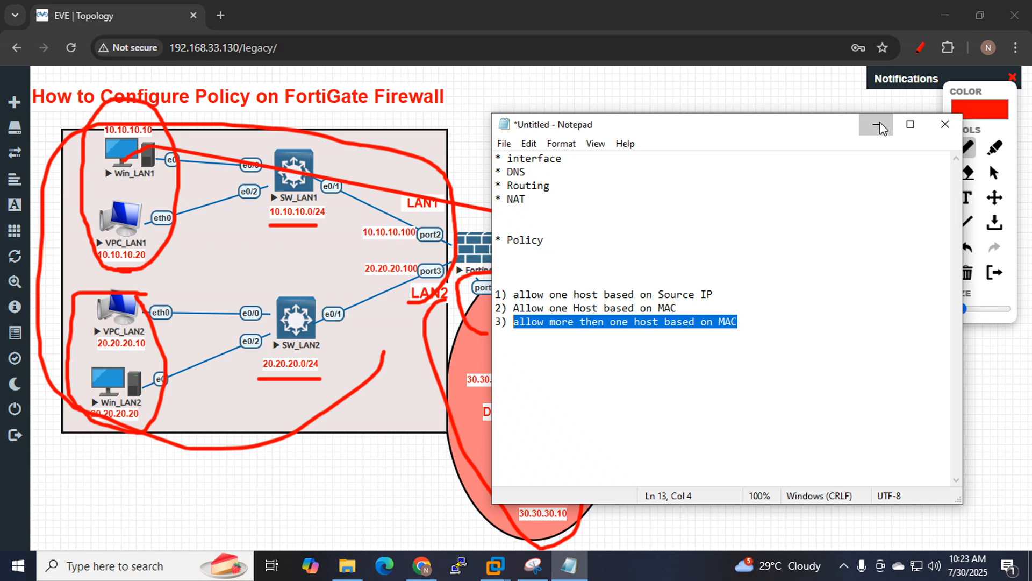
Clear the old red topology annotations, highlight '* Policy' in Notepad, and enable the red pen.
left_click(876, 126)
left_click(916, 51)
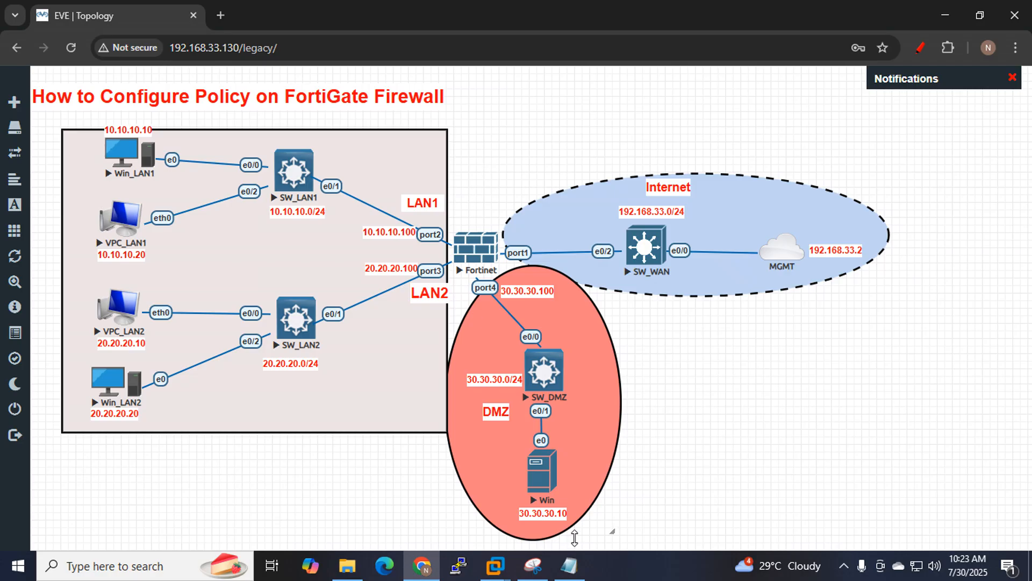
mouse_move(571, 568)
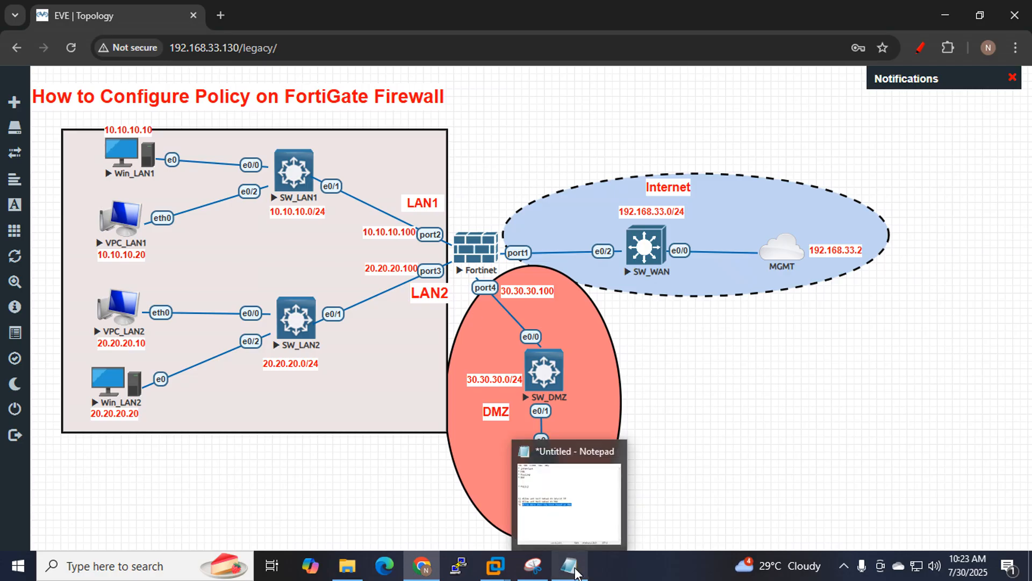
left_click(571, 567)
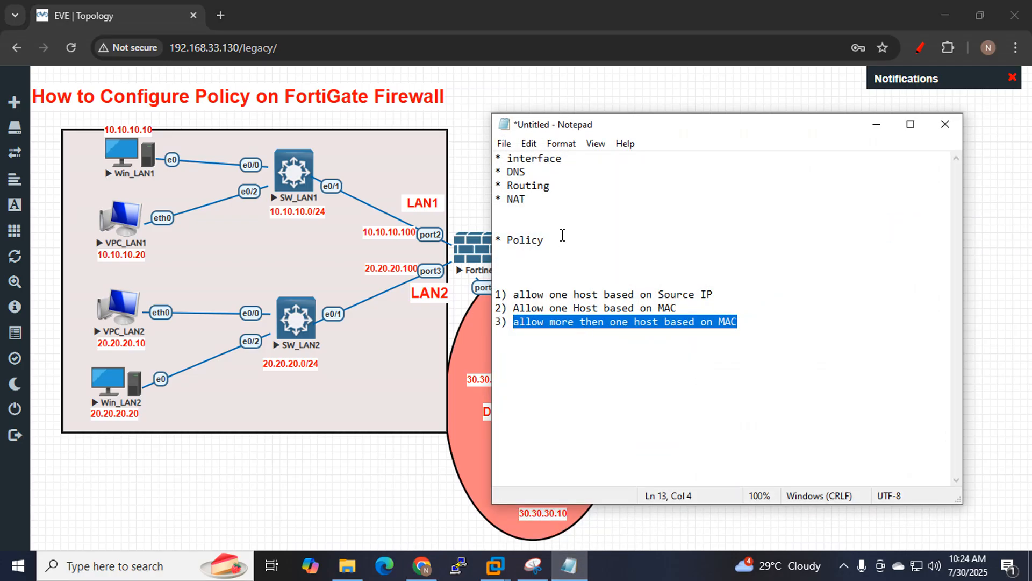
left_click_drag(562, 235, 490, 232)
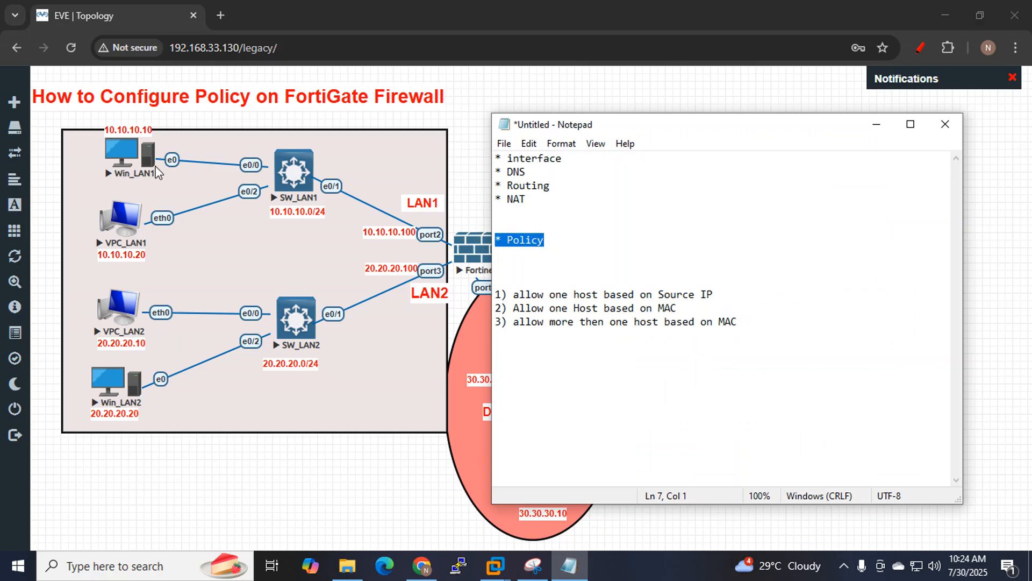
left_click(921, 48)
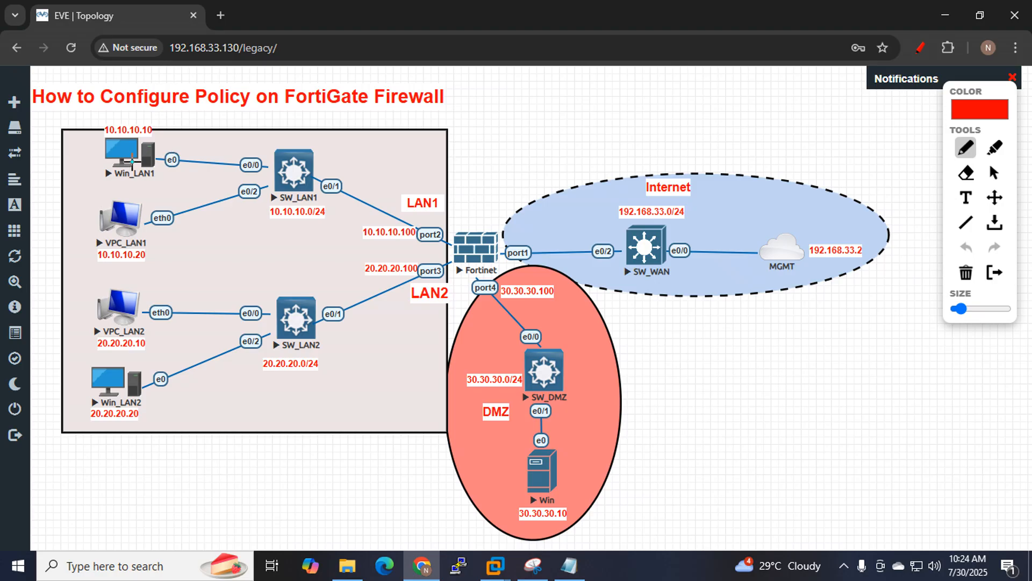
Sketch red Win_LAN1 paths to the MGMT cloud and DMZ Win server, then review the topic notes.
mouse_move(132, 160)
left_mouse_down()
mouse_move(350, 138)
mouse_move(712, 203)
mouse_move(778, 235)
left_mouse_up()
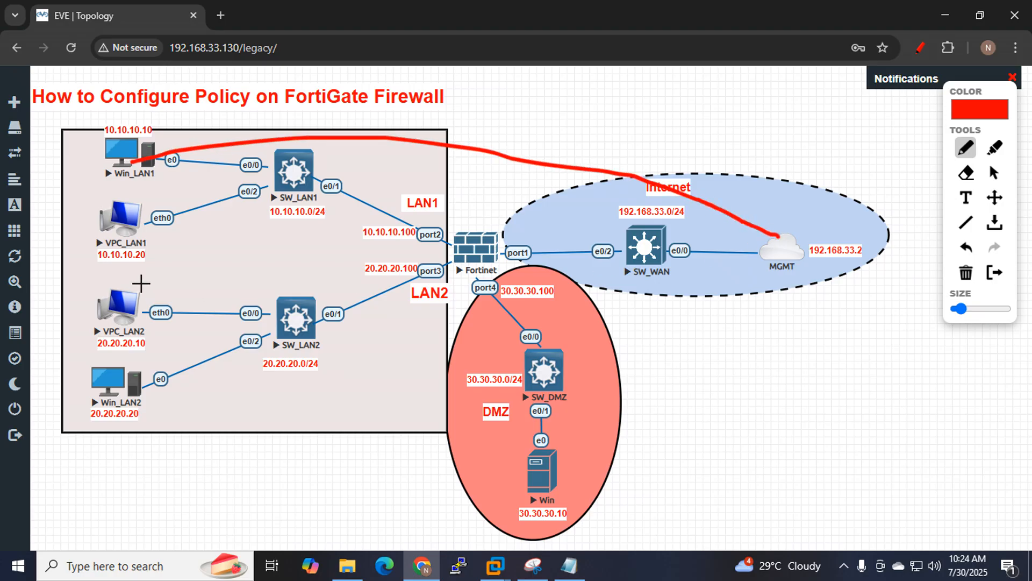
mouse_move(124, 188)
left_mouse_down()
mouse_move(457, 413)
mouse_move(518, 480)
left_mouse_up()
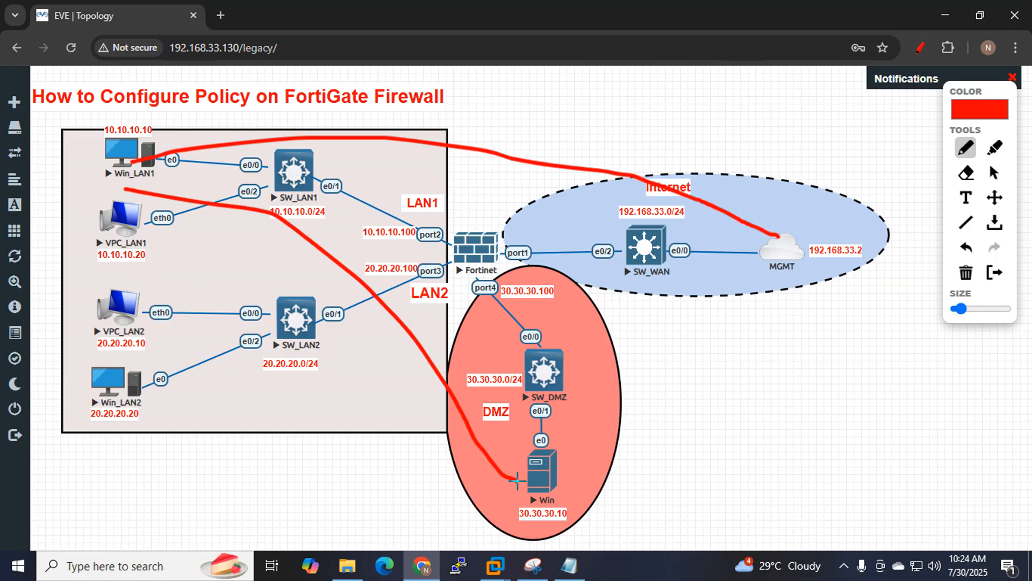
left_click(568, 565)
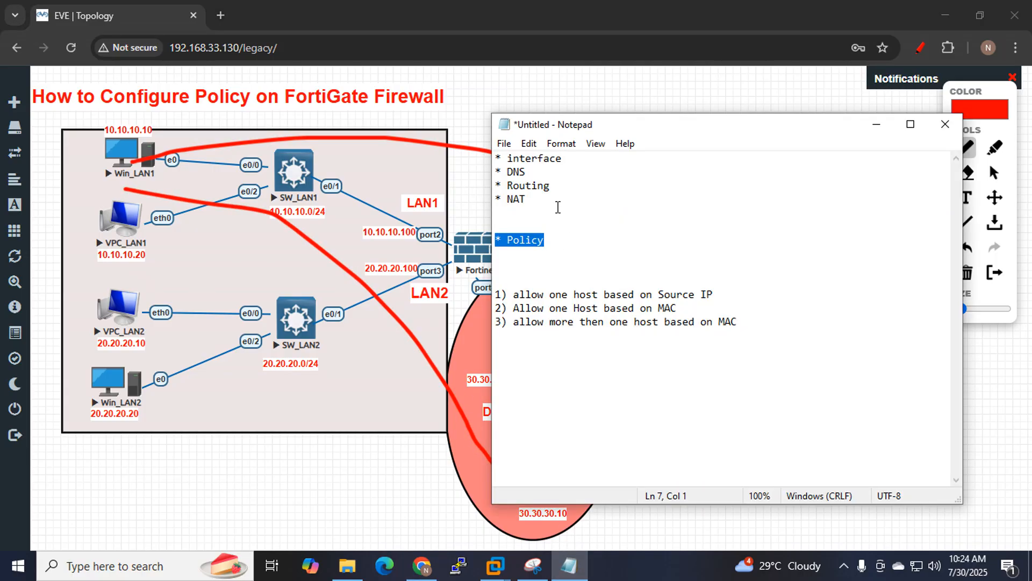
left_click_drag(562, 158, 493, 124)
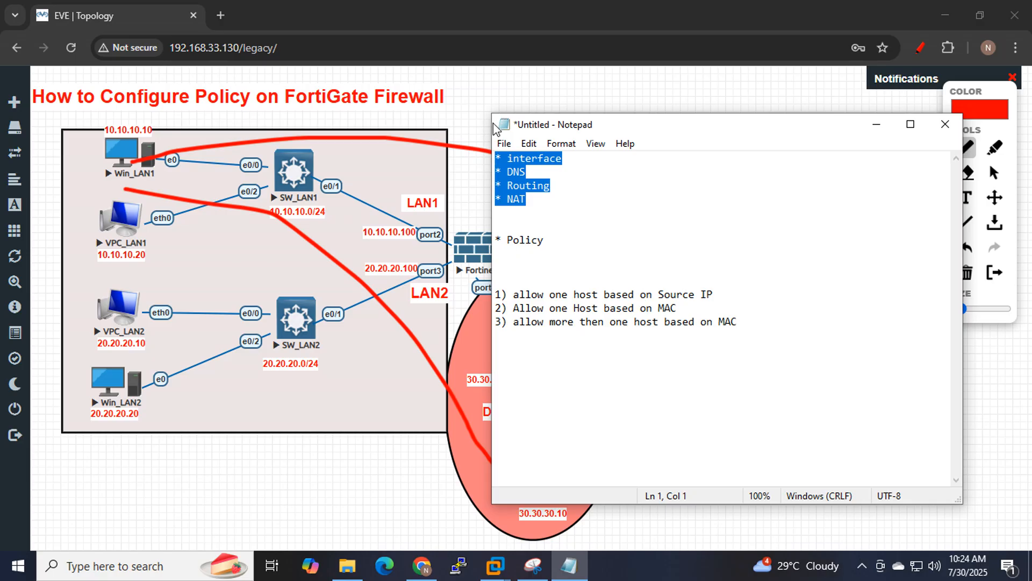
left_click_drag(561, 201, 484, 150)
left_click_drag(572, 242, 486, 232)
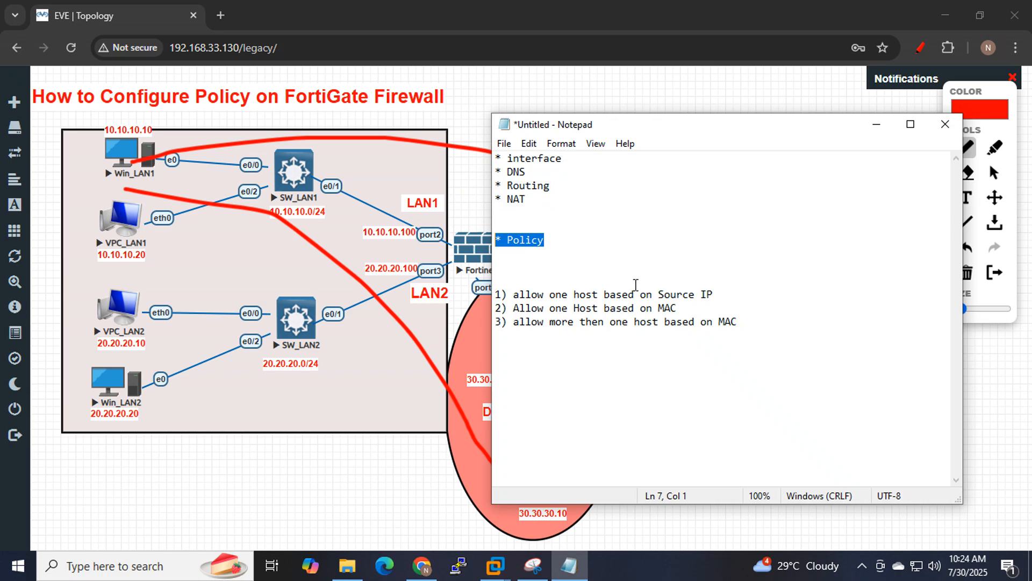
left_click_drag(526, 201, 505, 199)
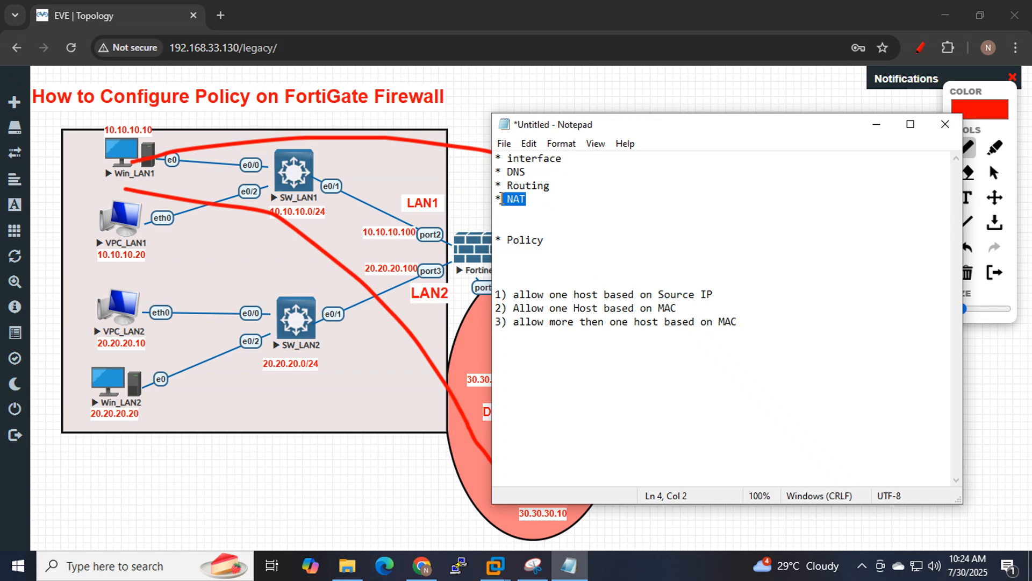
left_click_drag(544, 242, 504, 248)
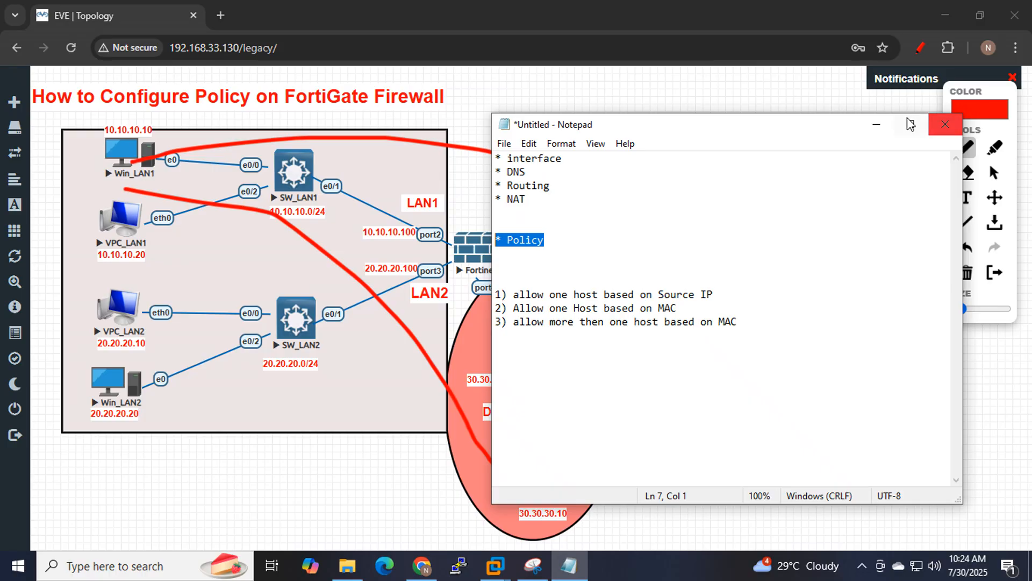
left_click(877, 126)
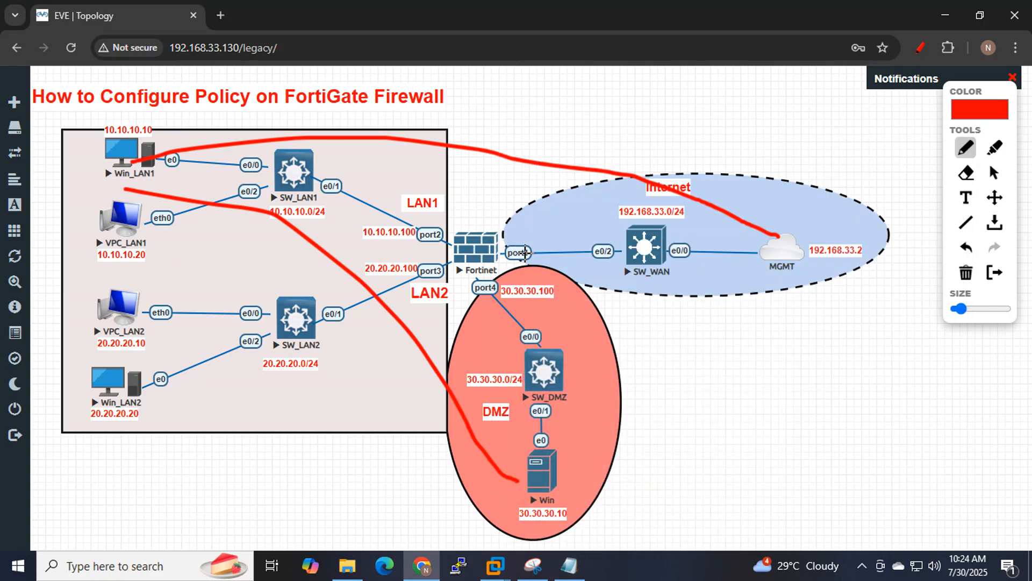
Open the Fortinet node's console in PuTTY and log in as admin.
left_click(921, 49)
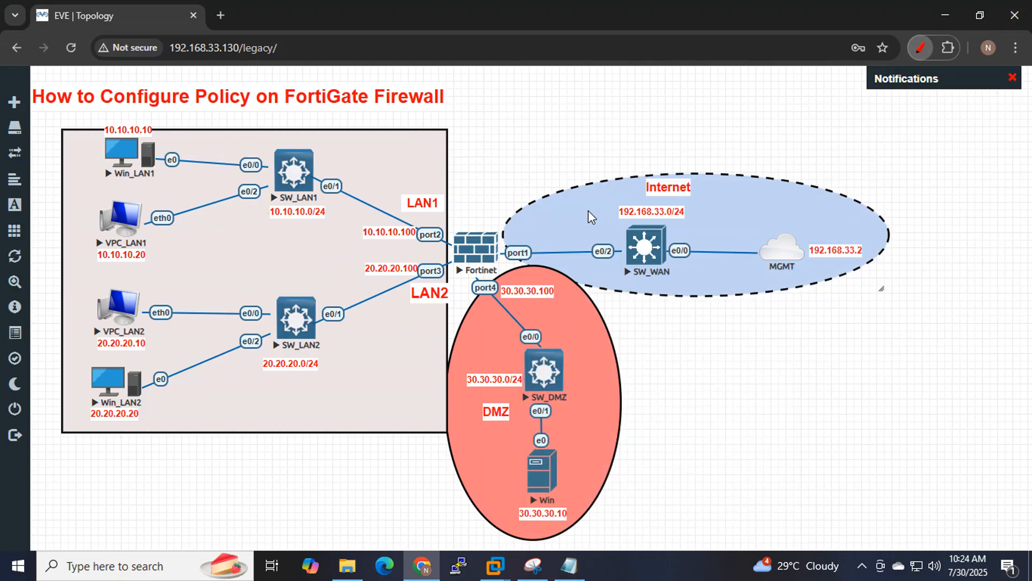
left_click(488, 253)
left_click(485, 163)
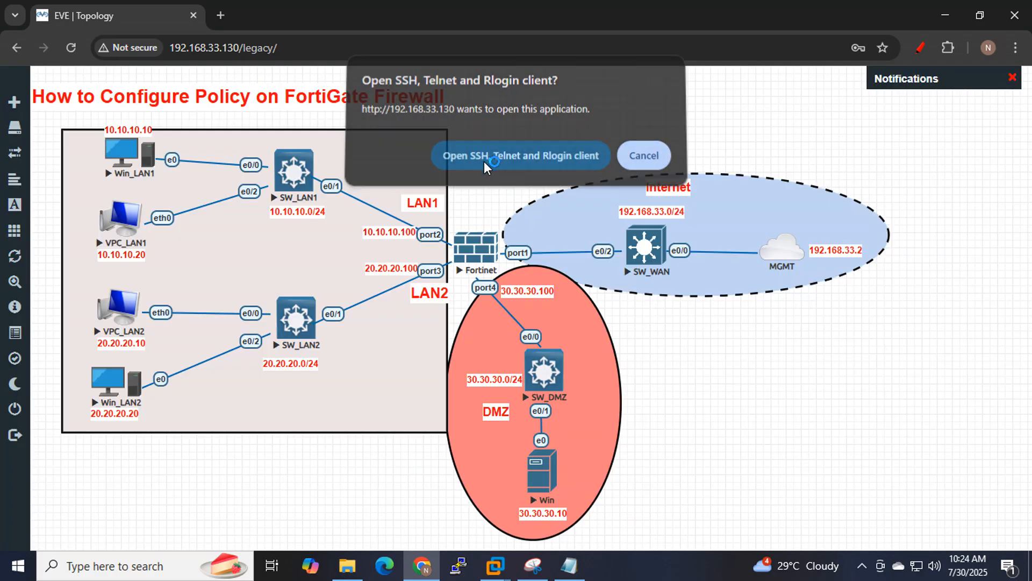
key("Return")
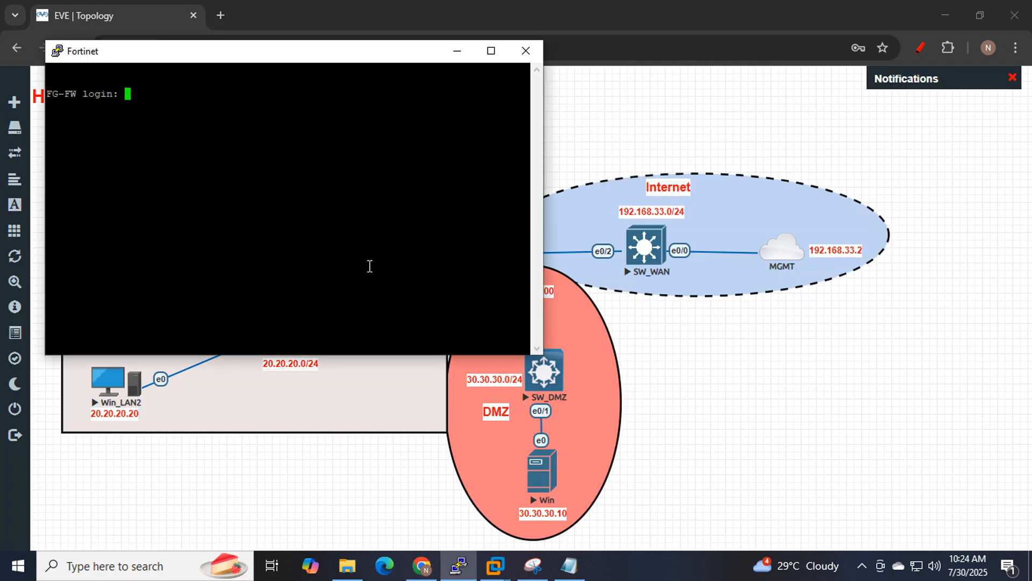
type("admin")
key("Return")
key("Return")
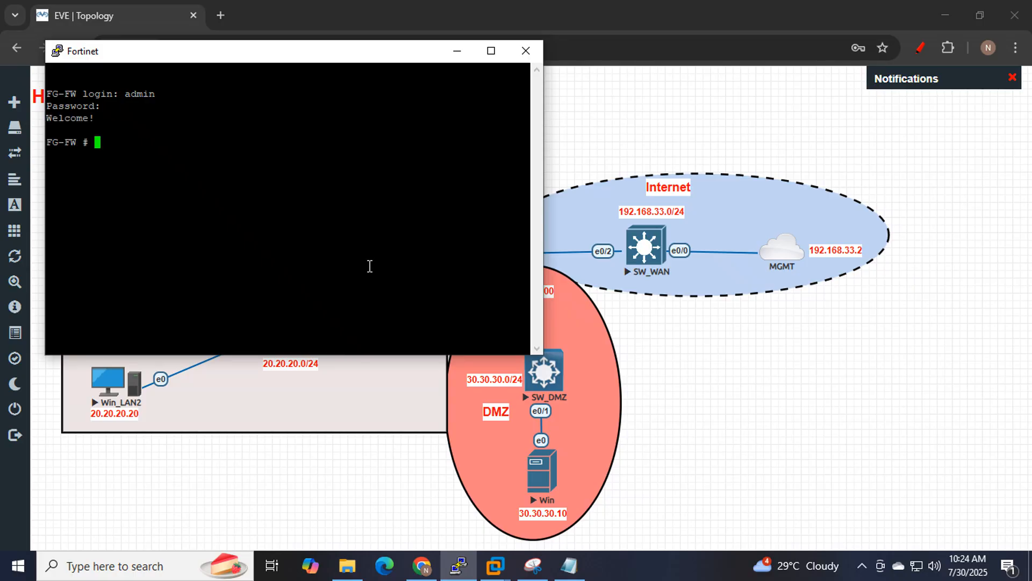
List interfaces with 'sh system interface' and select port1's address 192.168.33.190.
type("sh alertemail")
key("BackSpace")
key("BackSpace")
key("BackSpace")
key("BackSpace")
key("BackSpace")
key("BackSpace")
key("BackSpace")
key("BackSpace")
key("BackSpace")
key("BackSpace")
type("system ")
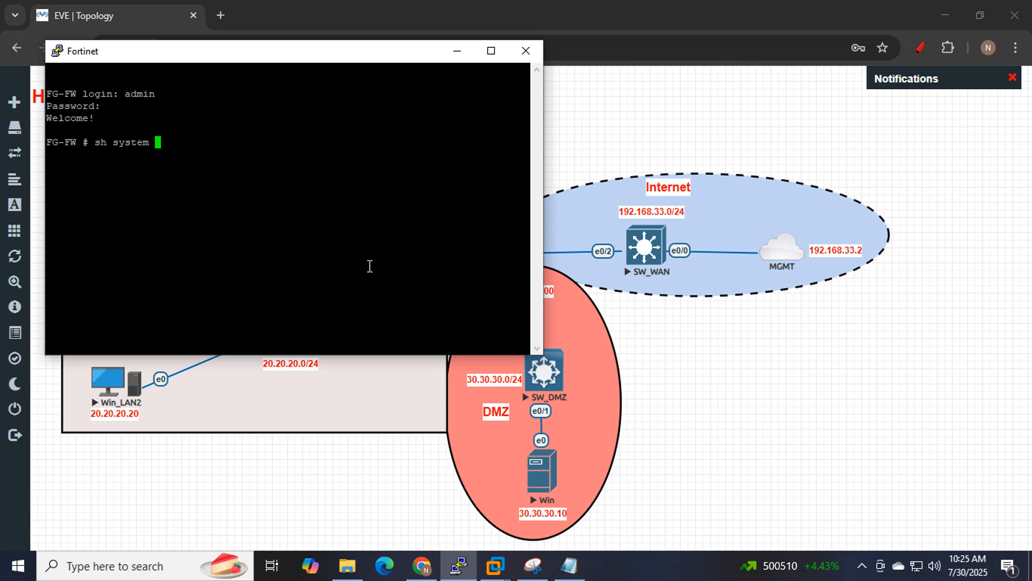
type("interface")
key("question")
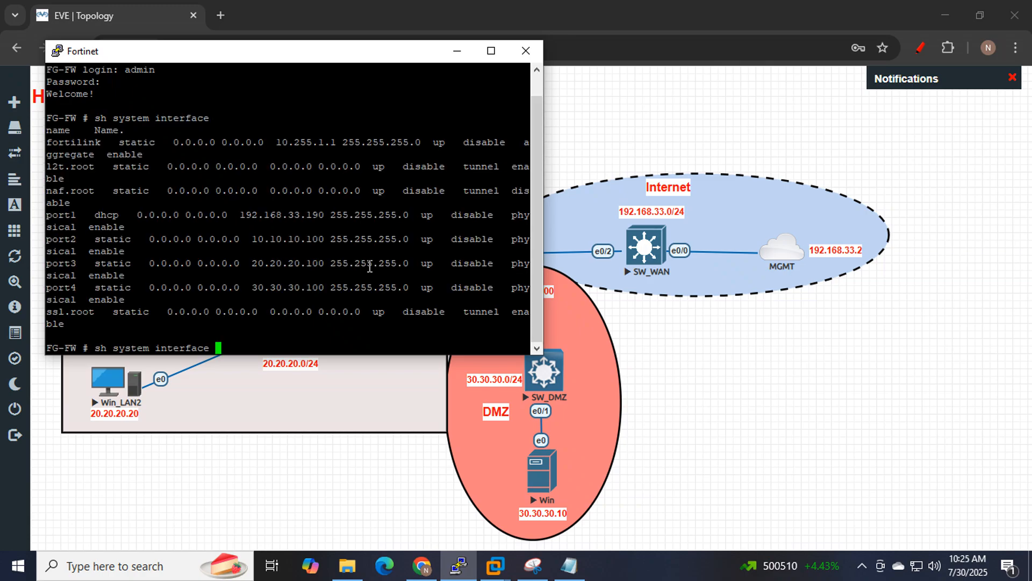
double_click(310, 215)
key("ctrl+c")
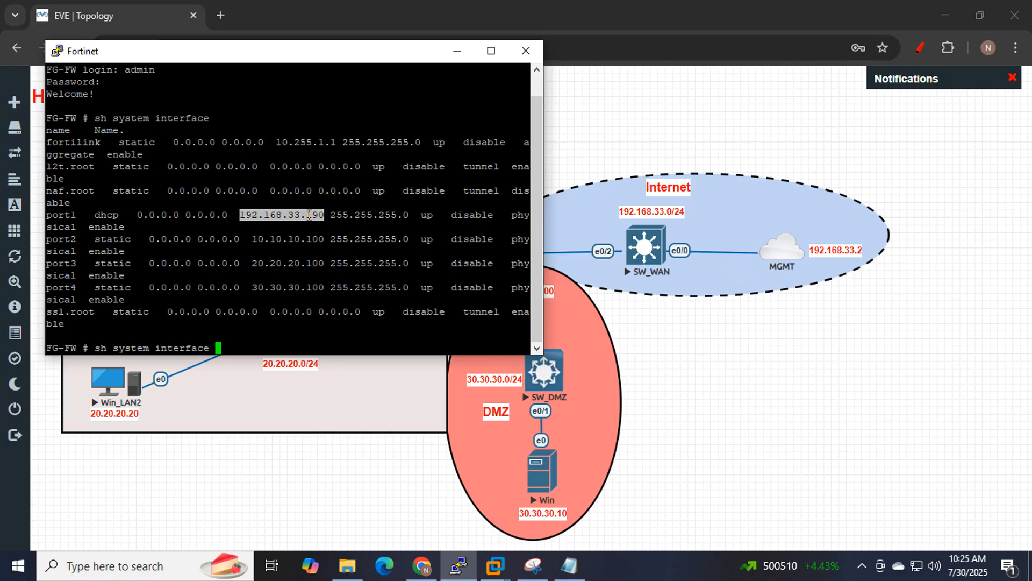
Log into the FortiGate GUI at 192.168.33.190 as admin and dismiss the FortiOS overview.
left_click(227, 21)
key("ctrl+v")
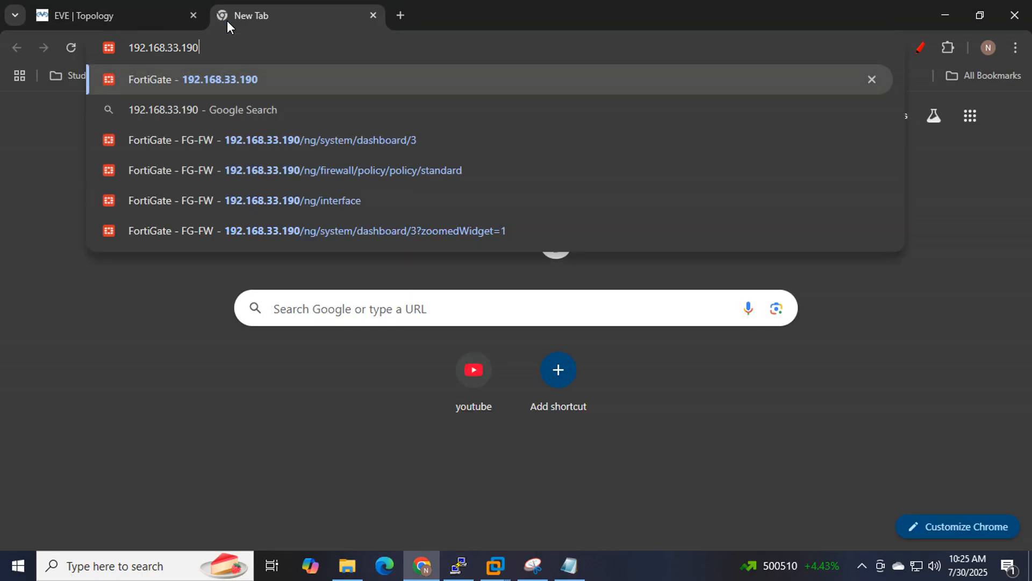
key("Return")
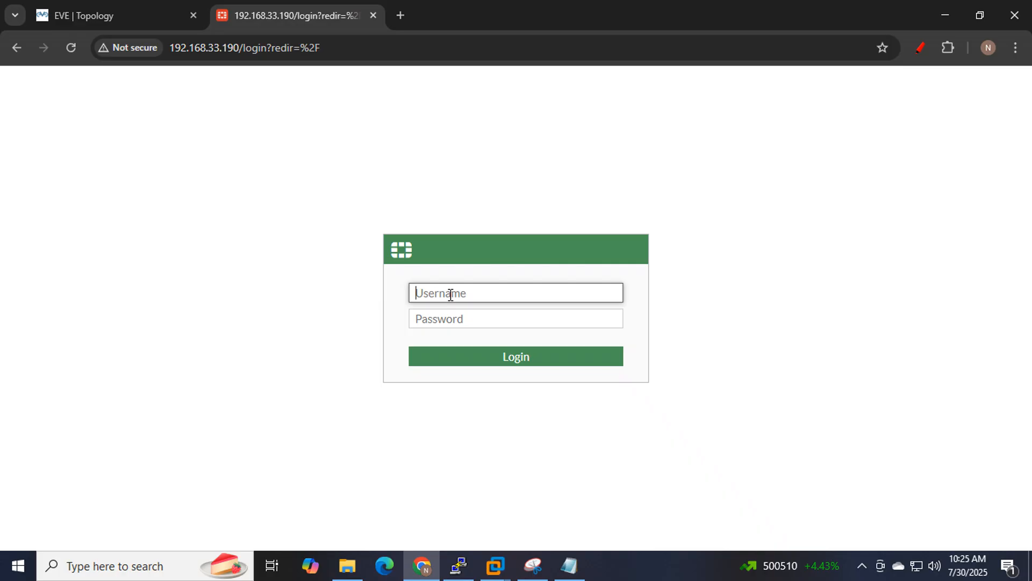
type("admin")
key("Tab")
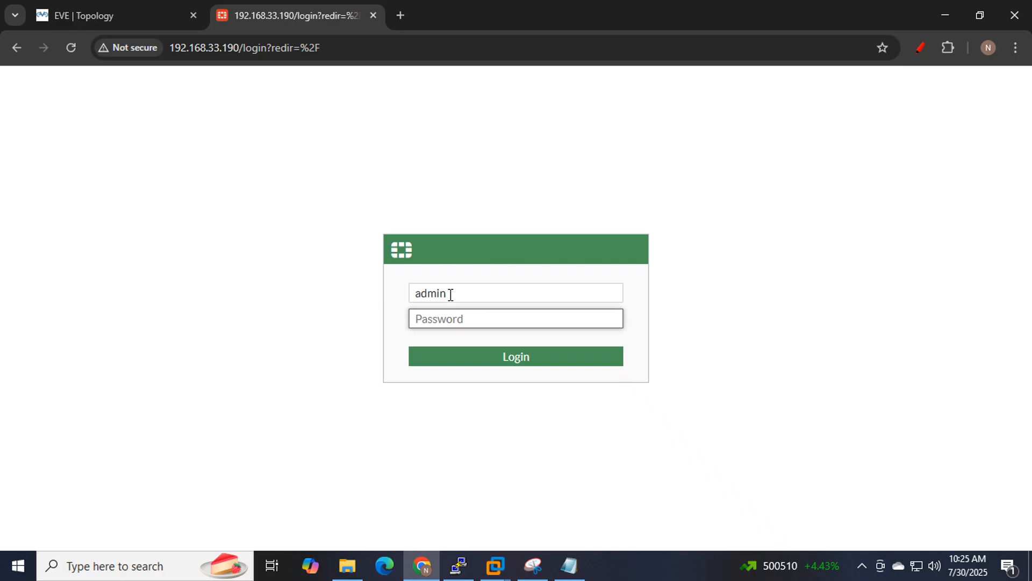
type("•••")
key("Return")
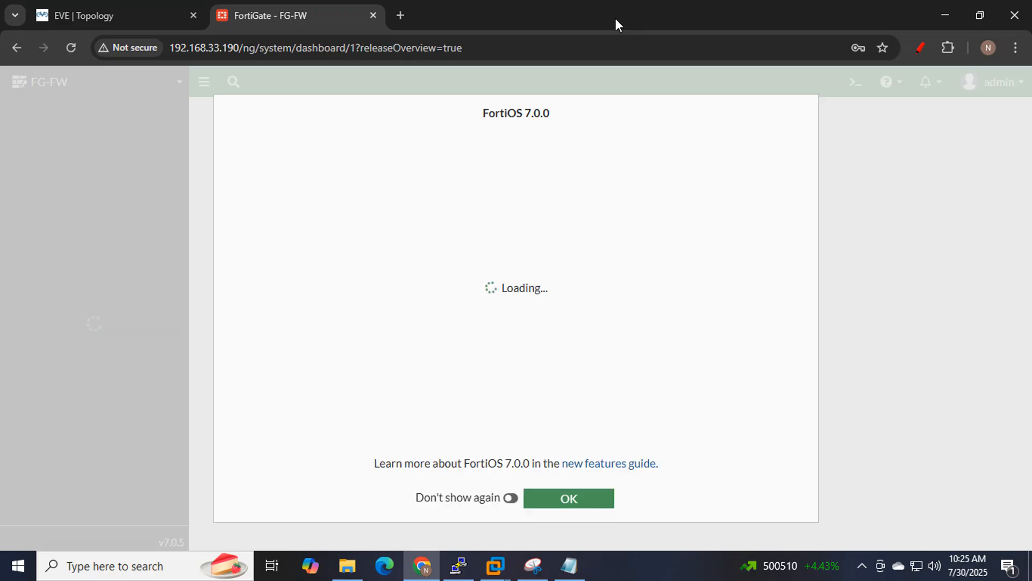
left_click(565, 500)
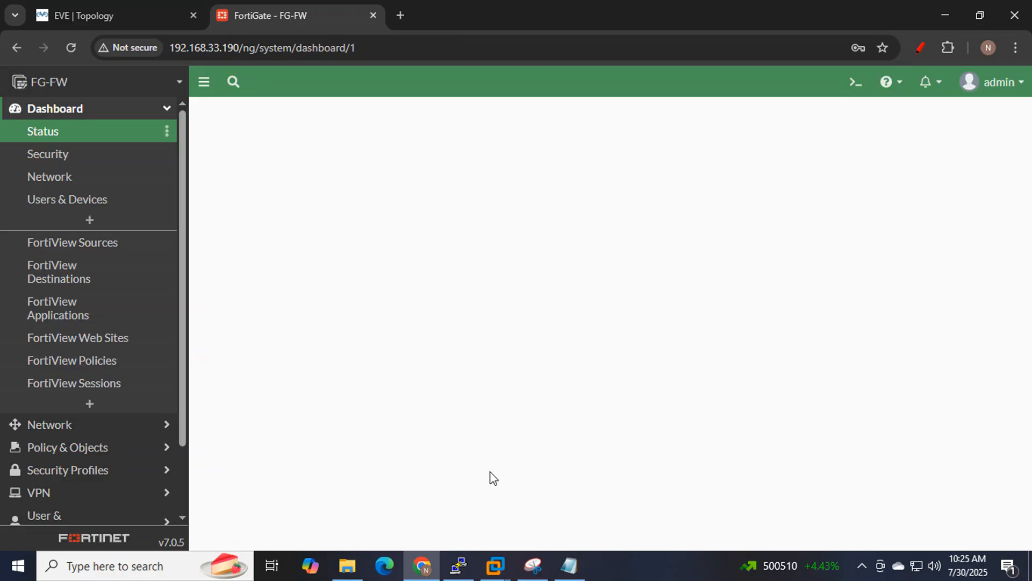
Go to Policy & Objects > Firewall Policy.
left_click(78, 17)
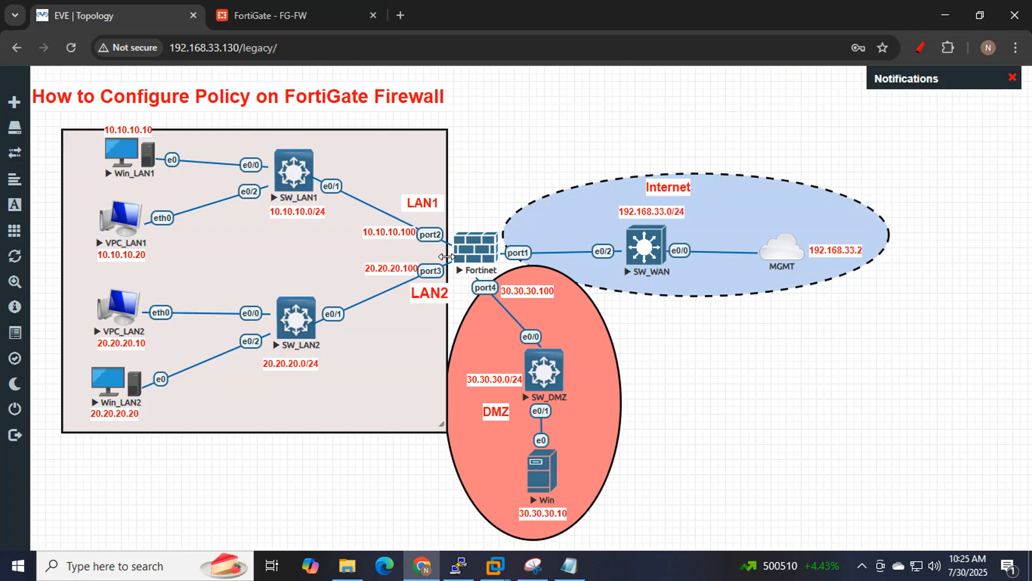
left_click(280, 19)
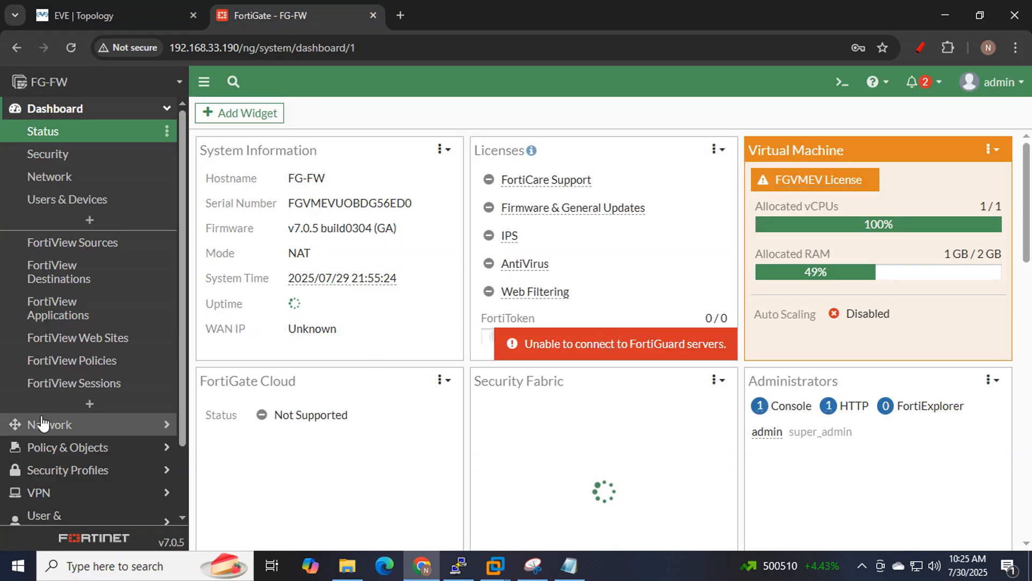
scroll(129, 341, "down", 2)
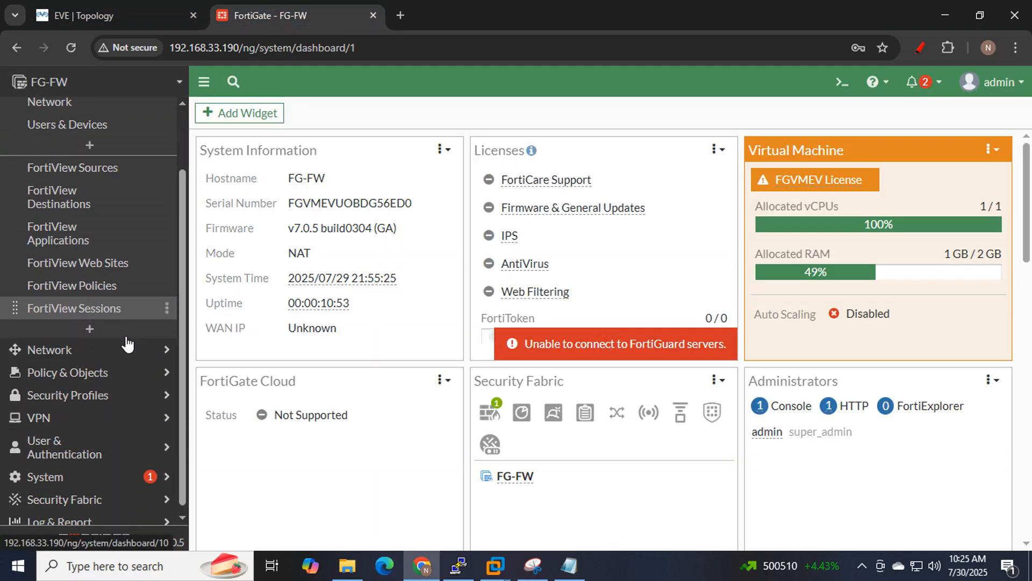
left_click(60, 371)
left_click(51, 150)
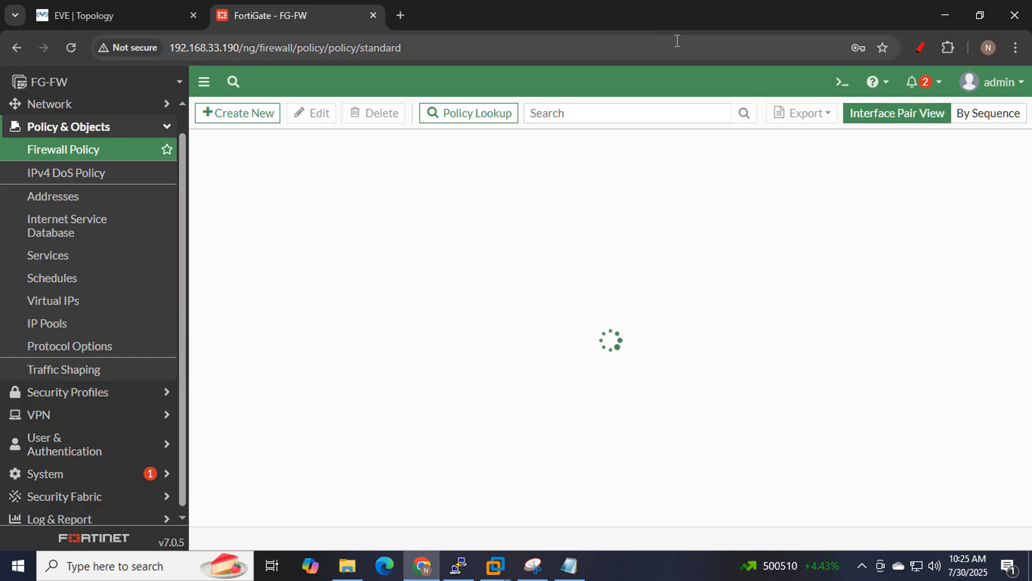
Delete the LAN2 to DMZ and Allow all LAN firewall policies.
left_click(226, 195)
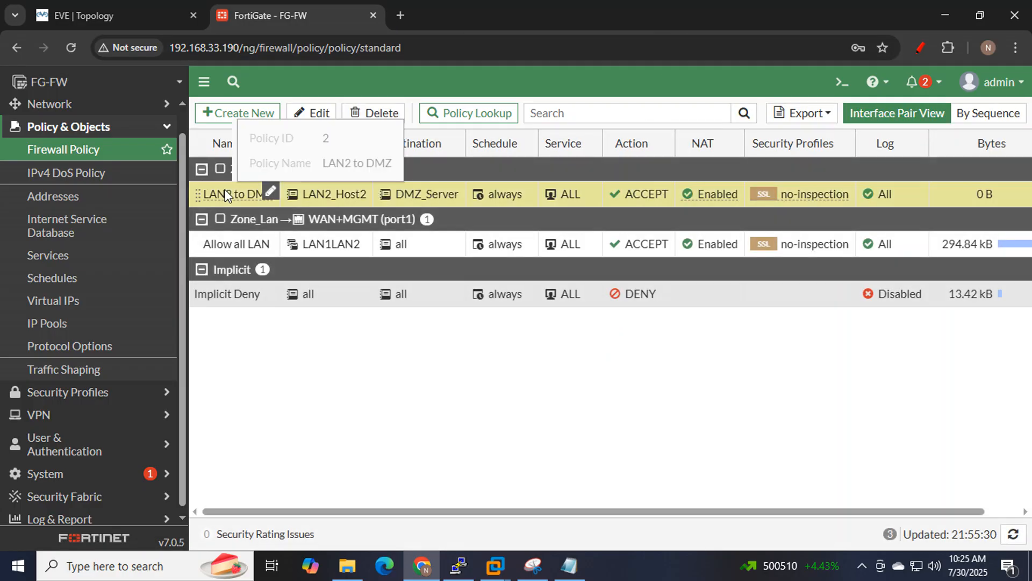
left_click(388, 113)
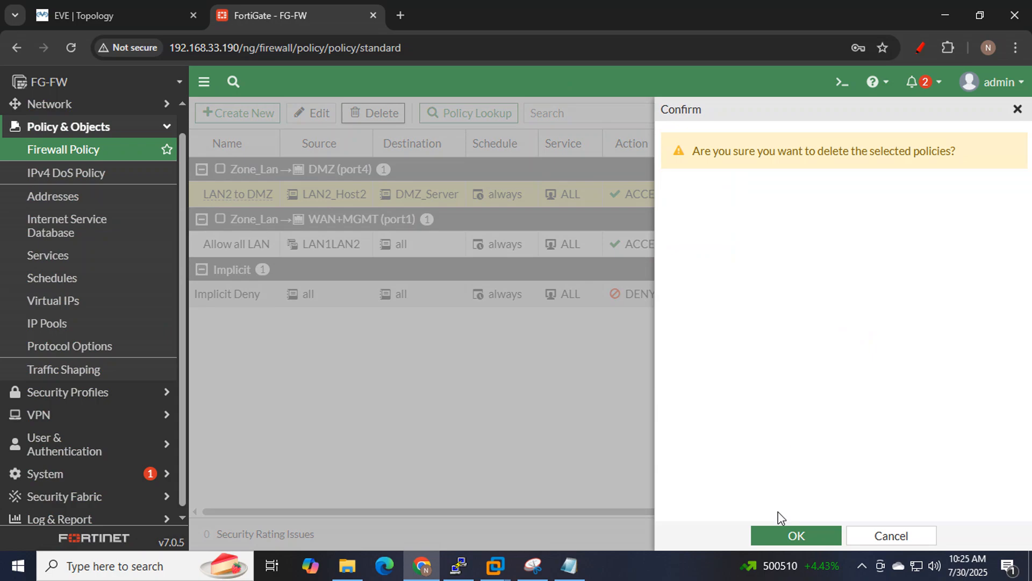
left_click(796, 536)
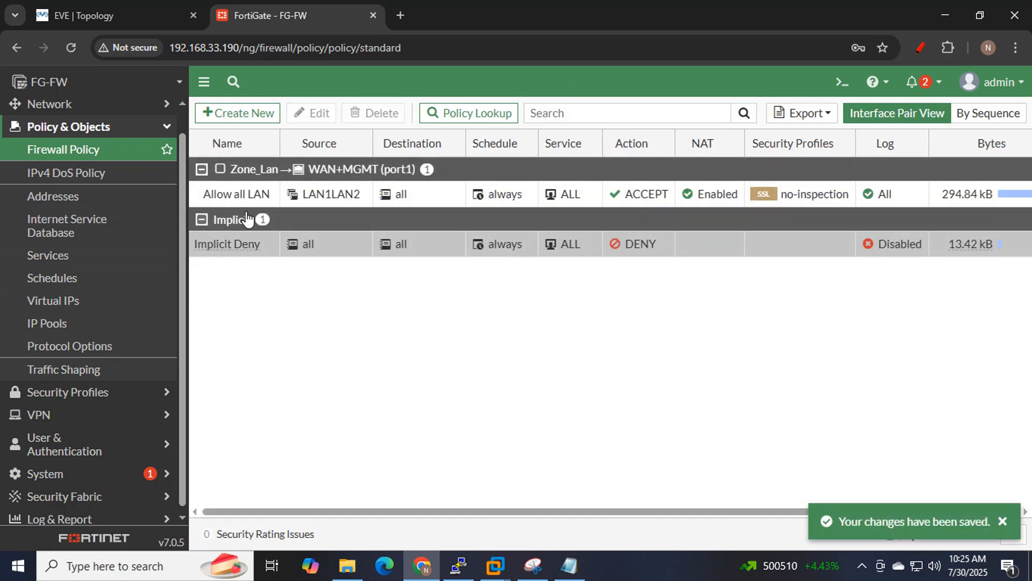
left_click(238, 199)
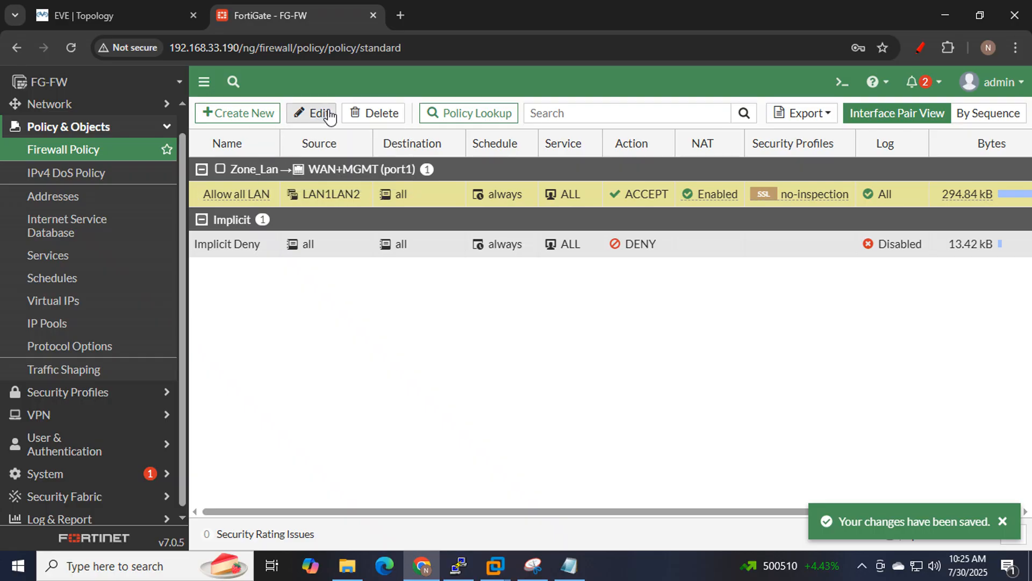
left_click(368, 114)
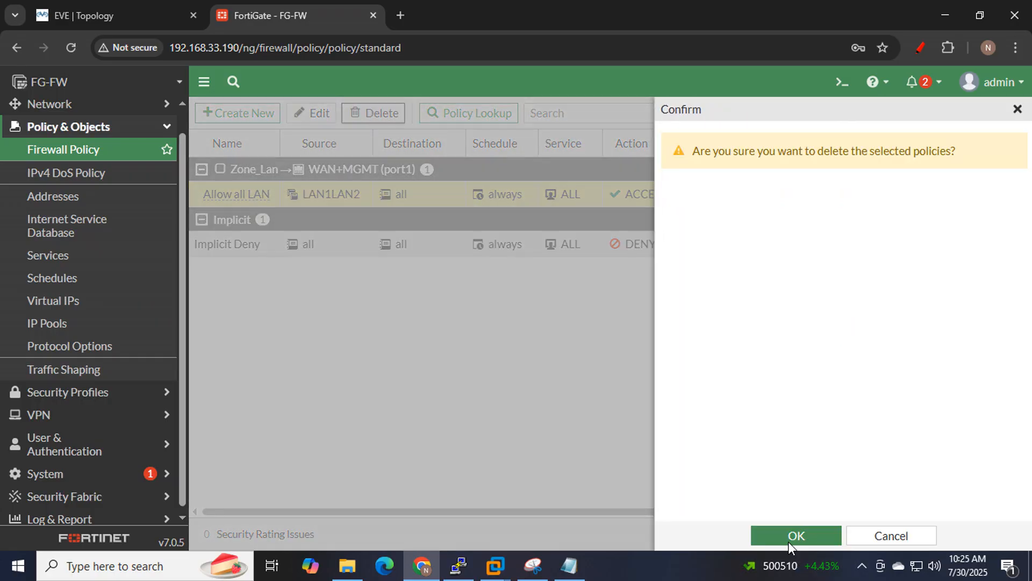
left_click(789, 540)
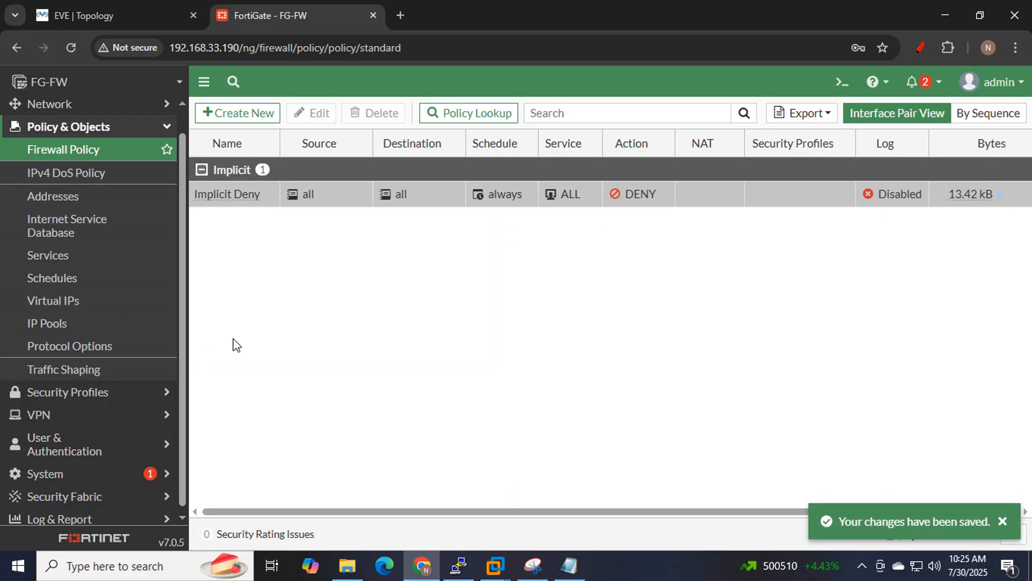
In Addresses, delete the LAN1LAN2 address group.
left_click(53, 196)
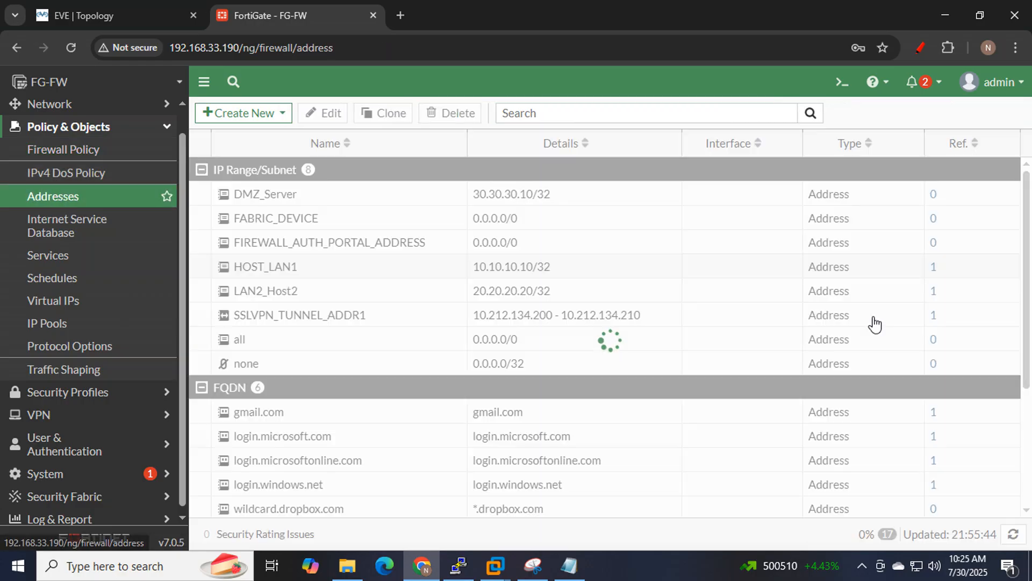
left_click(358, 279)
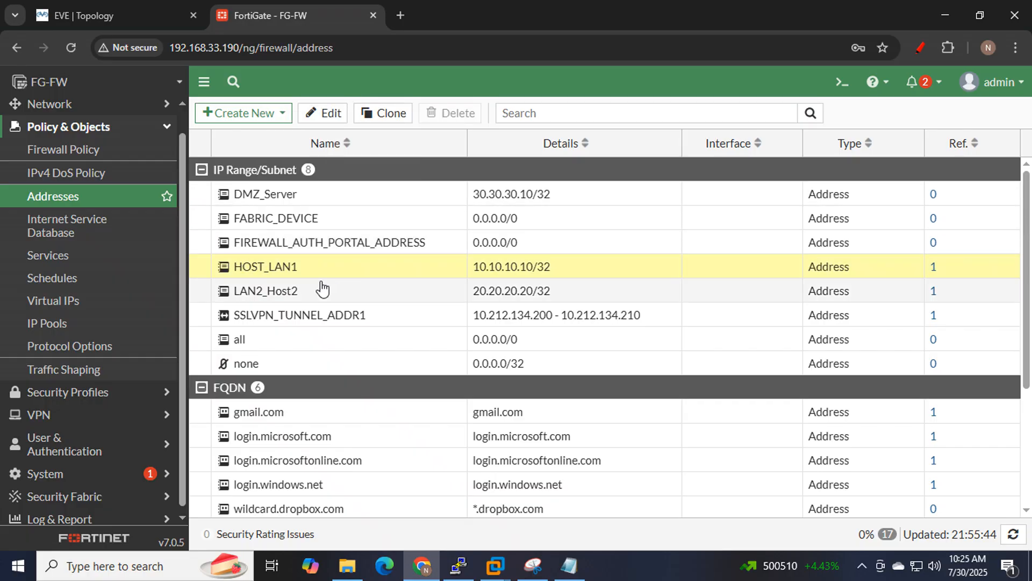
scroll(314, 435, "down", 4)
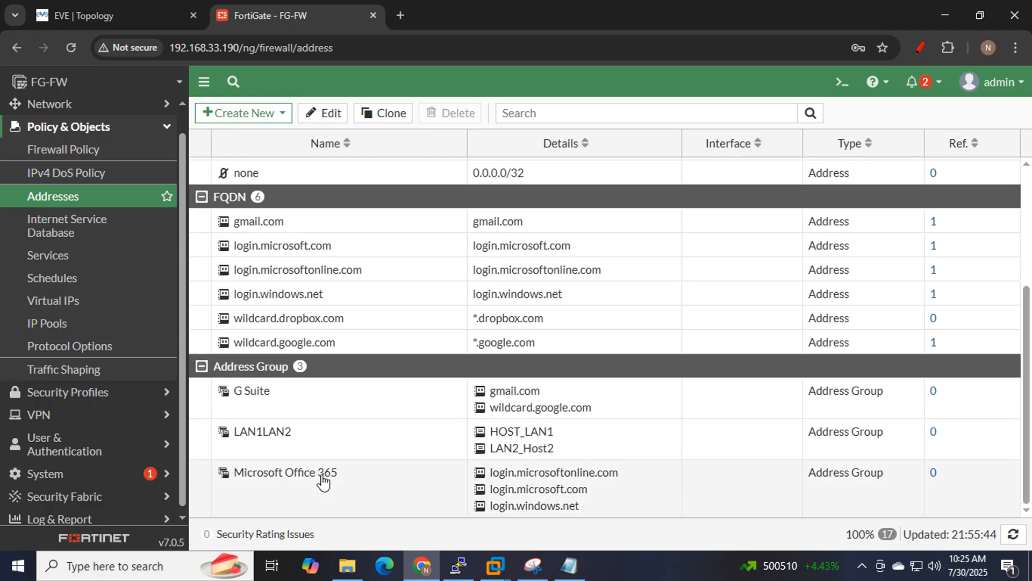
left_click(290, 430)
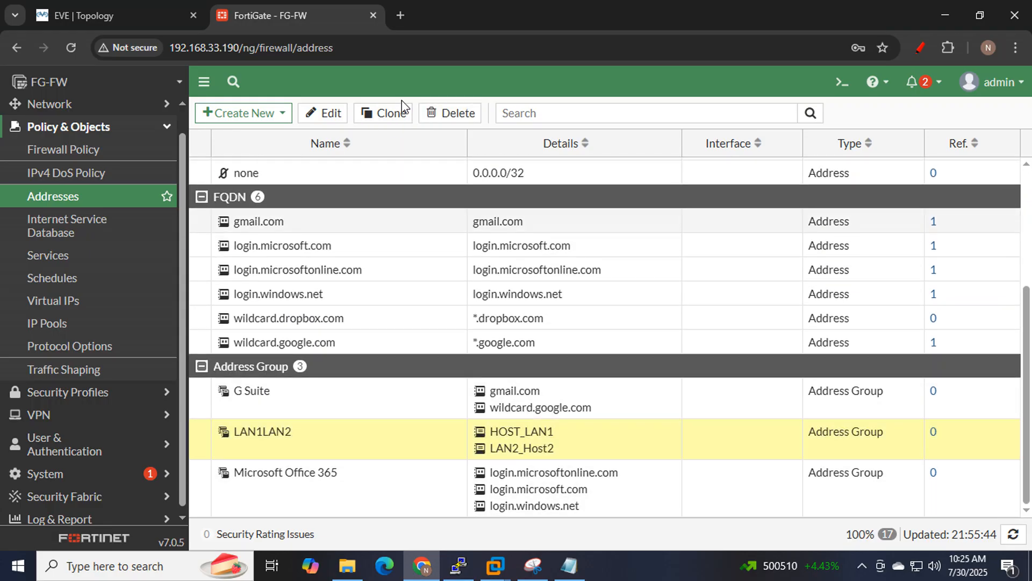
left_click(450, 112)
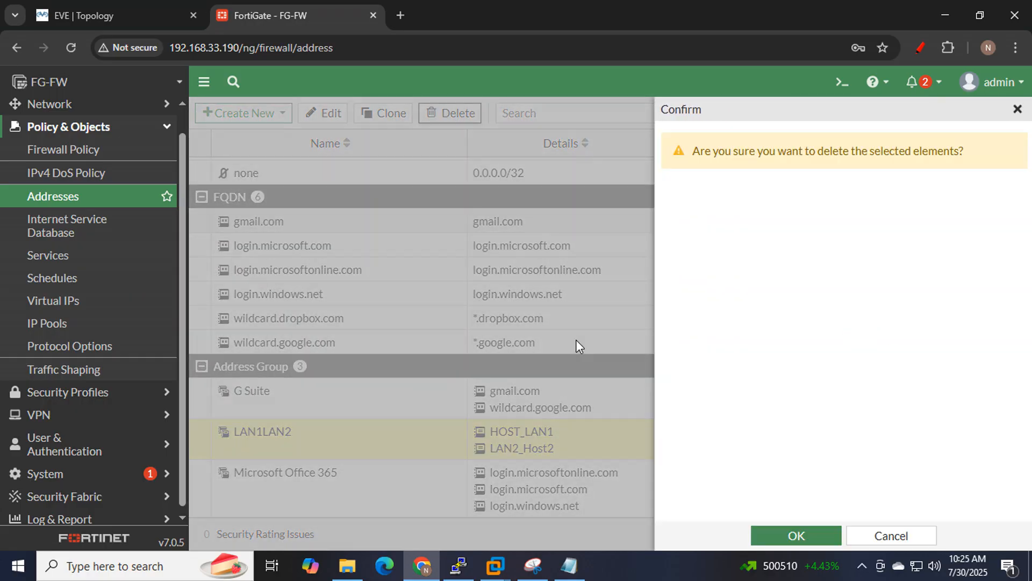
left_click(796, 540)
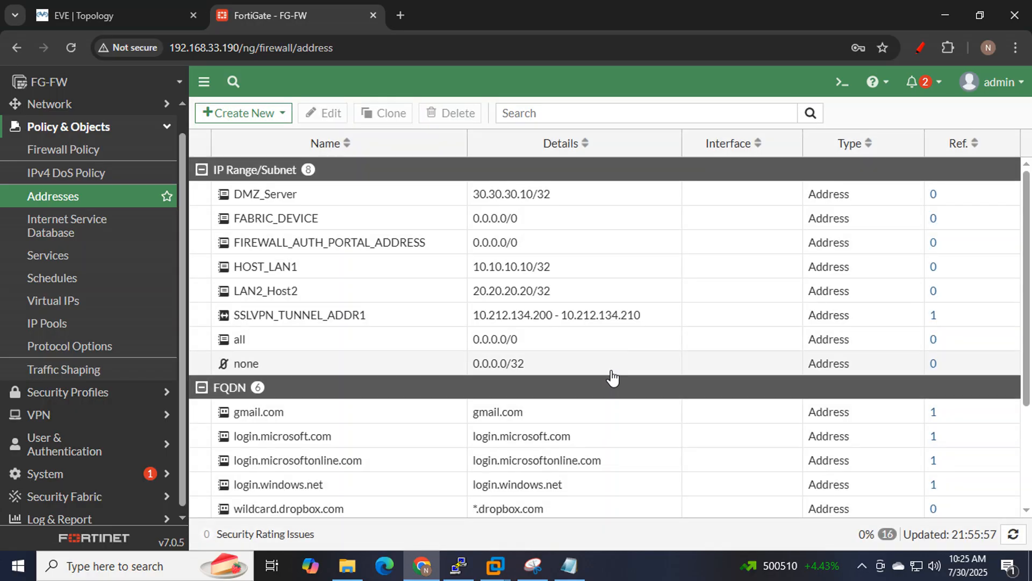
Delete the HOST_LAN1 and LAN2_Host2 addresses.
left_click(297, 271)
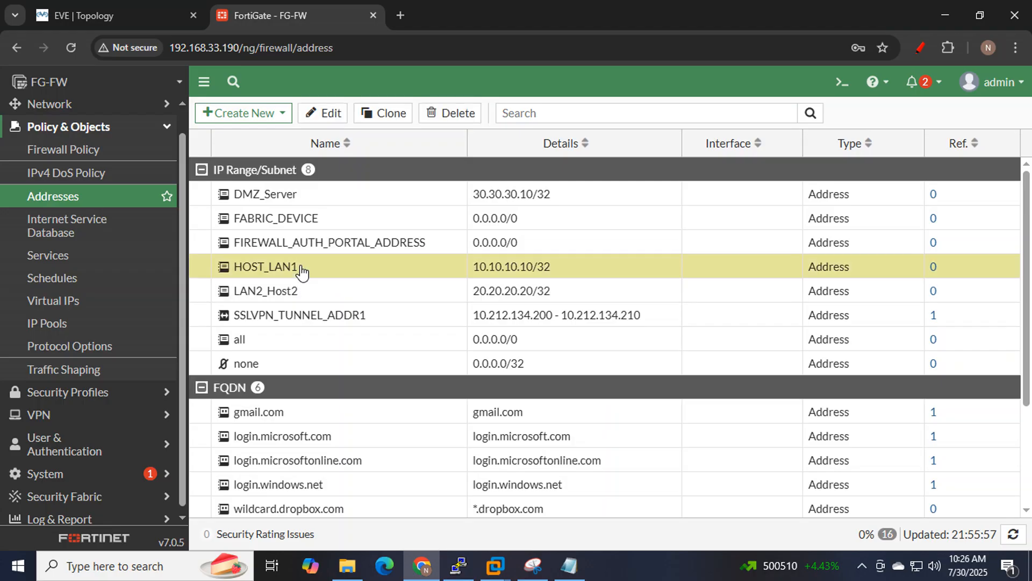
left_click(463, 113)
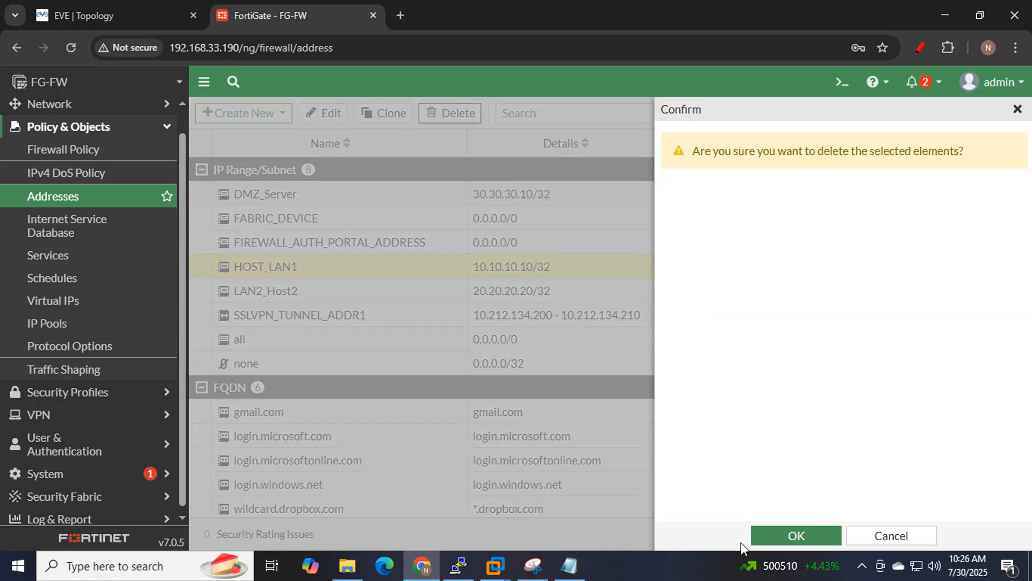
left_click(797, 538)
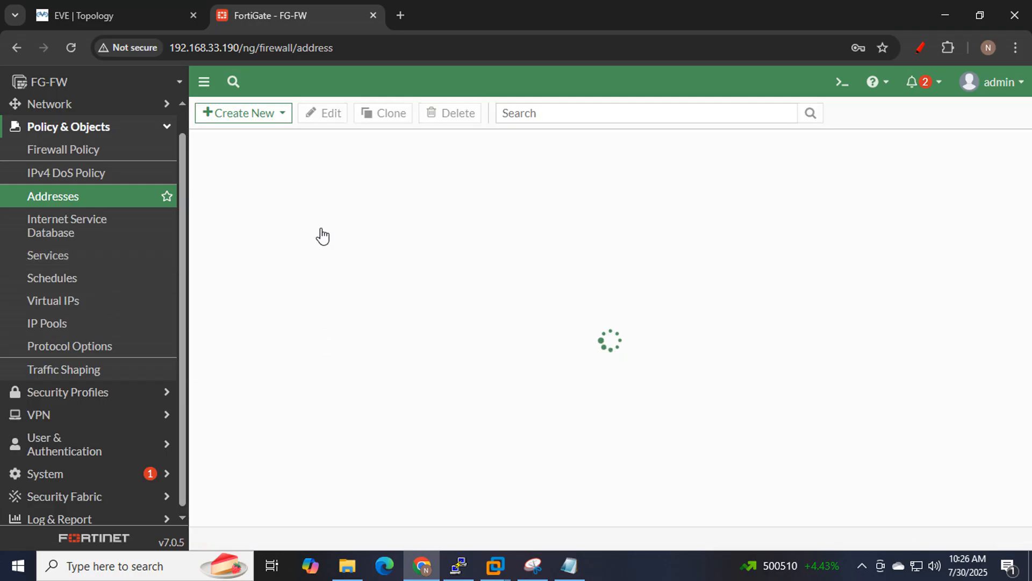
left_click(315, 269)
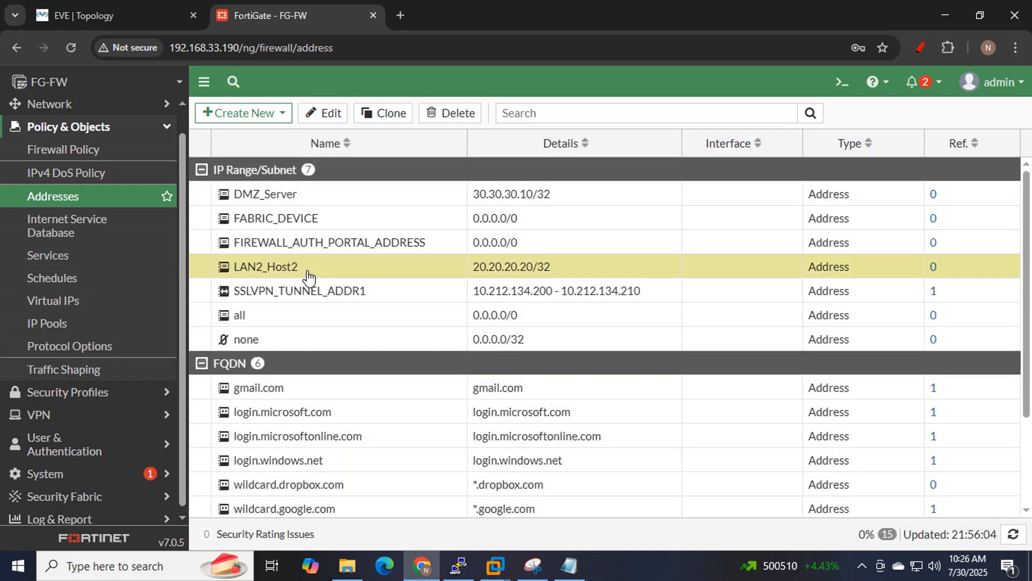
left_click(431, 112)
left_click(808, 542)
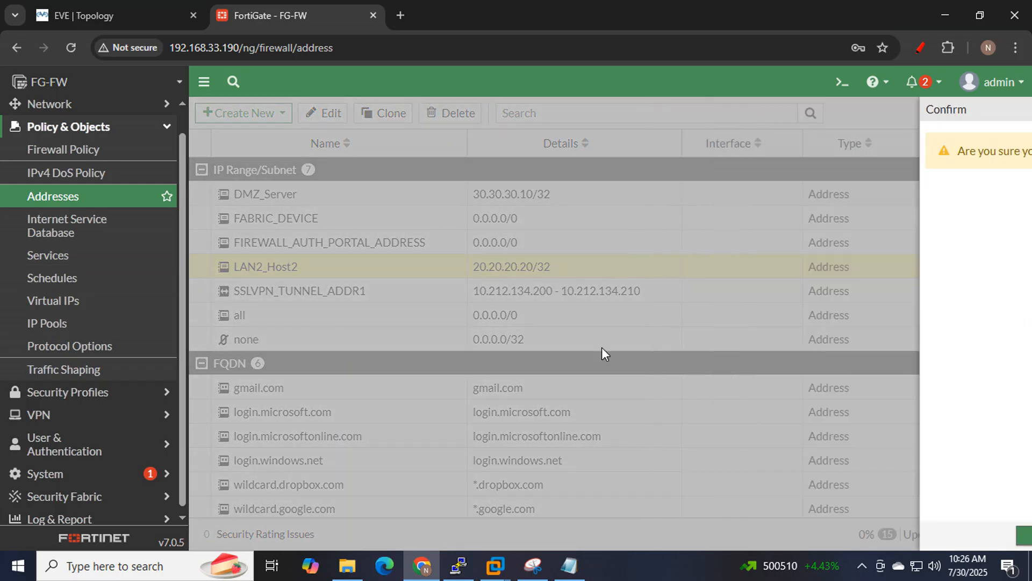
left_click(64, 20)
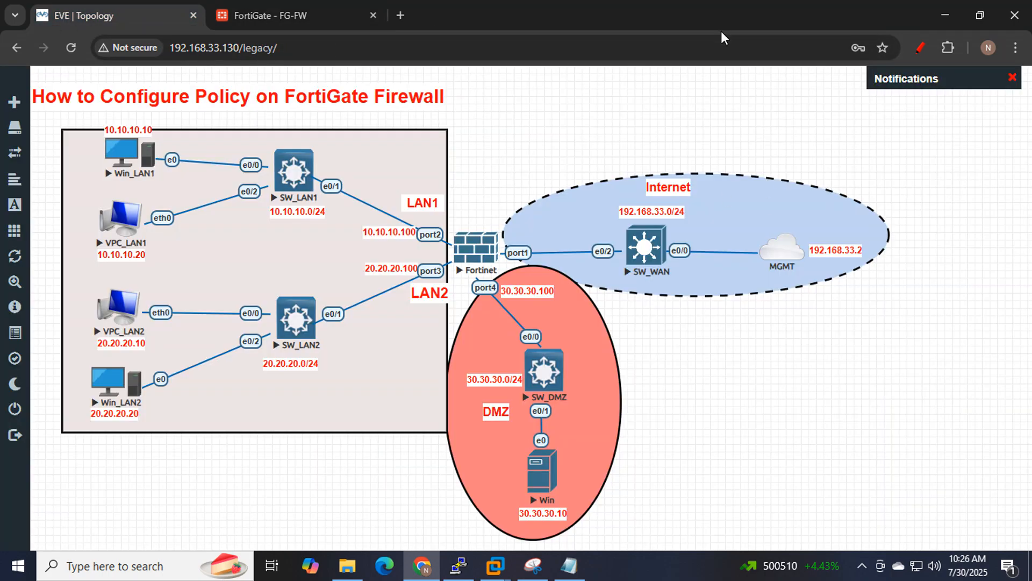
Trace the Win_LAN1-to-internet path in red and review the note on allowing one host by MAC.
left_click(920, 47)
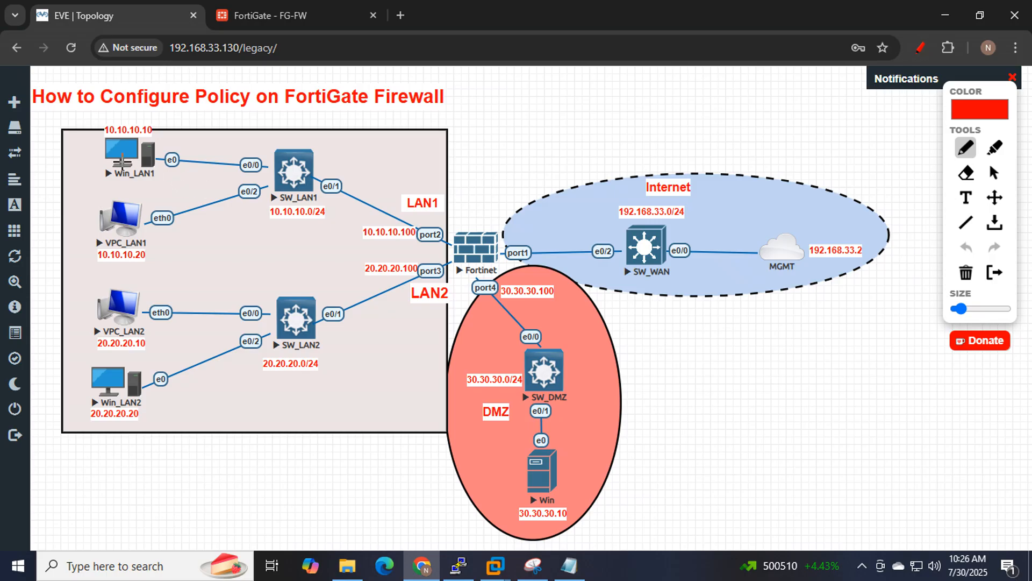
mouse_move(118, 160)
left_mouse_down()
mouse_move(161, 132)
mouse_move(430, 203)
mouse_move(653, 237)
mouse_move(791, 242)
mouse_move(770, 228)
mouse_move(795, 239)
mouse_move(766, 252)
left_mouse_up()
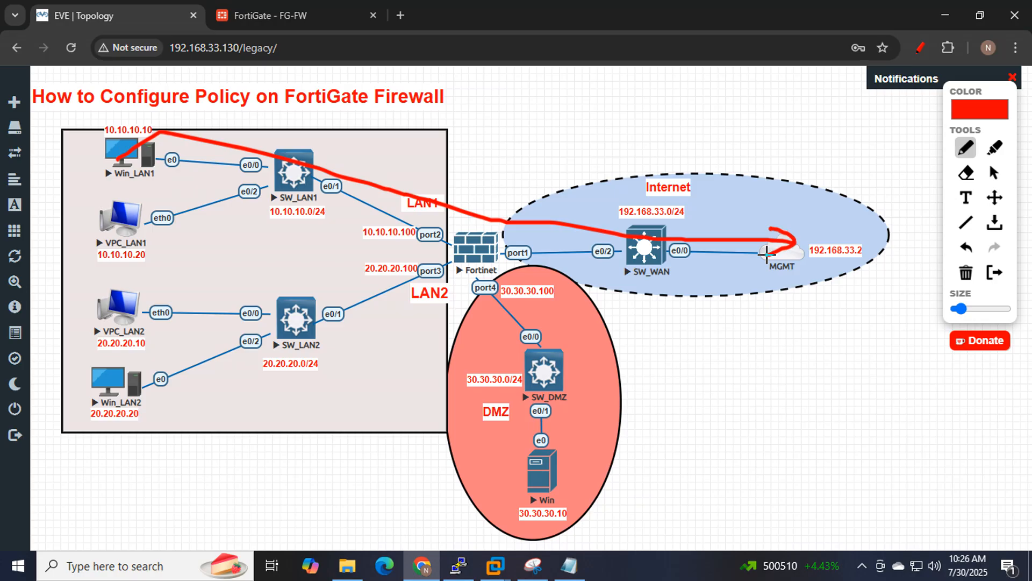
left_click(924, 49)
left_click(583, 563)
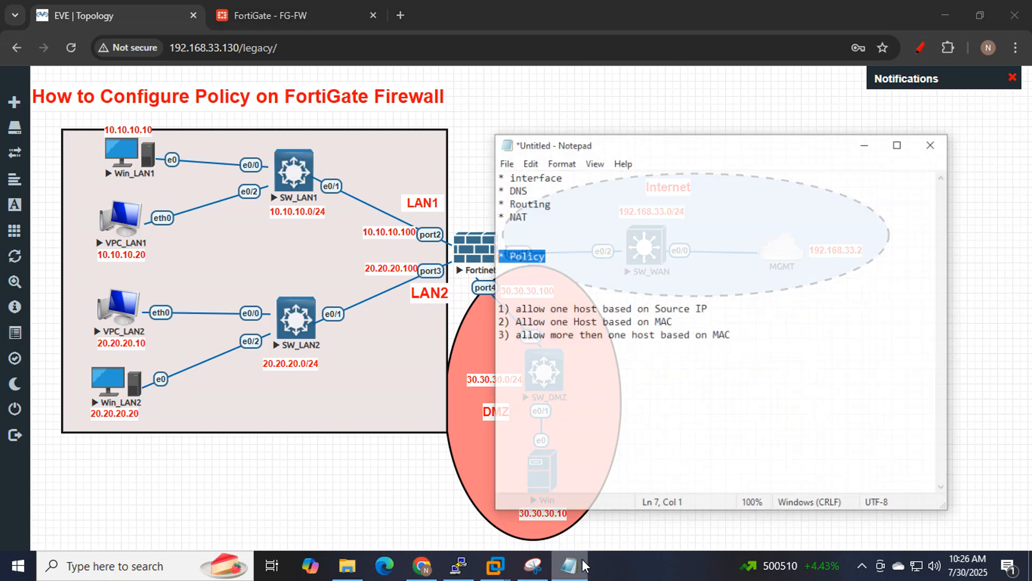
left_click_drag(677, 308, 518, 303)
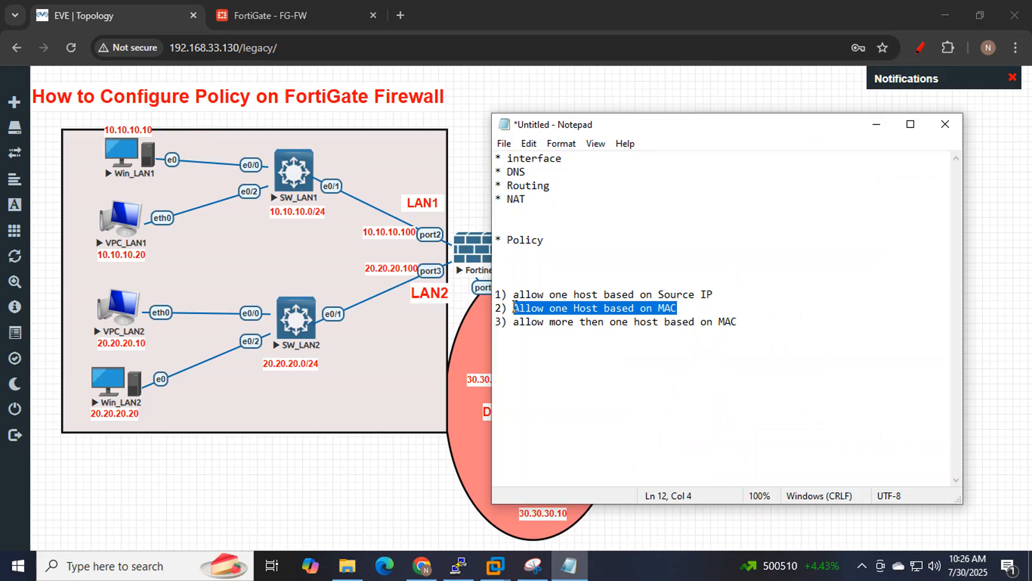
left_click(877, 125)
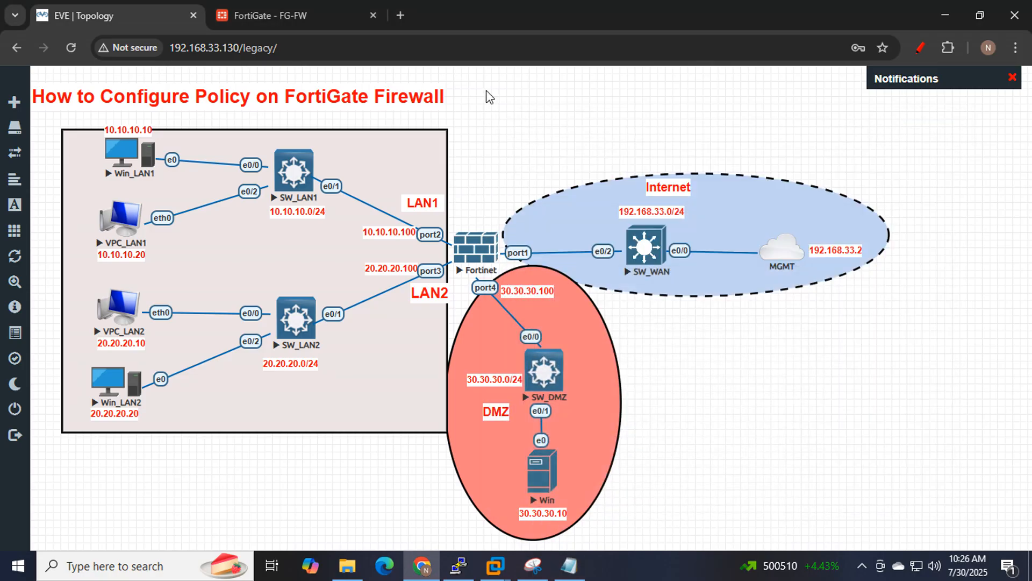
left_click(242, 14)
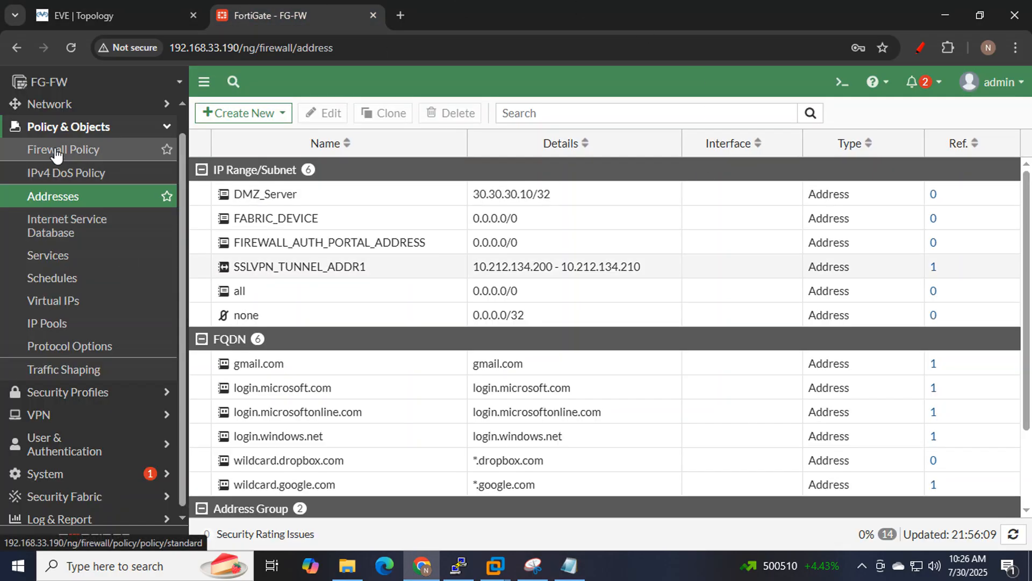
Open the Firewall Policy list, now holding only the Implicit Deny rule.
left_click(58, 152)
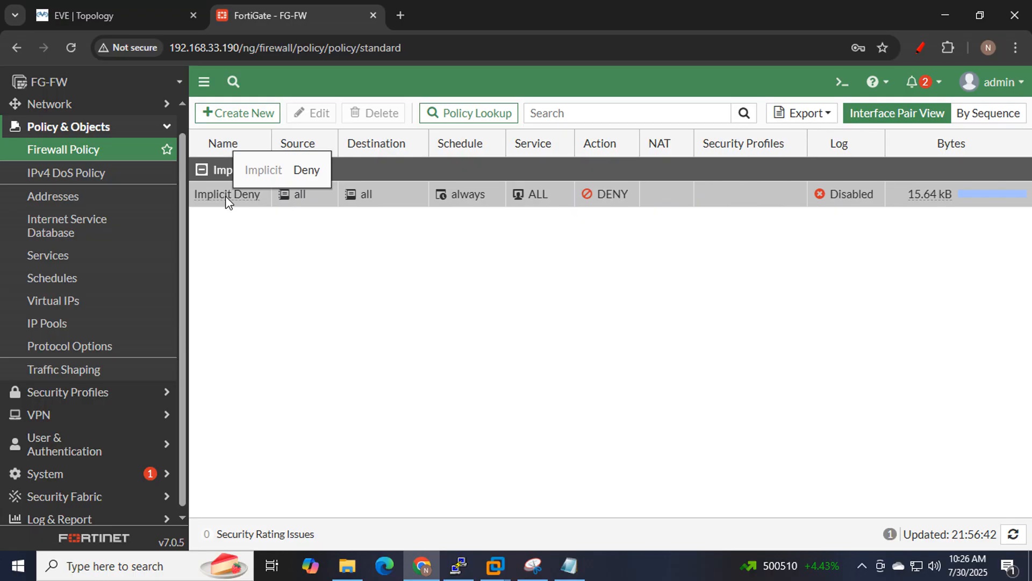
Open the Win_LAN1 VNC console and sign in to Windows 7.
left_click(65, 14)
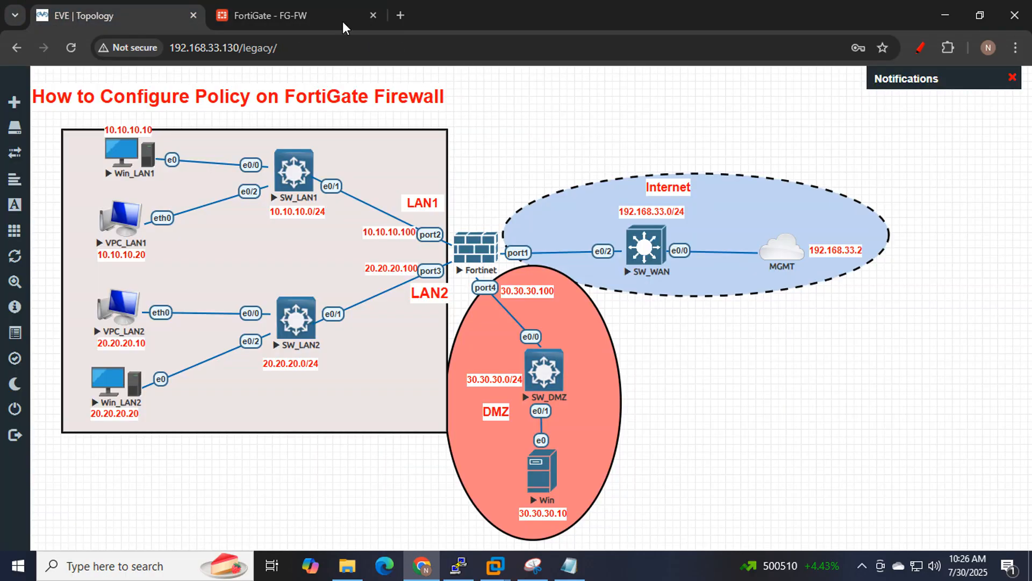
left_click(121, 157)
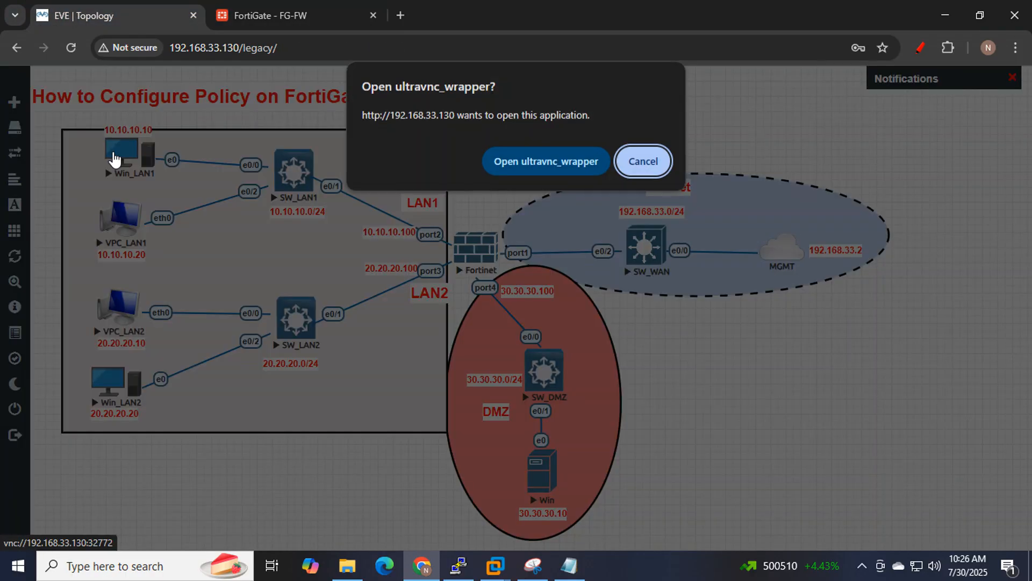
left_click(511, 162)
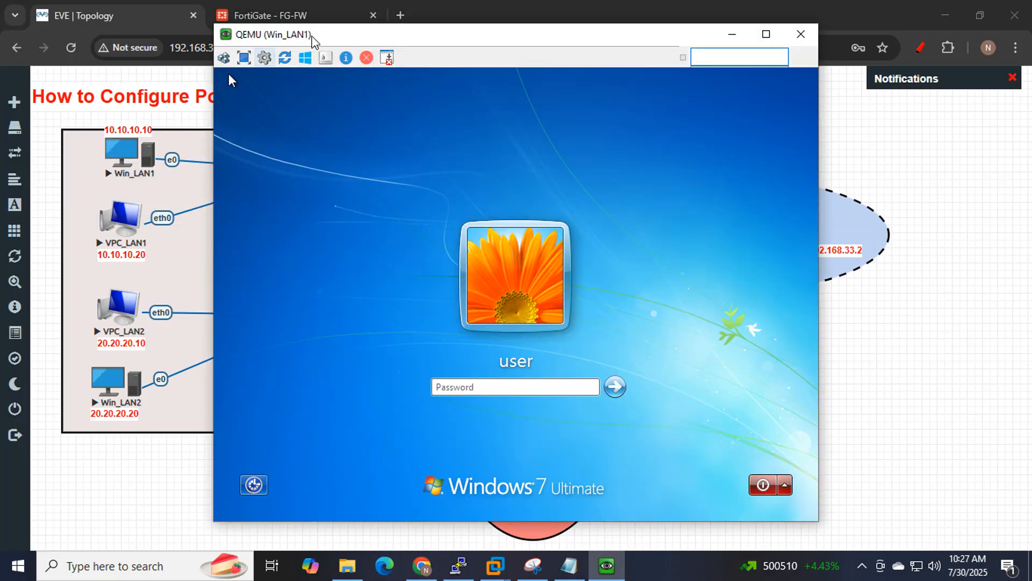
left_click_drag(330, 35, 520, 113)
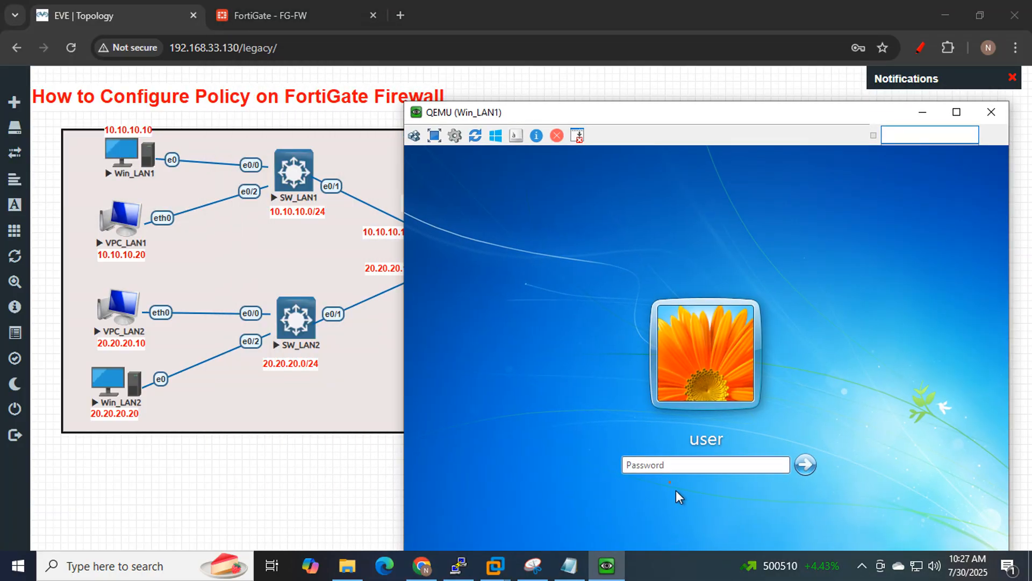
left_click(659, 464)
type("1")
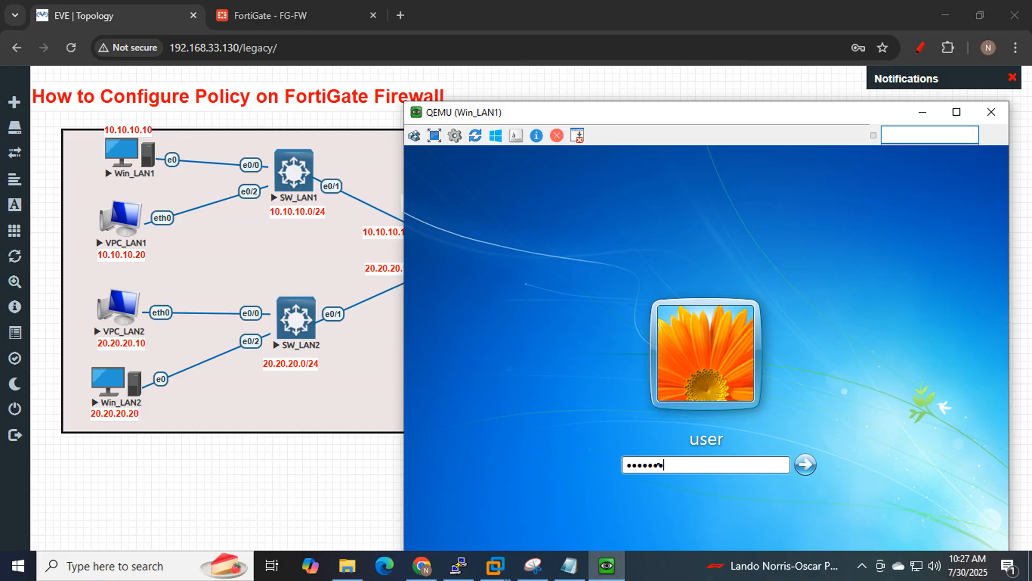
key("Return")
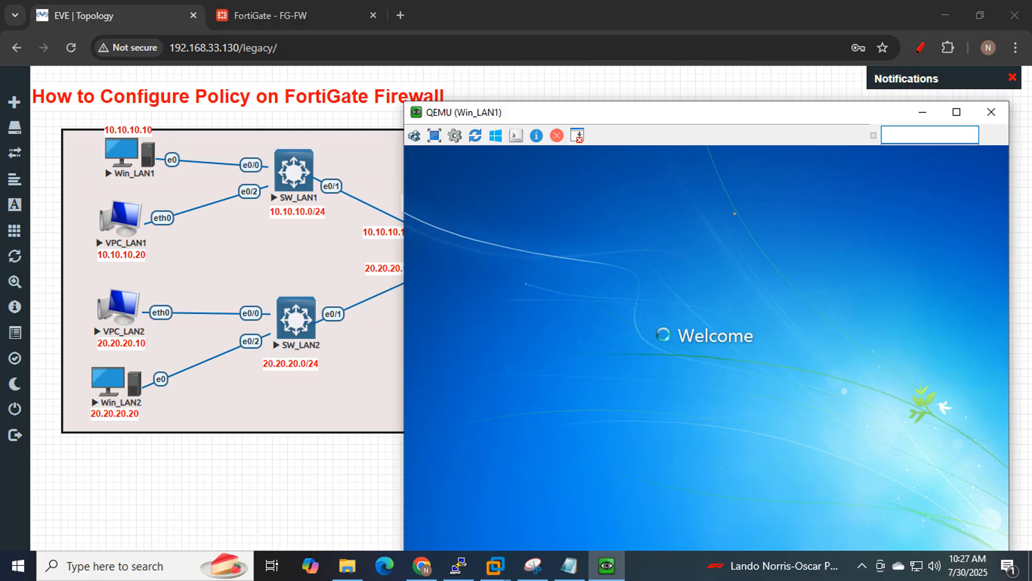
Mark Win_LAN1 and its link to SW_LAN1 in red, then dismiss Win_LAN1's network location prompt.
left_click(922, 47)
mouse_move(120, 456)
left_mouse_down()
mouse_move(264, 217)
mouse_move(161, 114)
mouse_move(97, 110)
mouse_move(27, 322)
mouse_move(82, 442)
mouse_move(123, 456)
left_mouse_up()
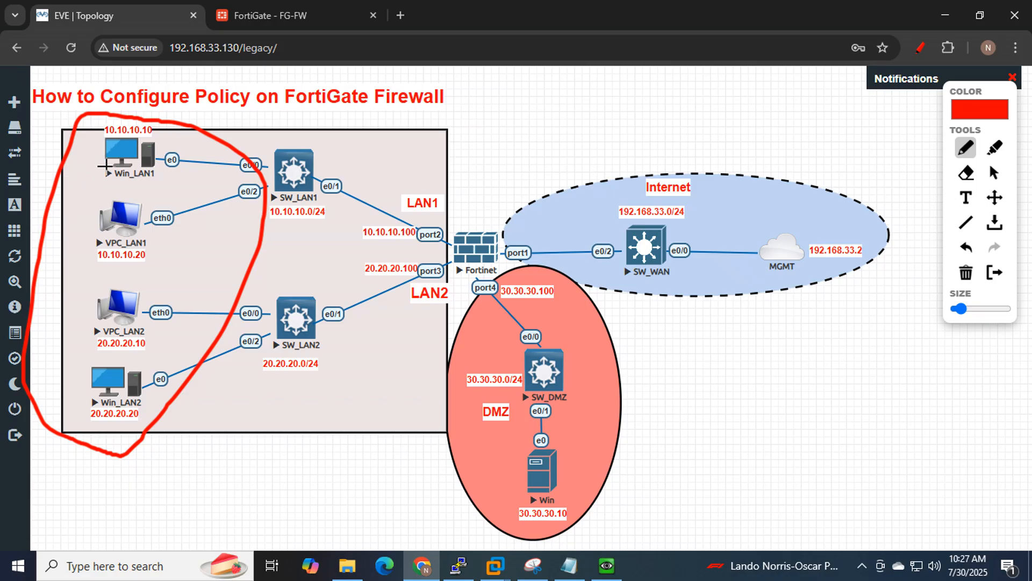
left_click_drag(106, 161, 121, 165)
left_click(920, 47)
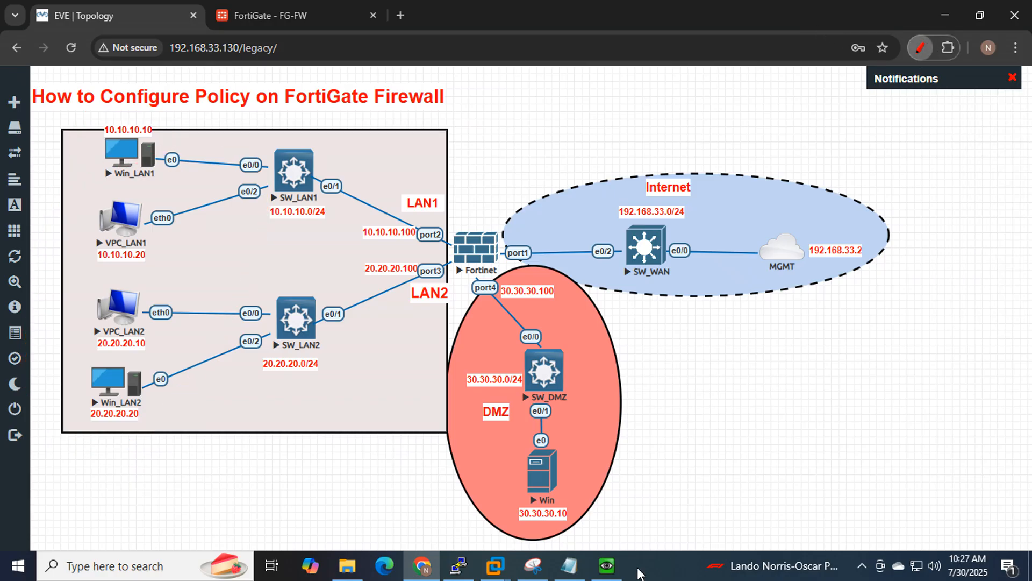
left_click(607, 565)
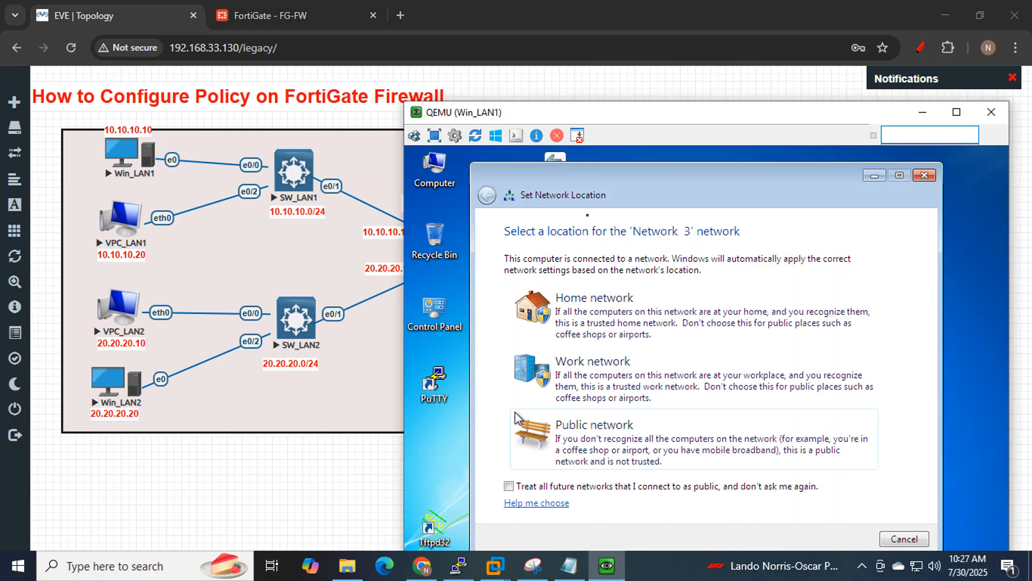
left_click(924, 175)
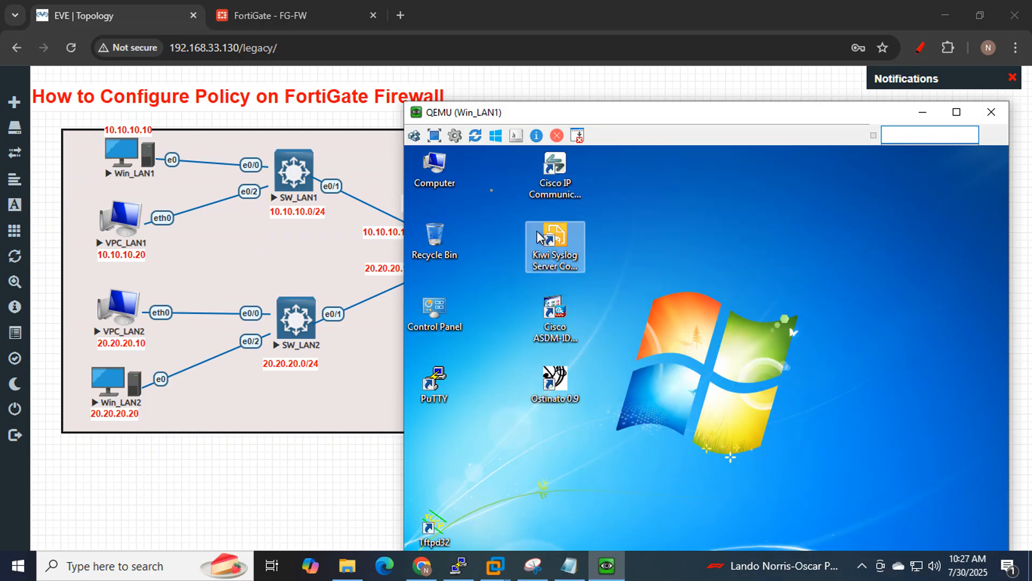
Sign in to the Win_LAN2 console, minimize it, and restore the Win_LAN1 console.
left_click(117, 385)
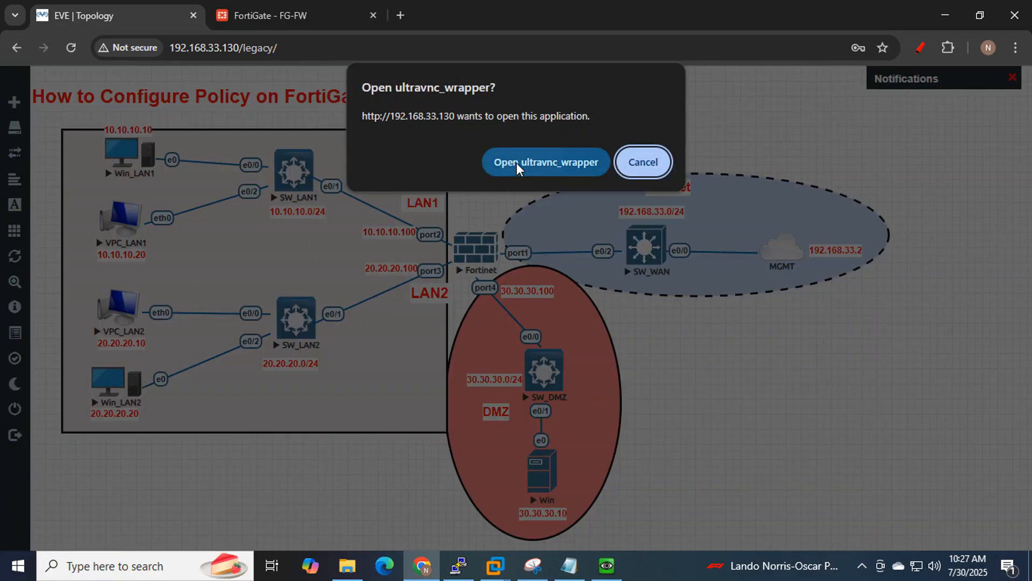
left_click(485, 165)
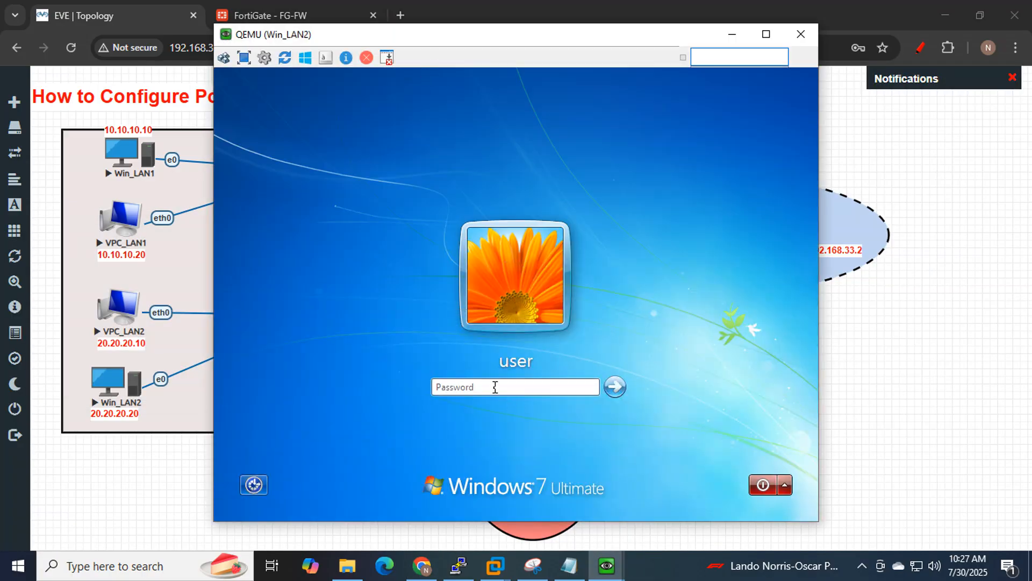
left_click(495, 387)
key("shift")
key("shift")
key("shift")
key("shift")
key("shift")
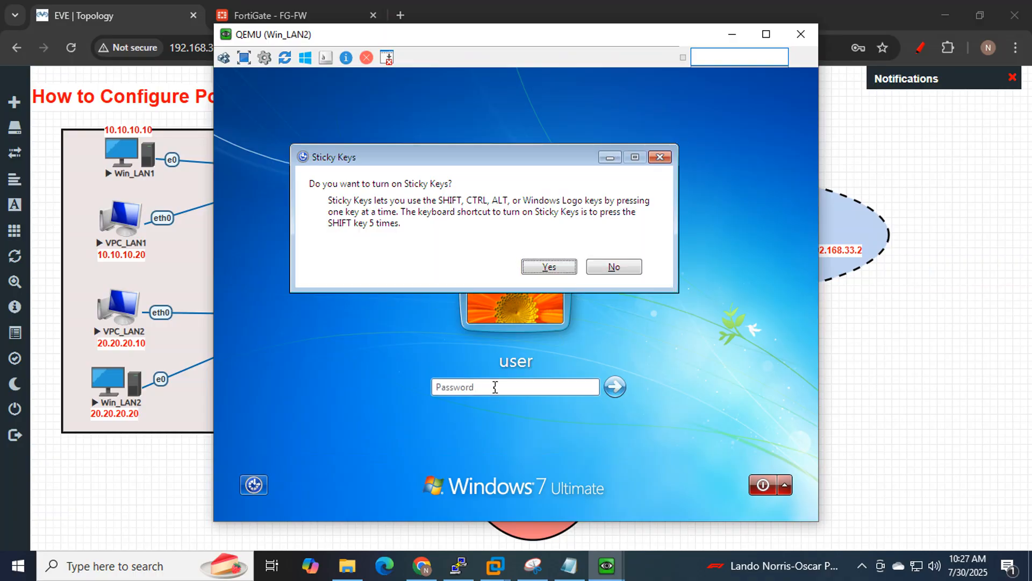
key("Escape")
type("••")
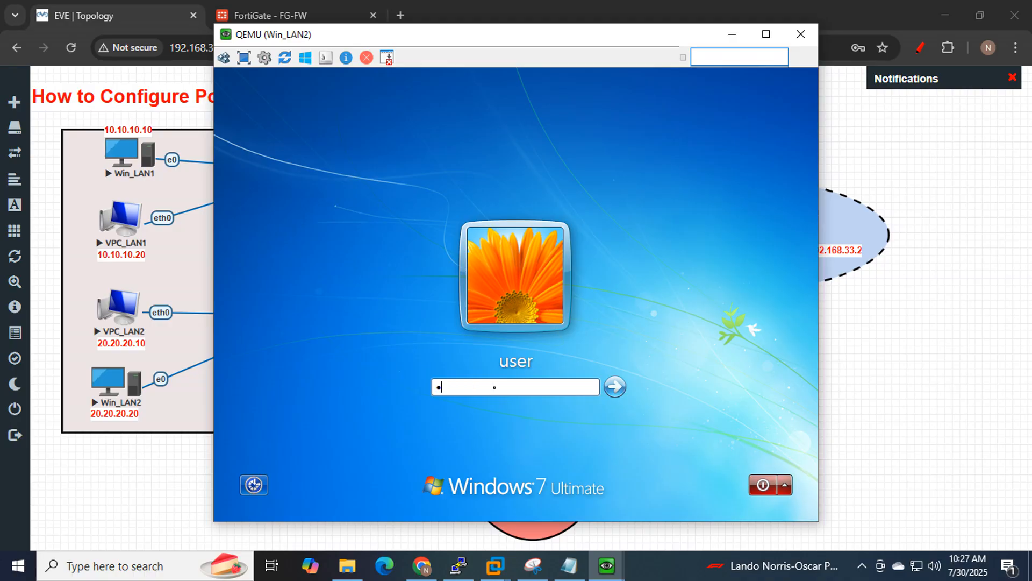
type("•••••")
key("Return")
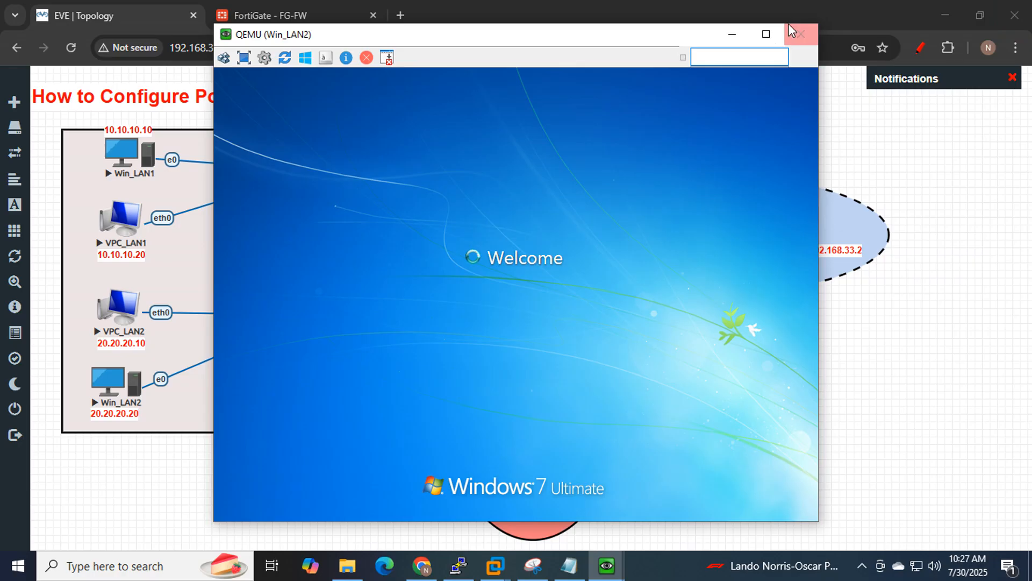
left_click(732, 34)
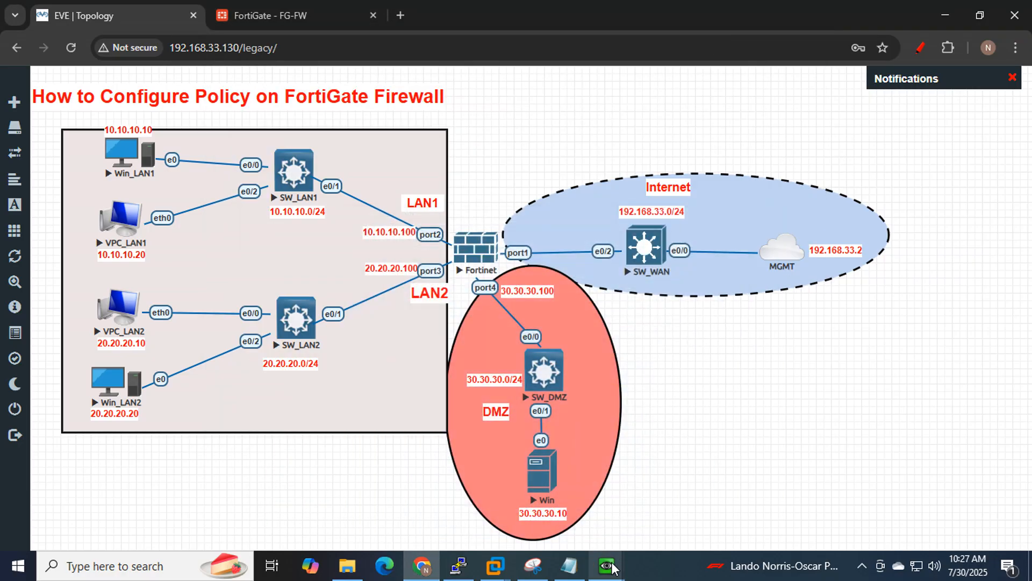
mouse_move(606, 565)
left_click(546, 497)
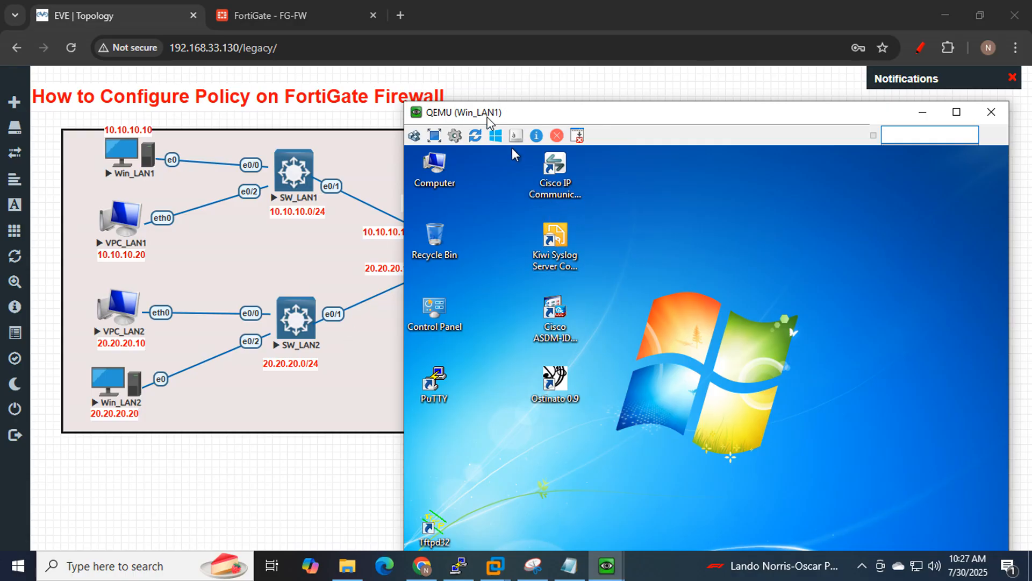
Run ipconfig on Win_LAN1 to confirm its address 10.10.10.10.
left_click_drag(499, 123, 420, 24)
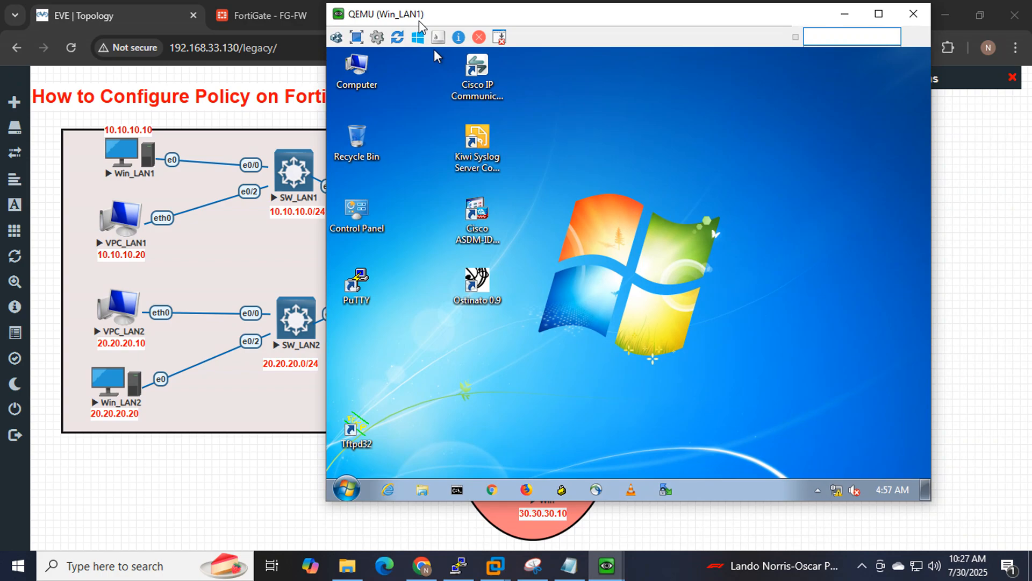
left_click(457, 487)
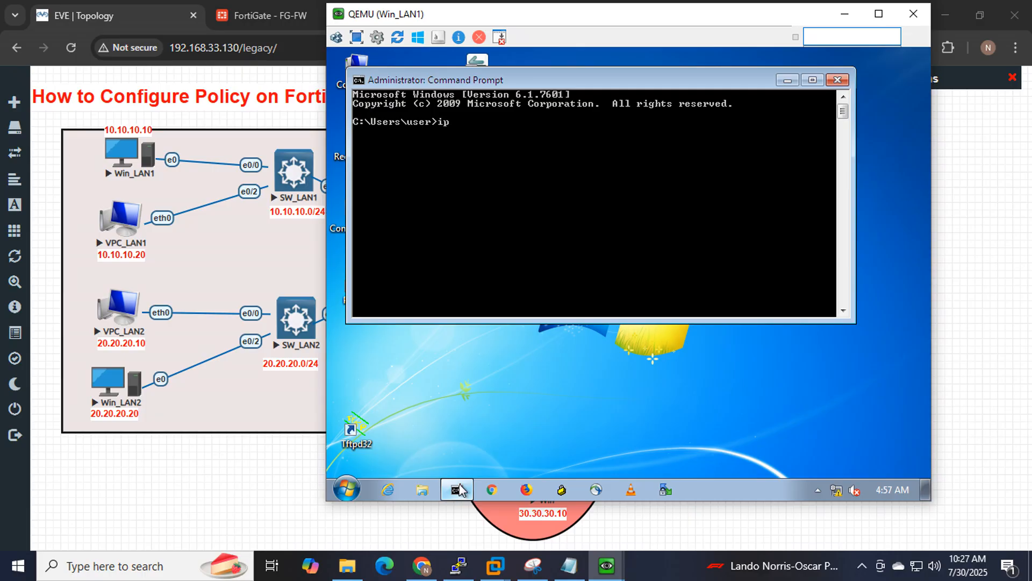
type("ipconfig")
key("Return")
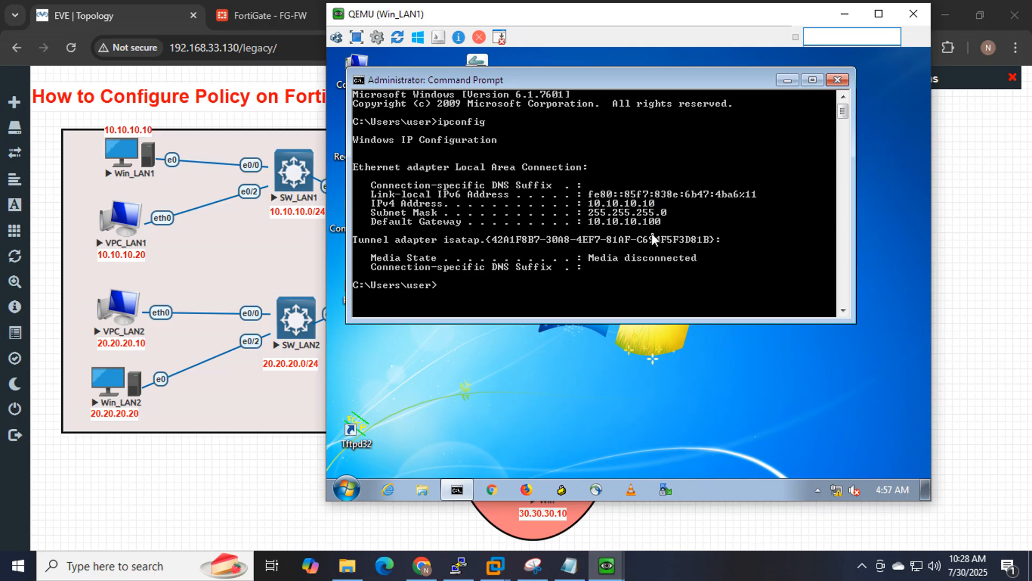
left_click(785, 84)
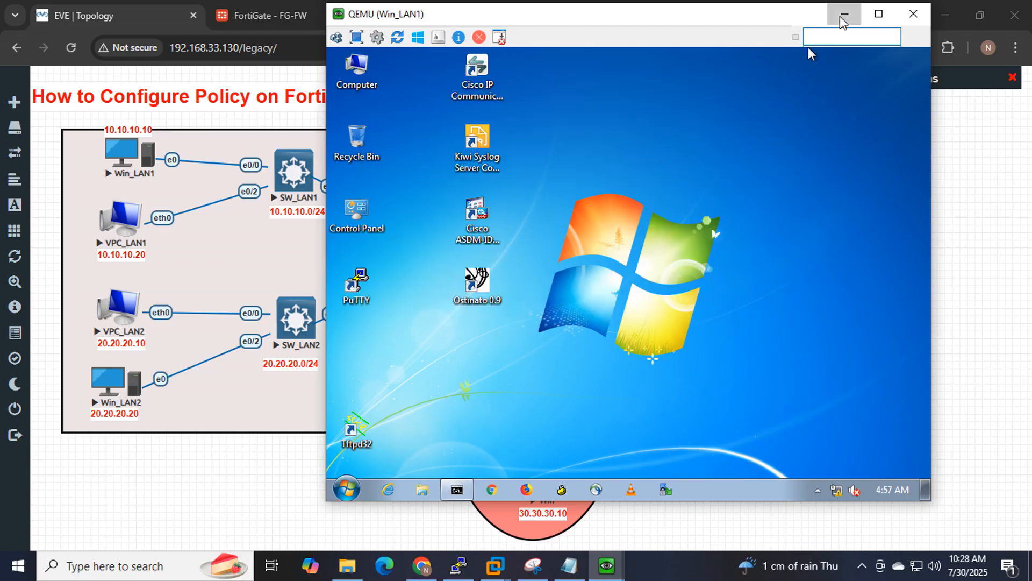
left_click(843, 14)
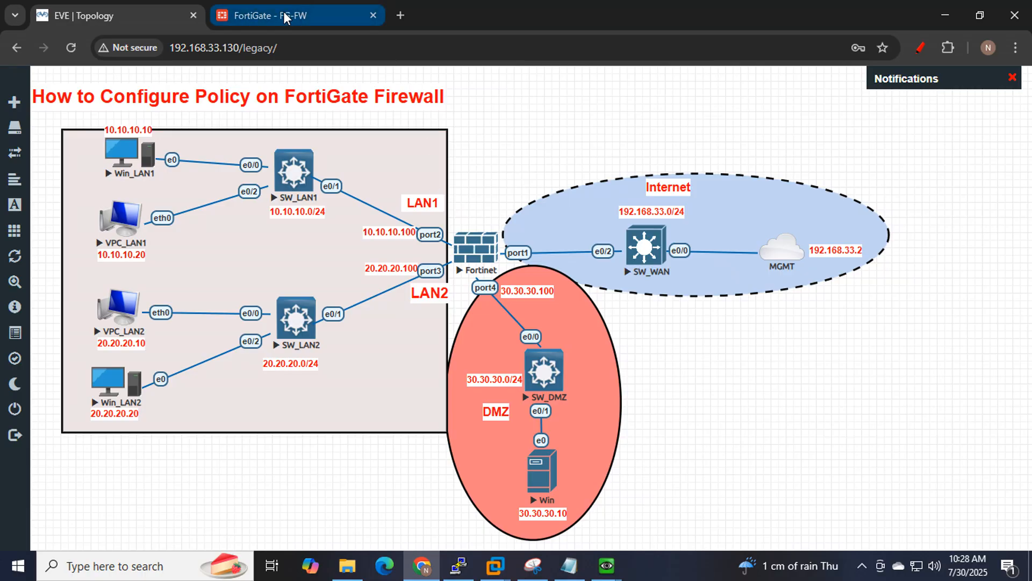
Circle Win_LAN1 and draw its traffic path toward the internet in red.
left_click(920, 47)
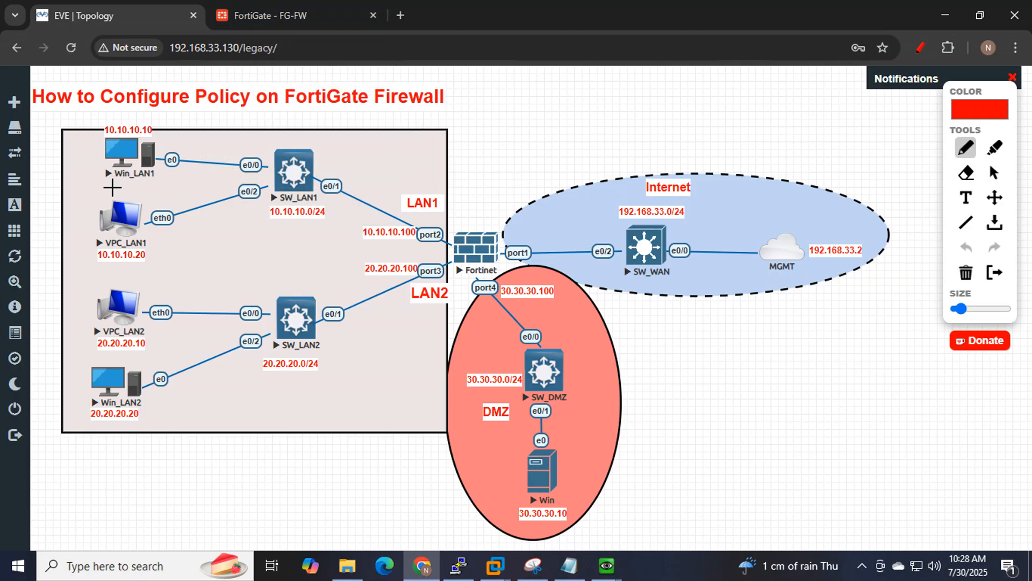
mouse_move(112, 187)
left_mouse_down()
mouse_move(156, 186)
mouse_move(180, 121)
mouse_move(105, 110)
mouse_move(94, 157)
mouse_move(143, 185)
mouse_move(338, 131)
mouse_move(800, 247)
mouse_move(752, 262)
left_mouse_up()
left_click_drag(468, 244, 561, 210)
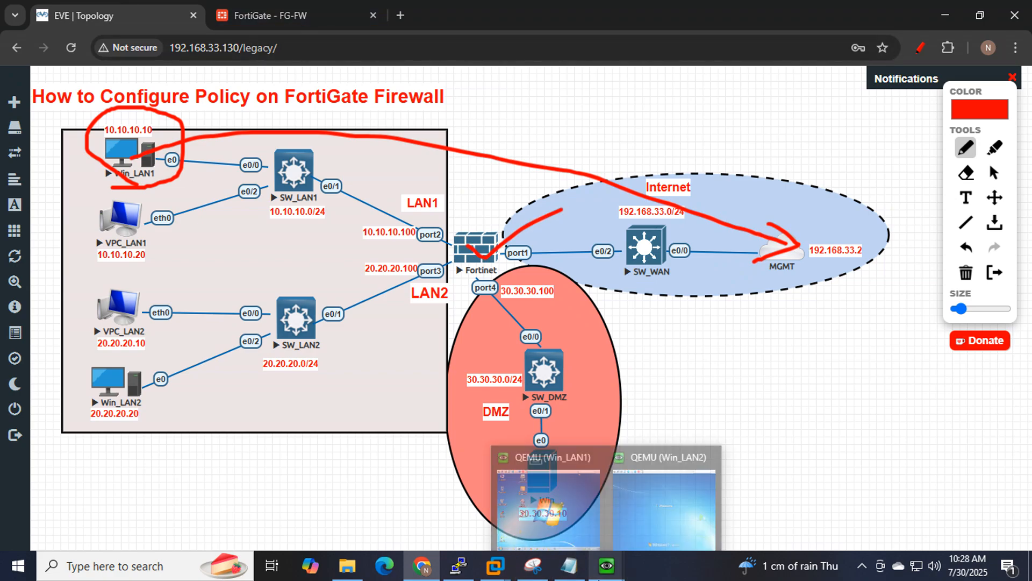
Run 'ping 8.8.8.8 -t' from Win_LAN1, which times out, then return to FortiGate.
mouse_move(569, 565)
mouse_move(607, 565)
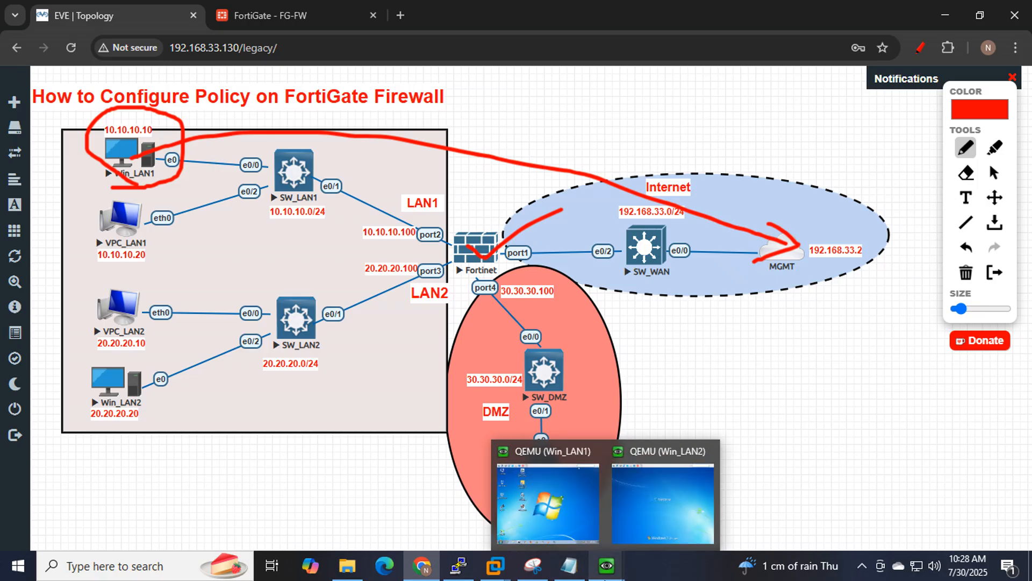
left_click(559, 511)
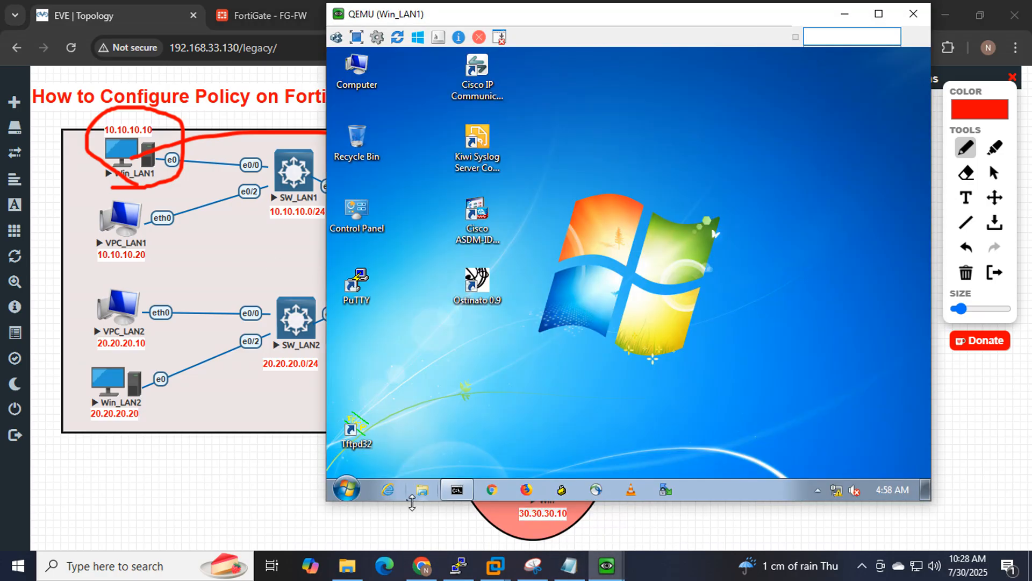
left_click(457, 493)
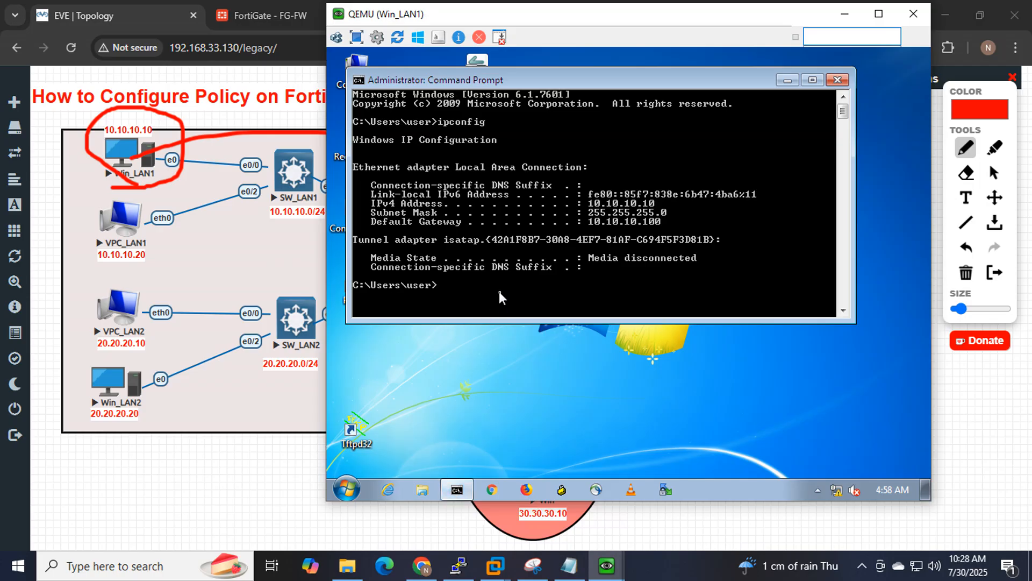
type("ping")
type("8.8.8.8 -t")
key("Return")
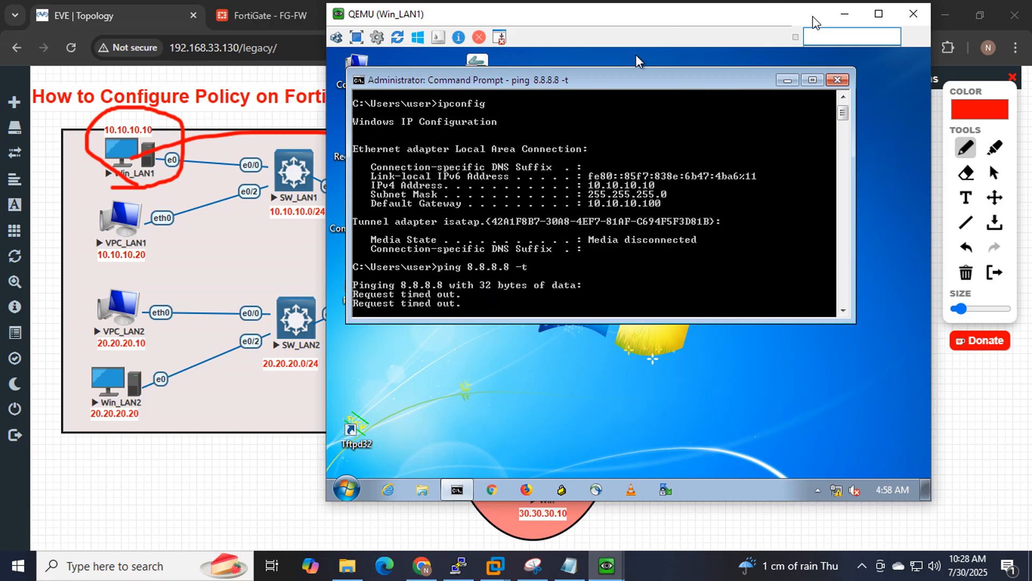
left_click(844, 23)
left_click(286, 14)
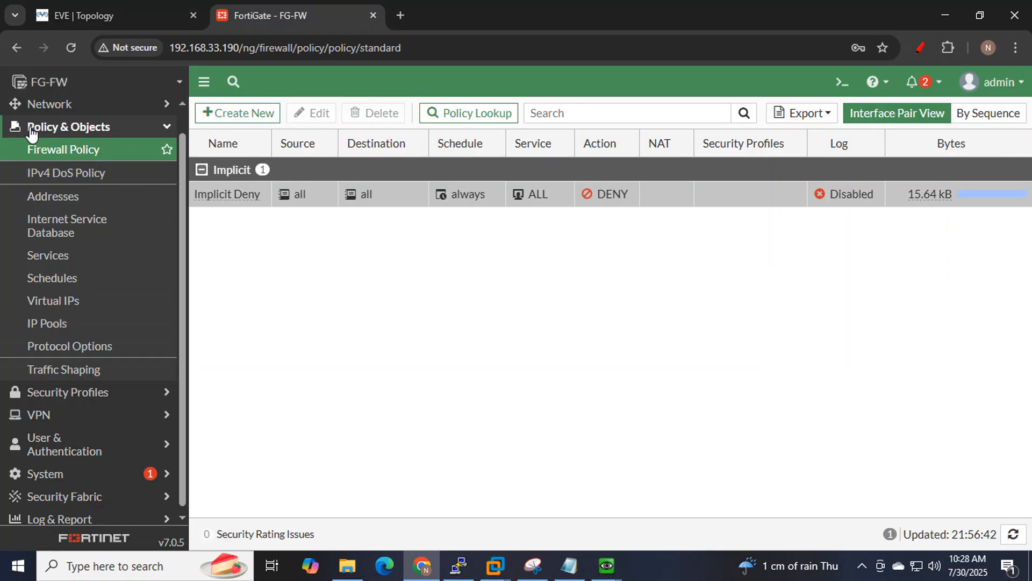
Create a new firewall policy named 'L1_H1_to_internet source ip based'.
left_click(240, 117)
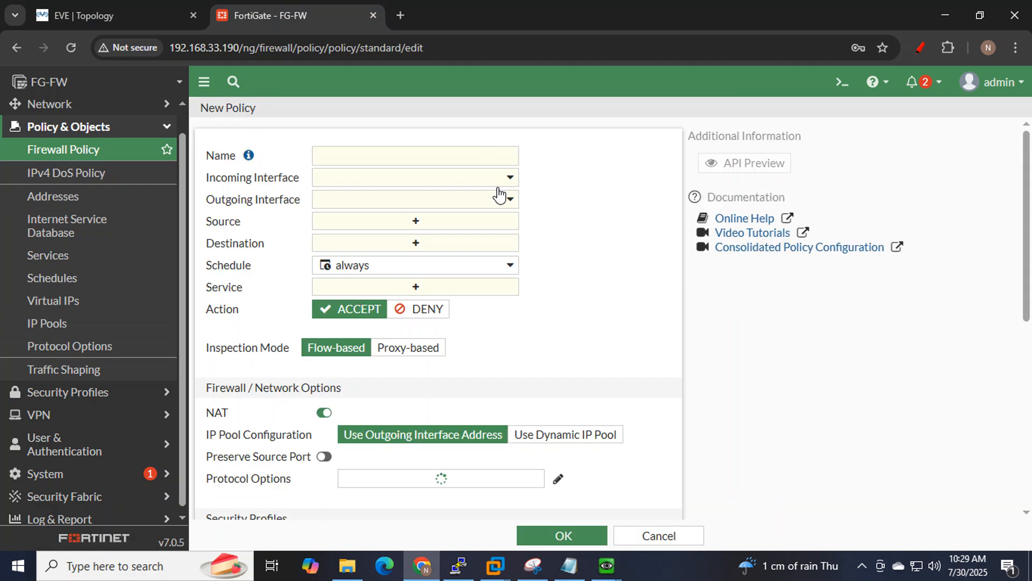
left_click(381, 161)
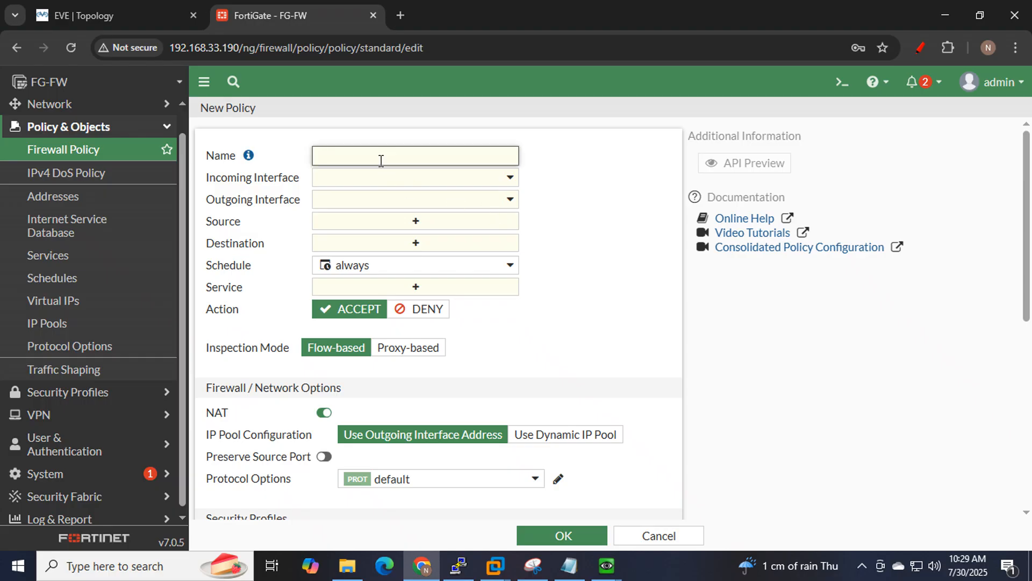
type("LAN")
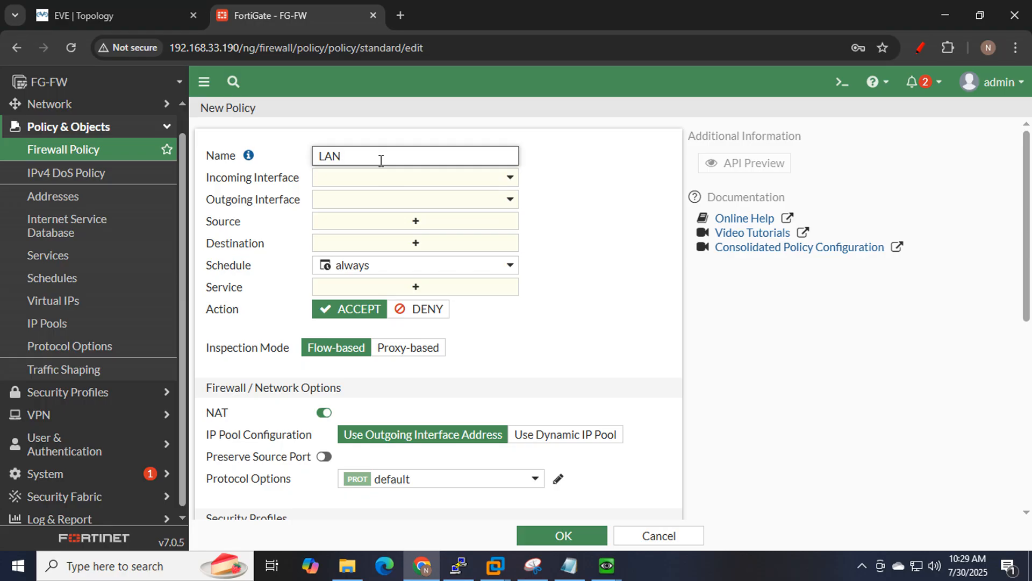
type("1_HOST1_to")
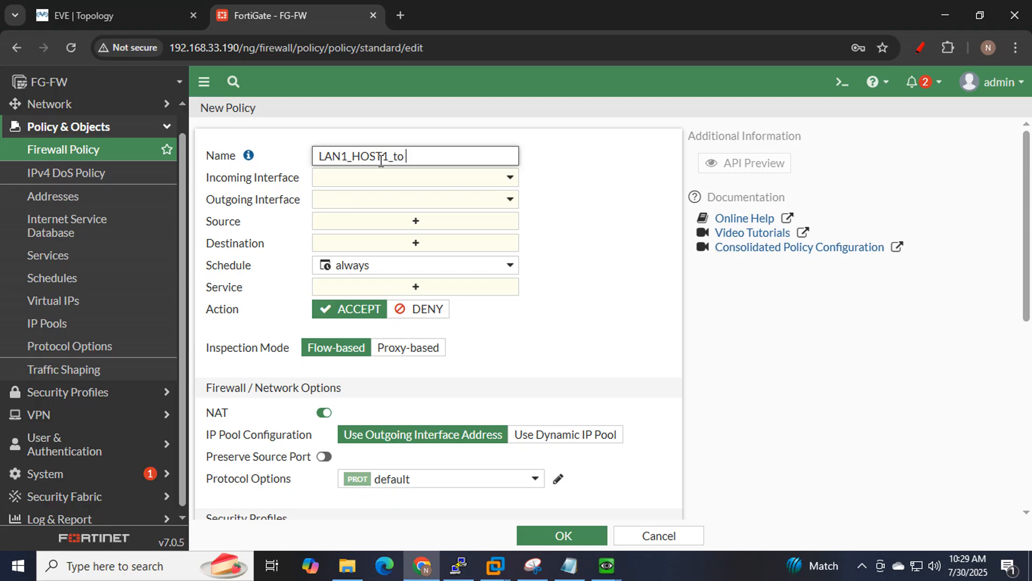
type("_interne")
type("t source")
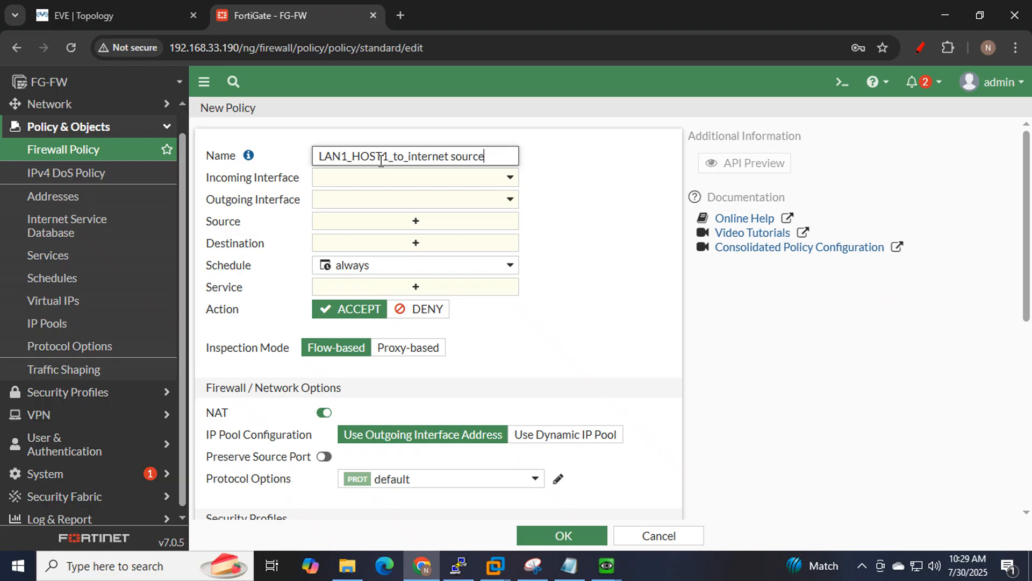
type(" ip based")
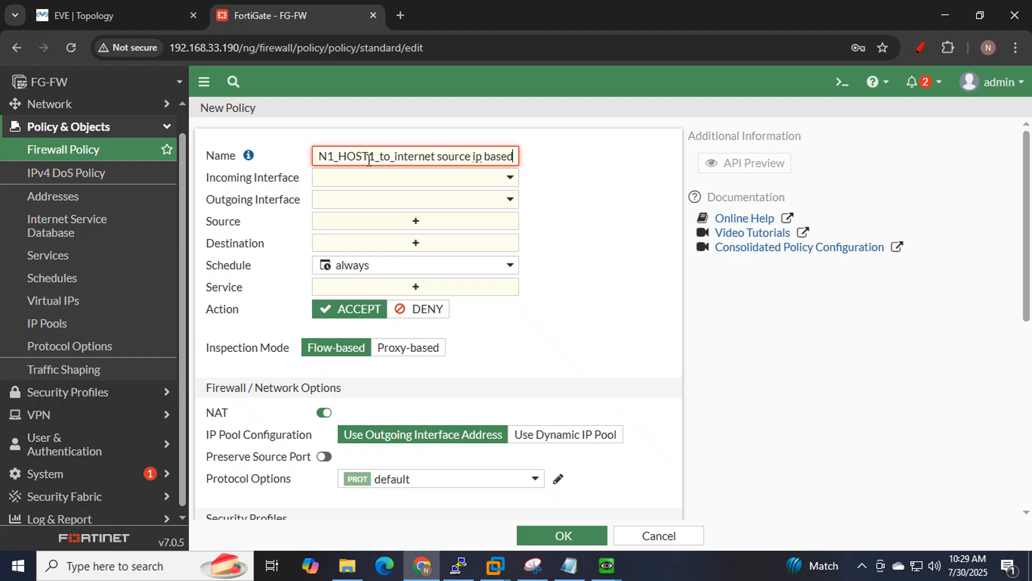
left_click_drag(369, 158, 350, 159)
key("BackSpace")
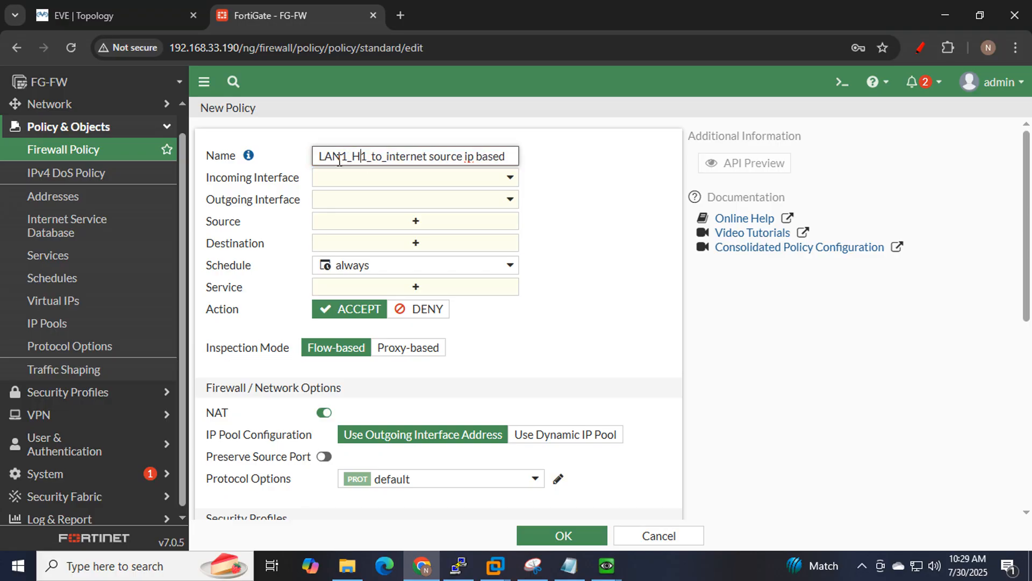
left_click_drag(343, 158, 320, 154)
key("BackSpace")
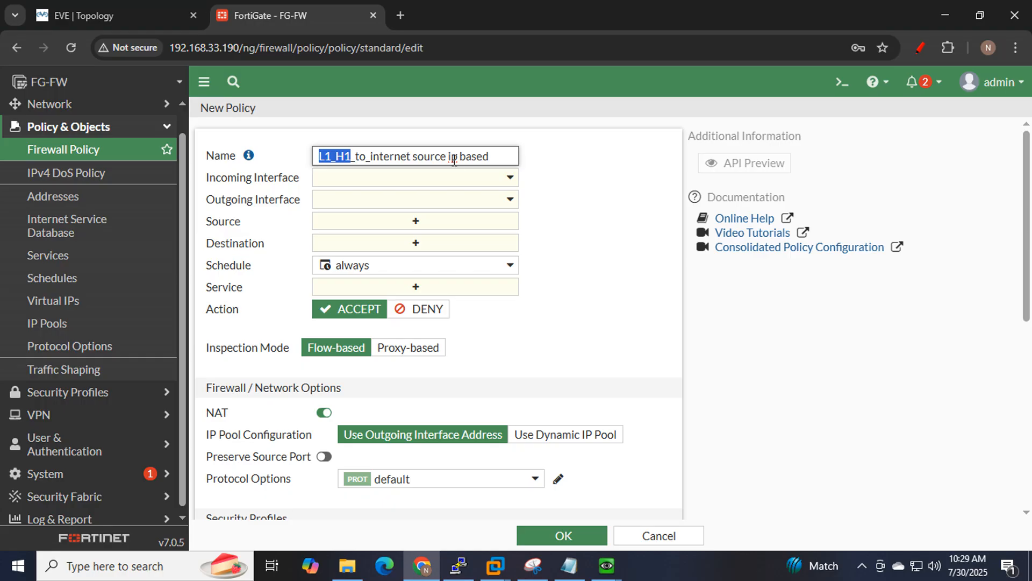
left_click_drag(489, 160, 300, 157)
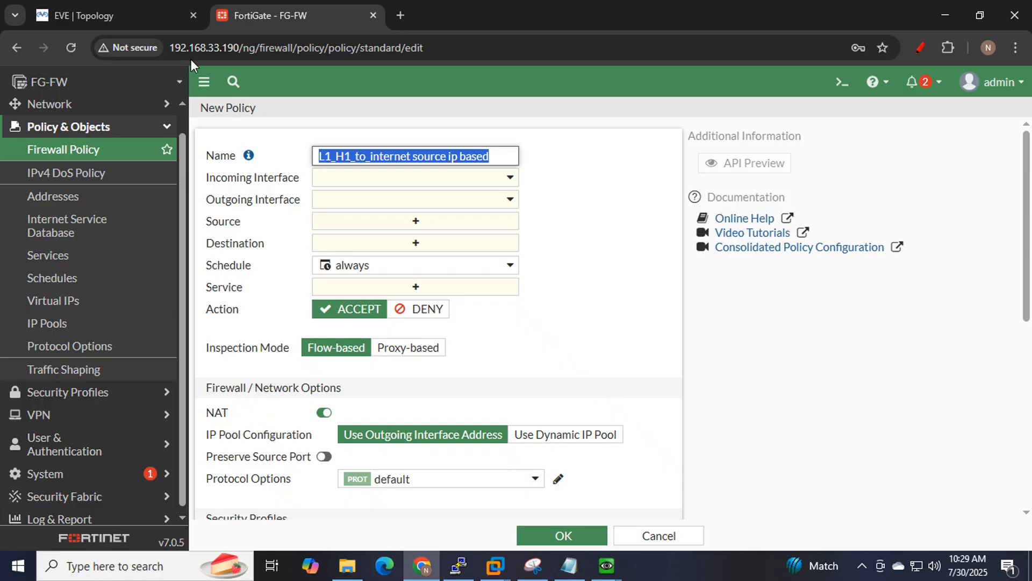
Draw a red path from Win_LAN1 to port2, circle port2, and trace through Fortinet to port1.
left_click(83, 7)
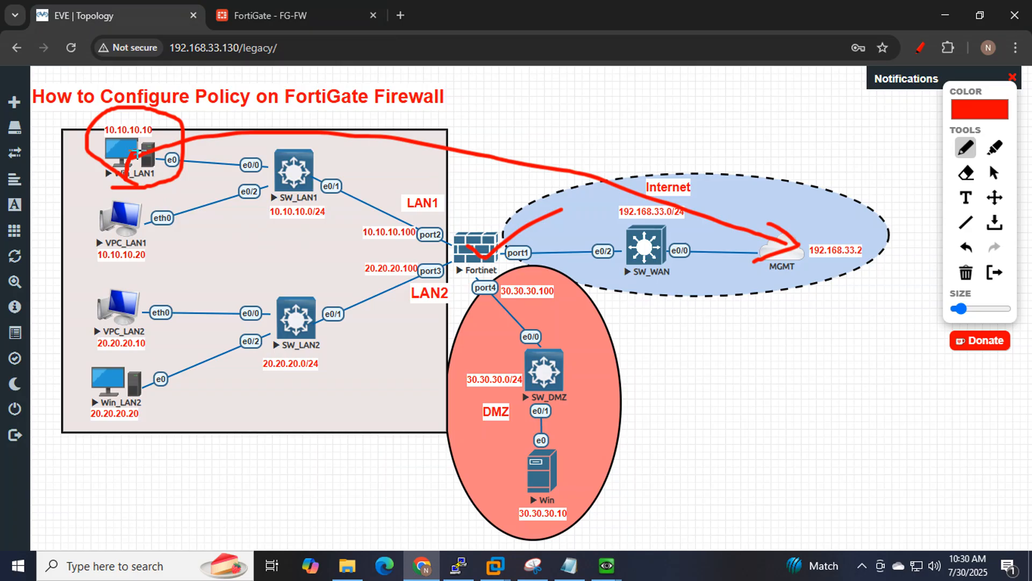
mouse_move(136, 154)
left_mouse_down()
mouse_move(237, 161)
mouse_move(310, 203)
mouse_move(424, 245)
left_mouse_up()
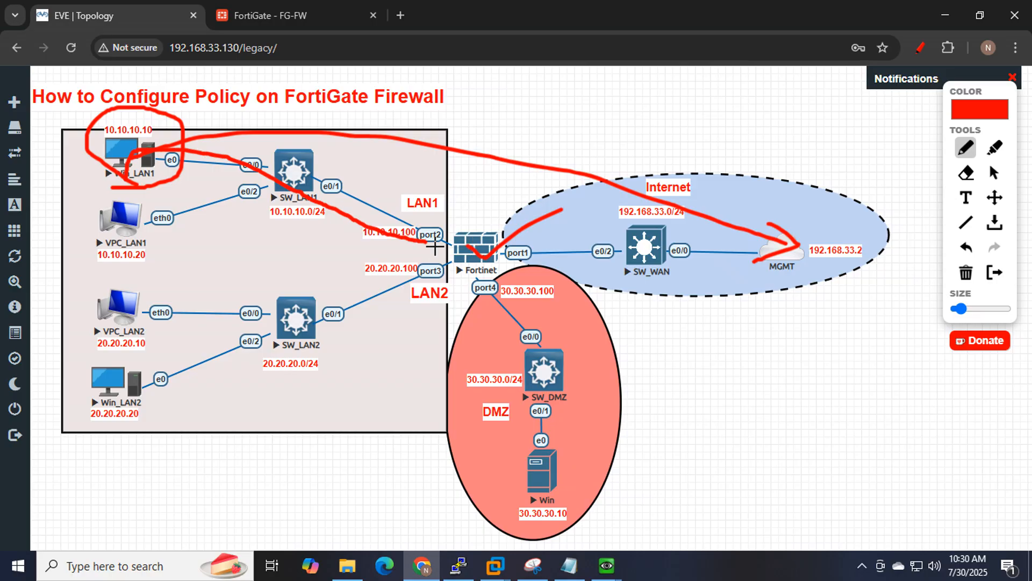
mouse_move(430, 248)
left_mouse_down()
mouse_move(433, 216)
mouse_move(413, 247)
left_mouse_up()
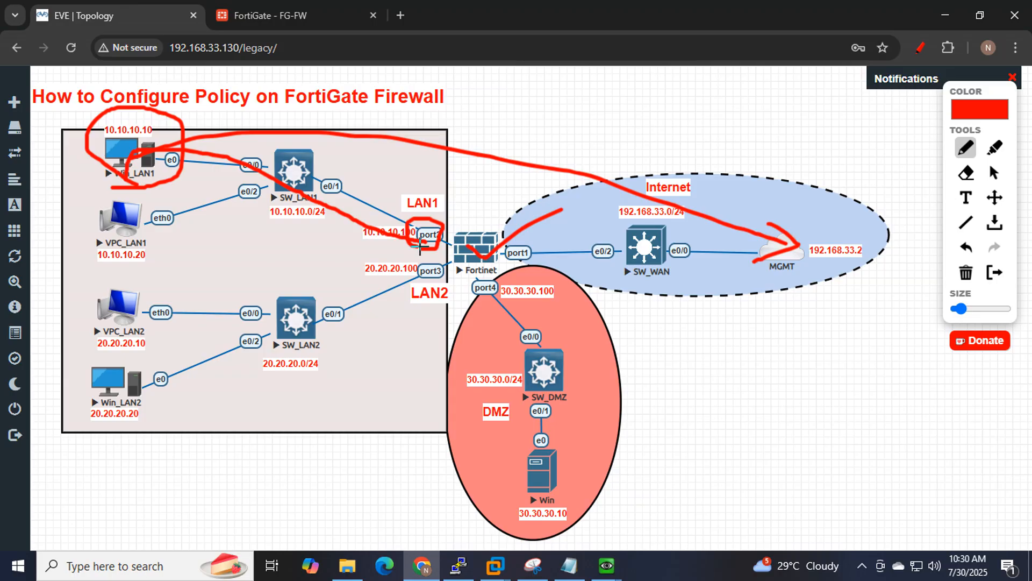
left_click_drag(420, 246, 758, 273)
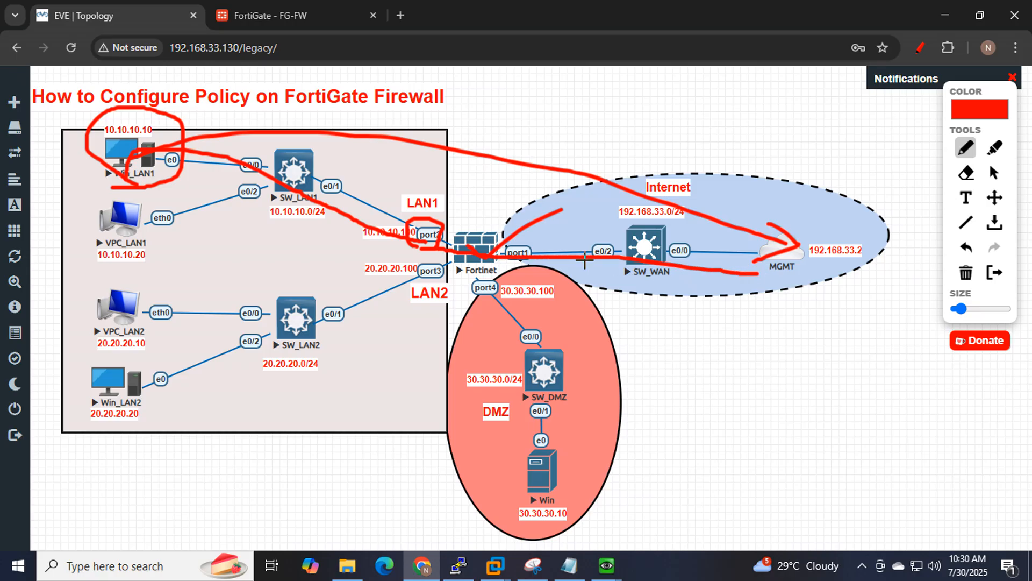
mouse_move(557, 253)
left_mouse_down()
mouse_move(492, 238)
mouse_move(510, 266)
mouse_move(524, 238)
left_mouse_up()
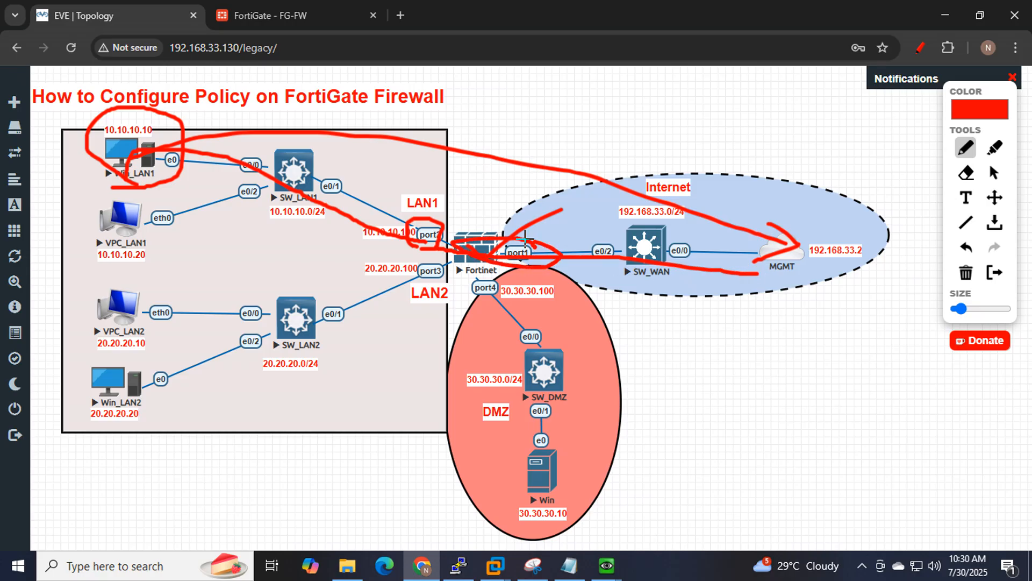
left_click(268, 14)
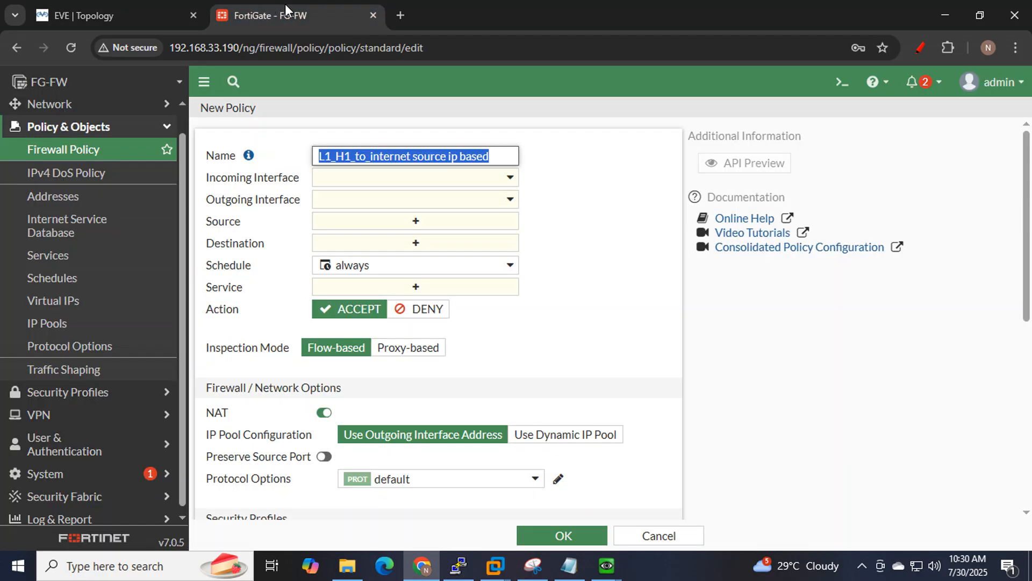
Check the incoming interface list, then delete the Zone_Lan zone under Network > Interfaces.
left_click(462, 178)
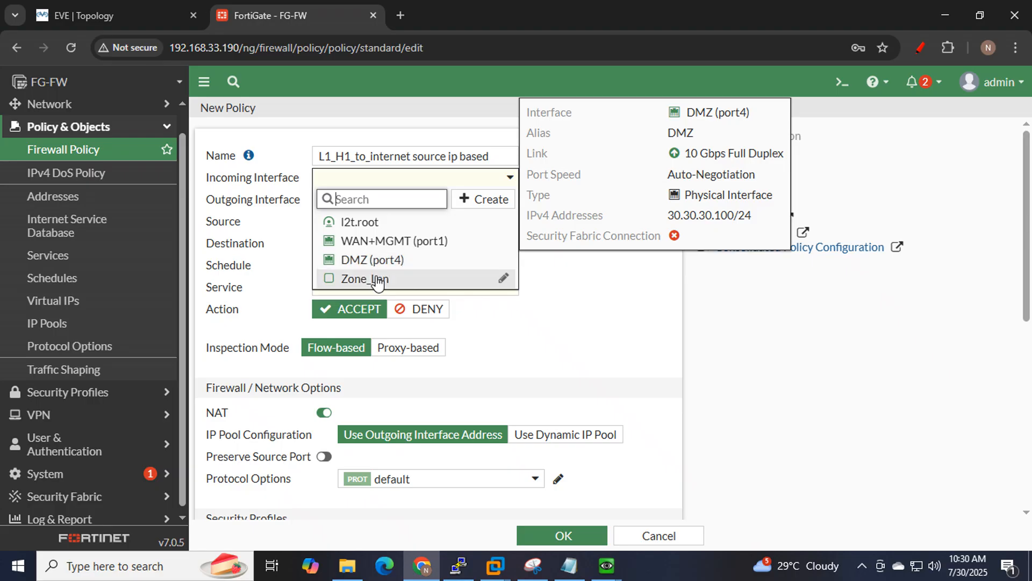
left_click(59, 114)
left_click(63, 134)
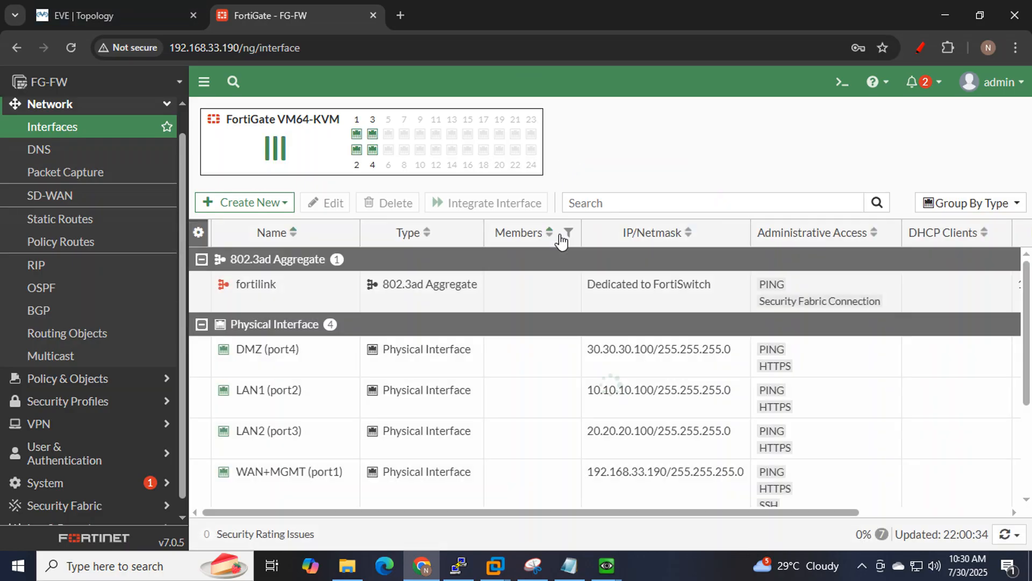
scroll(518, 256, "down", 3)
left_click(226, 490)
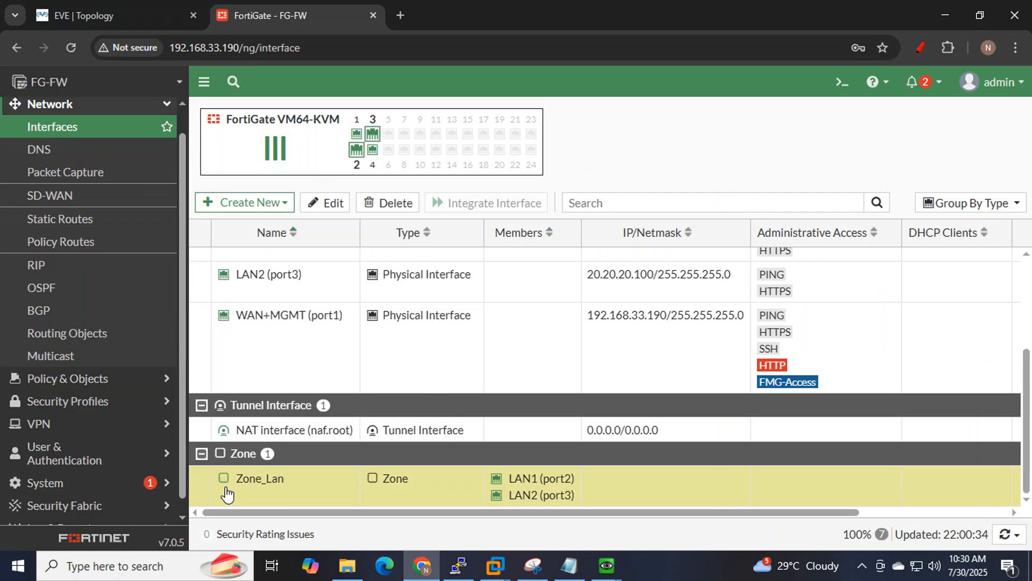
left_click(371, 203)
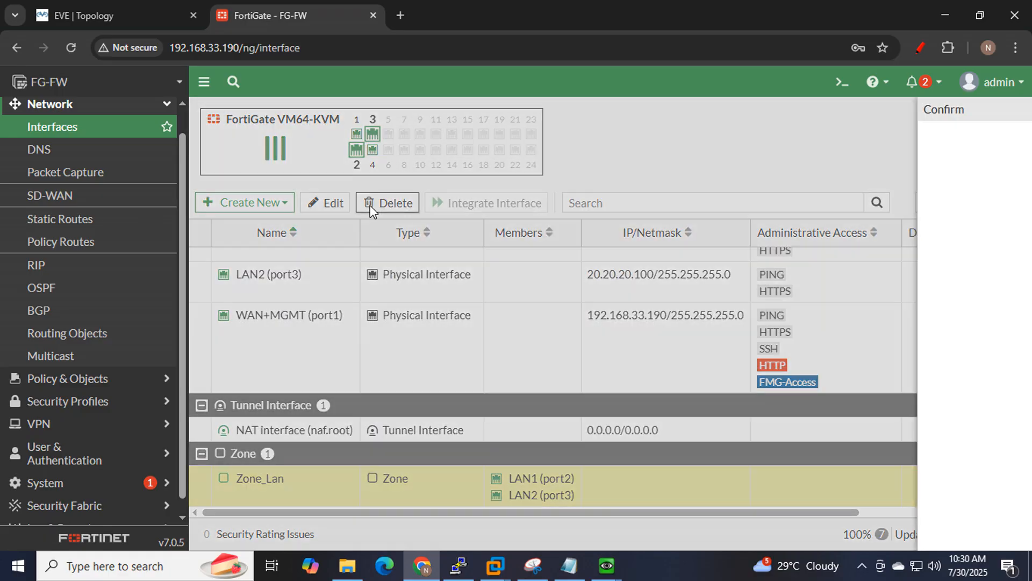
left_click(796, 534)
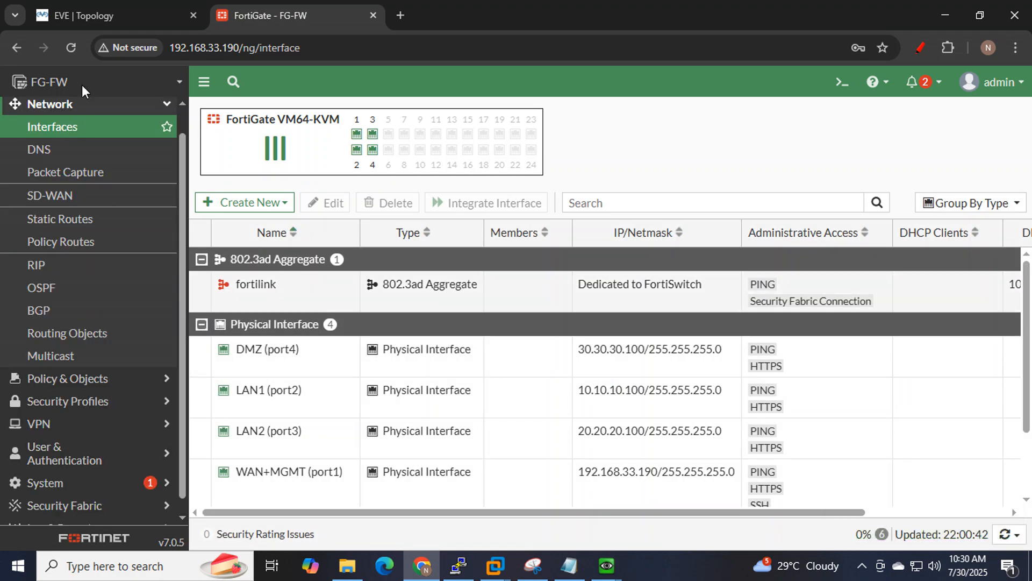
Draw a red loop around the firewall's port2 and port3 labels on the topology.
left_click(108, 10)
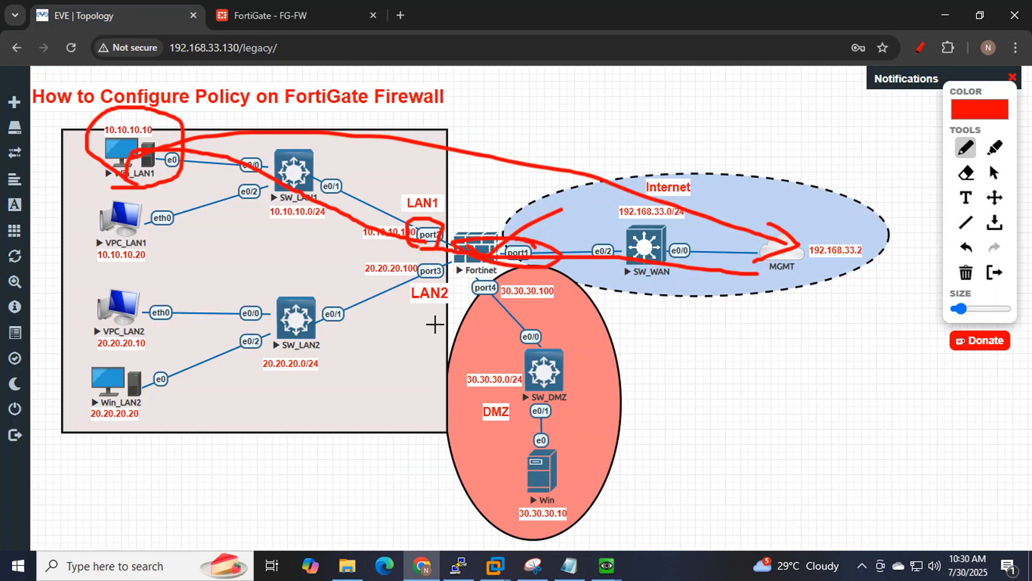
mouse_move(409, 320)
left_mouse_down()
mouse_move(456, 258)
mouse_move(416, 211)
mouse_move(414, 305)
left_mouse_up()
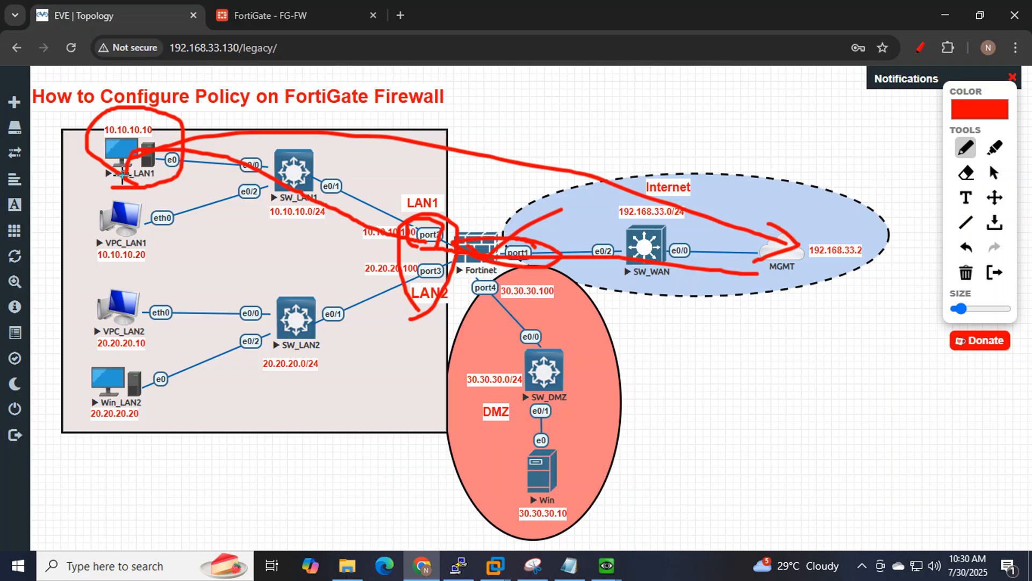
left_click(280, 8)
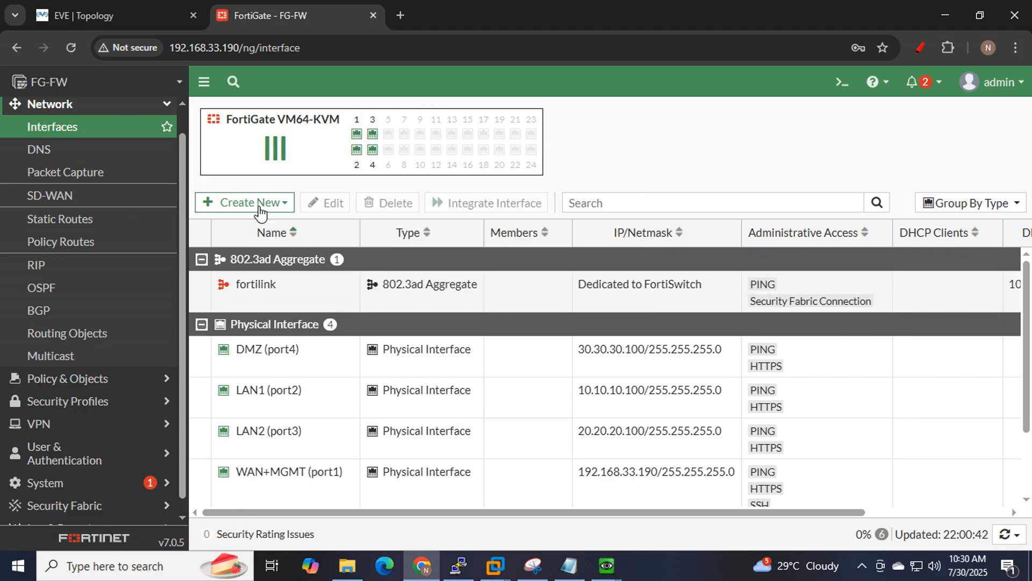
Create zone Zone_LAN with members LAN1 (port2) and LAN2 (port3).
left_click(261, 205)
left_click(249, 242)
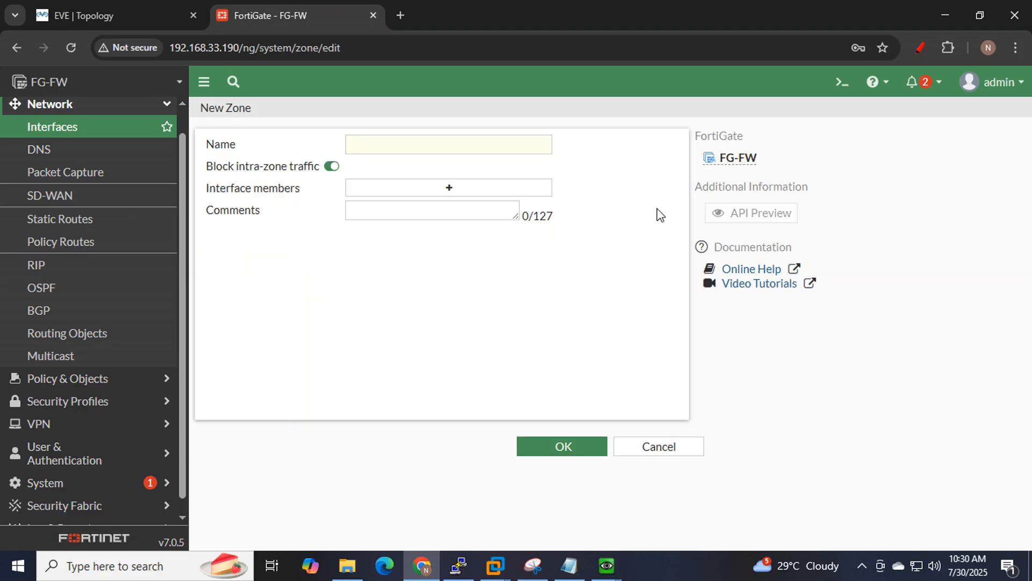
left_click(422, 148)
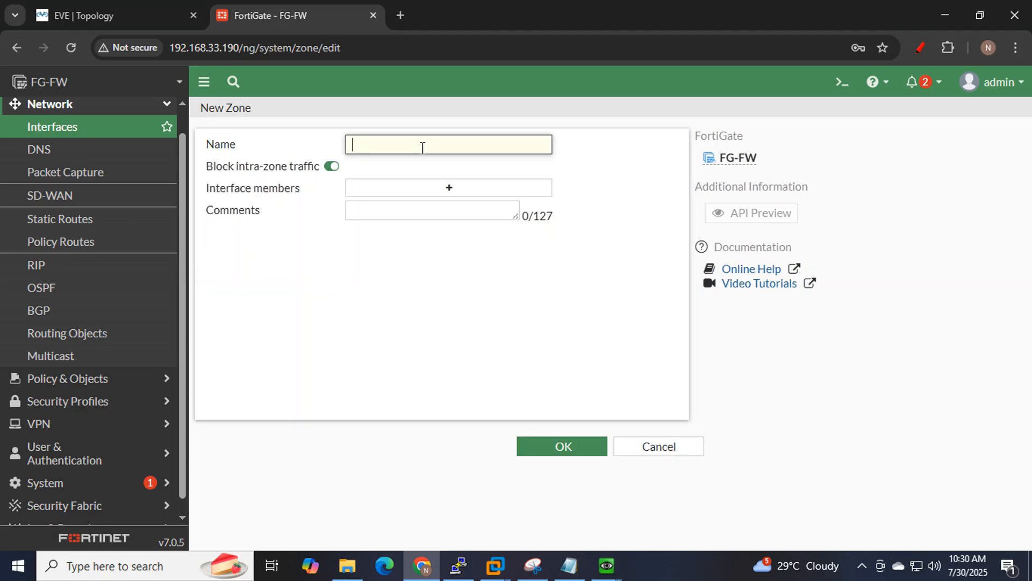
type("Zo")
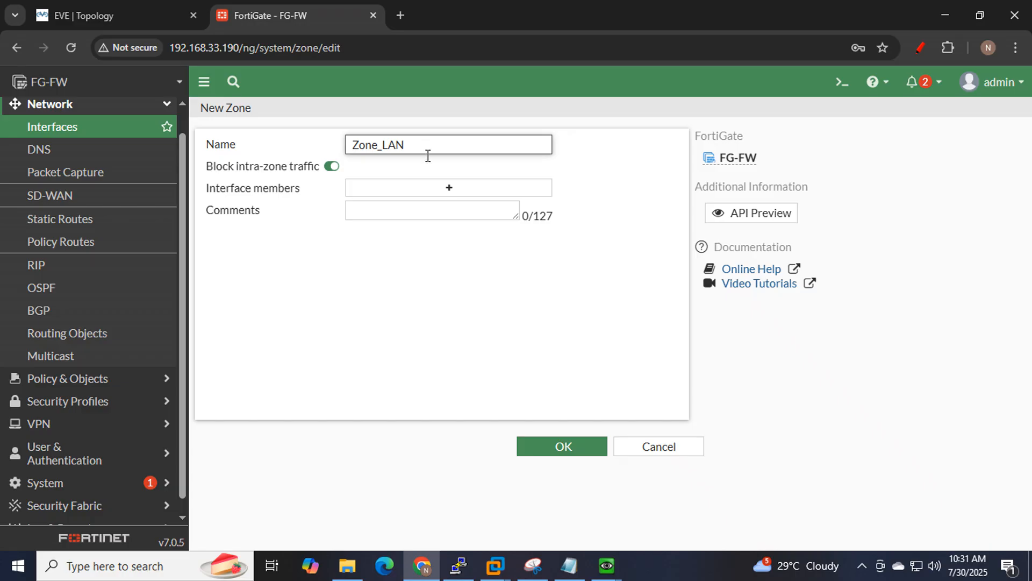
type("ne_LAN")
left_click(452, 189)
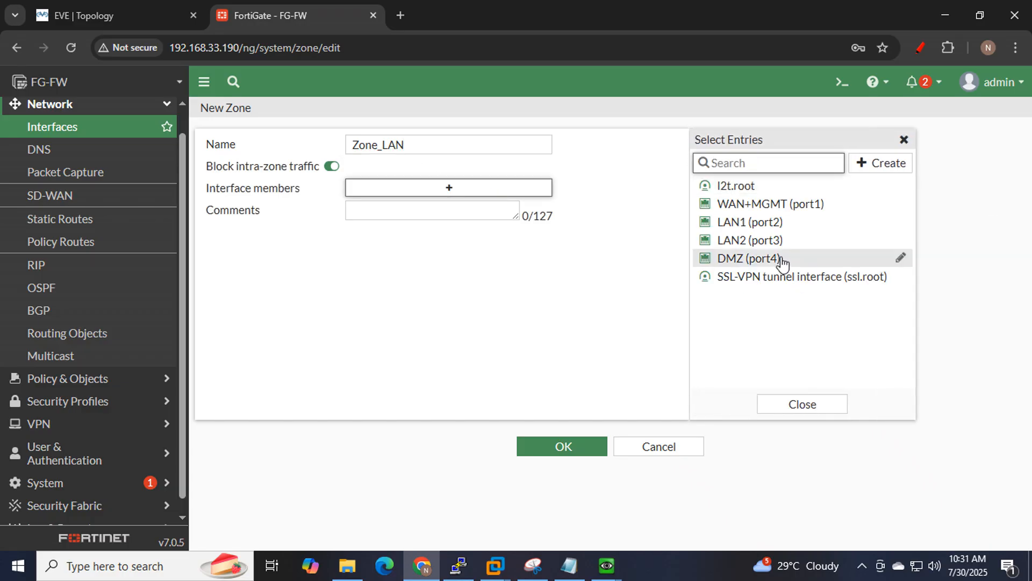
left_click(764, 225)
left_click(764, 241)
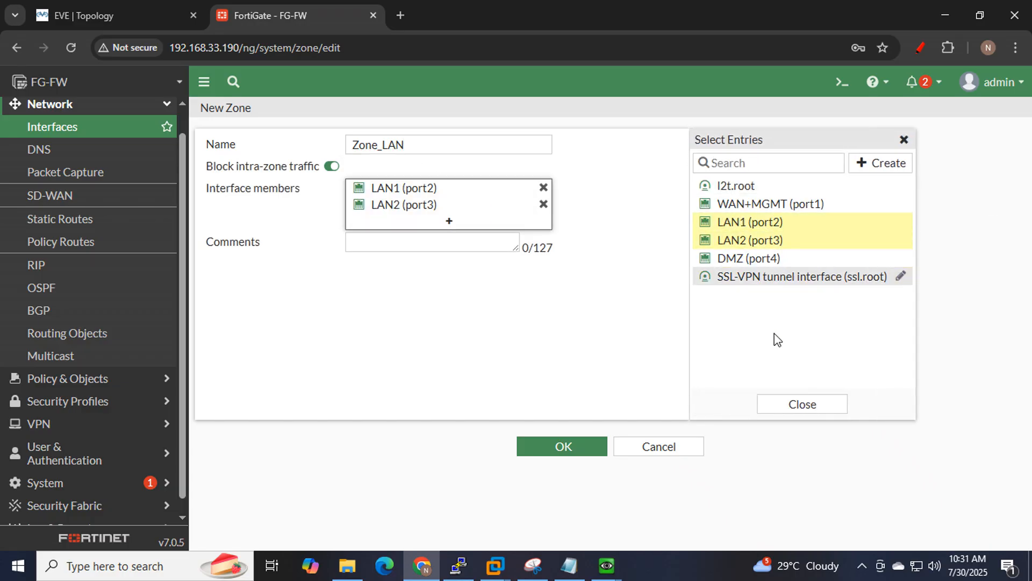
left_click(539, 448)
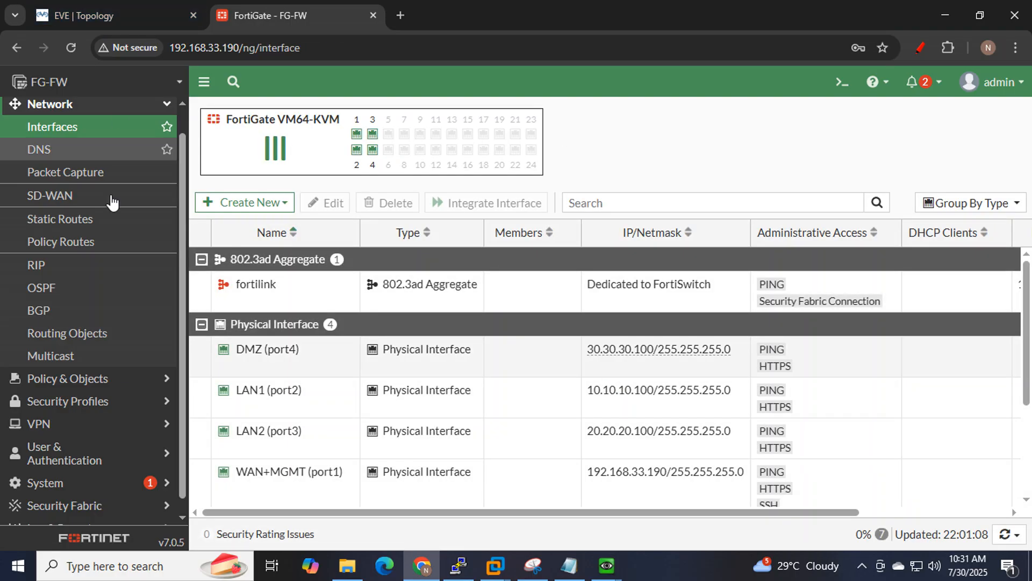
Glance at the topology, then go to Policy & Objects > Firewall Policy.
left_click(115, 1)
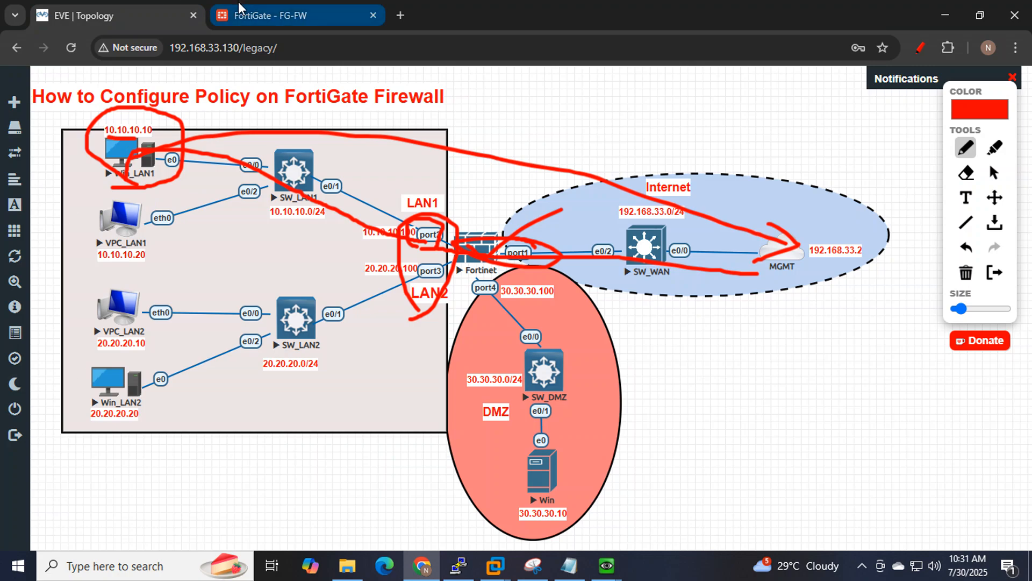
left_click(252, 17)
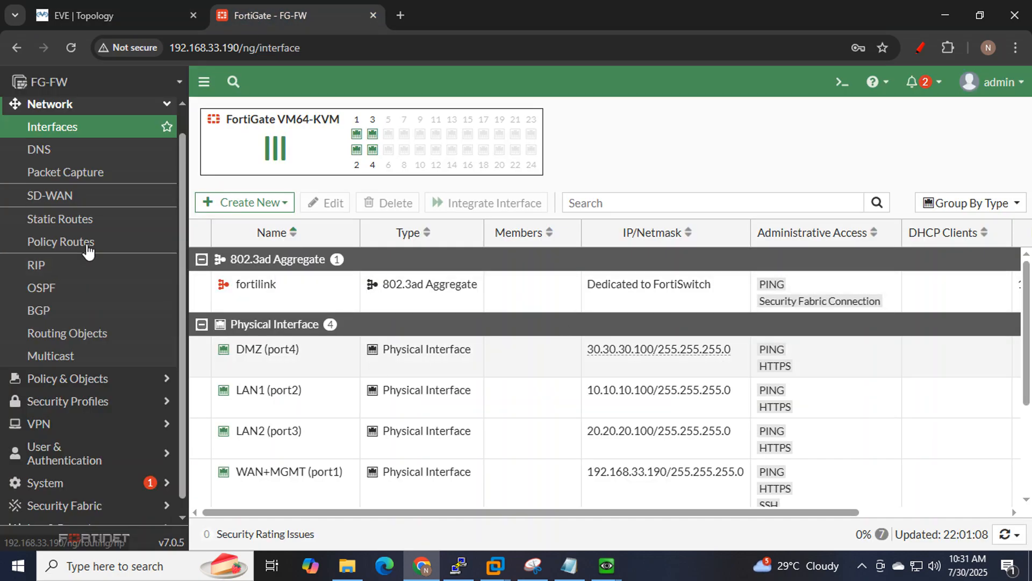
scroll(121, 250, "down", 1)
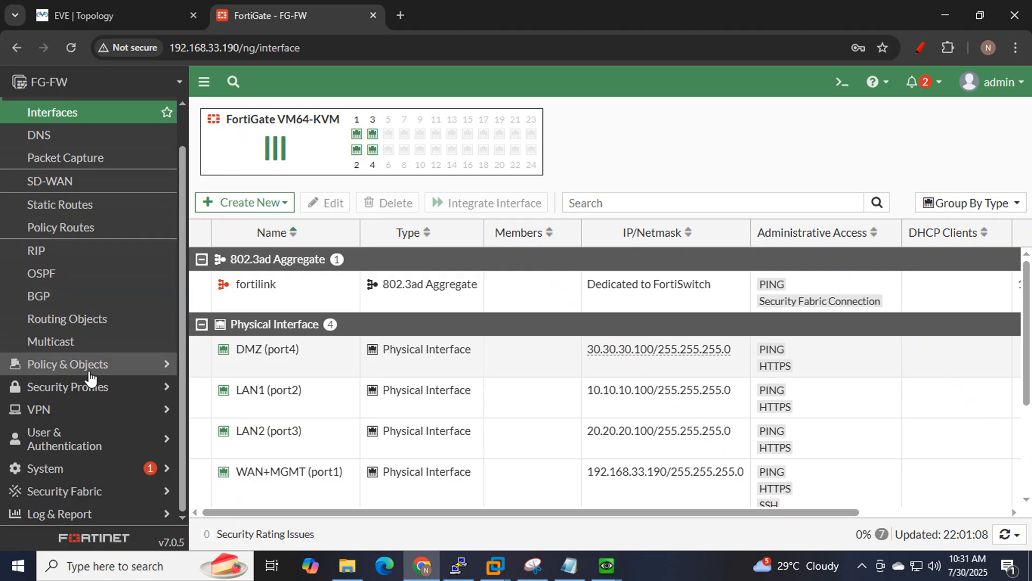
left_click(64, 363)
scroll(32, 242, "down", 1)
left_click(63, 144)
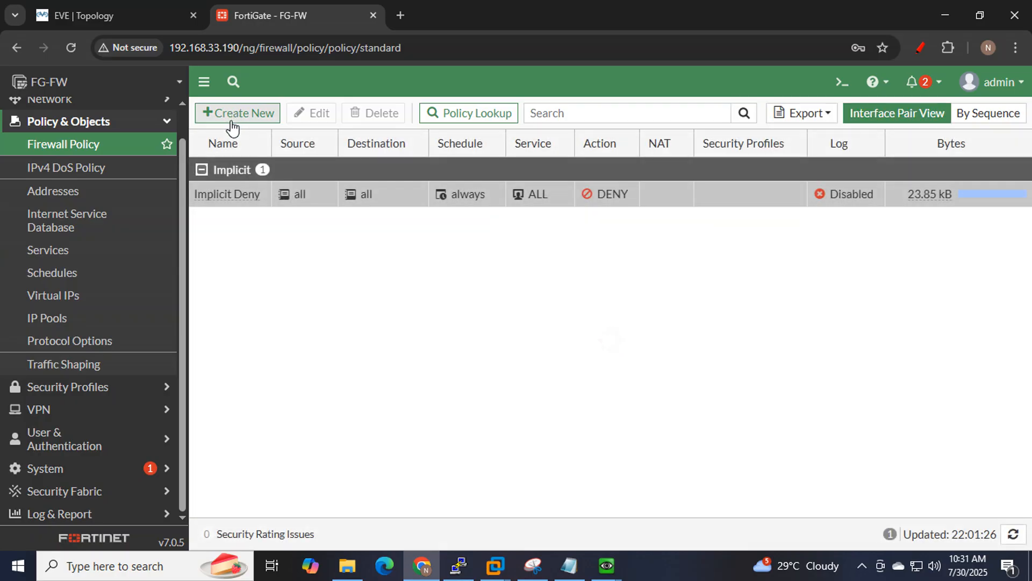
Start a new policy 'L1_H1-to internet ip based' with Zone_LAN as the incoming interface.
left_click(231, 120)
left_click(411, 160)
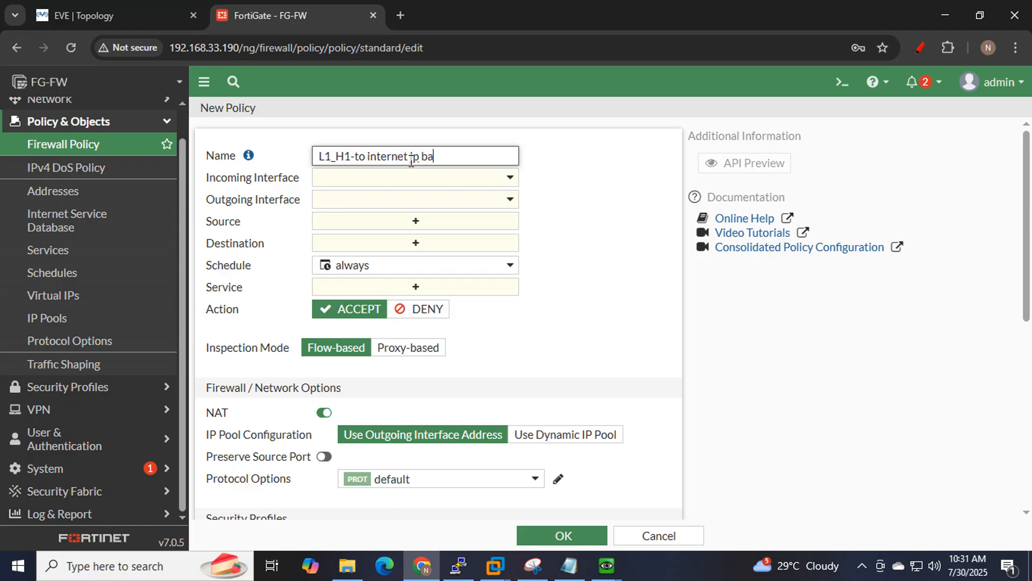
left_click(463, 177)
left_click(393, 279)
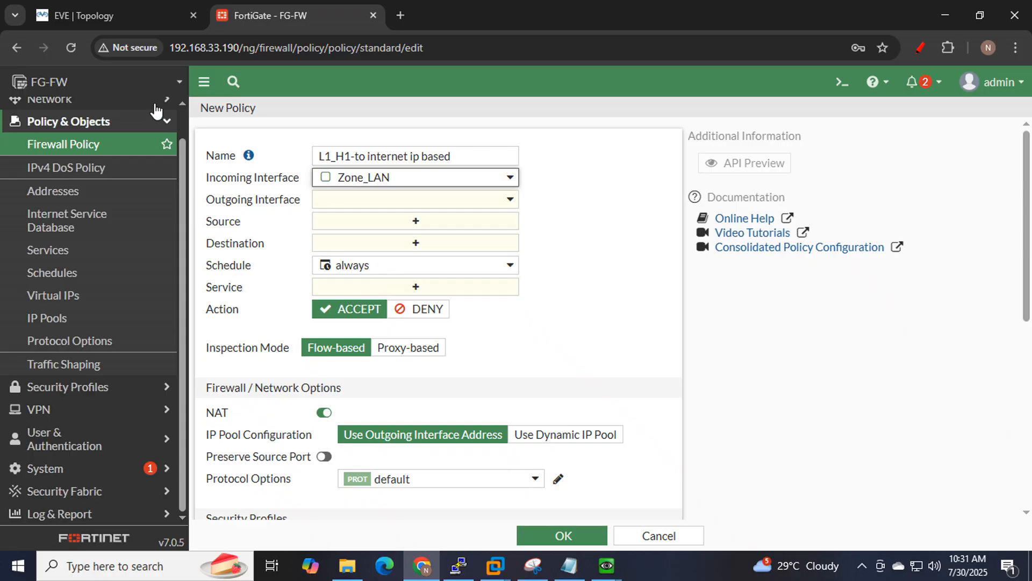
left_click(129, 12)
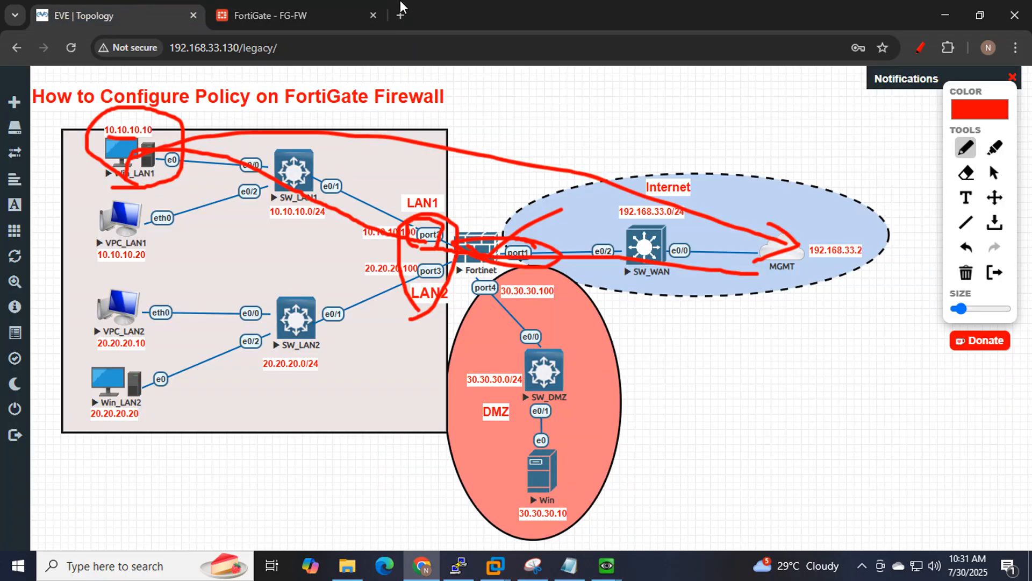
mouse_move(421, 342)
left_mouse_down()
mouse_move(446, 324)
mouse_move(438, 200)
mouse_move(398, 298)
mouse_move(426, 330)
left_mouse_up()
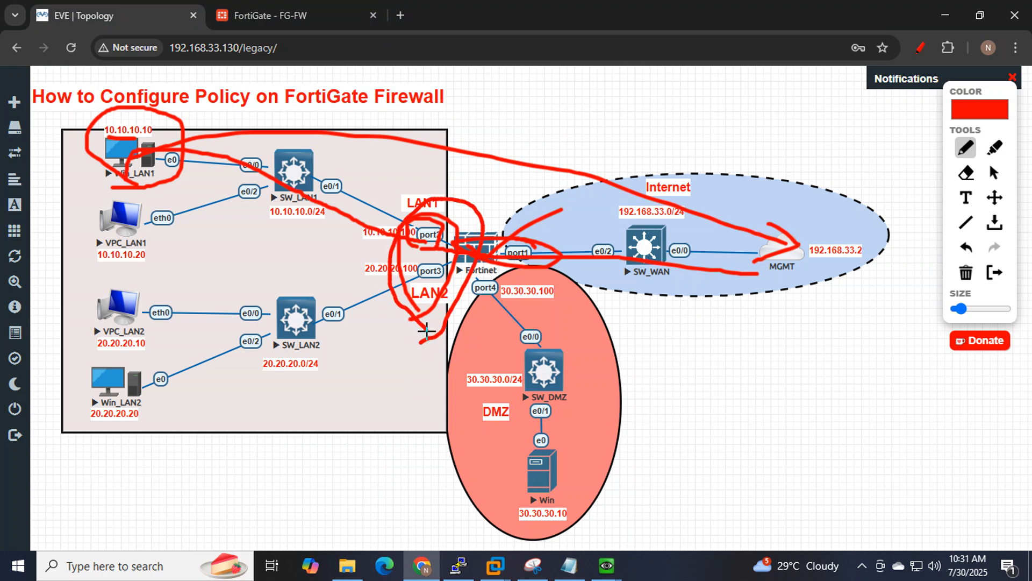
left_click(258, 15)
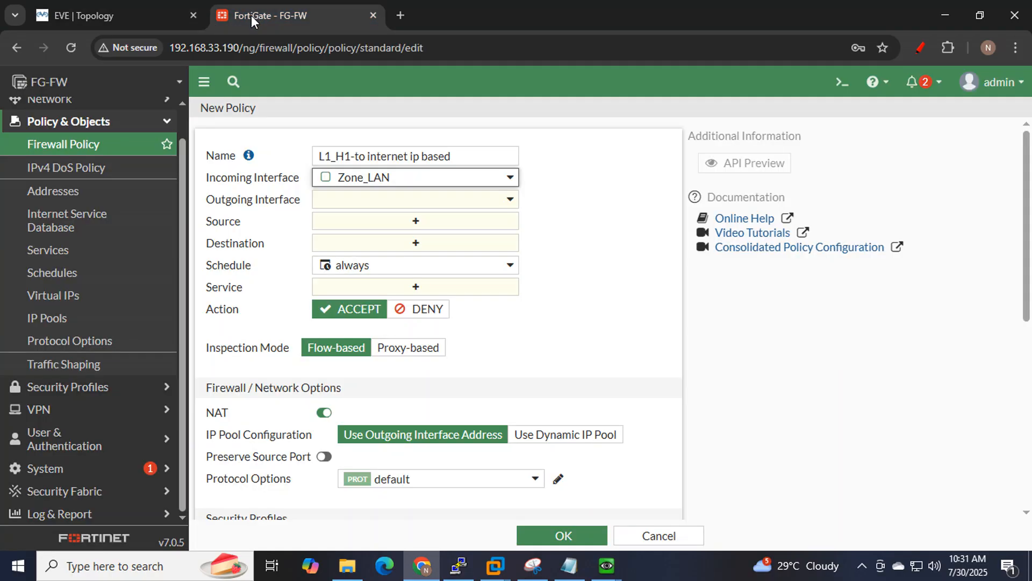
Set the outgoing interface to WAN+MGMT (port1) and bring up the Source address list.
left_click(452, 200)
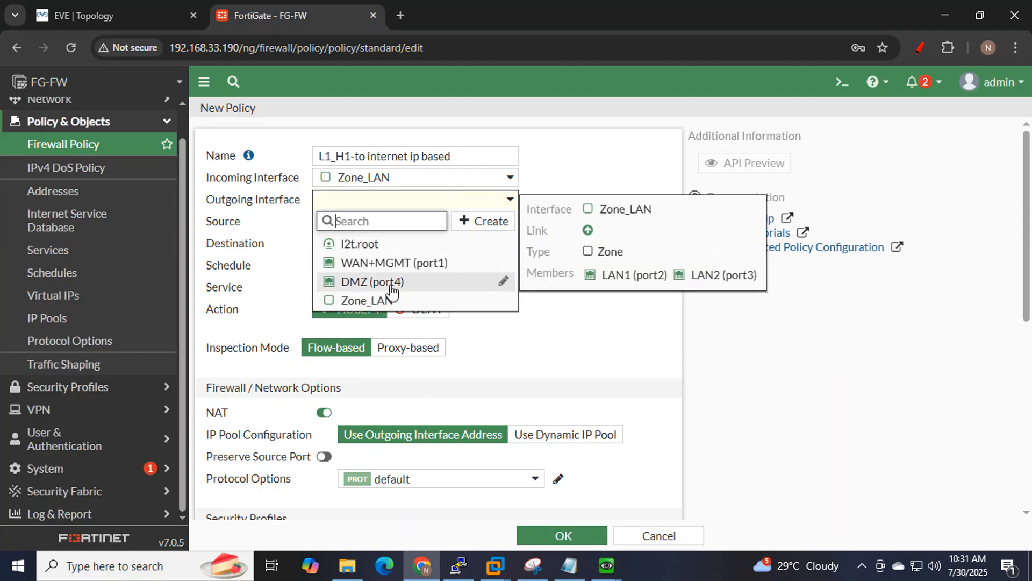
left_click(396, 264)
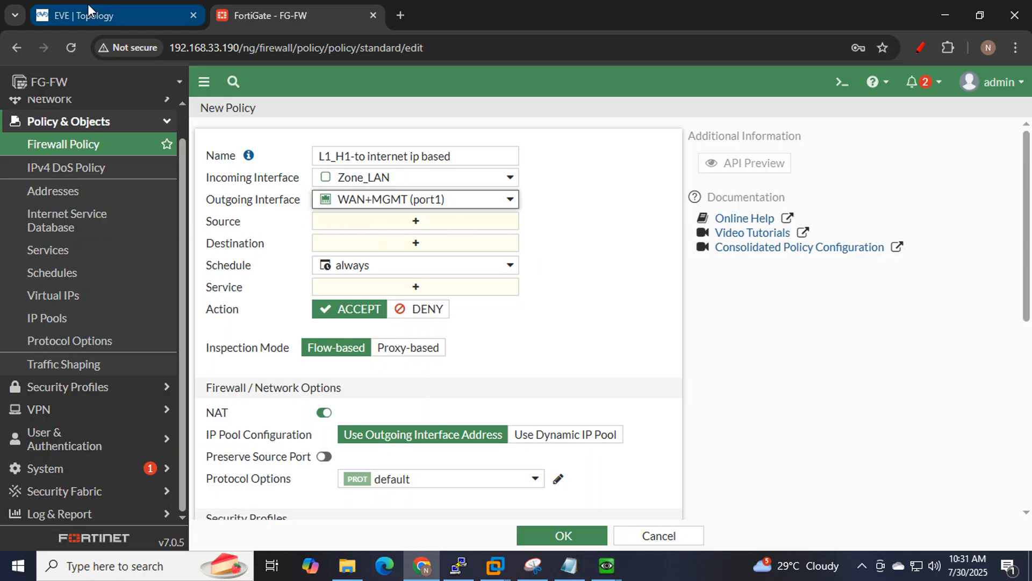
left_click(571, 566)
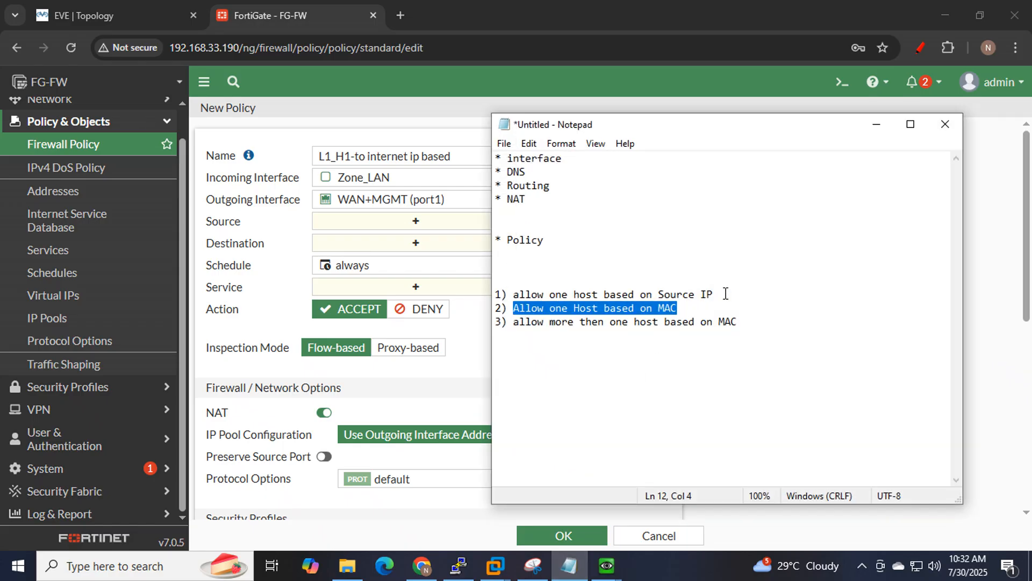
left_click_drag(721, 295, 655, 296)
left_click(280, 226)
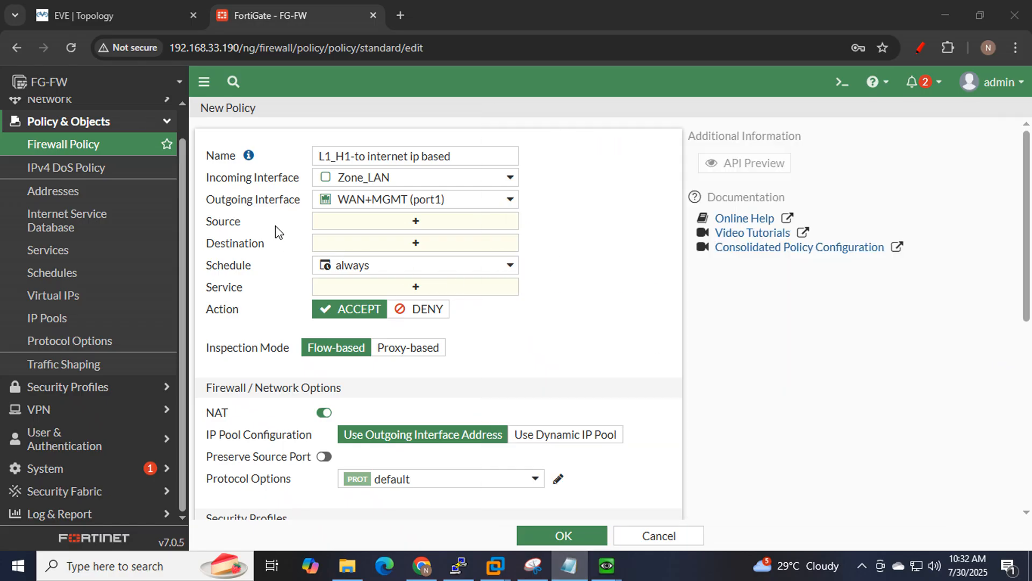
left_click(414, 220)
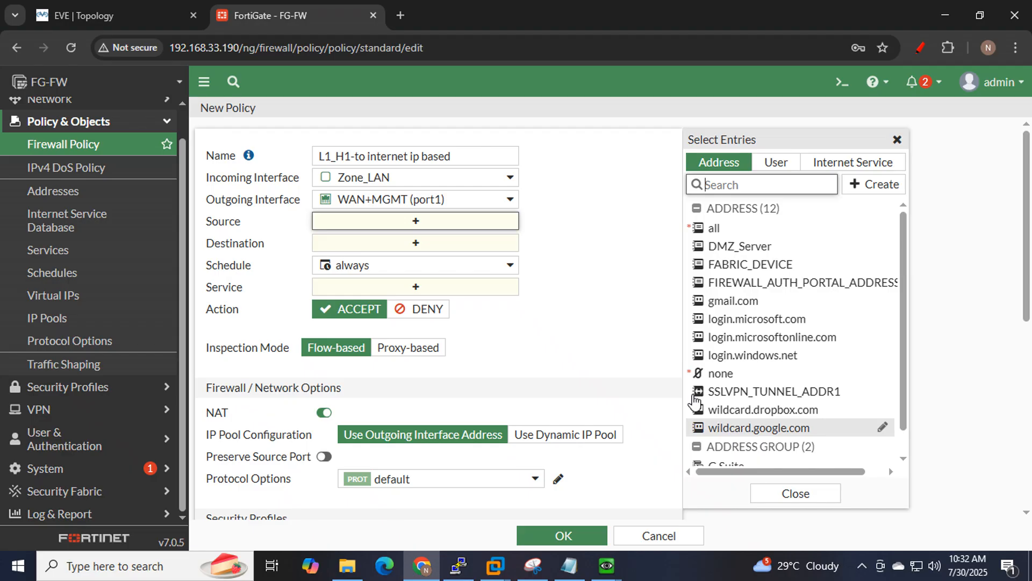
Clear the old red marks on the EVE-NG diagram and circle Win_LAN1 in red.
left_click(108, 16)
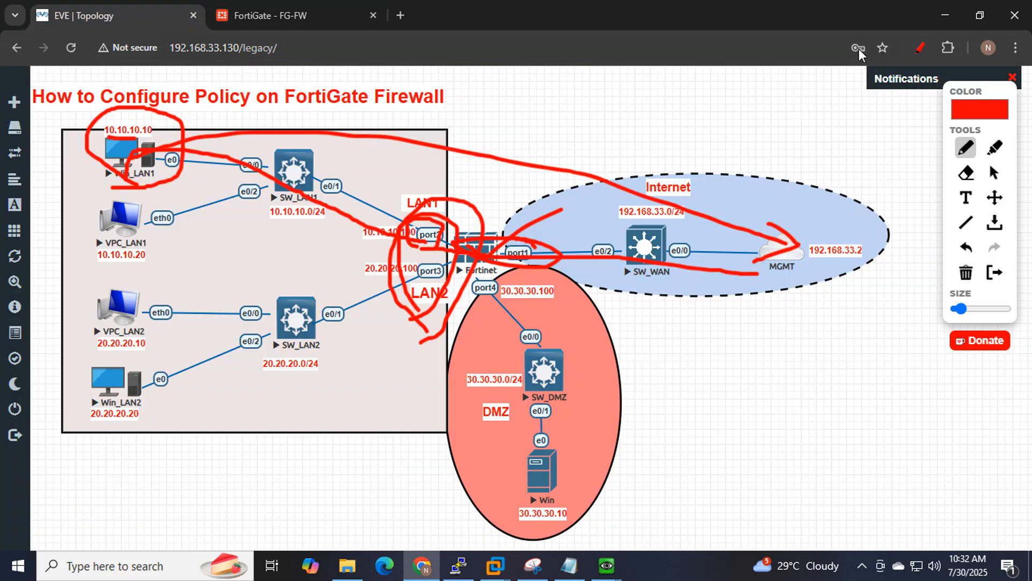
left_click(921, 47)
left_click(921, 47)
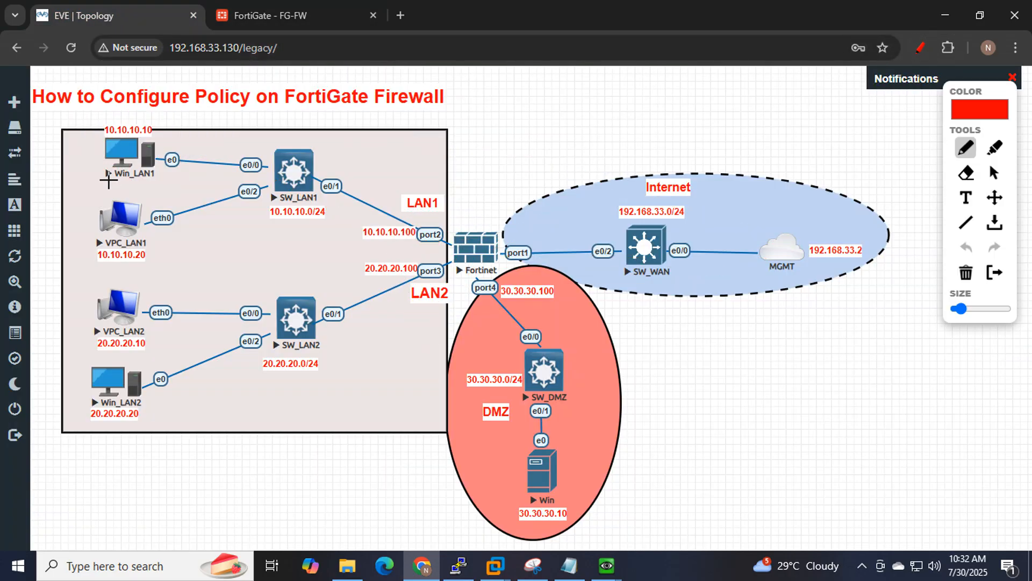
mouse_move(108, 181)
left_mouse_down()
mouse_move(183, 157)
mouse_move(136, 112)
mouse_move(89, 152)
mouse_move(135, 195)
left_mouse_up()
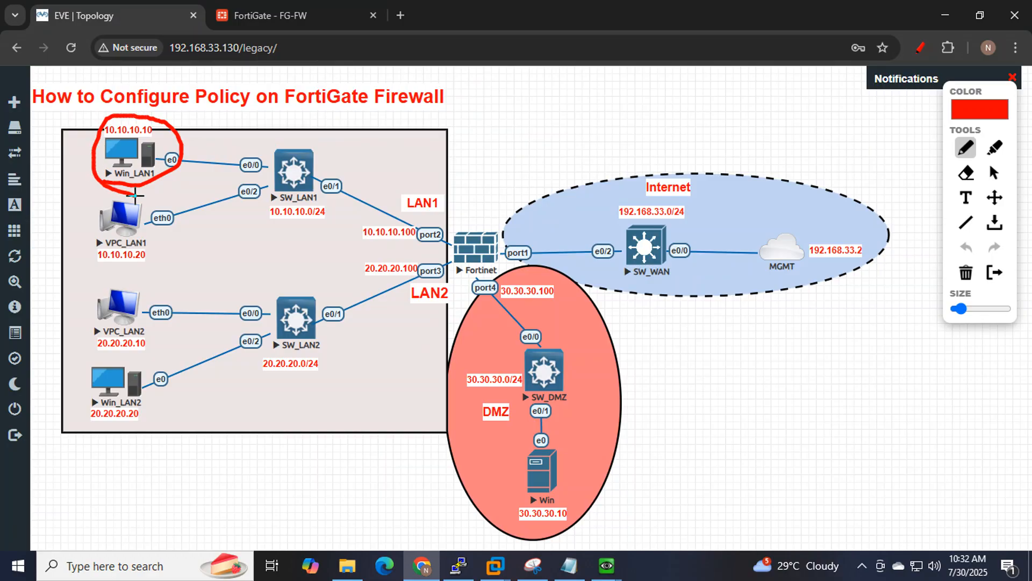
left_click(275, 16)
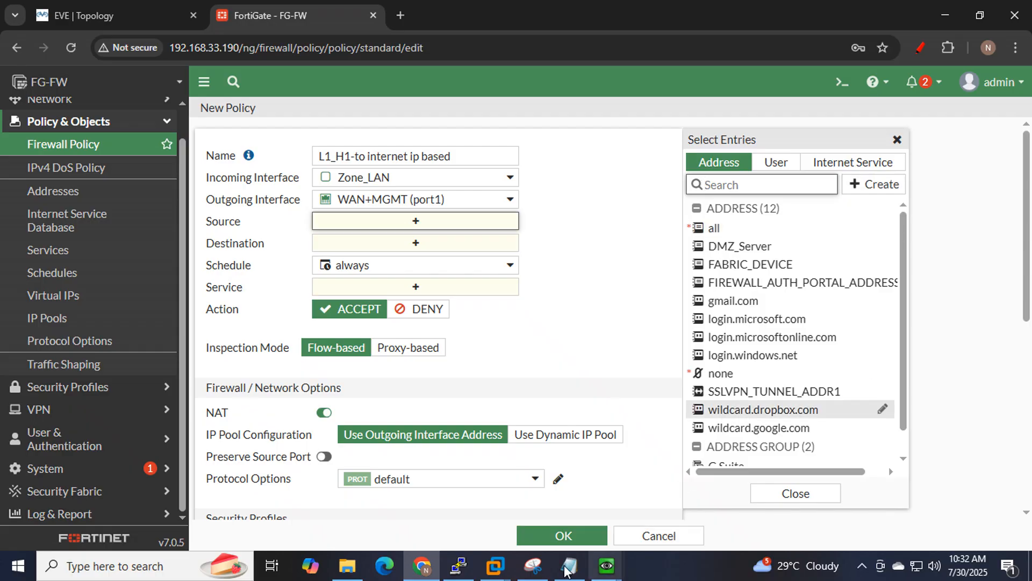
Snip the New Policy form and circle Source, Address and Create in blue.
left_click(532, 565)
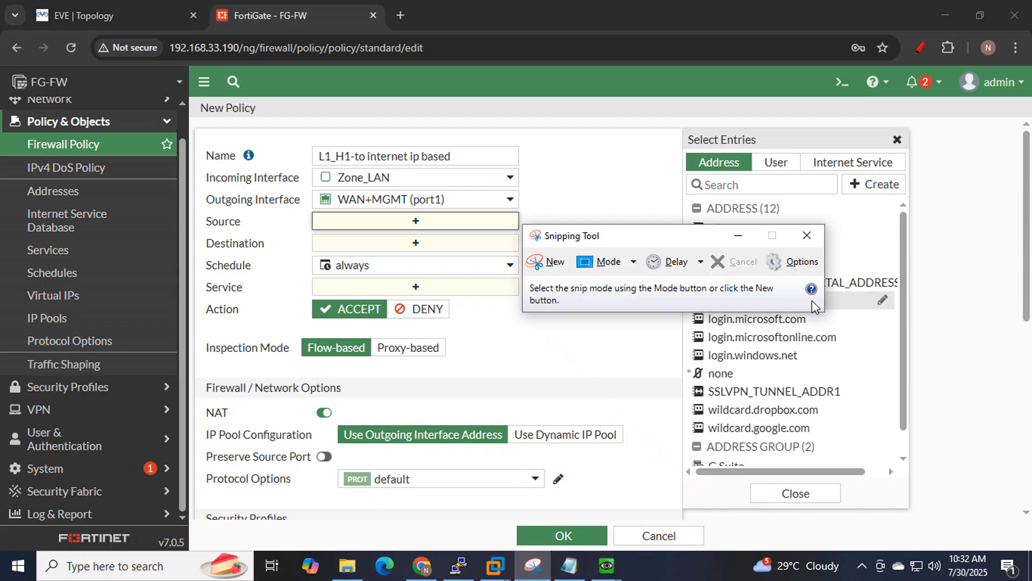
left_click(546, 261)
left_click_drag(1, 76, 1027, 533)
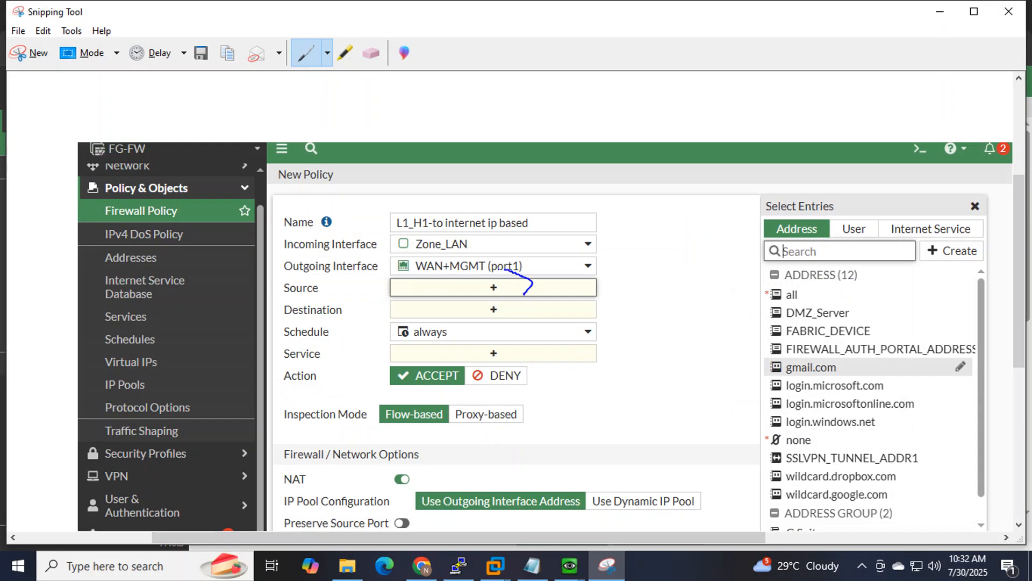
mouse_move(503, 269)
left_mouse_down()
mouse_move(475, 311)
mouse_move(517, 292)
left_mouse_up()
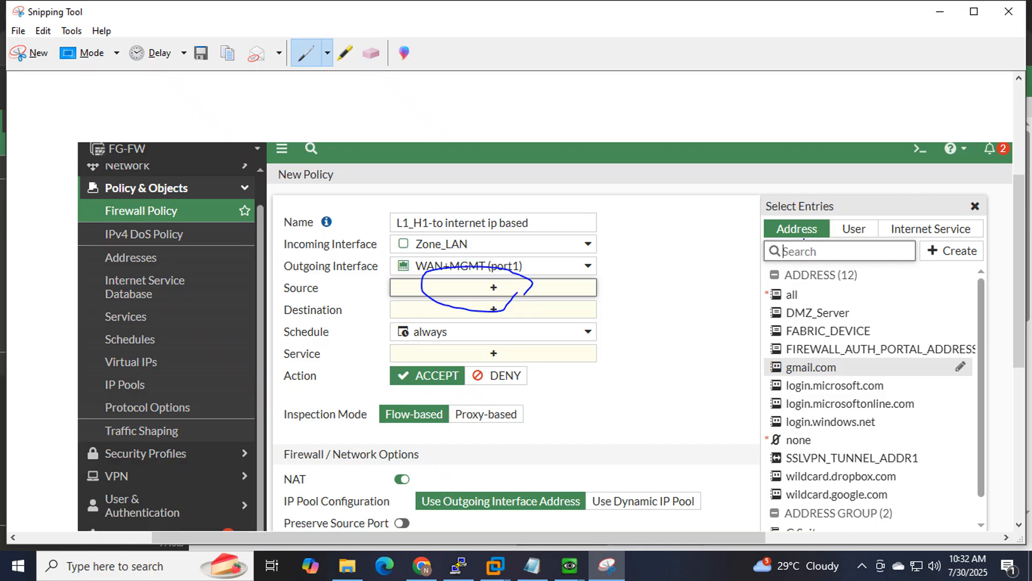
mouse_move(844, 219)
left_mouse_down()
mouse_move(774, 248)
mouse_move(817, 241)
left_mouse_up()
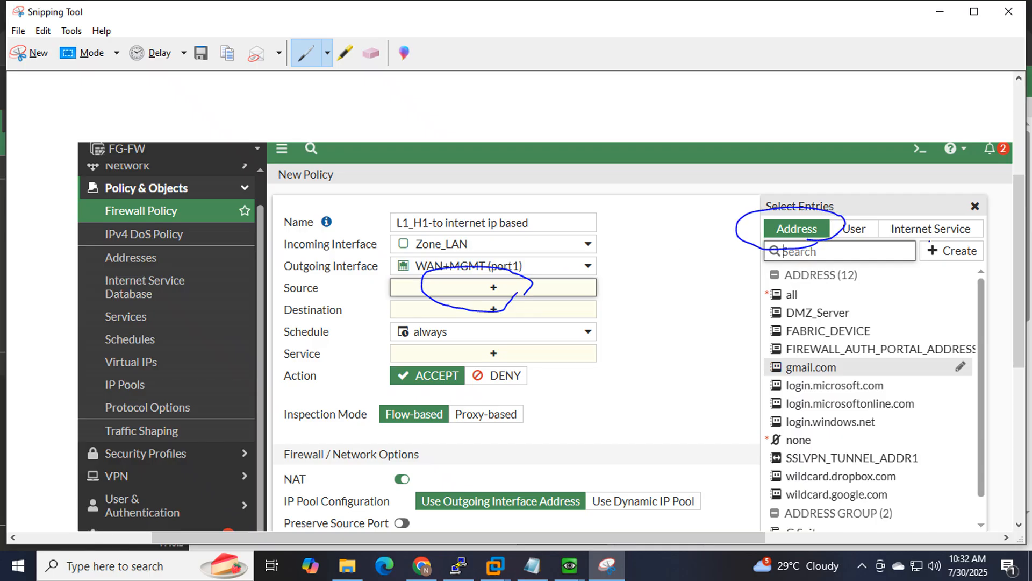
left_click_drag(912, 245, 1008, 259)
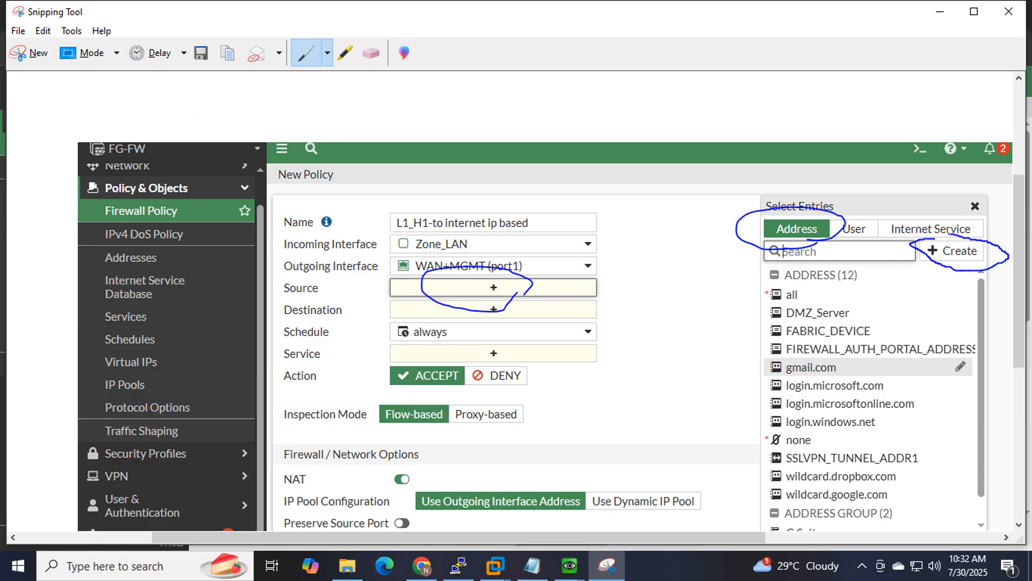
left_click_drag(931, 235, 923, 236)
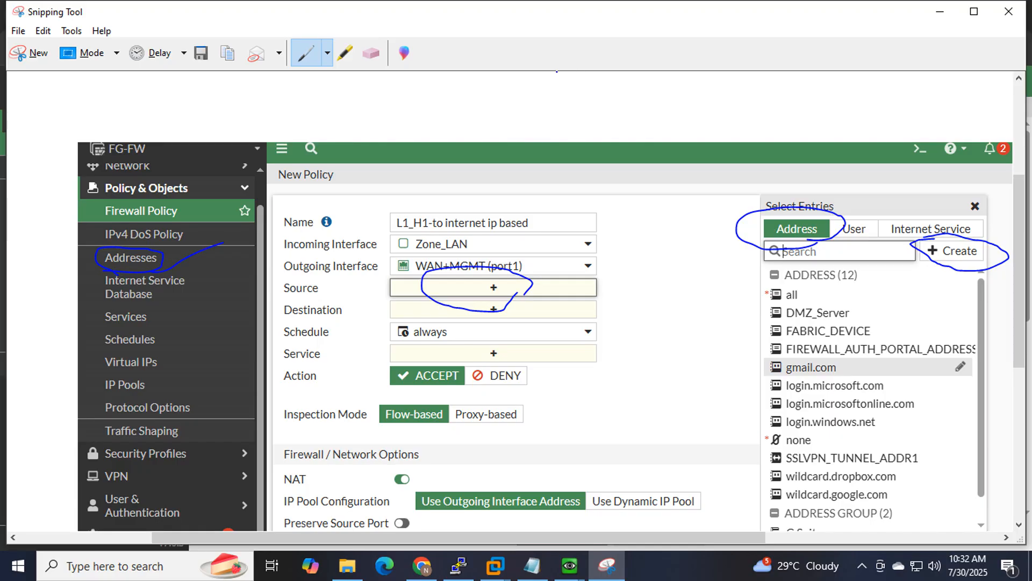
left_click(939, 12)
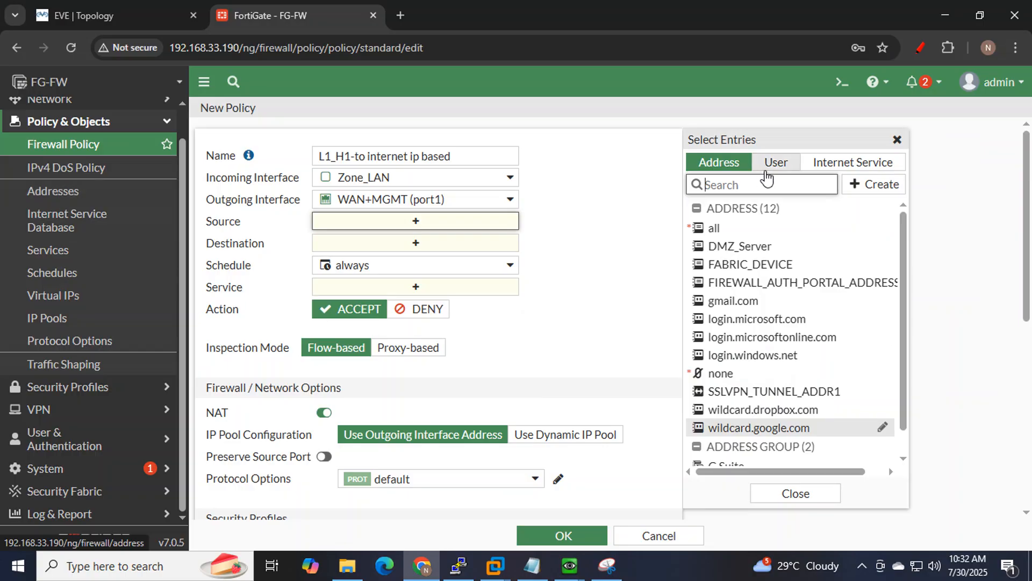
Start a new address HOST1 with IP/Netmask 10.10.10.10/32.
left_click(876, 185)
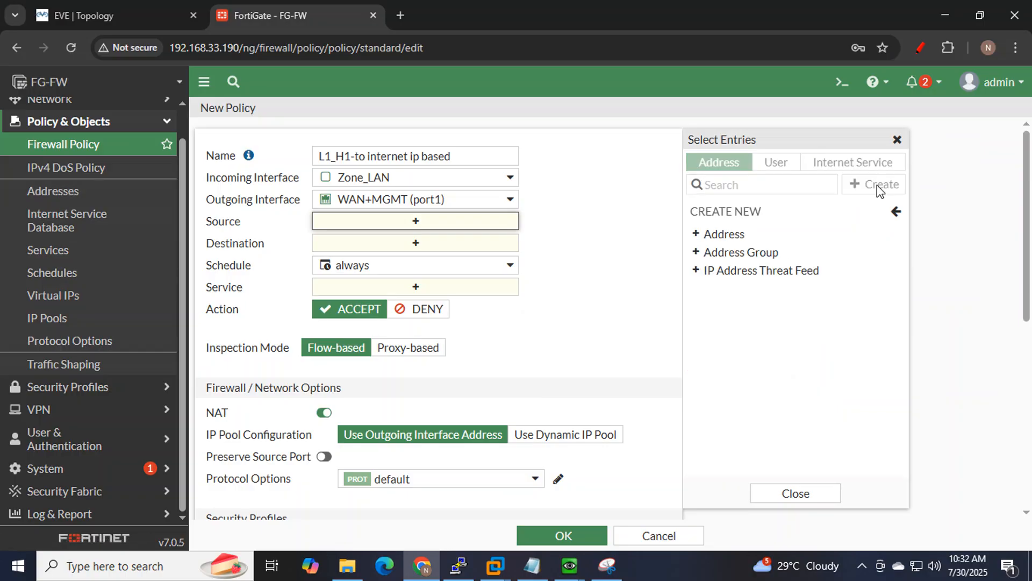
left_click(725, 237)
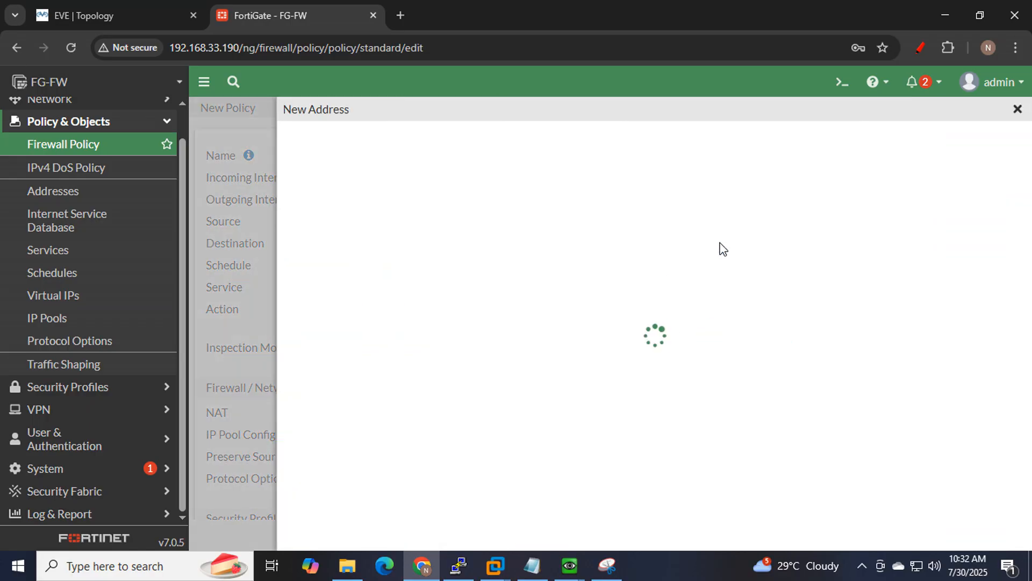
left_click(473, 151)
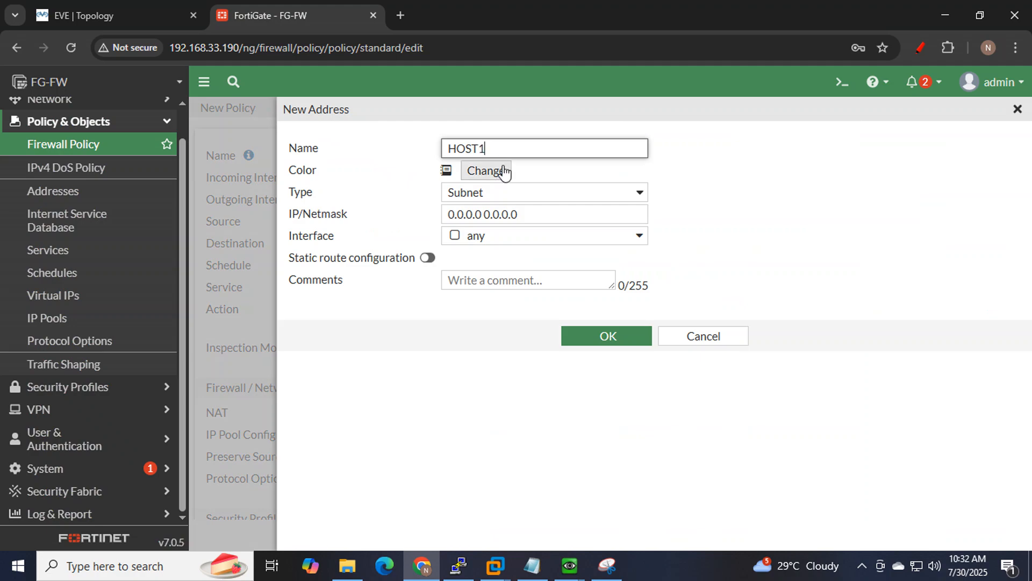
left_click_drag(544, 217, 405, 225)
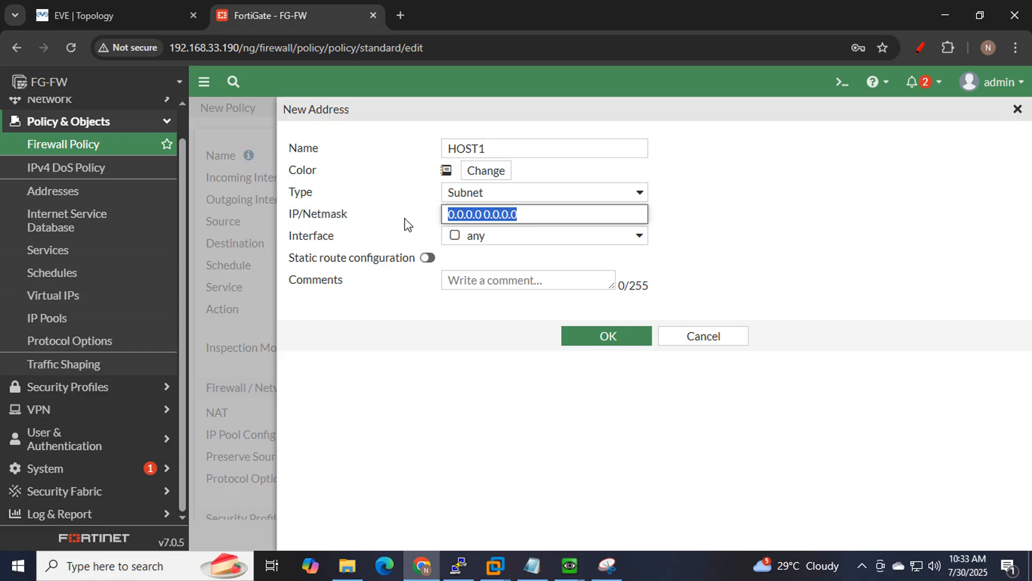
left_click(97, 14)
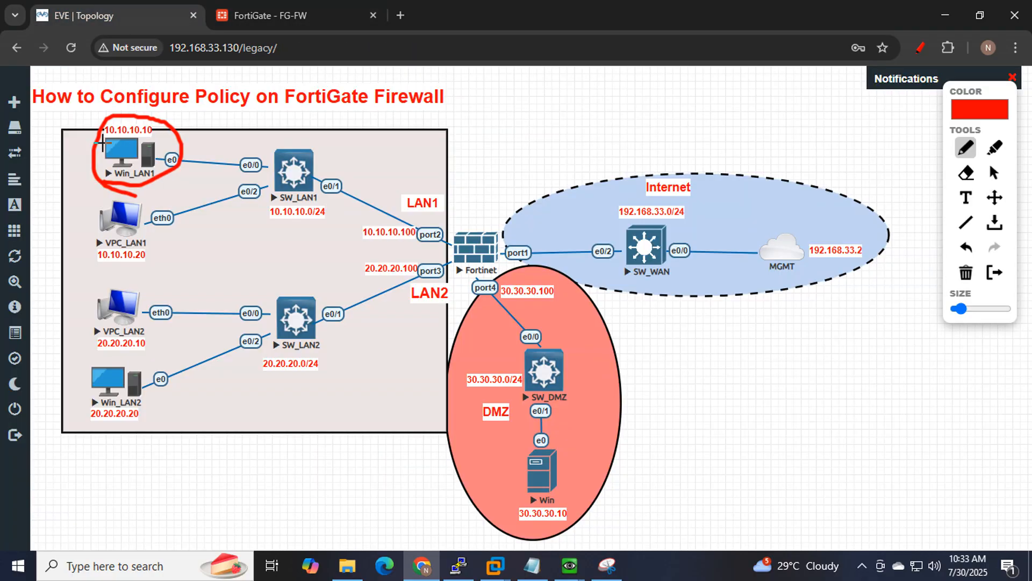
left_click(280, 15)
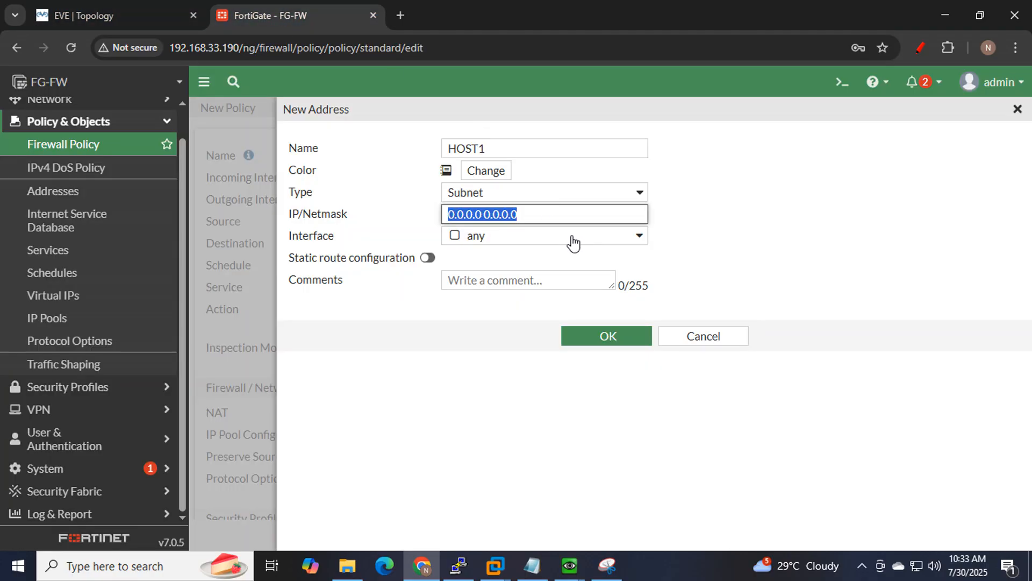
type("10.10.10.10/32")
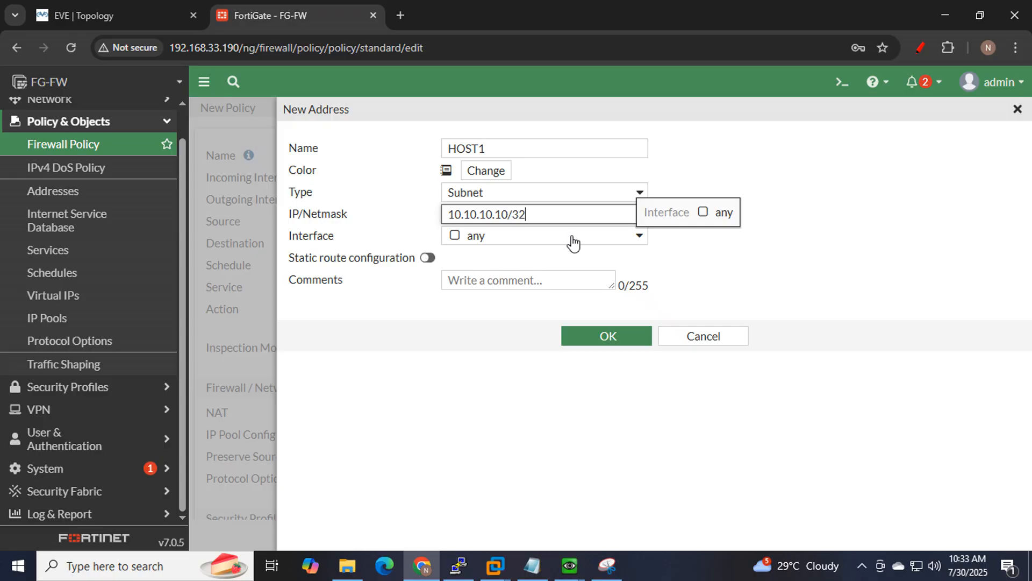
left_click(708, 266)
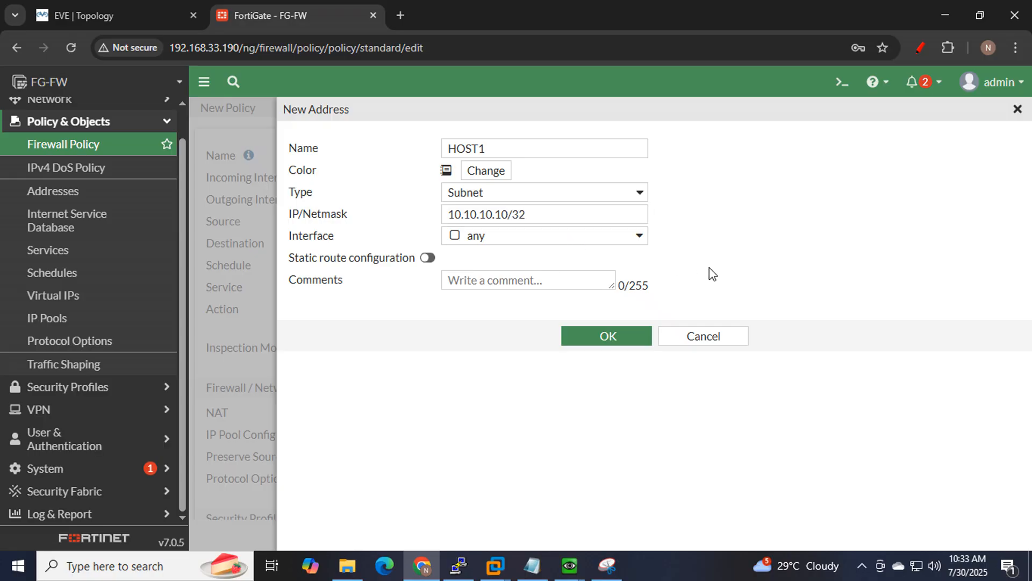
Leave the address interface as any and save HOST1.
left_click(624, 241)
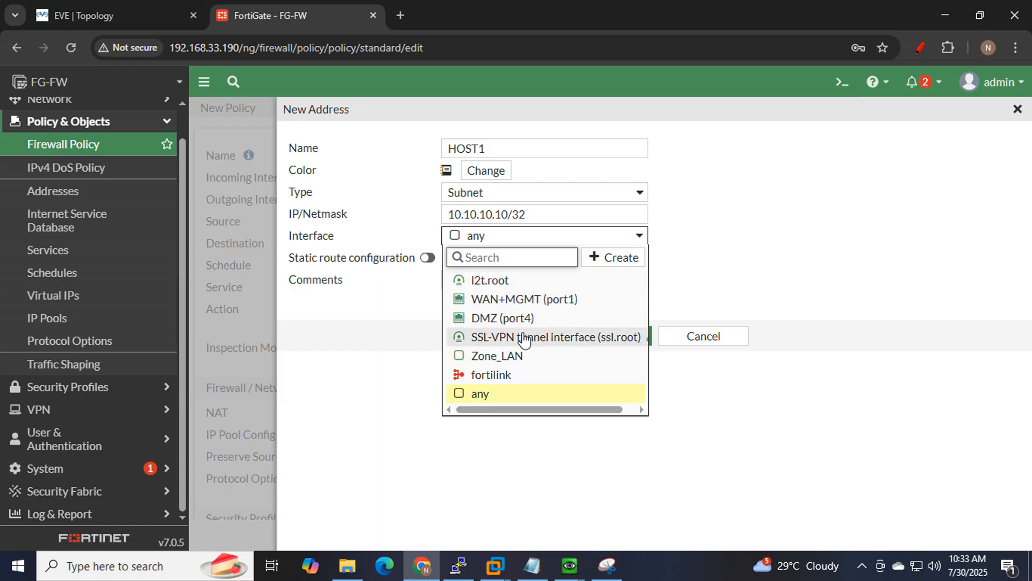
left_click(753, 232)
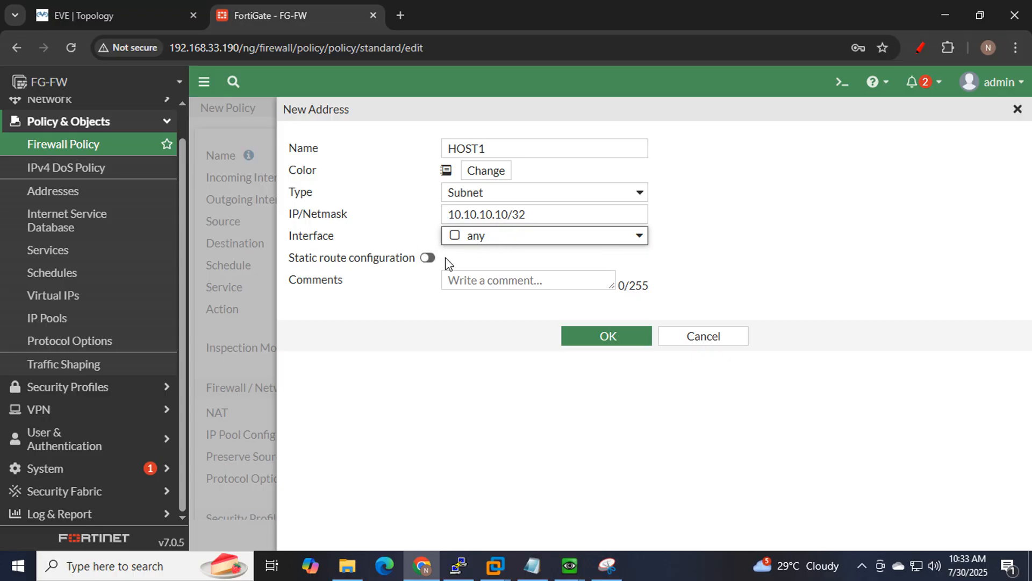
left_click(513, 235)
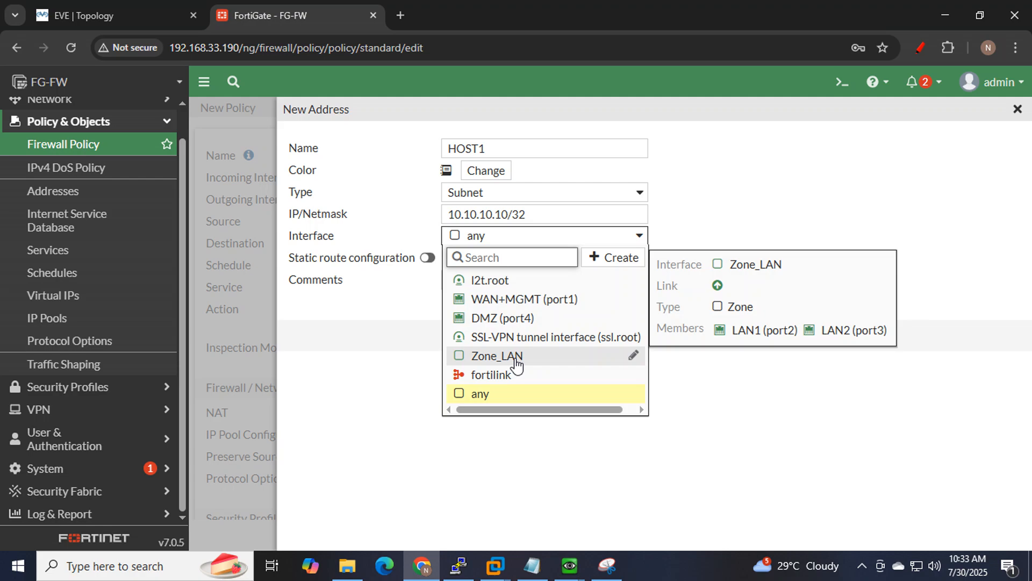
left_click(734, 179)
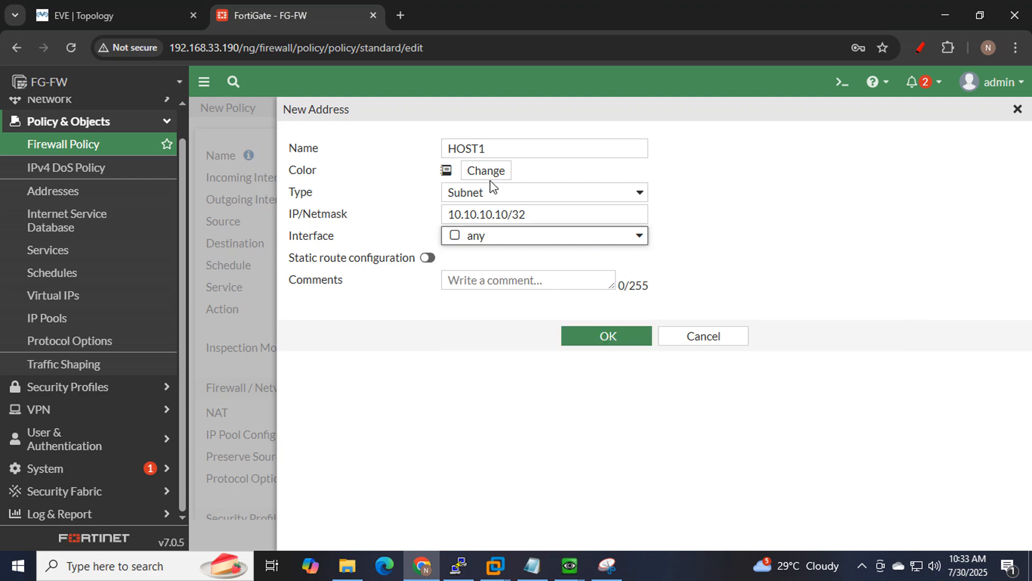
left_click(604, 338)
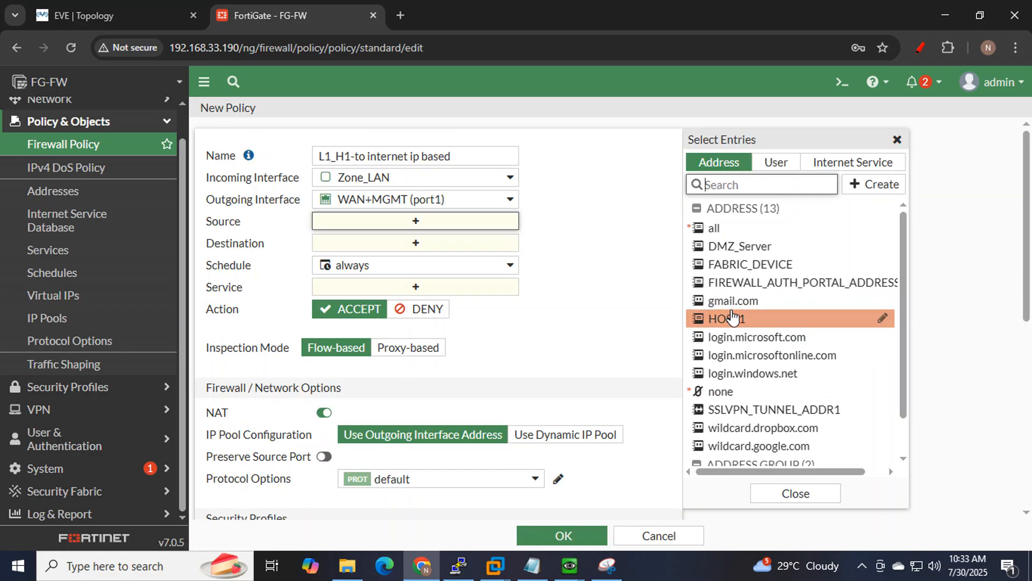
Set the policy source to HOST1 and destination to all, marking the Internet cloud on the topology.
left_click(731, 323)
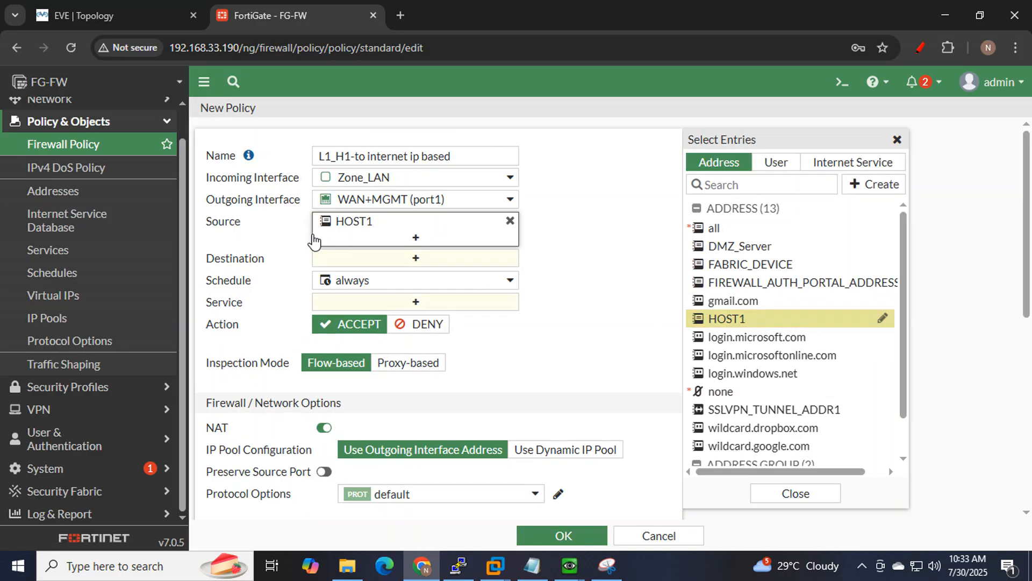
left_click(398, 259)
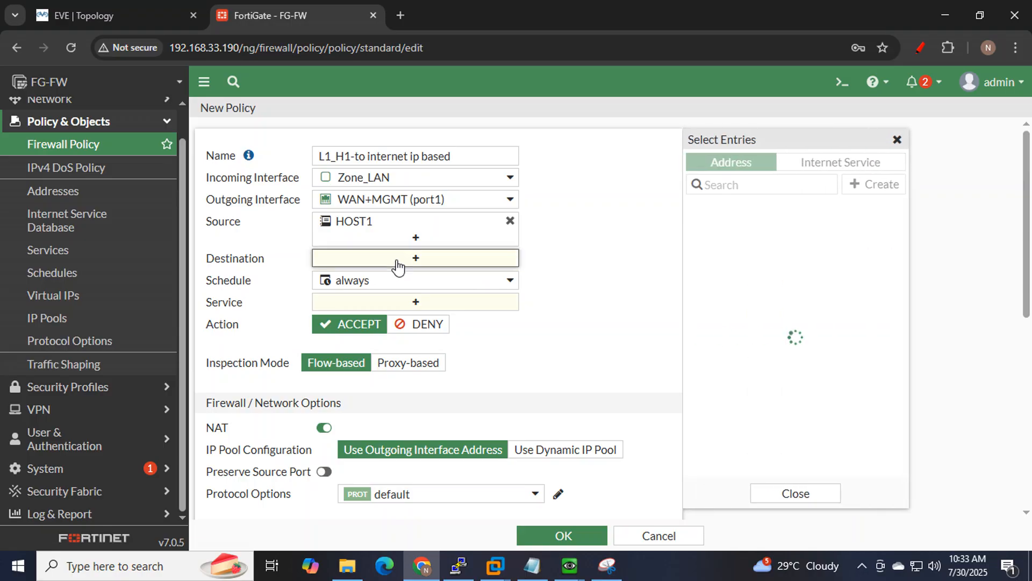
left_click(751, 237)
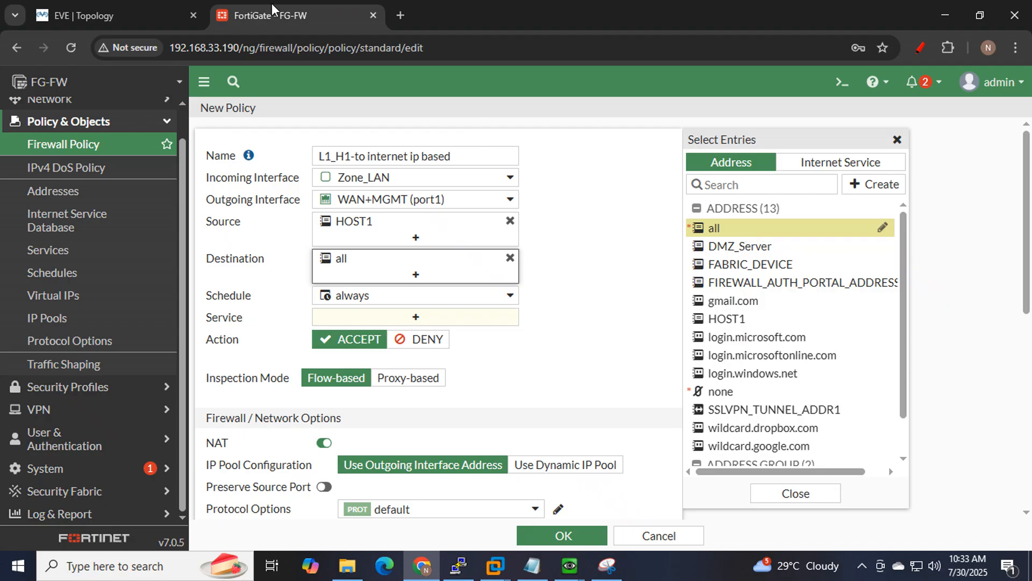
left_click(123, 16)
mouse_move(800, 340)
left_mouse_down()
mouse_move(784, 341)
mouse_move(511, 166)
mouse_move(865, 203)
mouse_move(741, 341)
mouse_move(690, 338)
left_mouse_up()
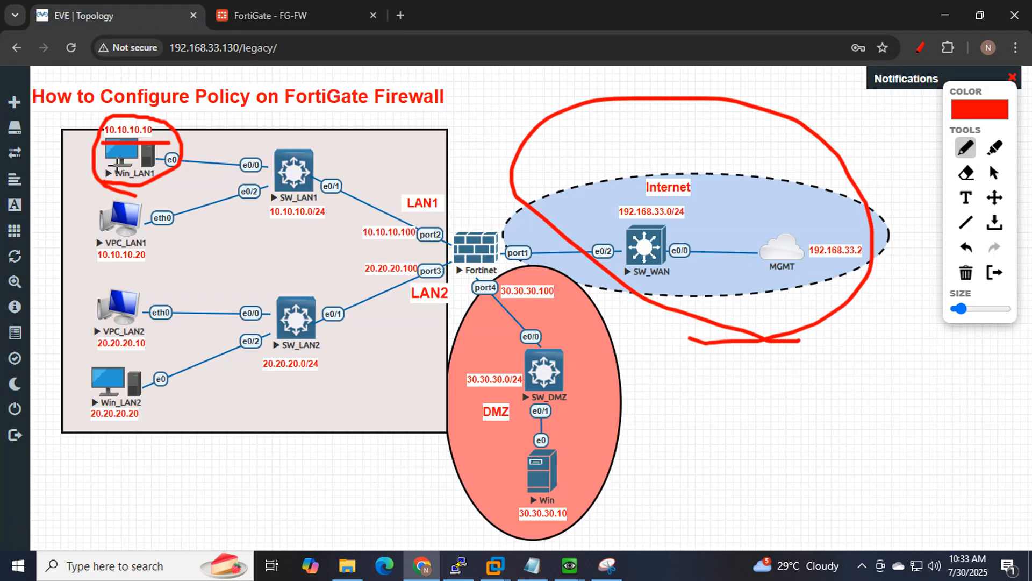
left_click(332, 16)
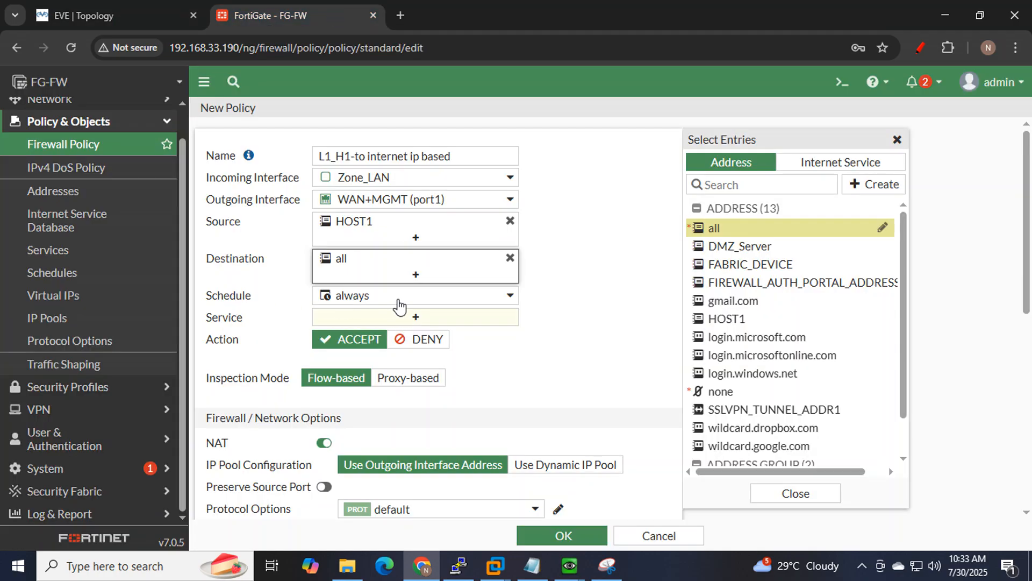
Allow ALL services and scroll down to the Action and NAT options.
left_click(412, 319)
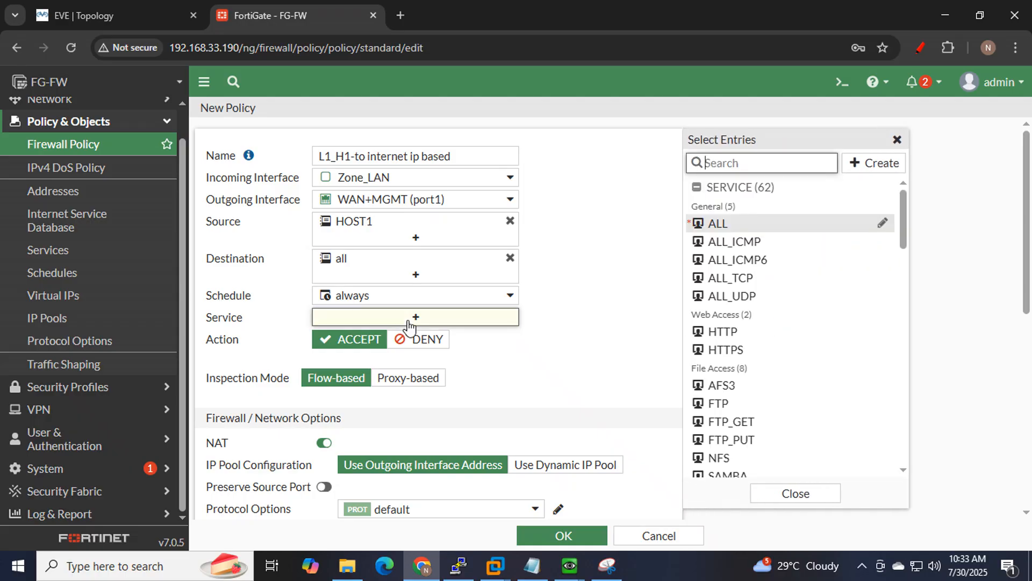
left_click(718, 226)
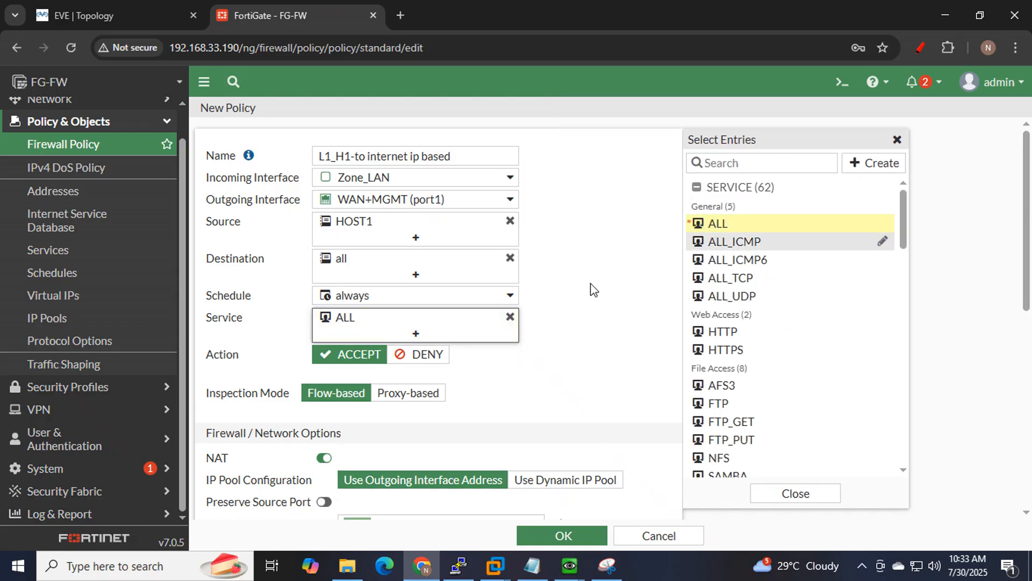
left_click(593, 288)
scroll(593, 290, "down", 1)
scroll(593, 290, "down", 1)
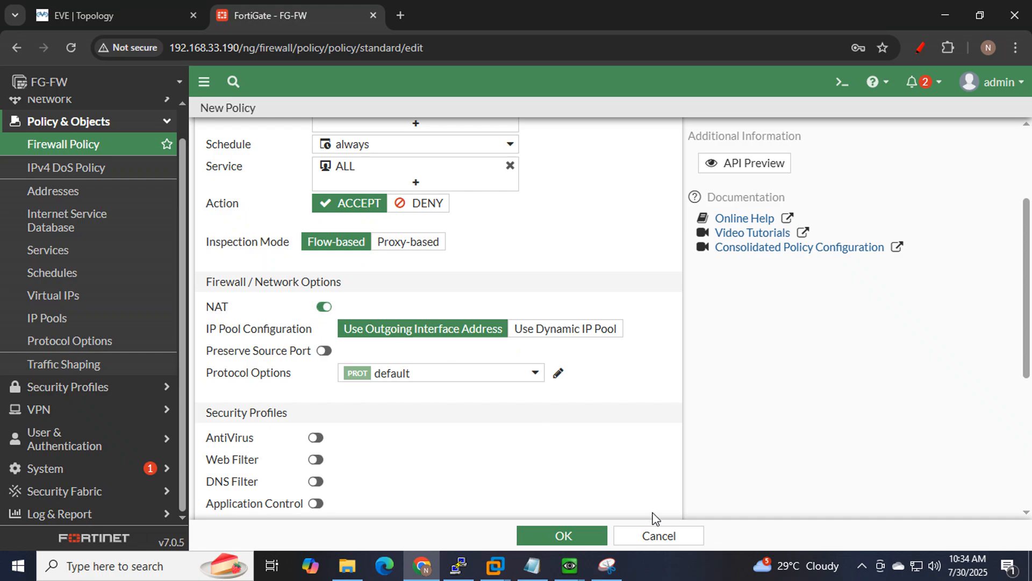
Snip the policy form's options area and underline the NAT setting.
left_click(607, 565)
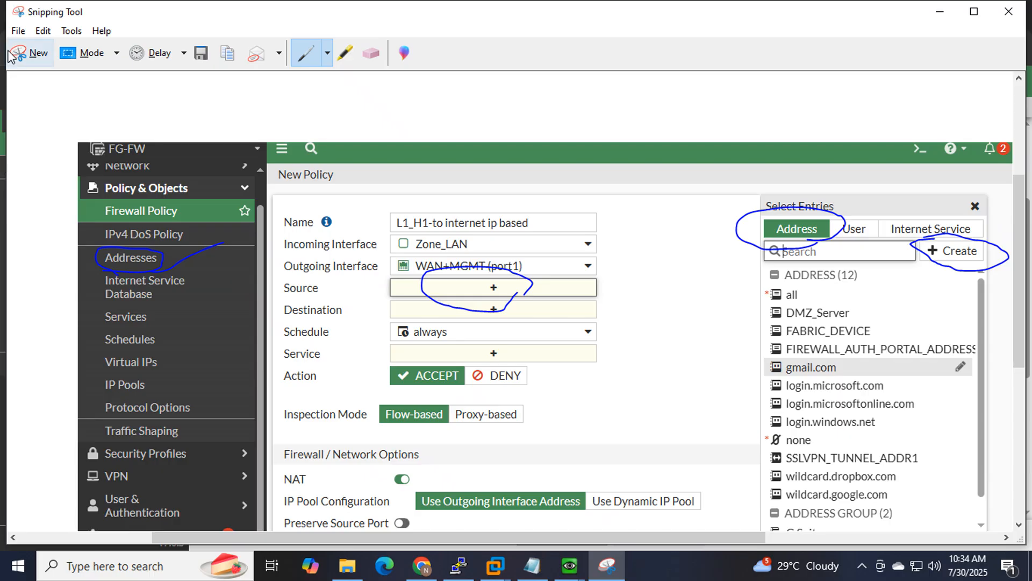
left_click(27, 56)
left_click_drag(204, 143, 610, 474)
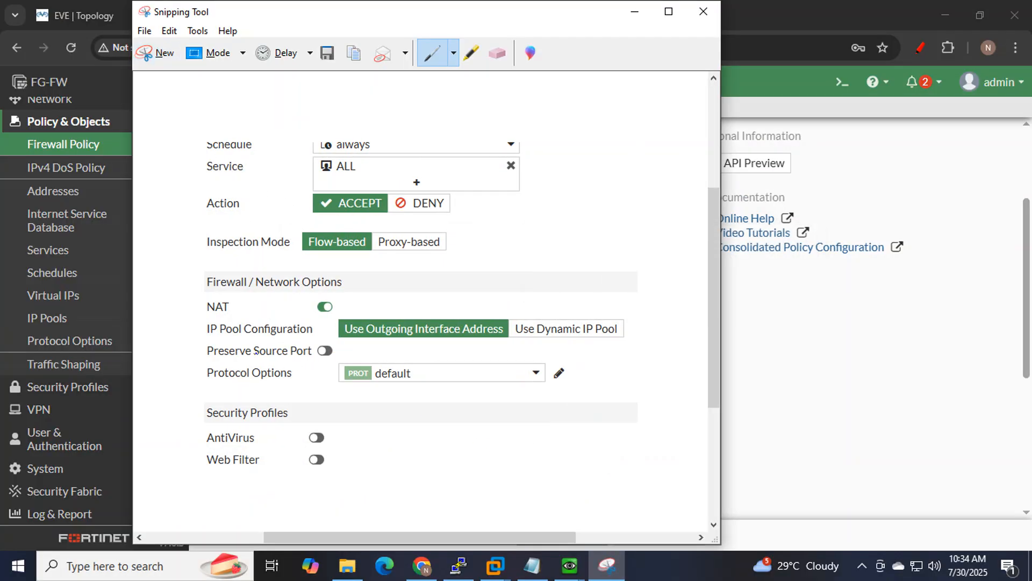
mouse_move(208, 322)
left_mouse_down()
mouse_move(358, 319)
mouse_move(427, 342)
left_mouse_up()
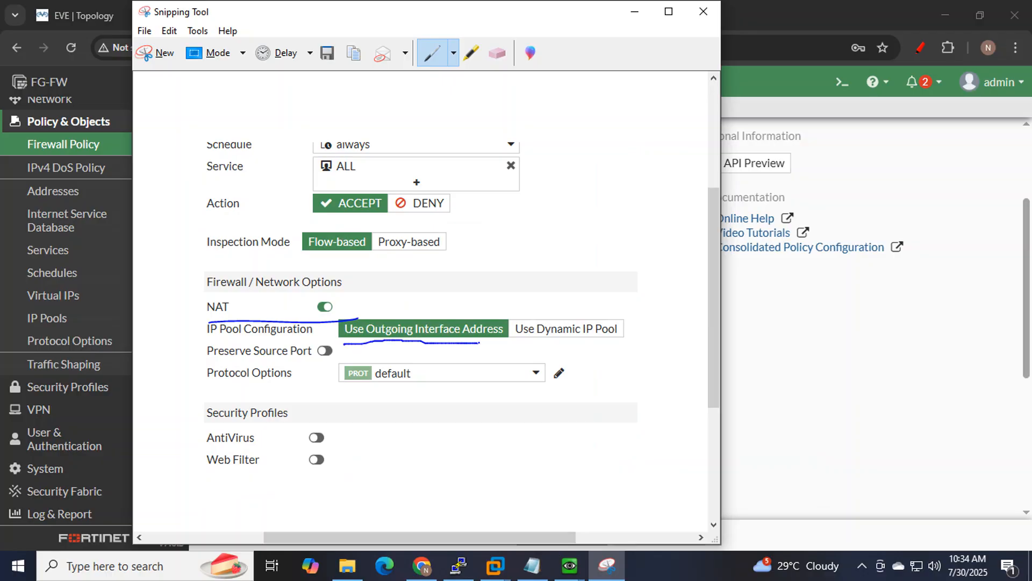
left_click(634, 11)
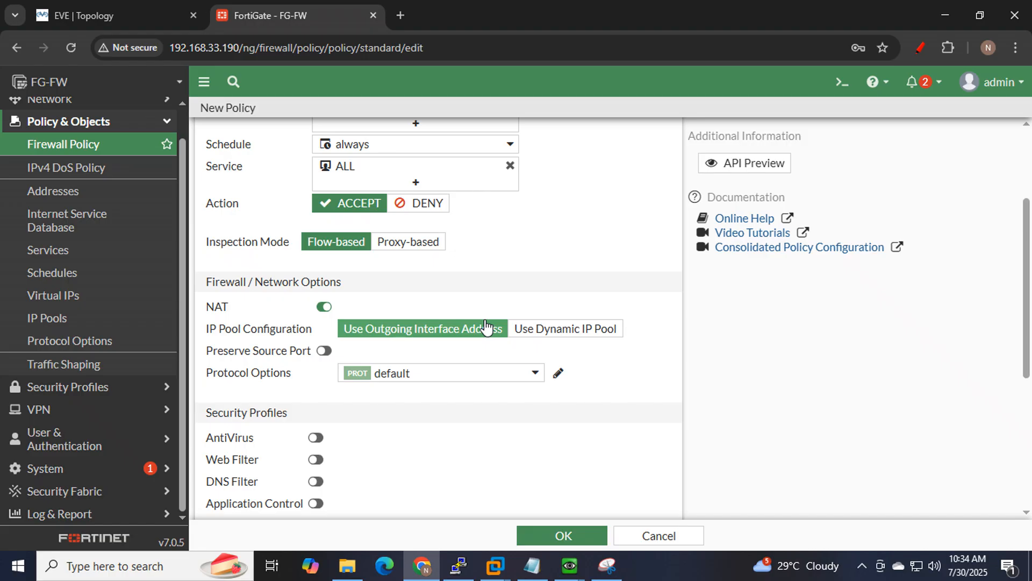
Set Log Allowed Traffic to All Sessions, then bring up Win_LAN1's running ping.
scroll(505, 317, "down", 3)
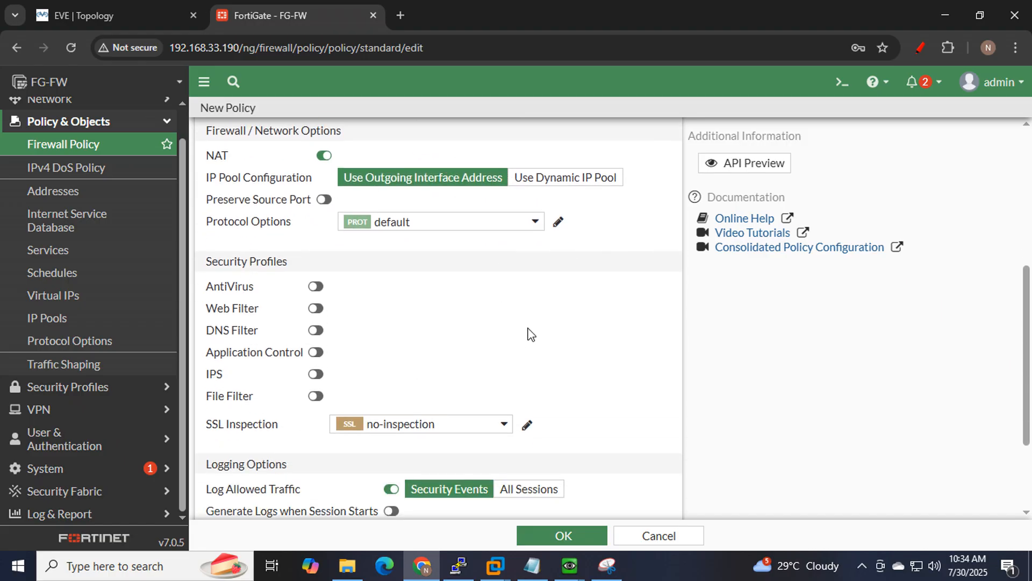
scroll(531, 334, "down", 3)
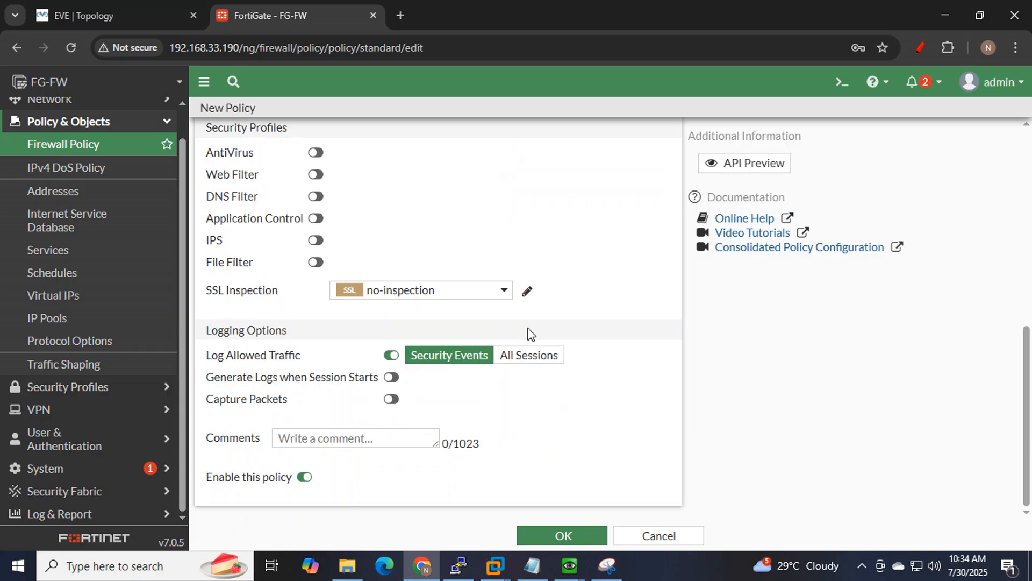
left_click(540, 359)
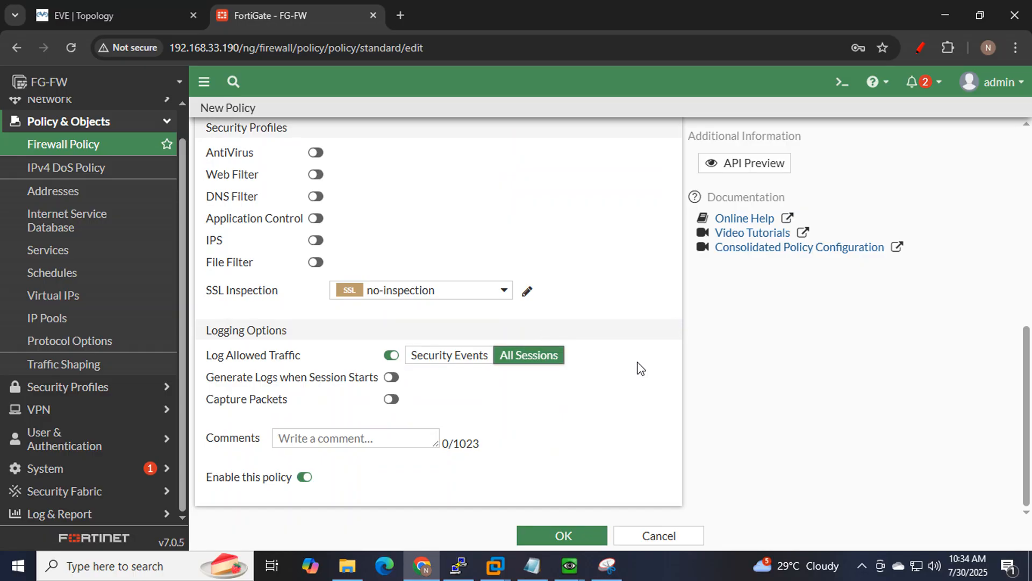
mouse_move(570, 565)
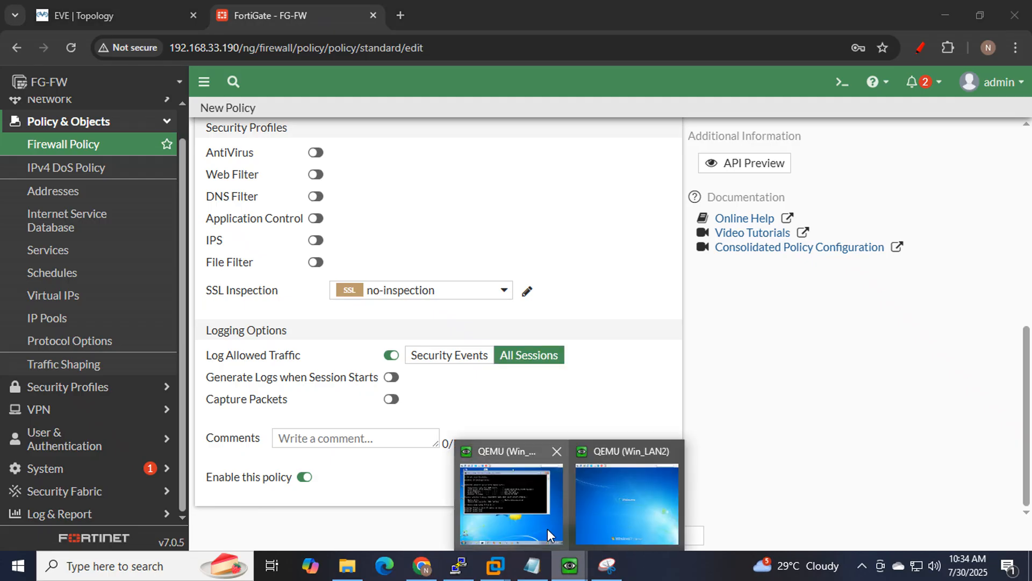
left_click(548, 527)
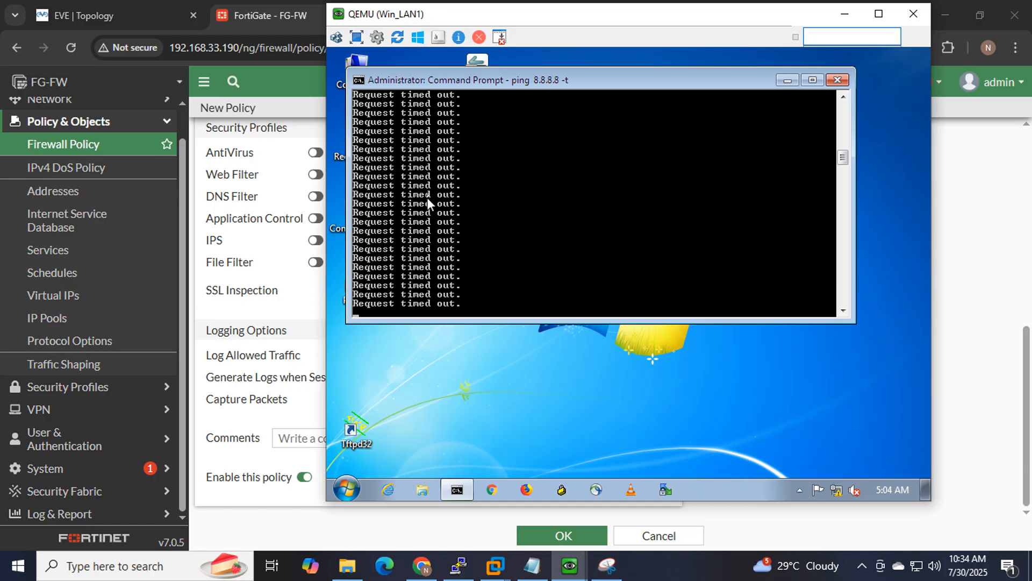
Save the L1_H1-to internet ip based policy and return to Win_LAN1's ping output.
left_click(845, 15)
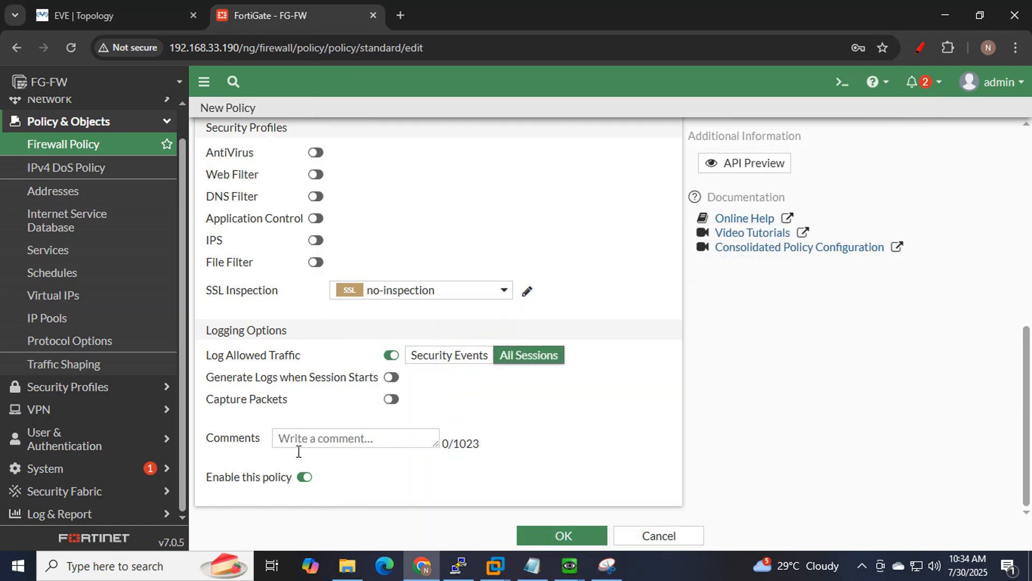
left_click(560, 535)
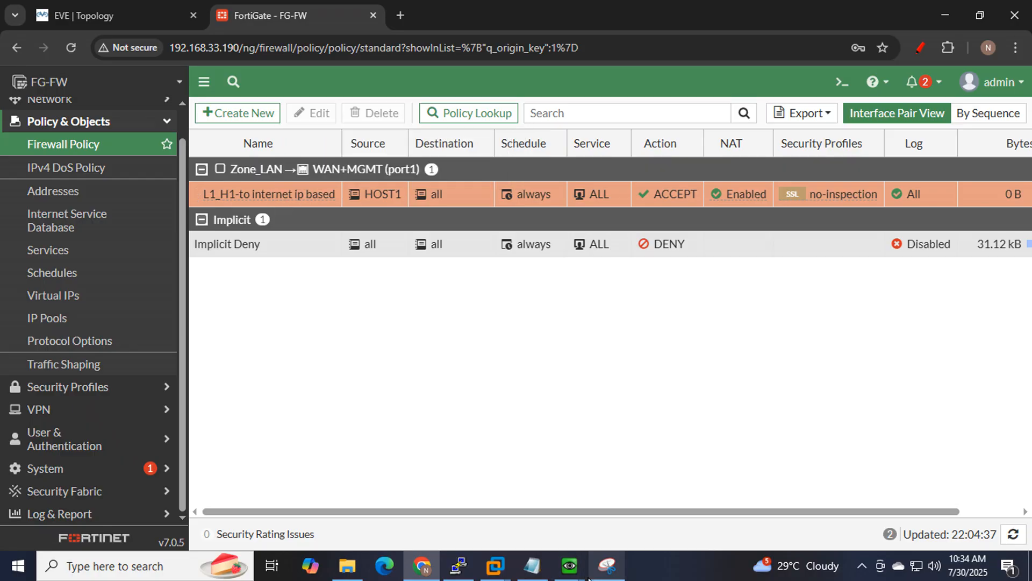
mouse_move(574, 573)
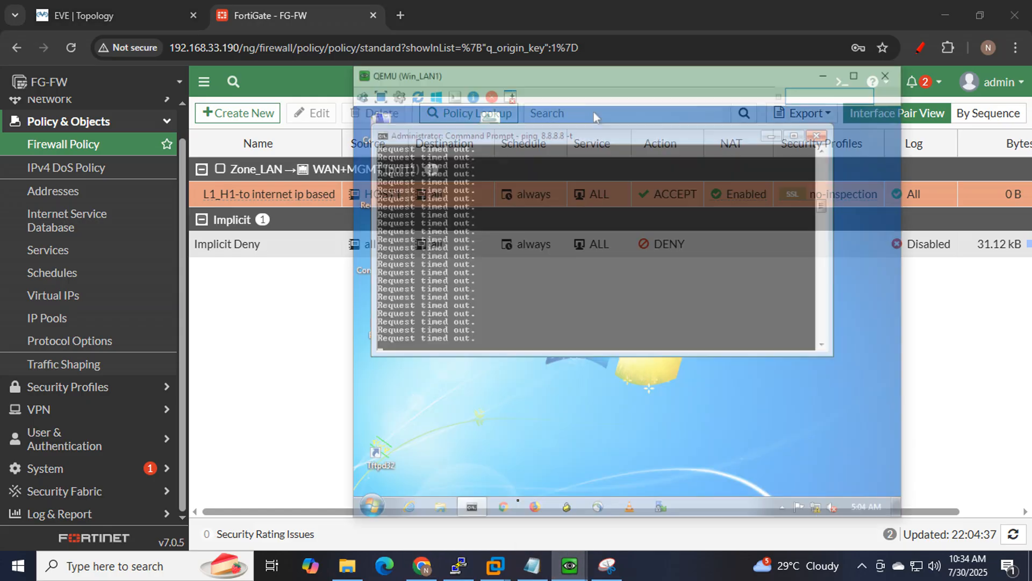
left_click(543, 519)
Snip the ping window and circle the successful replies from 8.8.8.8.
left_click(619, 570)
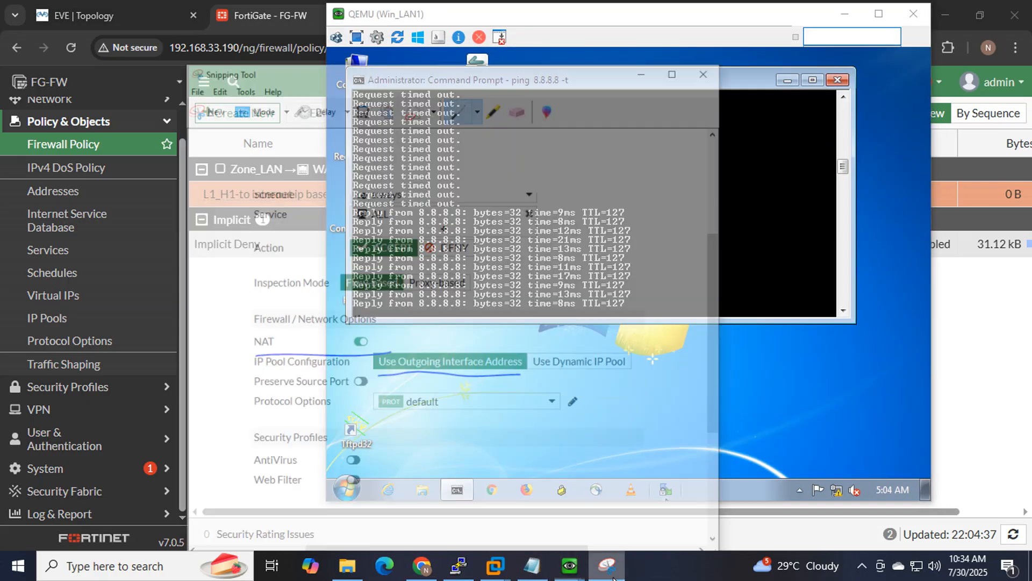
left_click(154, 56)
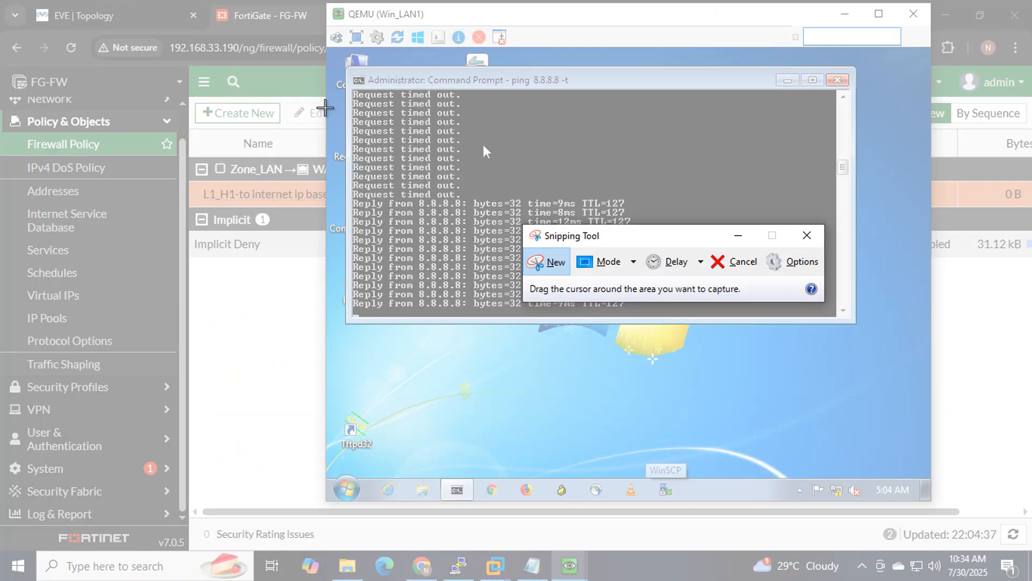
left_click_drag(327, 108, 852, 428)
mouse_move(662, 308)
left_mouse_down()
mouse_move(589, 194)
mouse_move(312, 325)
mouse_move(755, 382)
mouse_move(636, 214)
left_mouse_up()
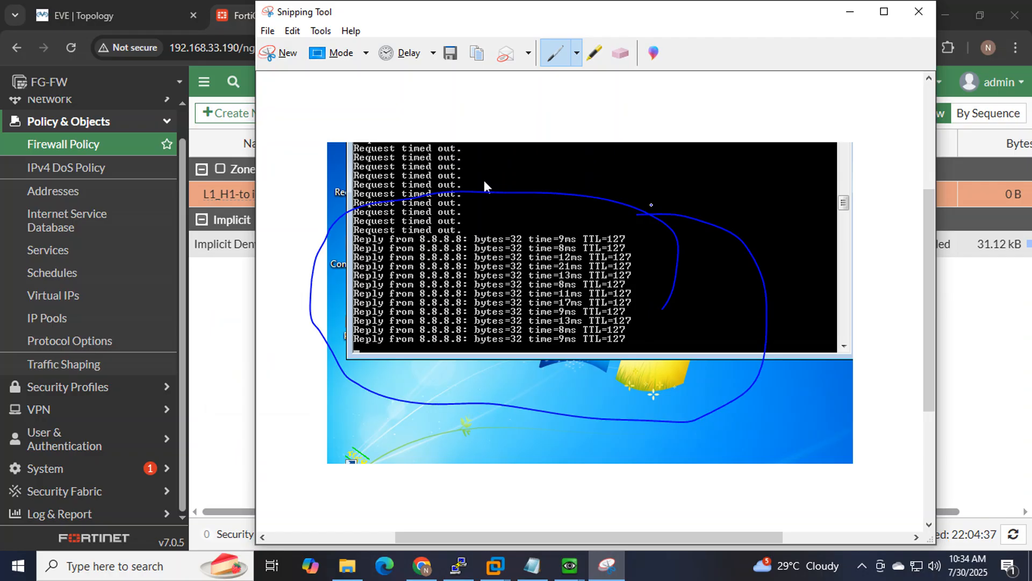
left_click(850, 11)
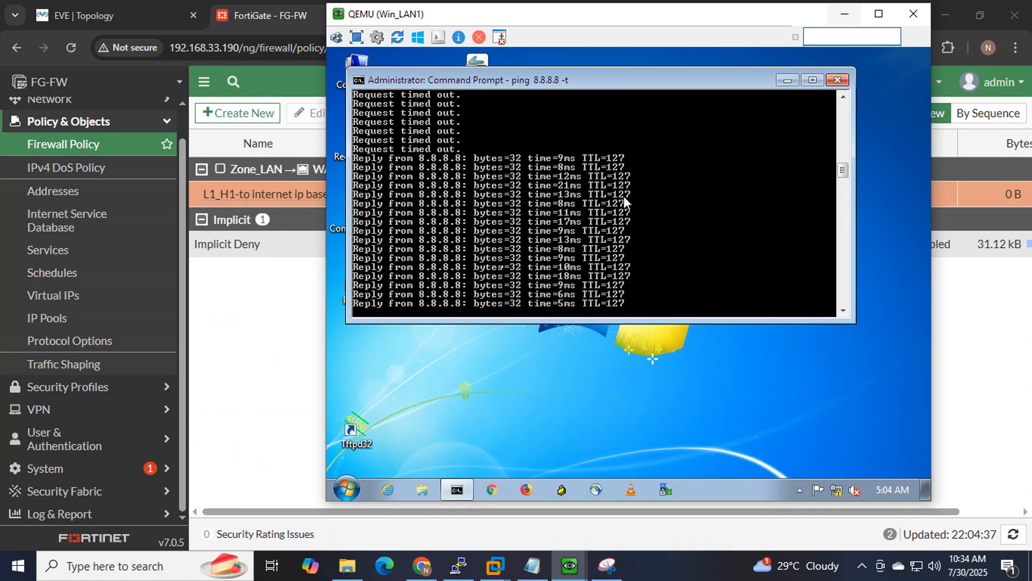
left_click(491, 489)
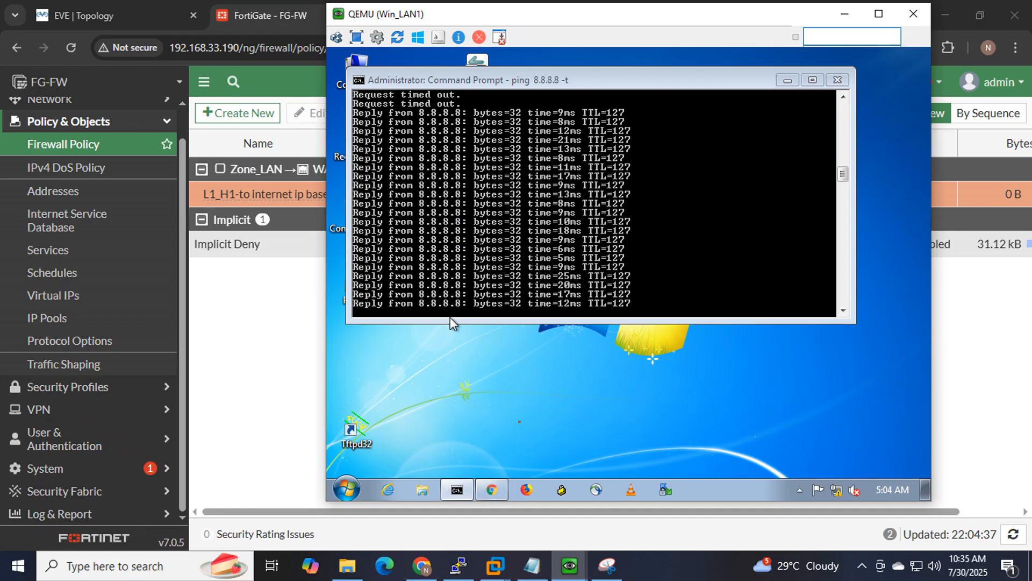
left_click(569, 565)
Run 'ping 8.8.8.8 -t' from a command prompt on Win_LAN2.
left_click(644, 494)
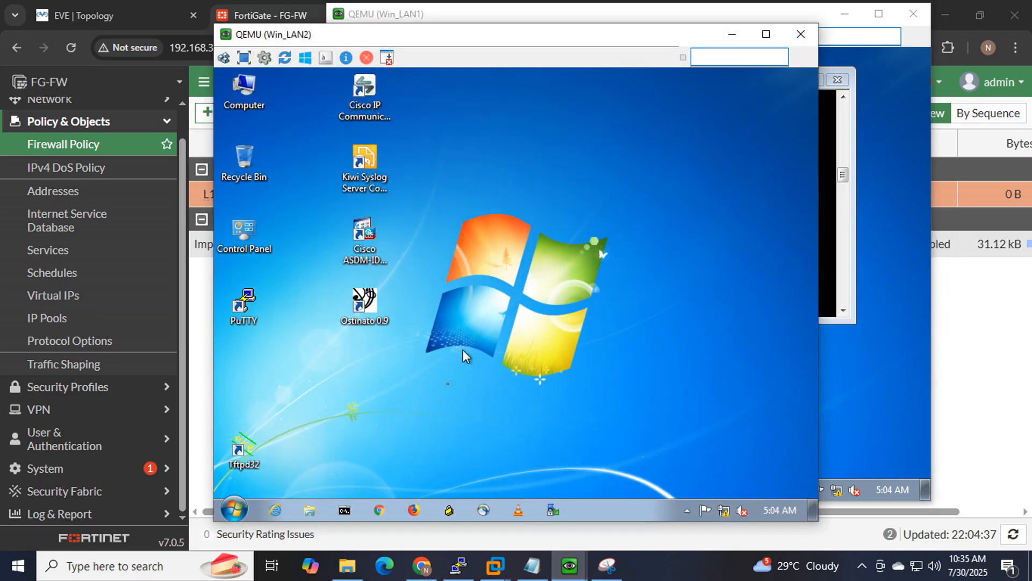
left_click(345, 511)
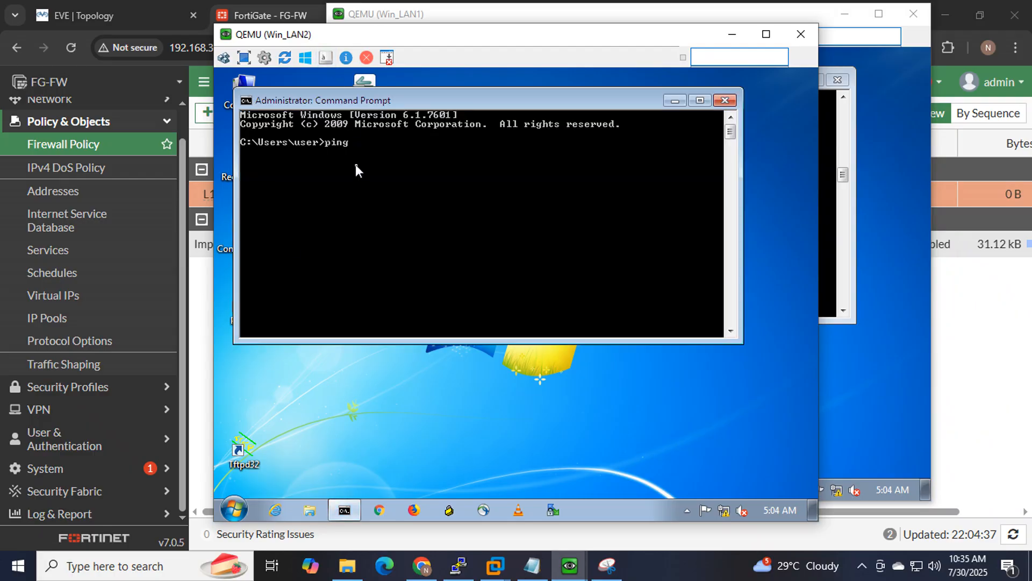
type("ping 8.8.8.8")
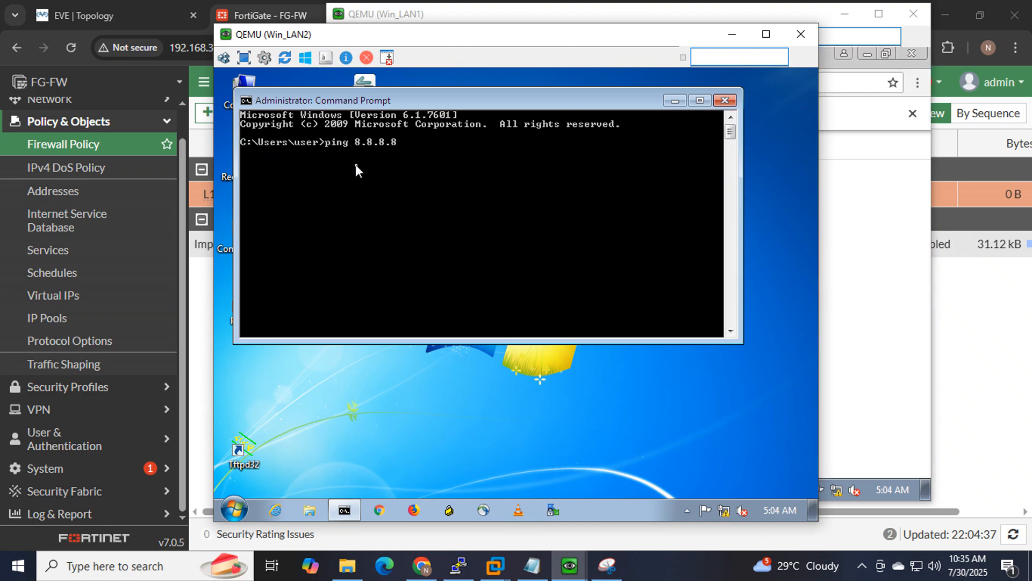
type(" -t")
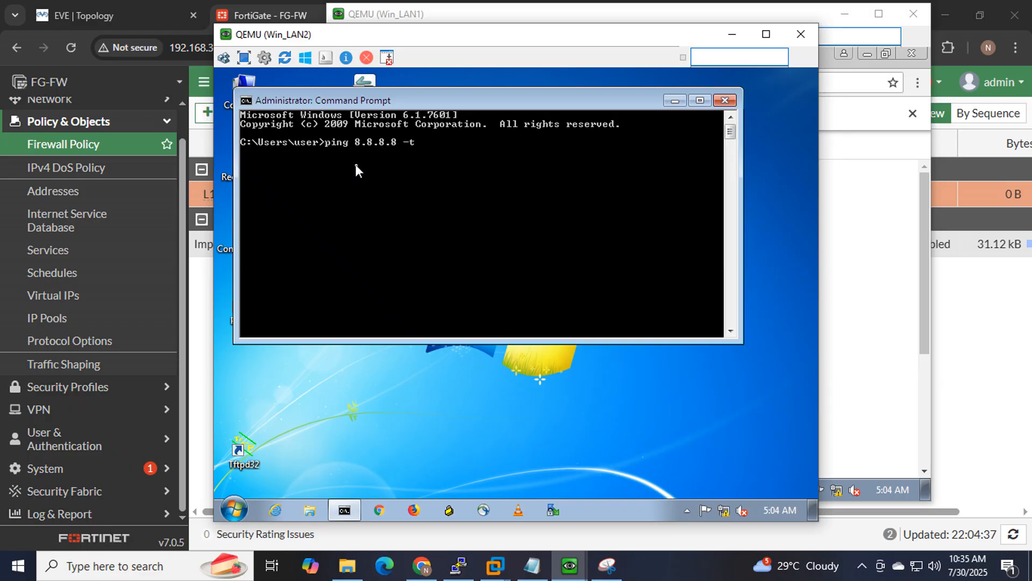
key("Return")
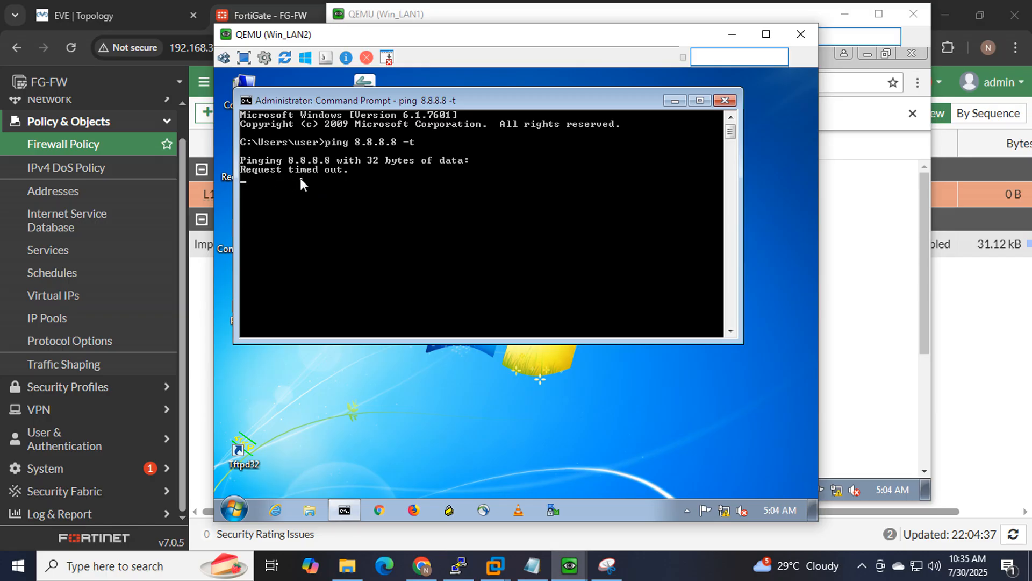
Circle Win_LAN2 and underline Win_LAN1 in red on the EVE topology, then return to FortiGate.
left_click(86, 15)
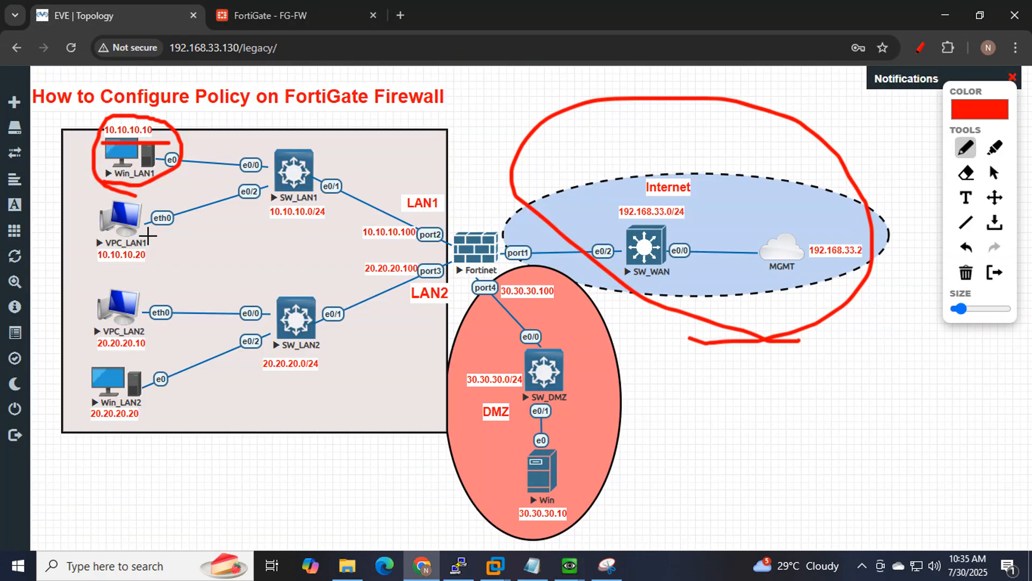
mouse_move(162, 399)
left_mouse_down()
mouse_move(107, 340)
mouse_move(69, 449)
mouse_move(159, 400)
left_mouse_up()
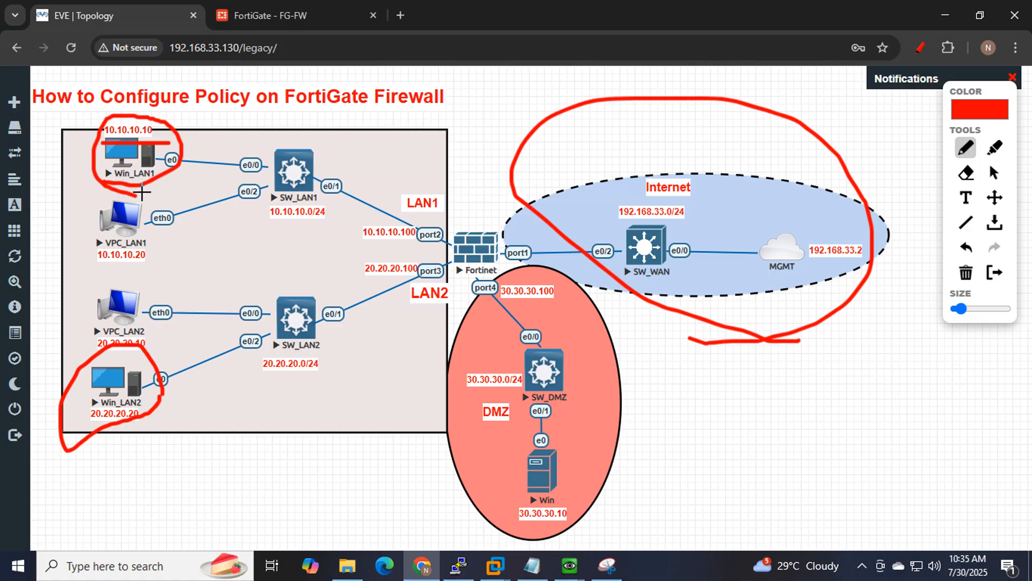
mouse_move(96, 183)
left_mouse_down()
mouse_move(177, 183)
mouse_move(110, 192)
mouse_move(166, 191)
left_mouse_up()
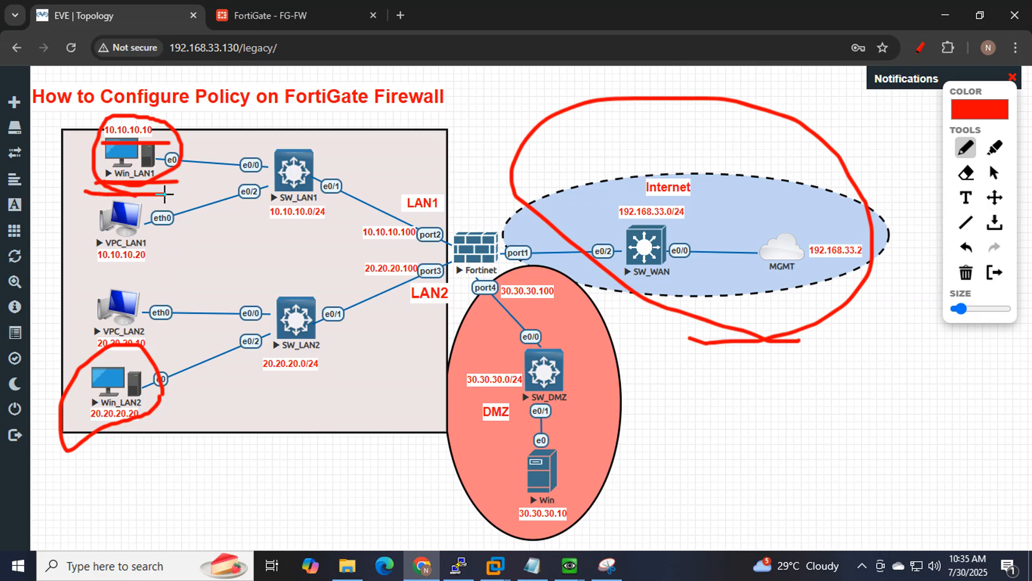
left_click_drag(102, 141, 155, 139)
left_click(303, 5)
In Win_LAN1's browser, open google.com and search 'facebook', then minimise the VM.
mouse_move(569, 565)
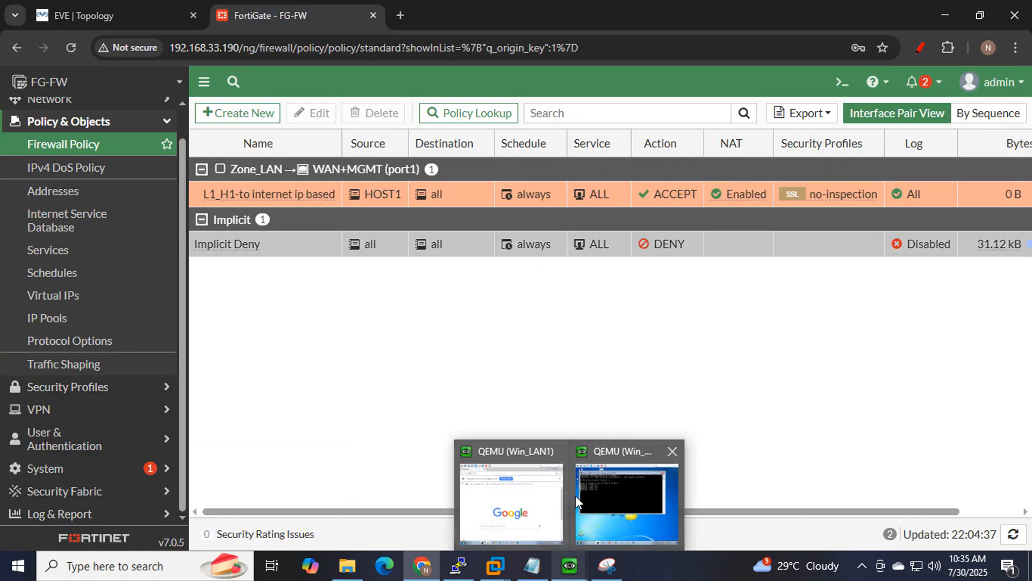
left_click(508, 497)
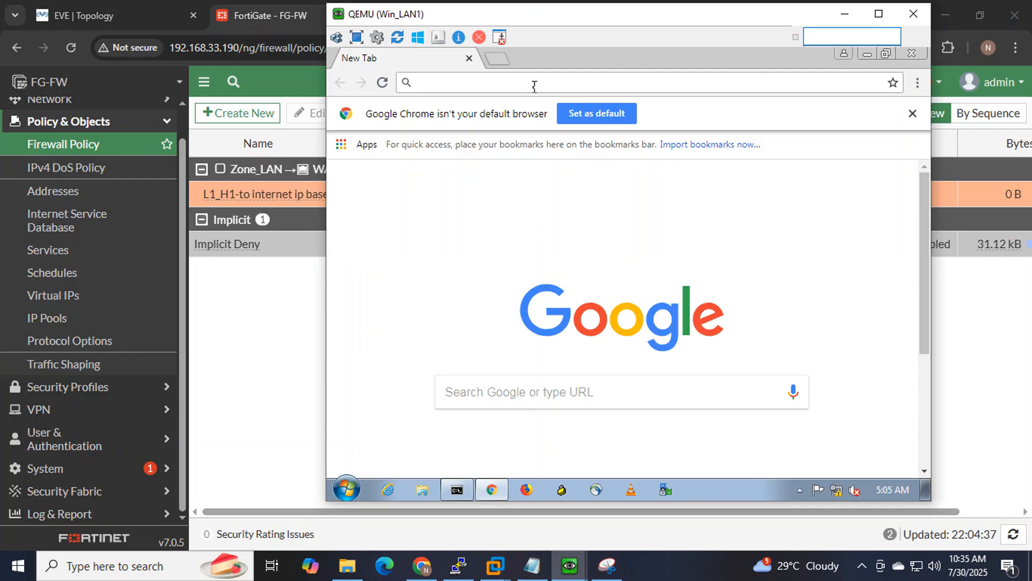
type("googl")
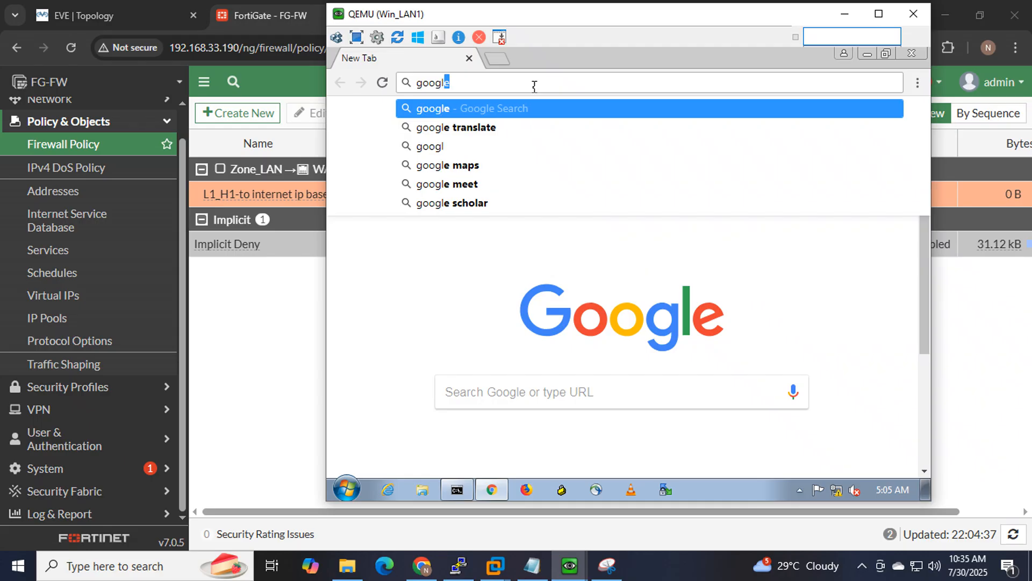
type("e")
key("Return")
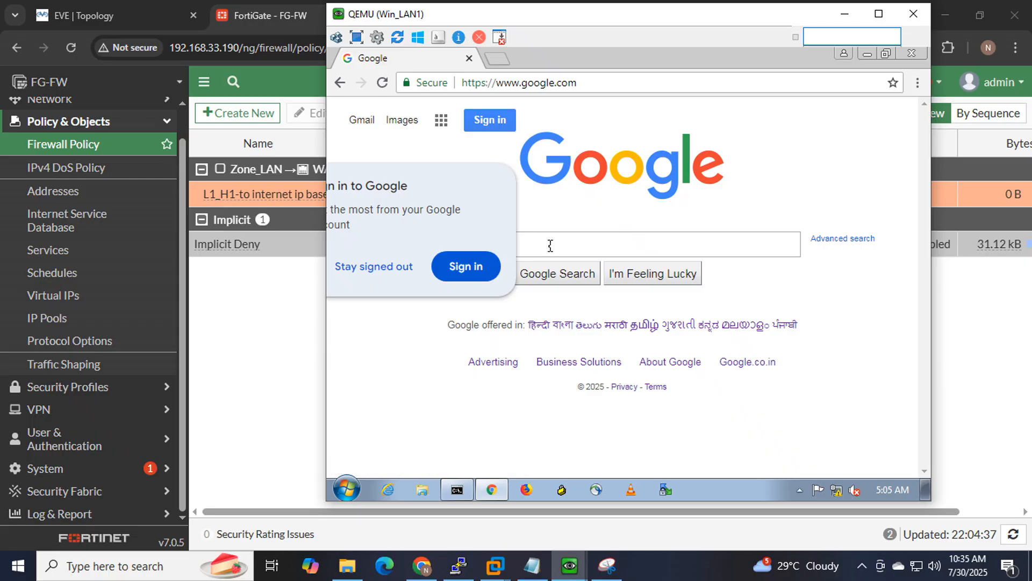
type("facebook")
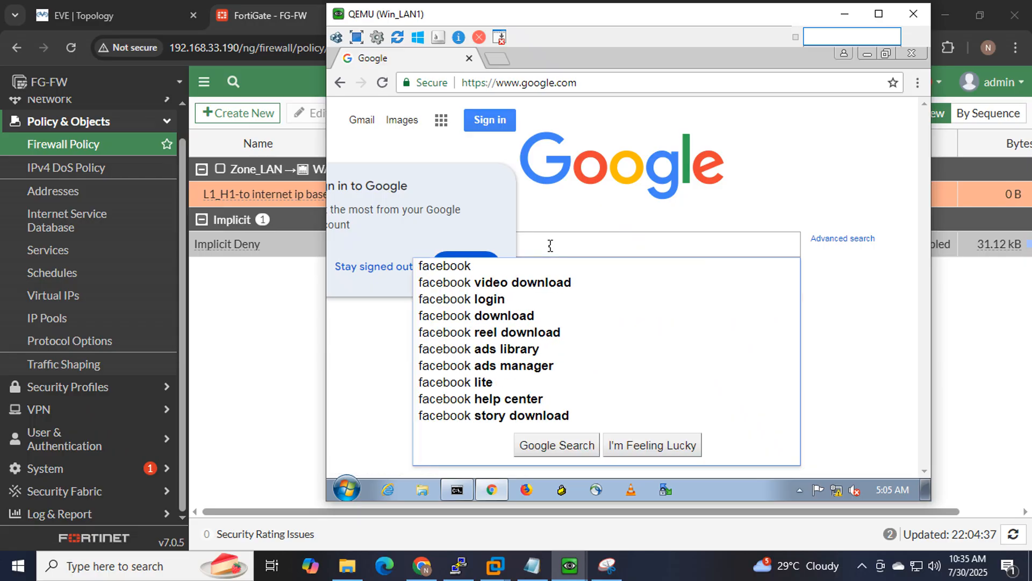
key("Return")
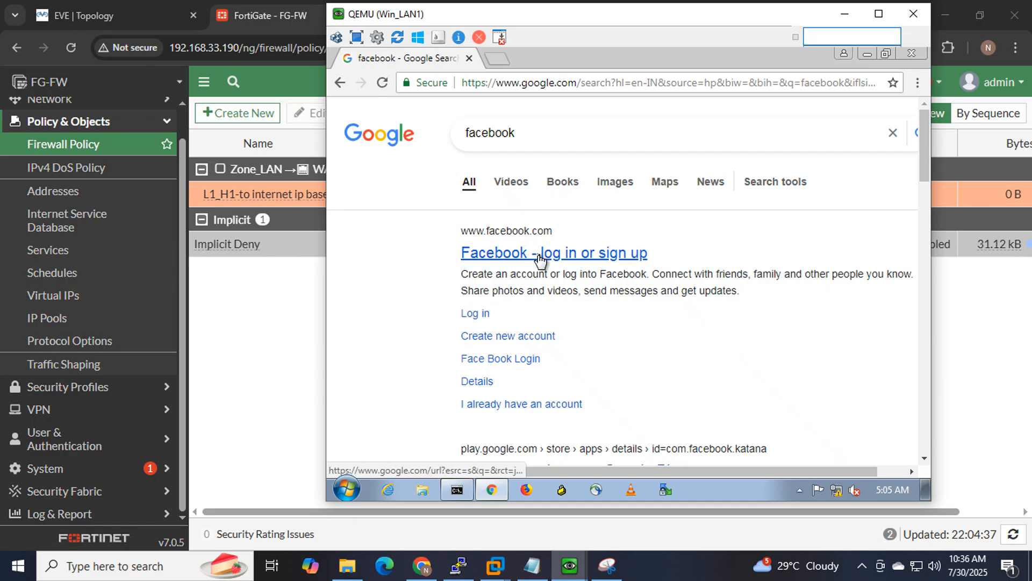
left_click(844, 13)
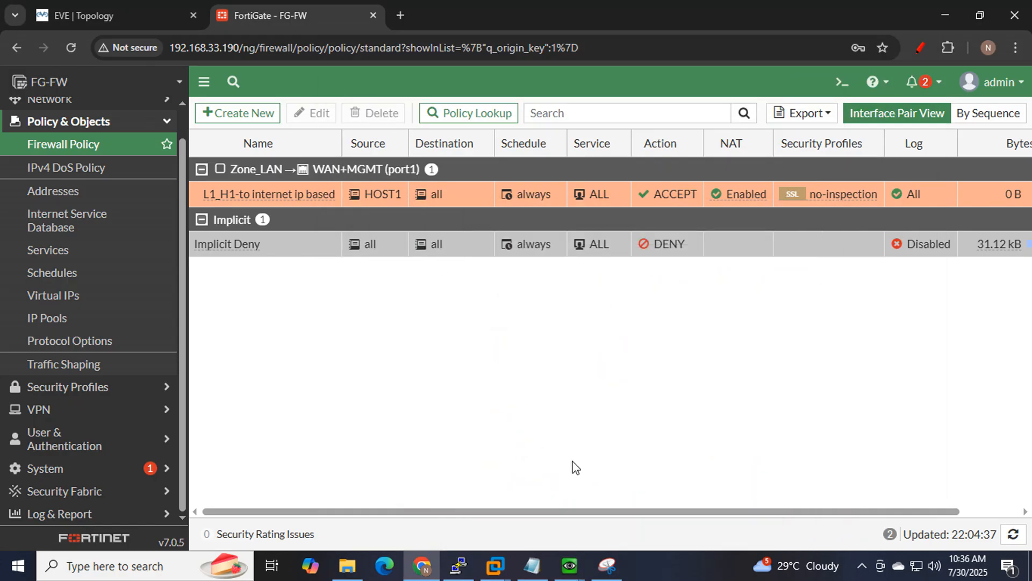
mouse_move(569, 565)
left_click(627, 495)
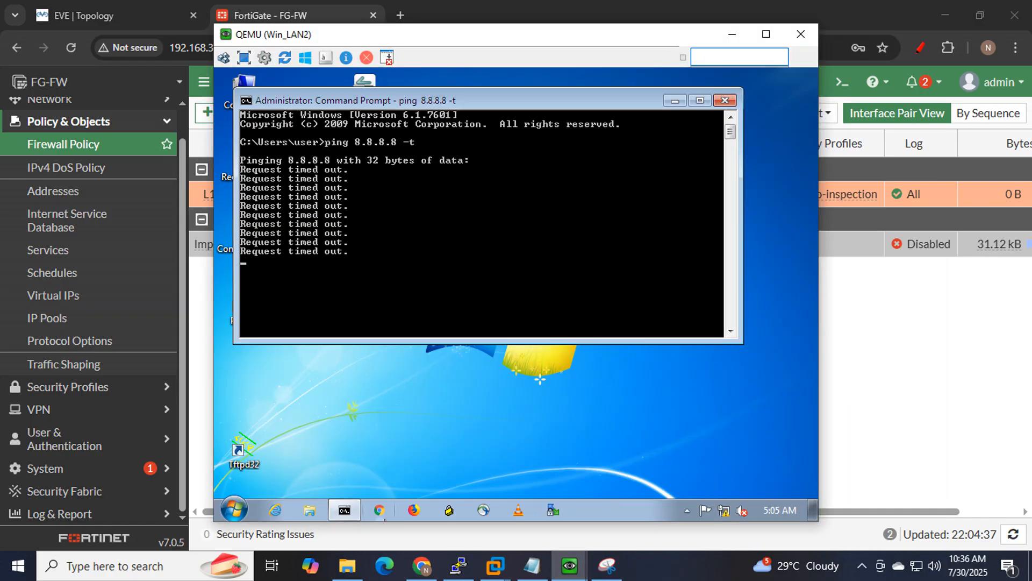
left_click(379, 509)
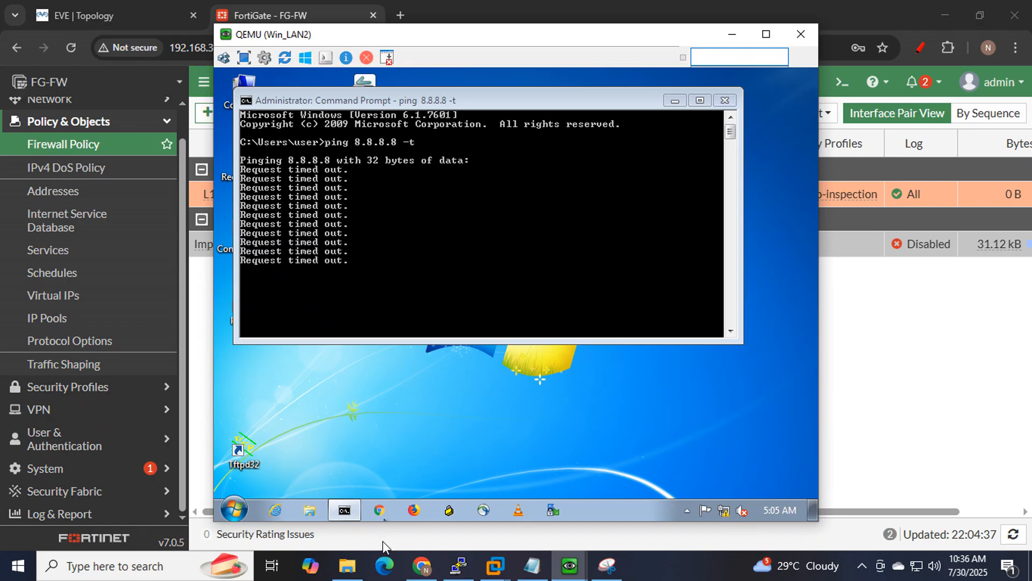
mouse_move(389, 514)
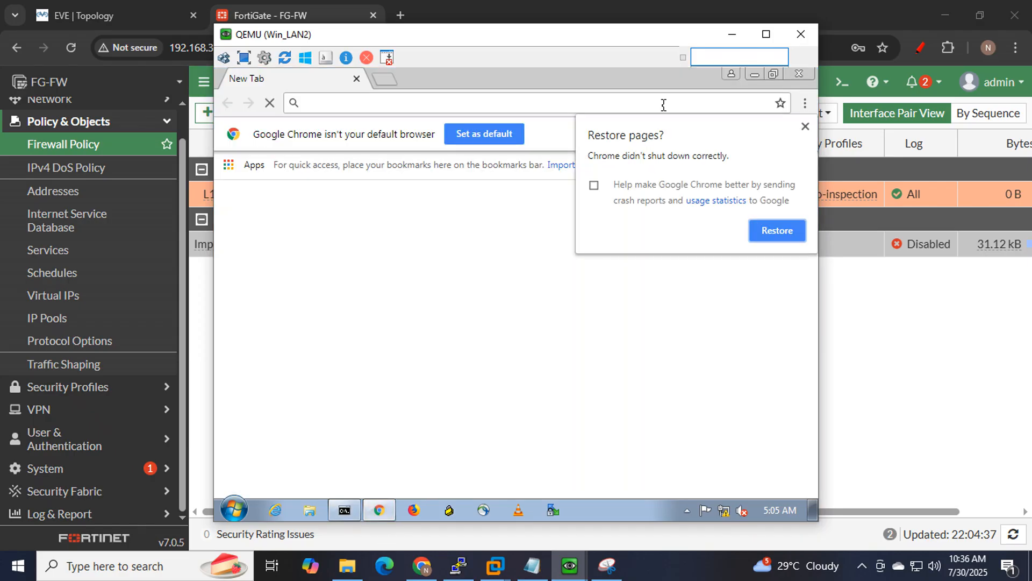
left_click(804, 127)
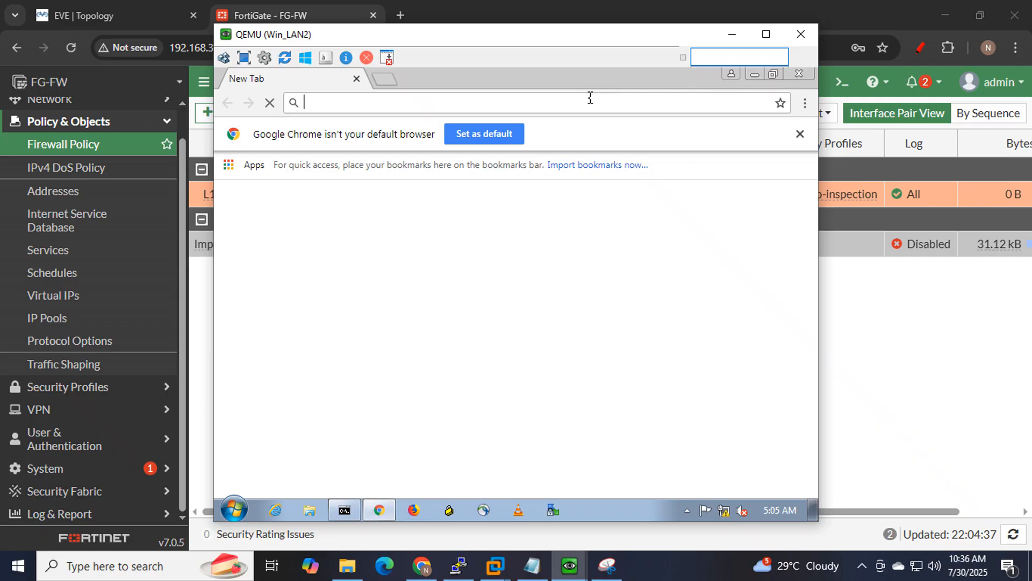
type("google")
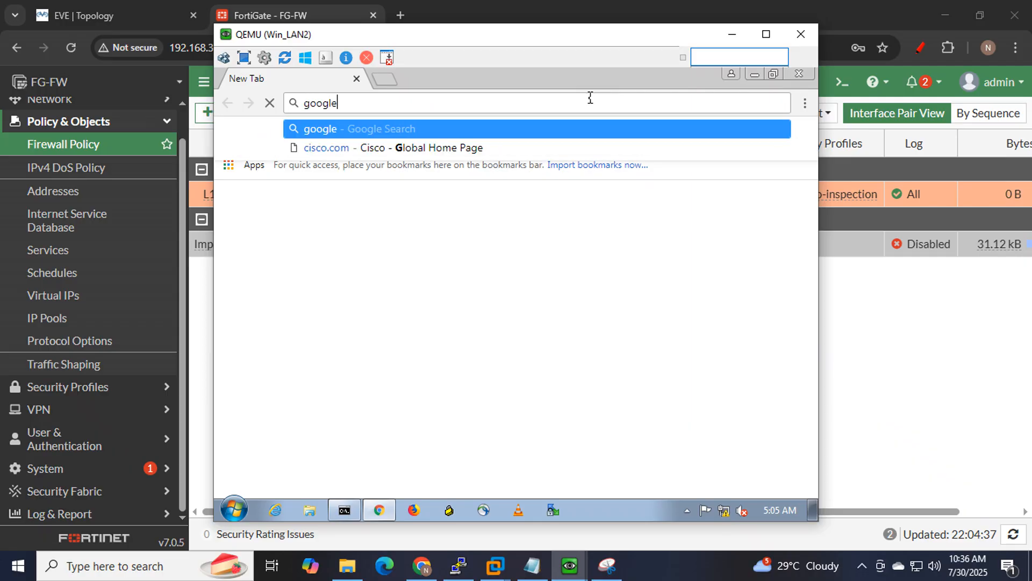
key("ctrl+Return")
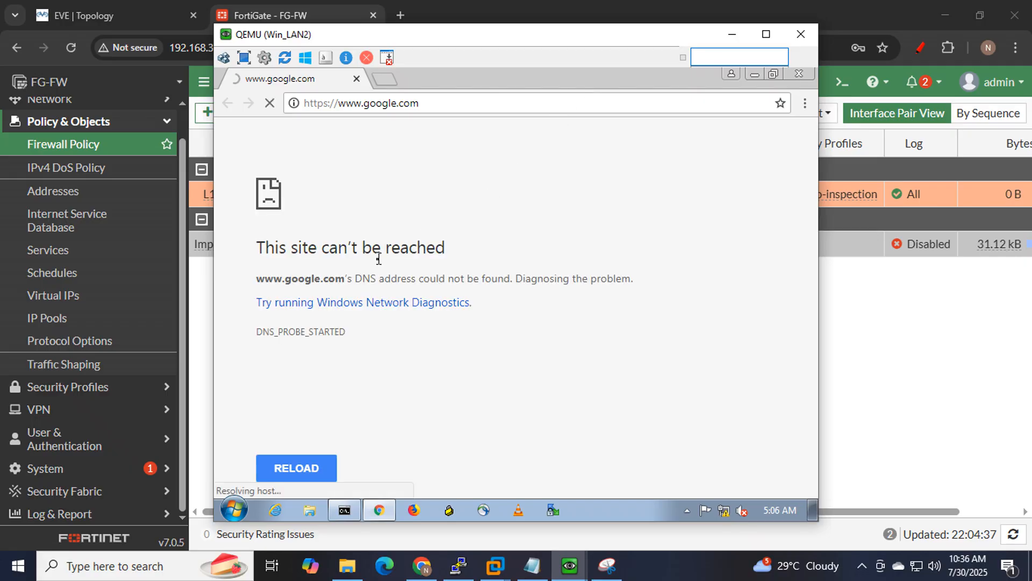
left_click(732, 34)
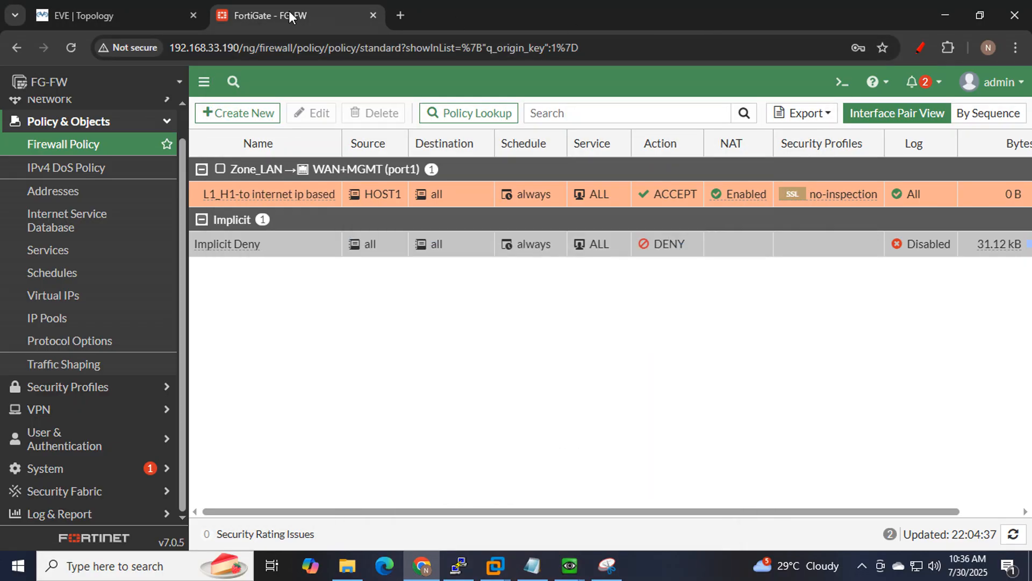
Delete the L1_H1-to internet ip based policy, leaving only Implicit Deny.
left_click(290, 194)
left_click(377, 113)
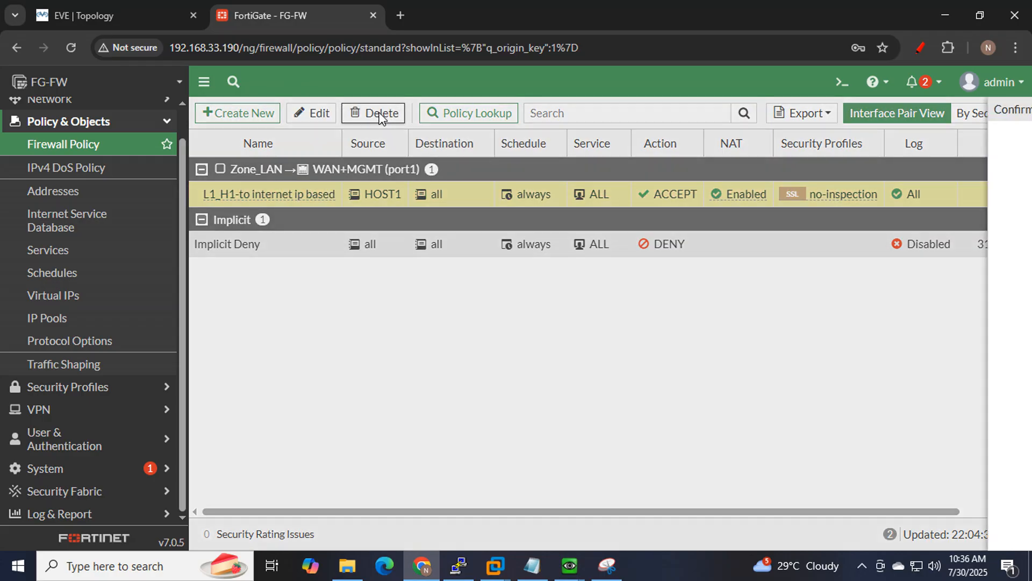
left_click(805, 535)
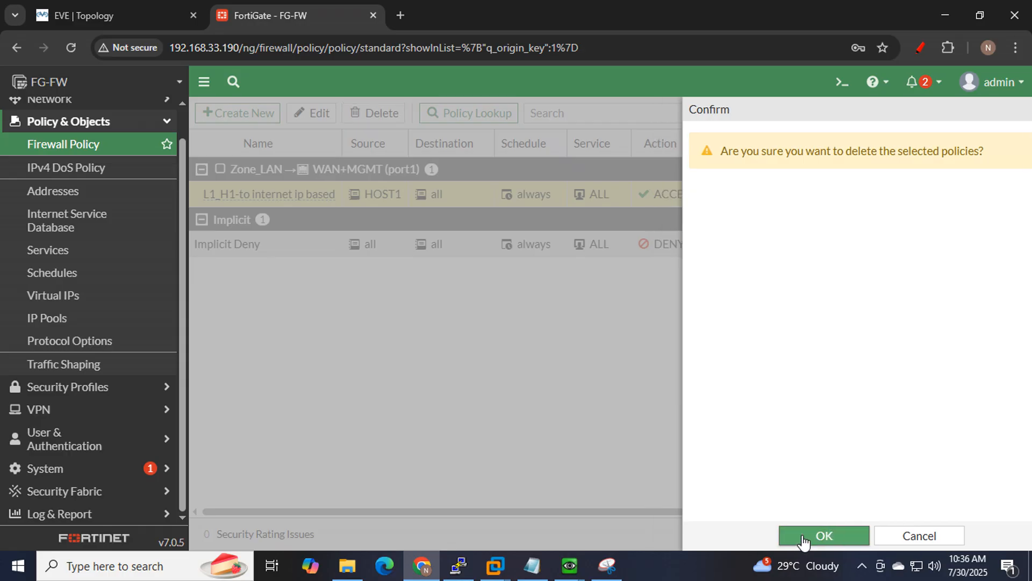
Highlight line 2, 'Allow one Host based on MAC', in the Notepad notes.
left_click(531, 564)
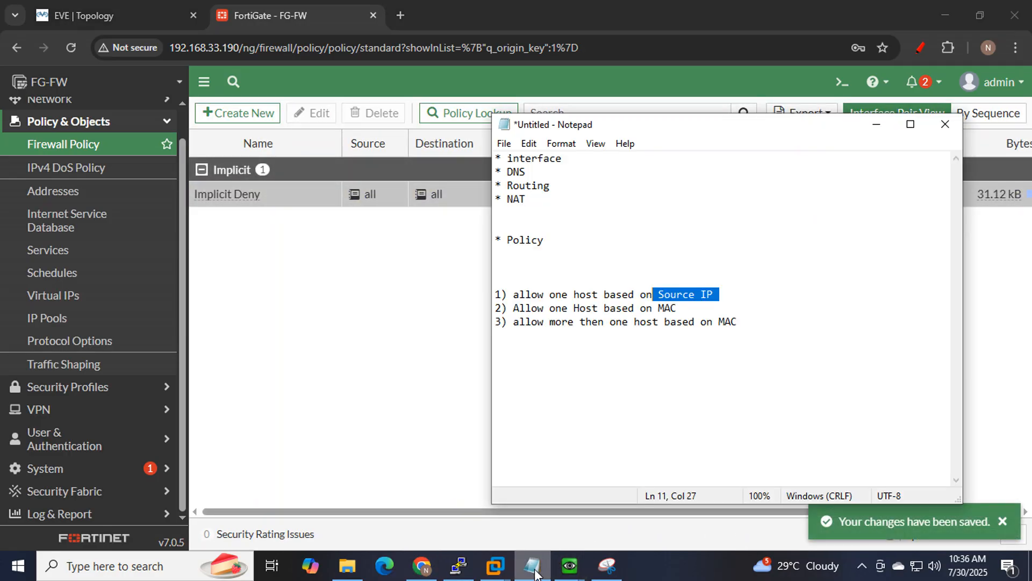
left_click(694, 311)
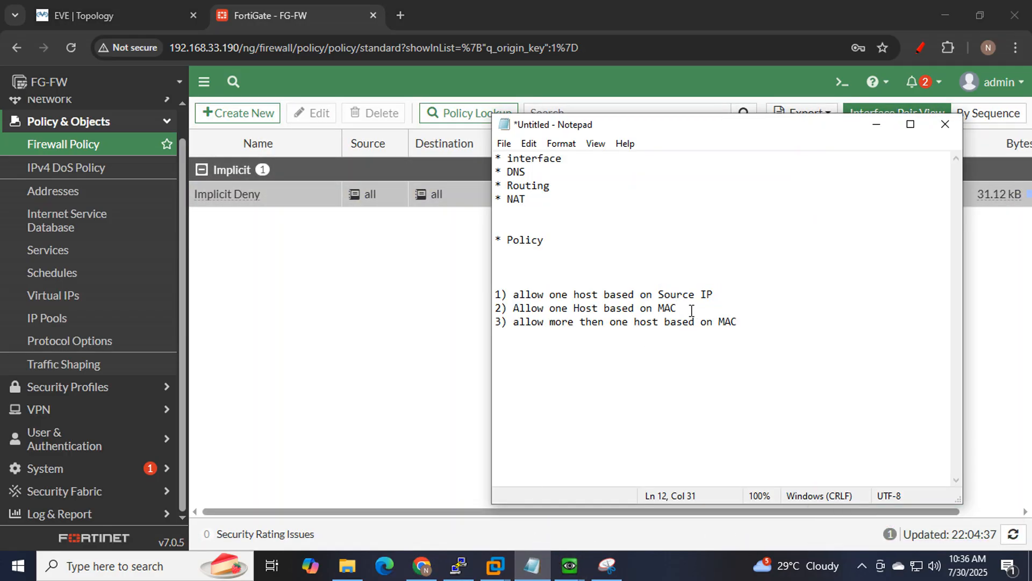
left_click_drag(693, 311, 513, 304)
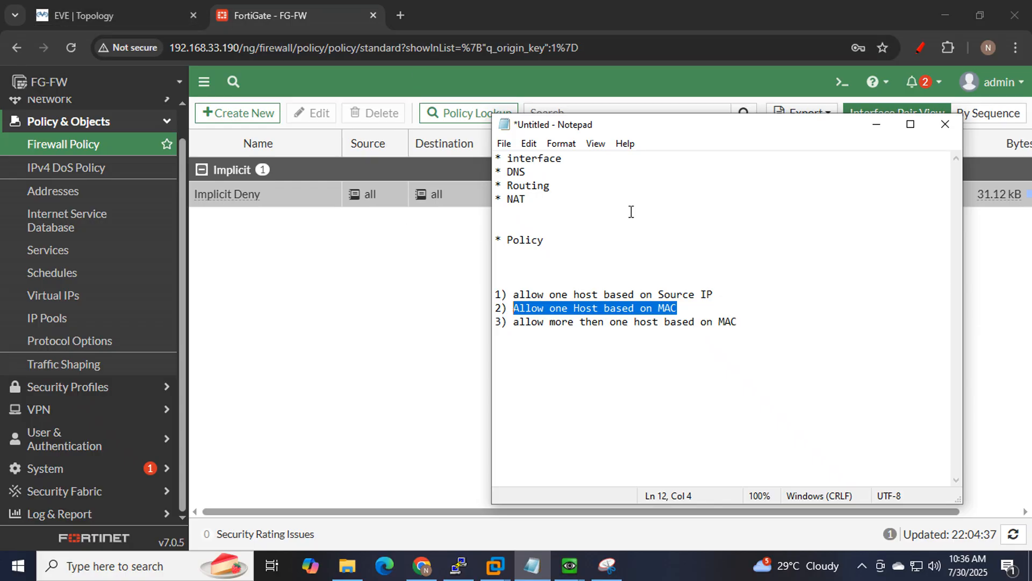
left_click_drag(686, 311, 636, 308)
Draw red strokes from Win_LAN1 through SW_LAN1 to the firewall, then wipe all topology drawings.
left_click(116, 7)
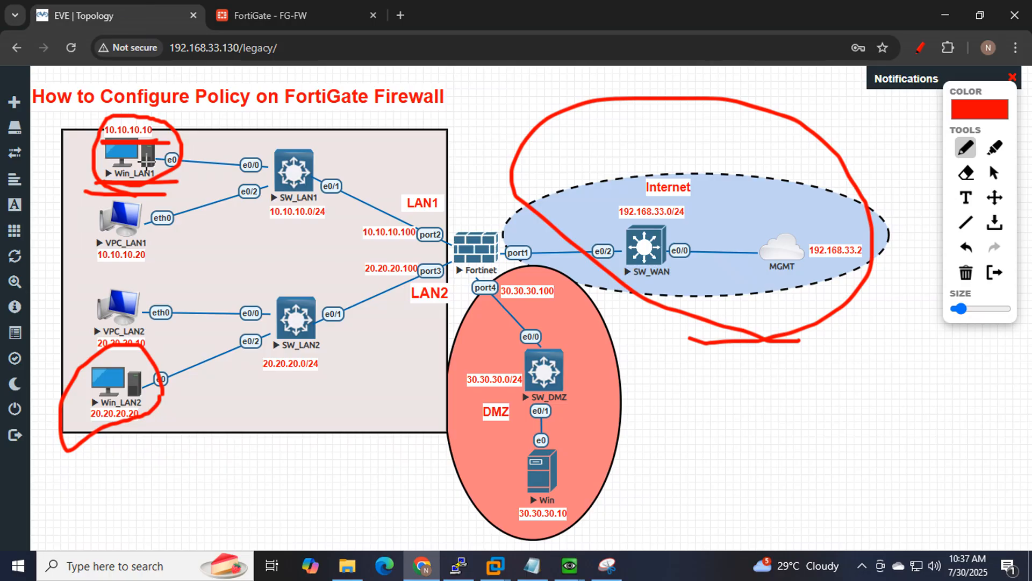
mouse_move(129, 164)
left_mouse_down()
mouse_move(456, 171)
mouse_move(436, 182)
left_mouse_up()
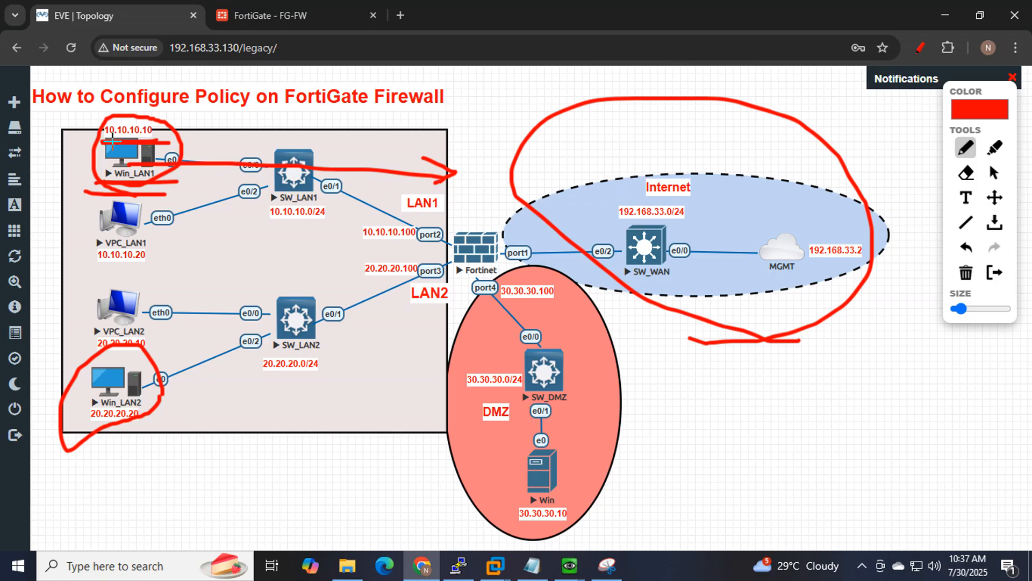
left_click_drag(106, 141, 177, 145)
left_click_drag(85, 450, 180, 416)
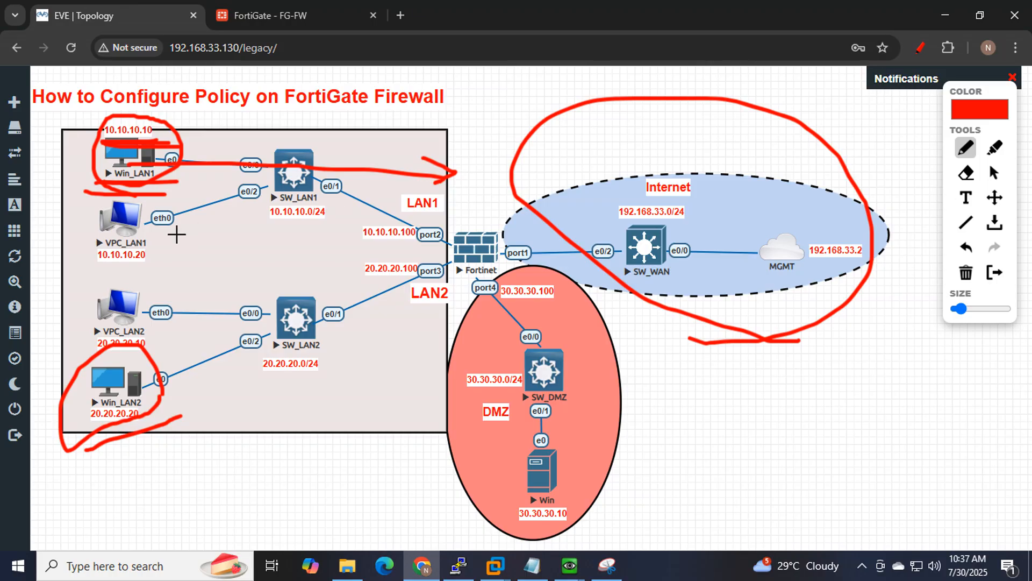
left_click(921, 53)
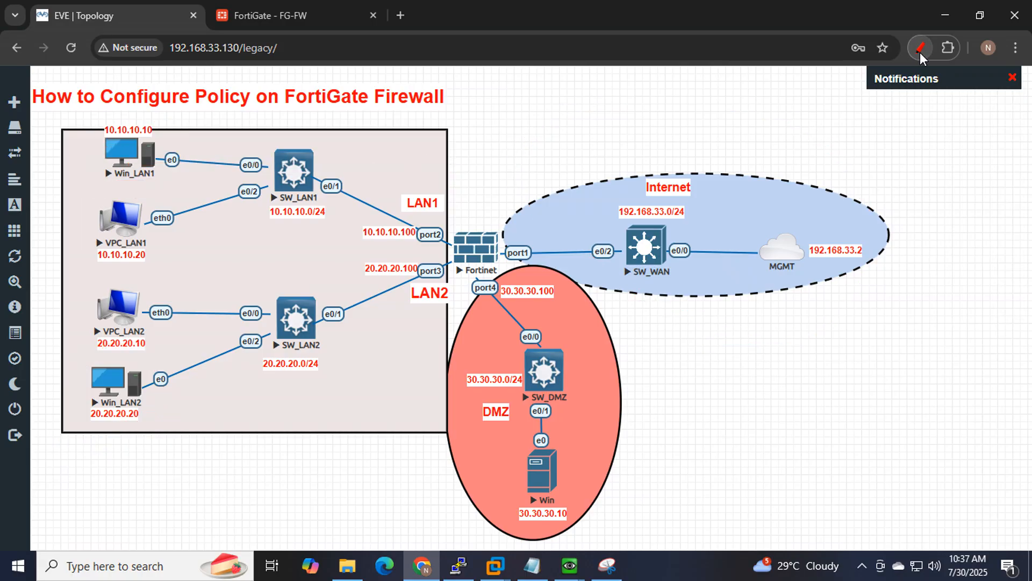
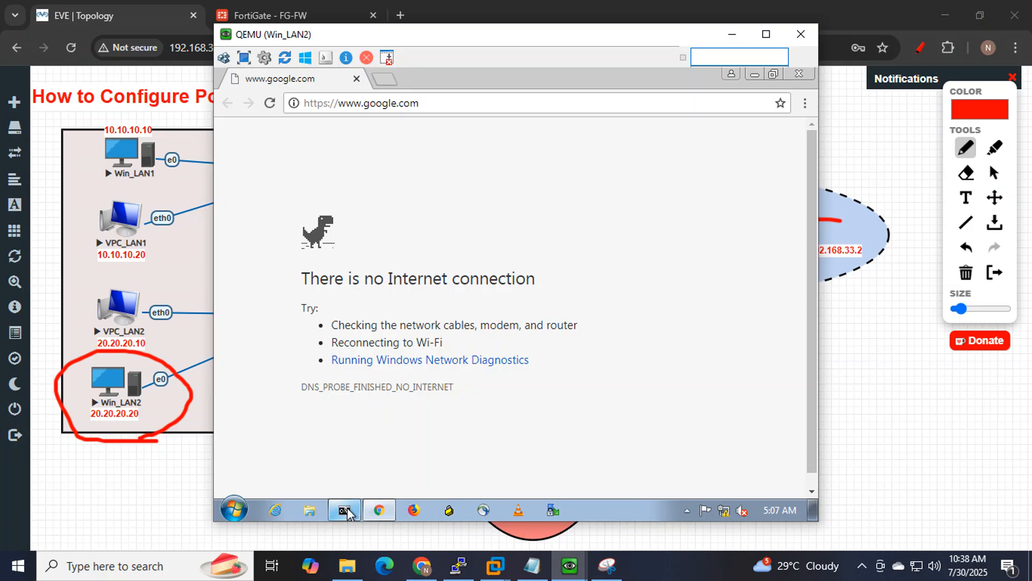
Bring back Win_LAN2's Command Prompt running the ping to 8.8.8.8.
left_click(344, 510)
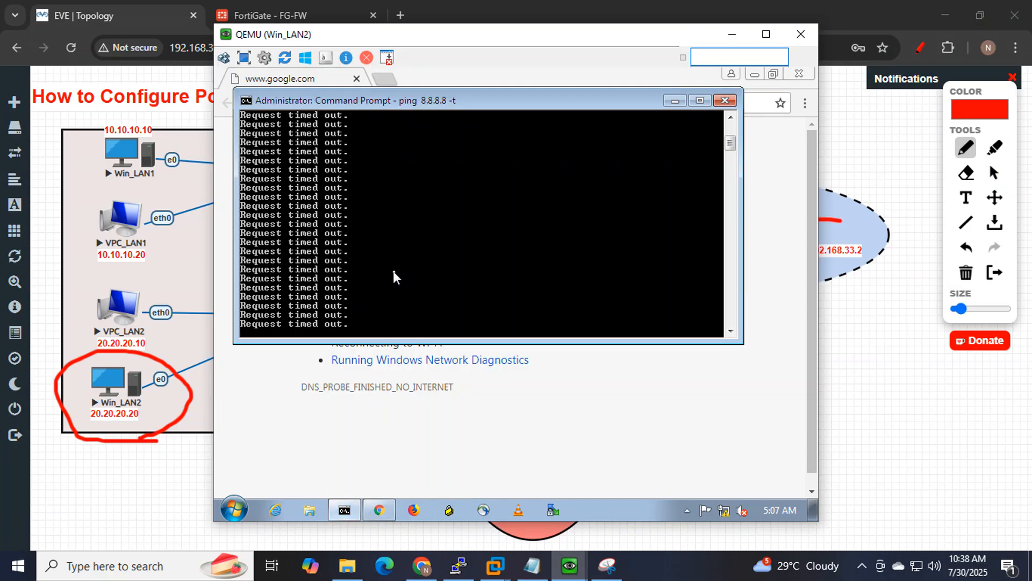
Stop the ping and run ipconfig to show IPv4 20.20.20.20 and gateway 20.20.20.100.
key("ctrl+c")
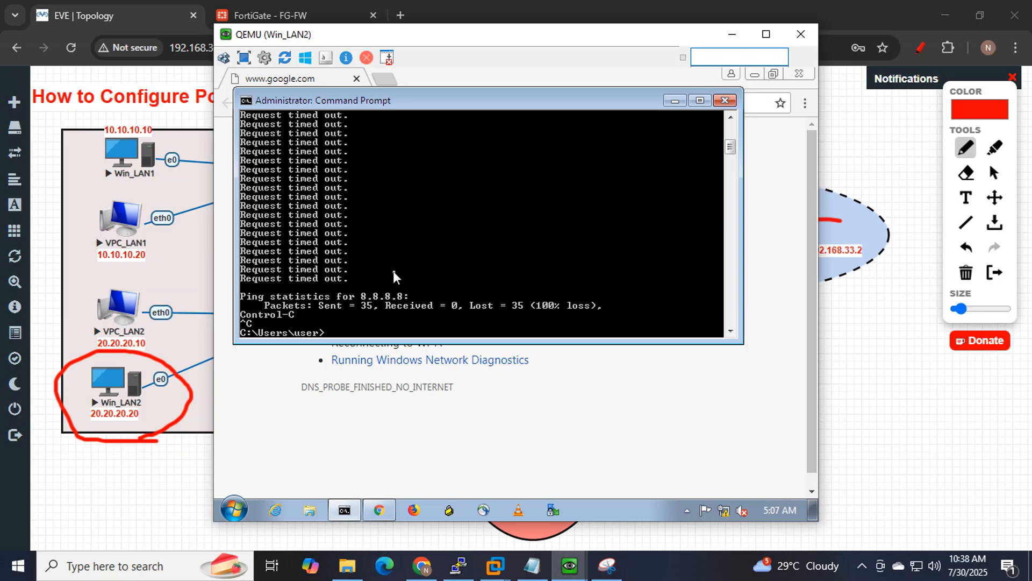
type("ipconfig")
key("Return")
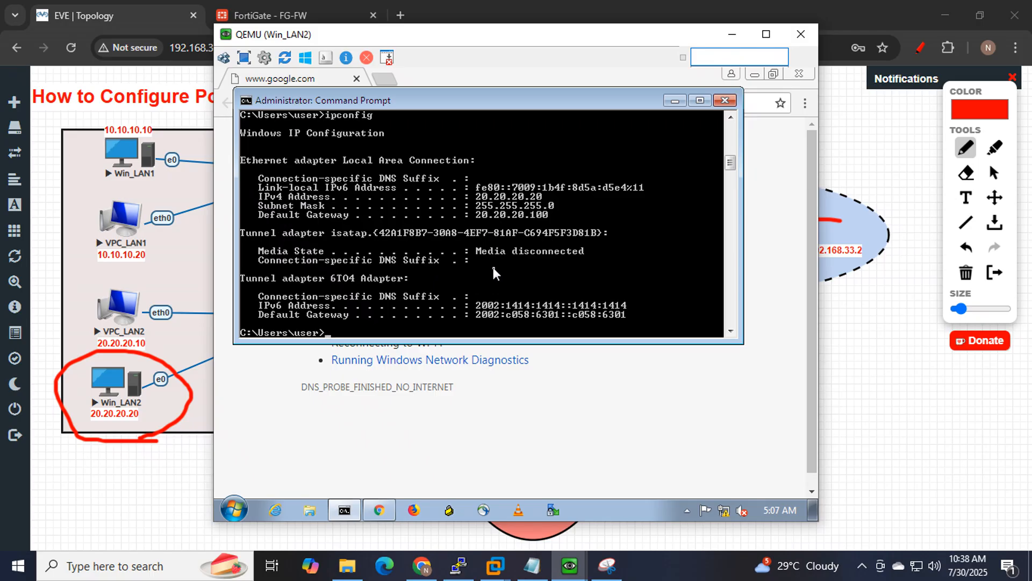
Run ipconfig /all and scroll up to physical address 50-00-00-0A-00-00.
key("Up")
type("/all")
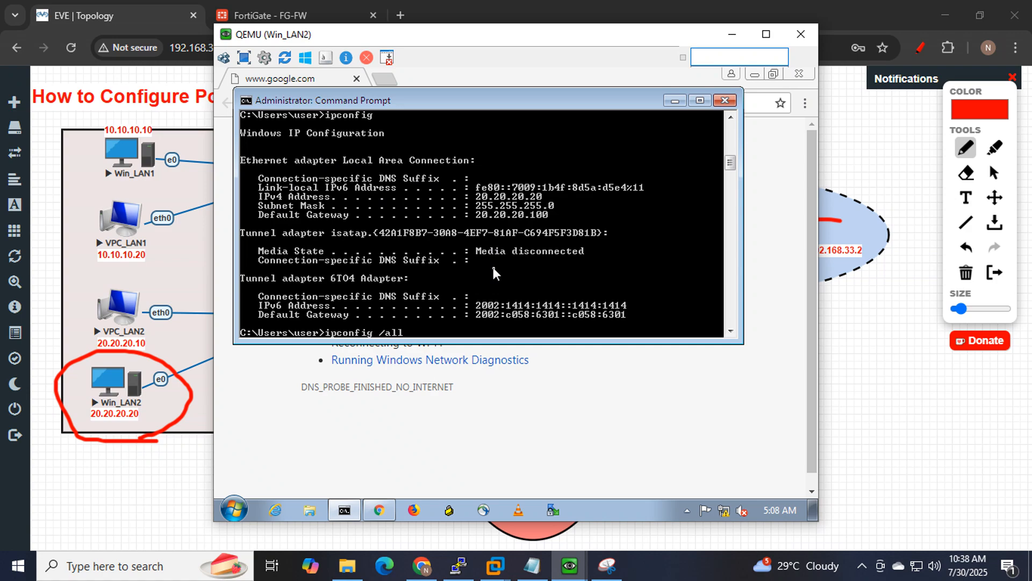
key("Return")
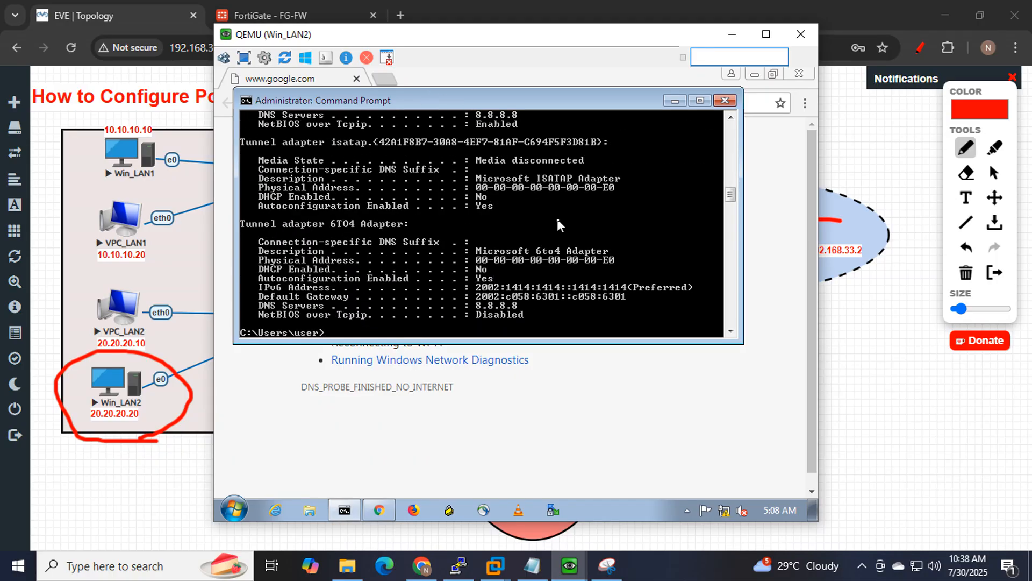
scroll(556, 218, "up", 3)
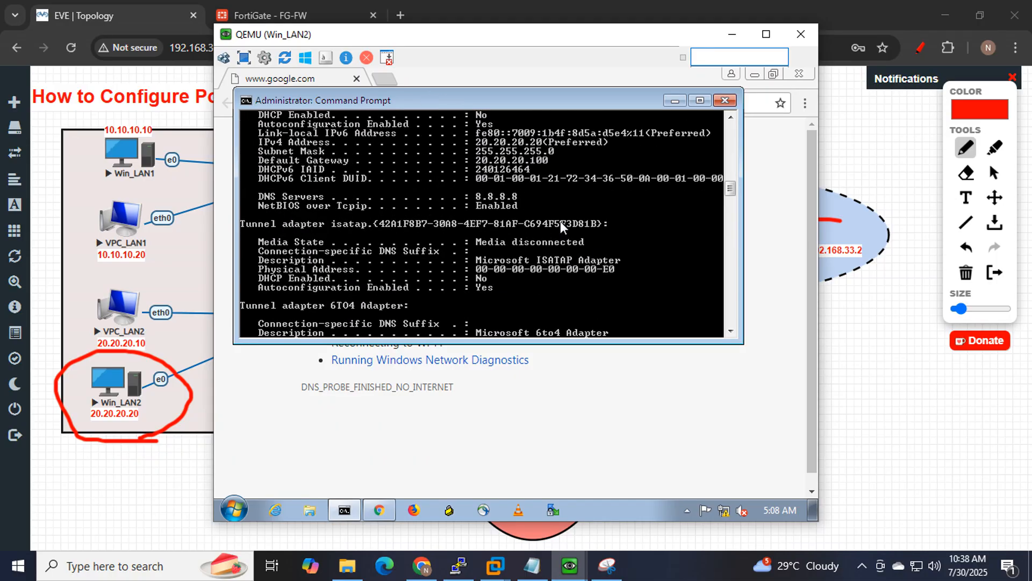
scroll(560, 221, "up", 1)
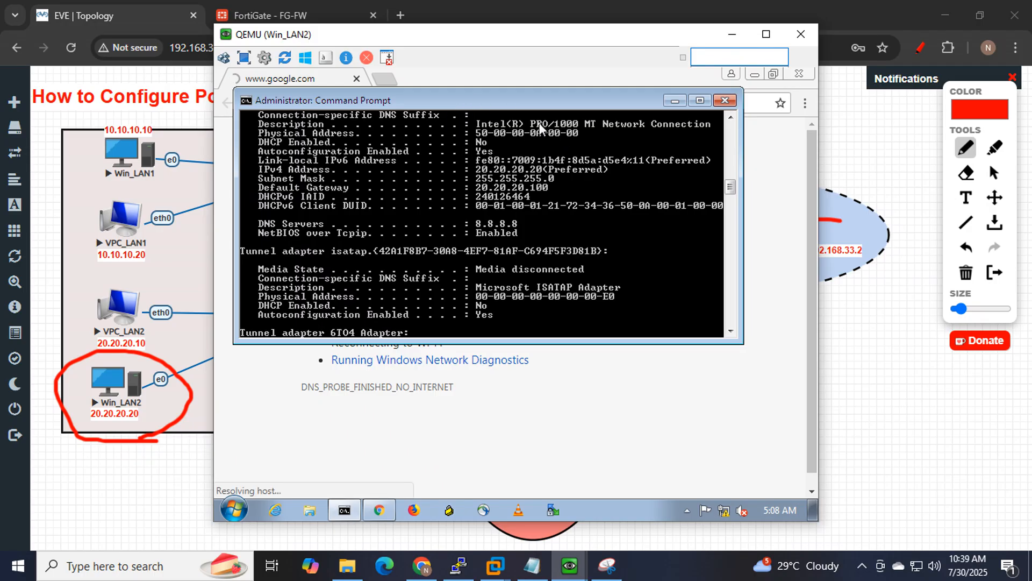
left_click(290, 15)
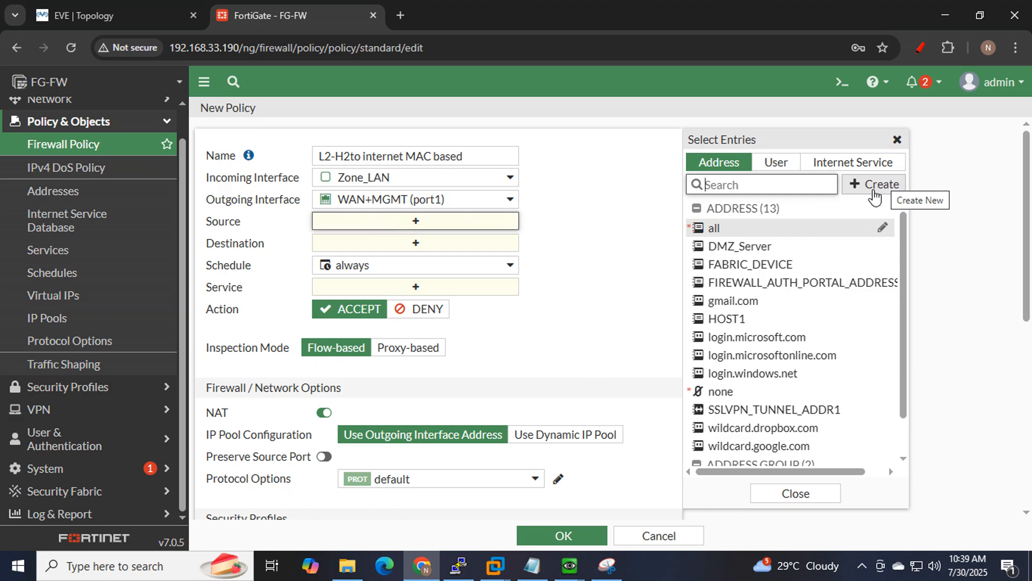
Create a new source address from the policy's Source field and name it Host2_MAC.
left_click(873, 189)
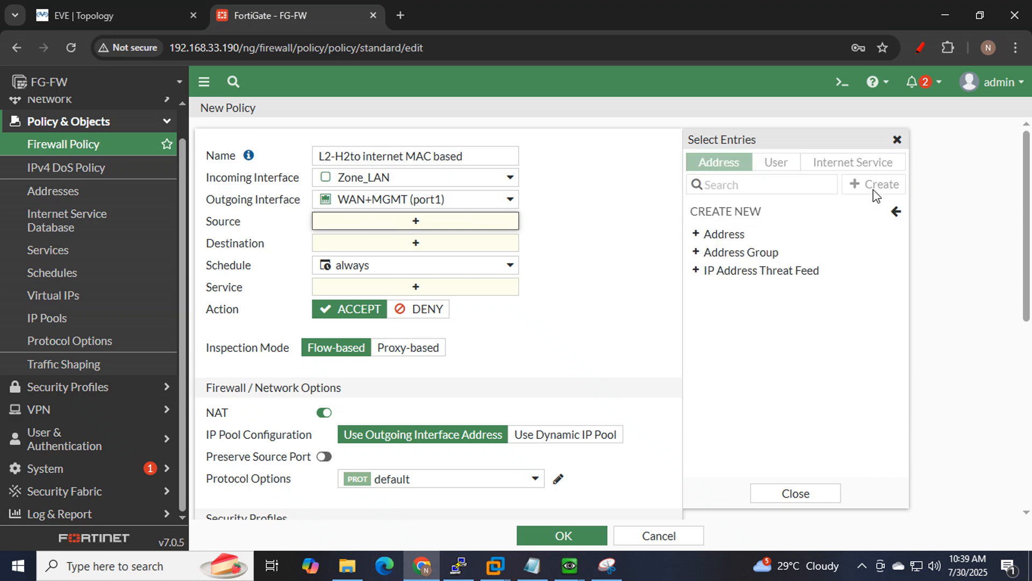
left_click(748, 240)
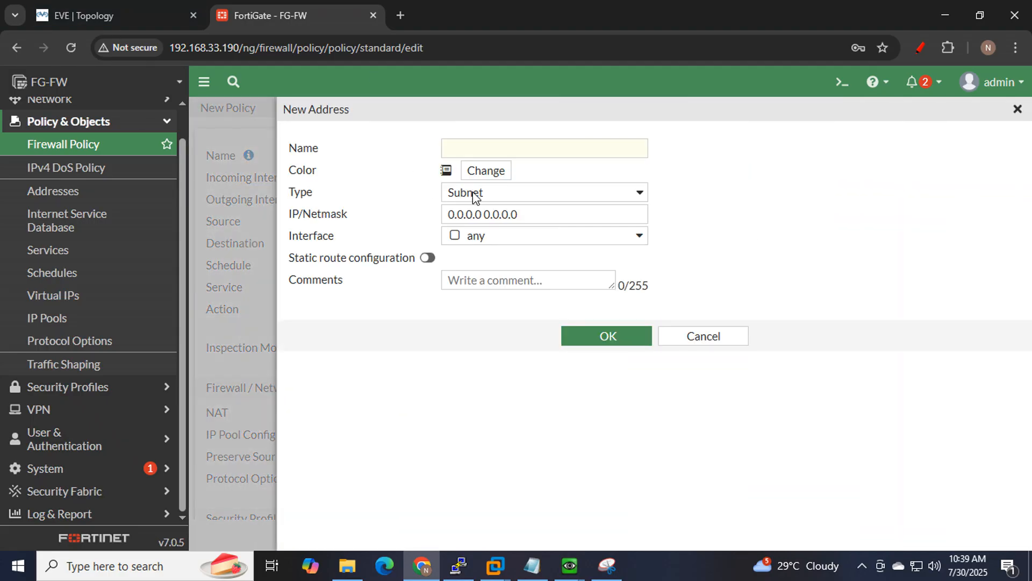
left_click(557, 152)
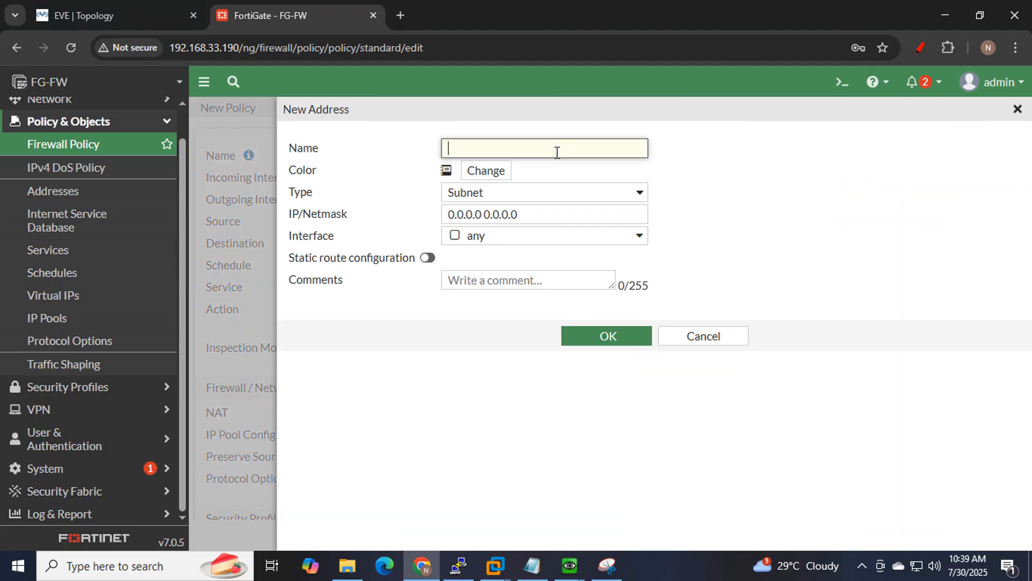
type("Host2_MAC")
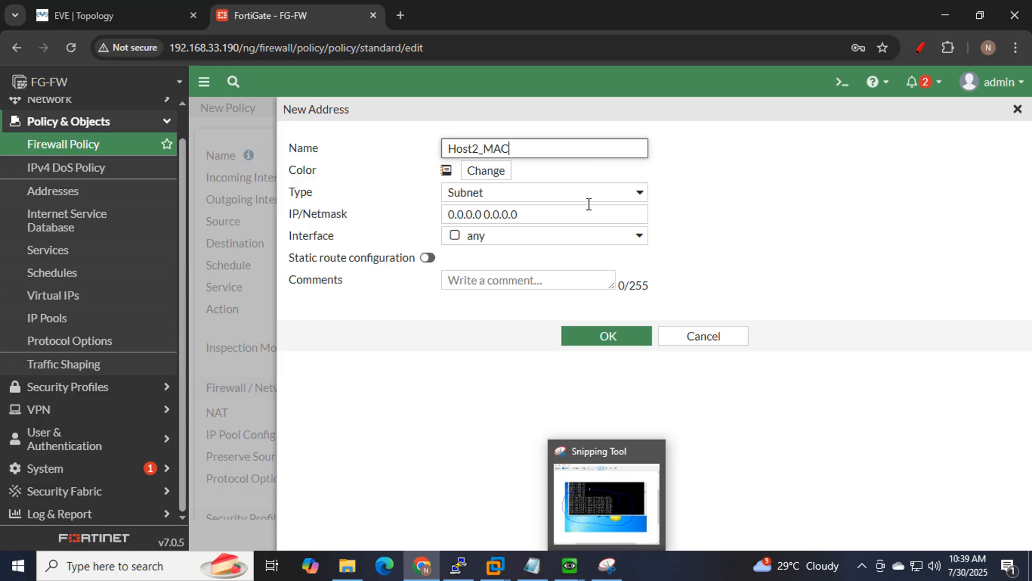
left_click(607, 565)
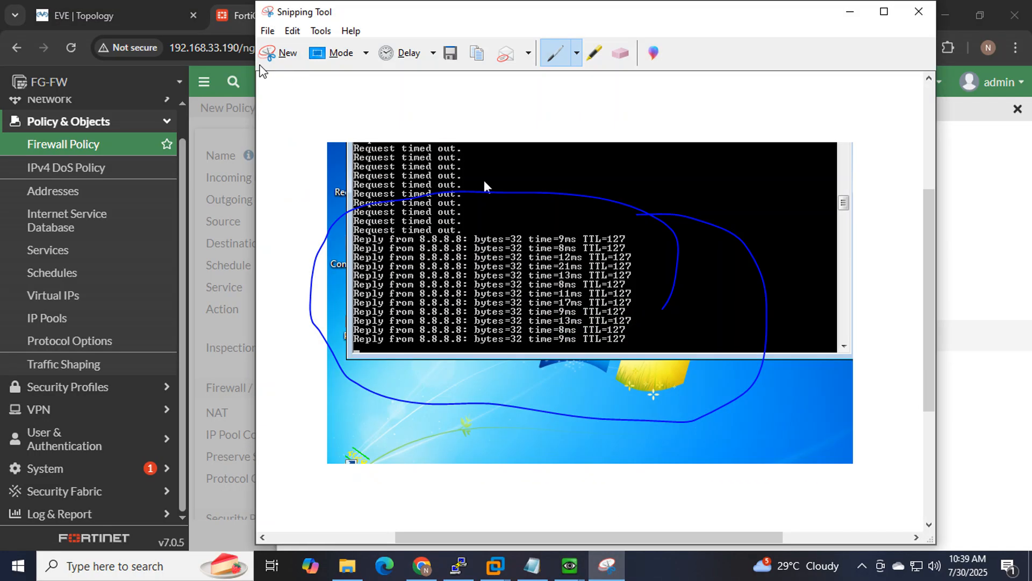
Snip the New Address form, underlining Type and circling Subnet with the pen.
left_click(270, 52)
left_click_drag(271, 115, 780, 446)
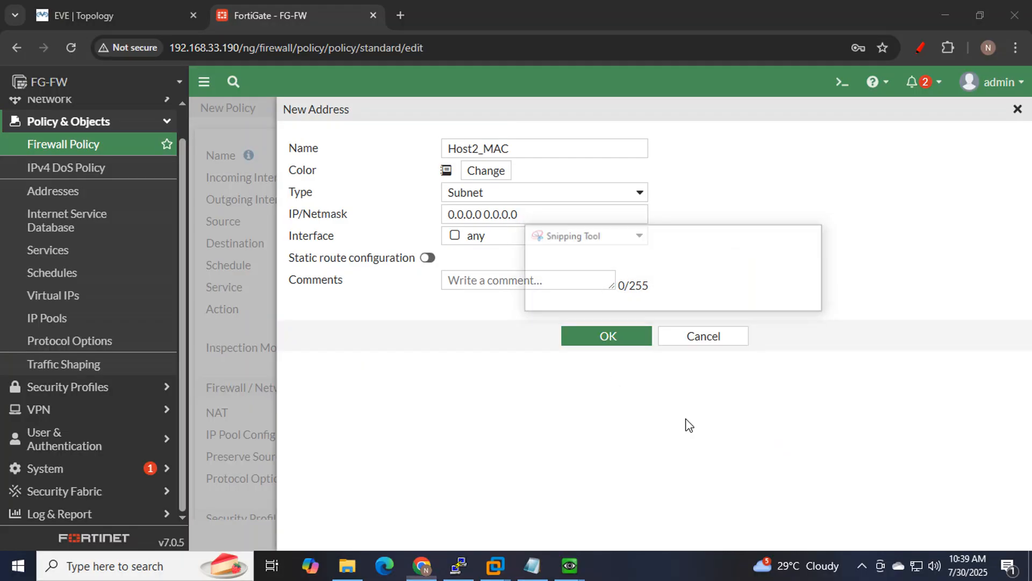
left_click_drag(288, 225, 336, 229)
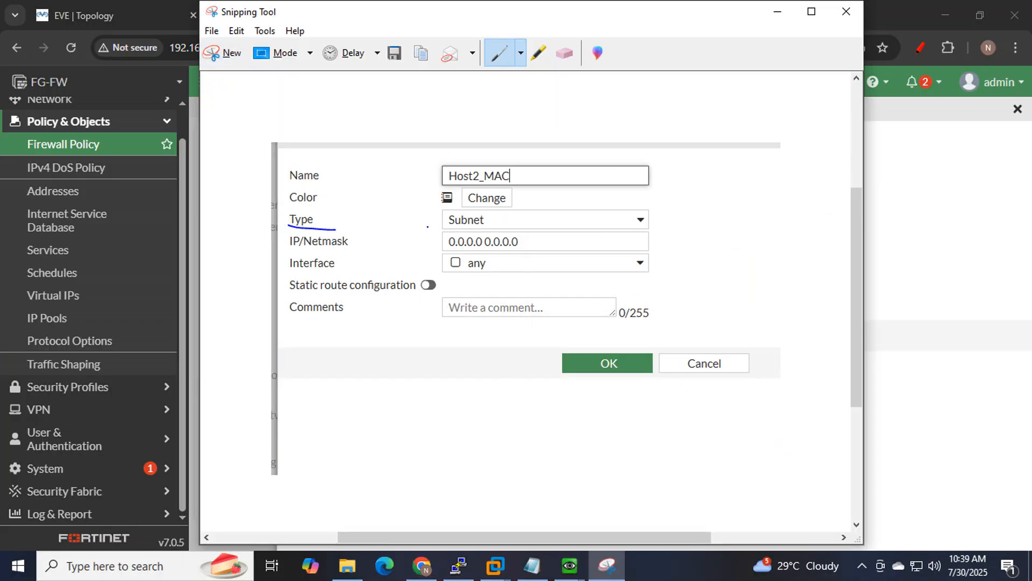
mouse_move(430, 233)
left_mouse_down()
mouse_move(507, 221)
mouse_move(441, 208)
mouse_move(463, 233)
left_mouse_up()
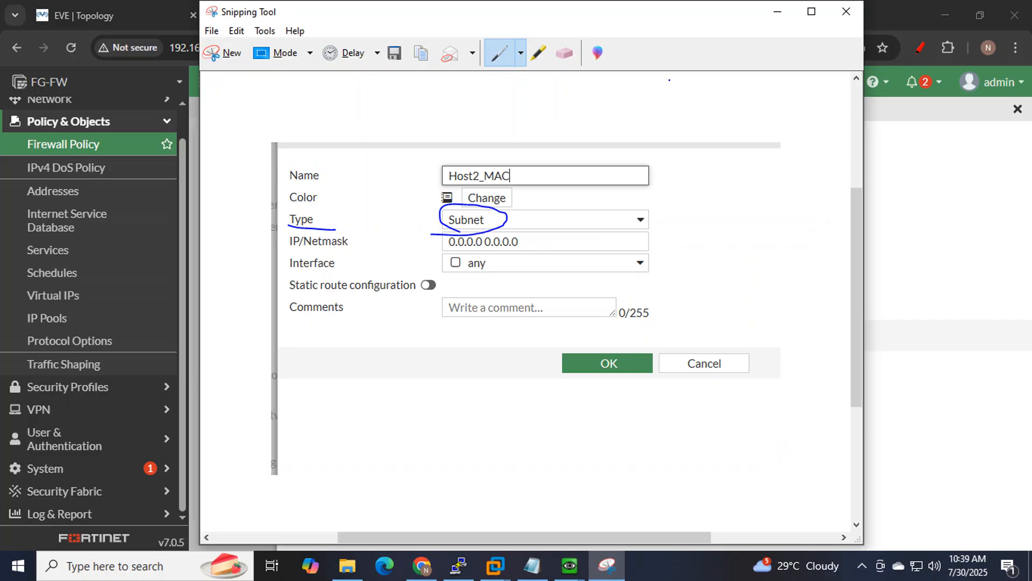
left_click(777, 11)
left_click(640, 190)
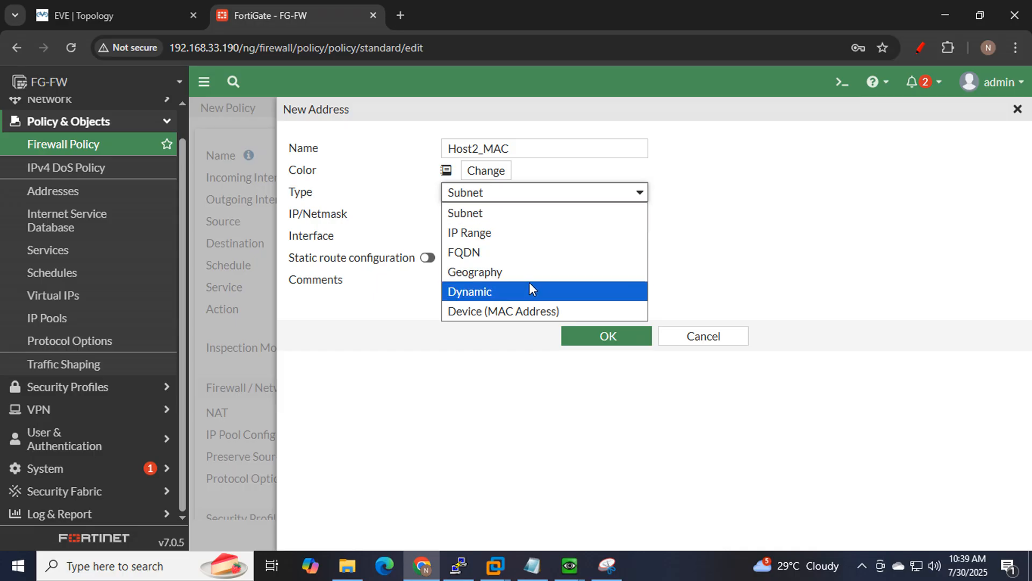
Set Host2_MAC's type to Device (MAC Address).
left_click(512, 315)
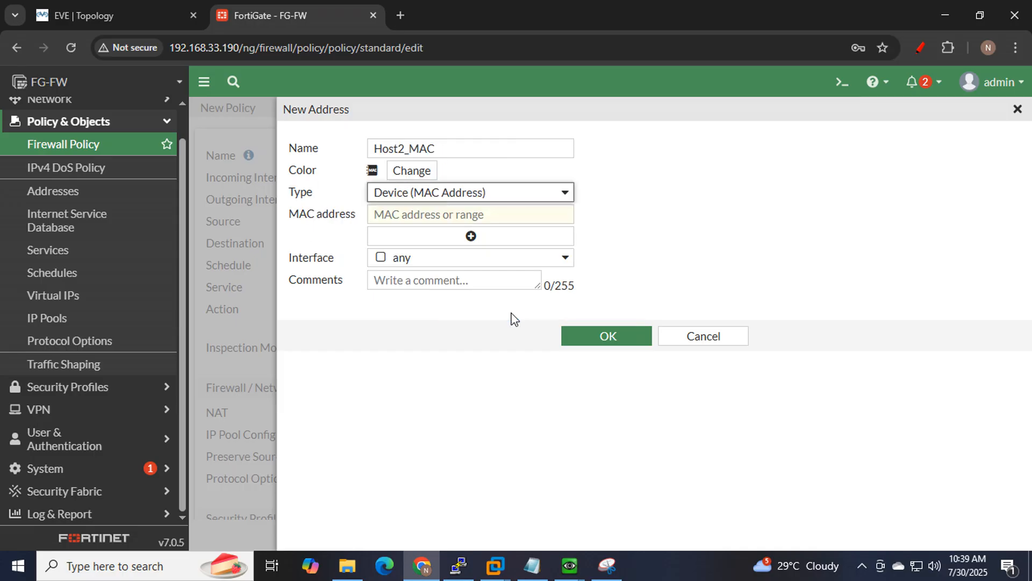
left_click(404, 212)
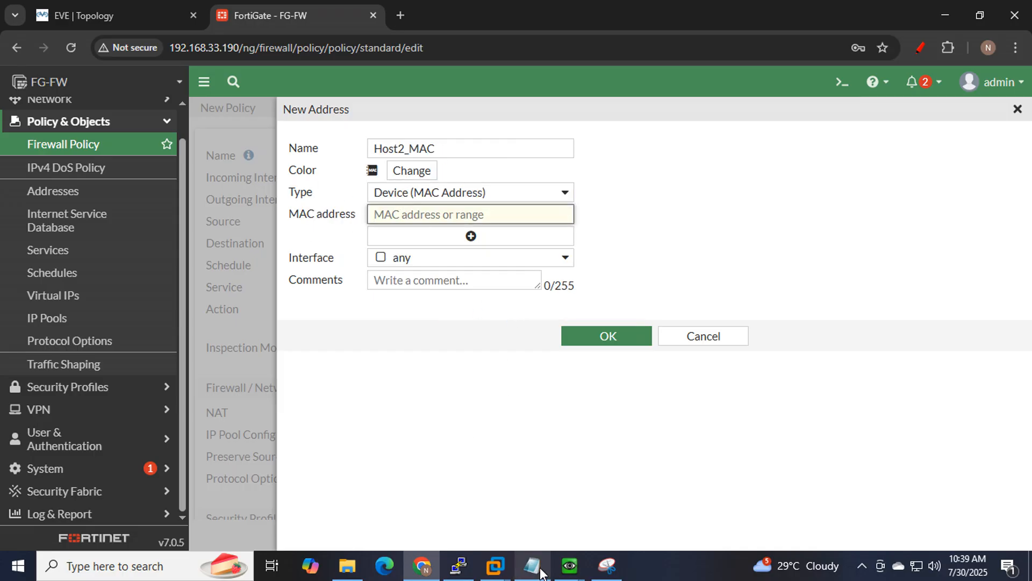
mouse_move(565, 570)
left_click(589, 540)
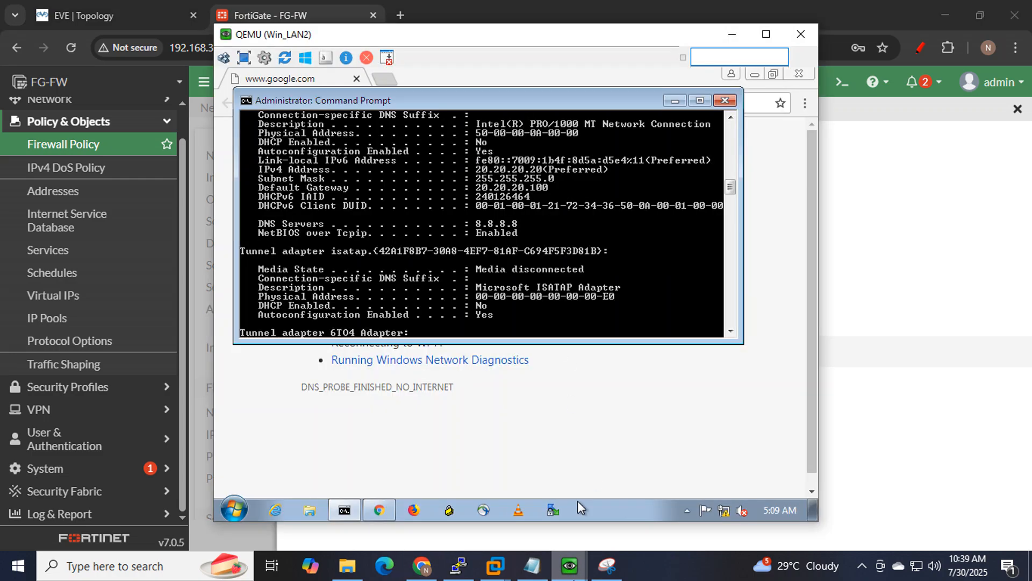
Snip Win_LAN2's physical address 50-00-00-0A-00-00 and mark it with the pen.
left_click(607, 565)
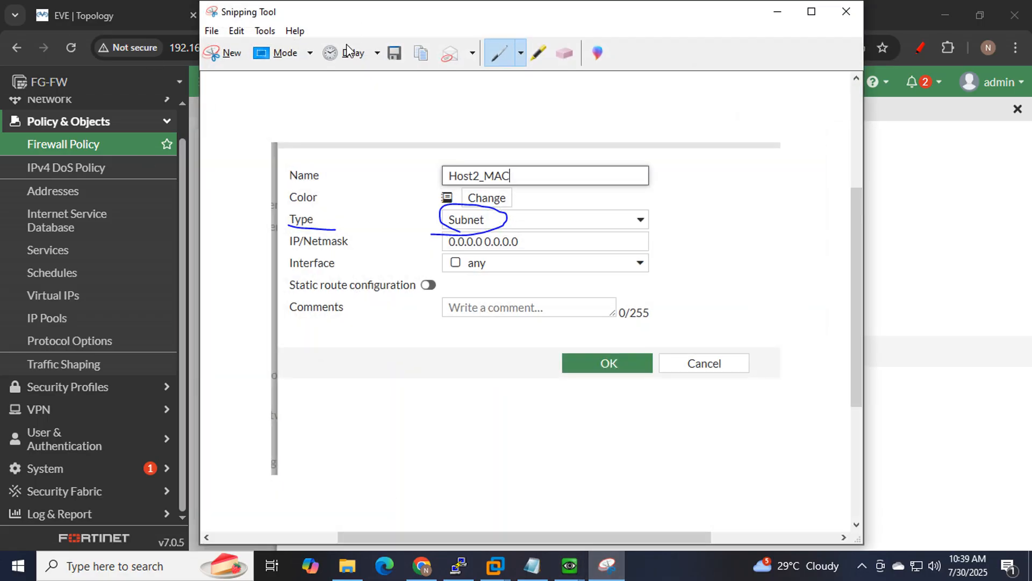
left_click(215, 53)
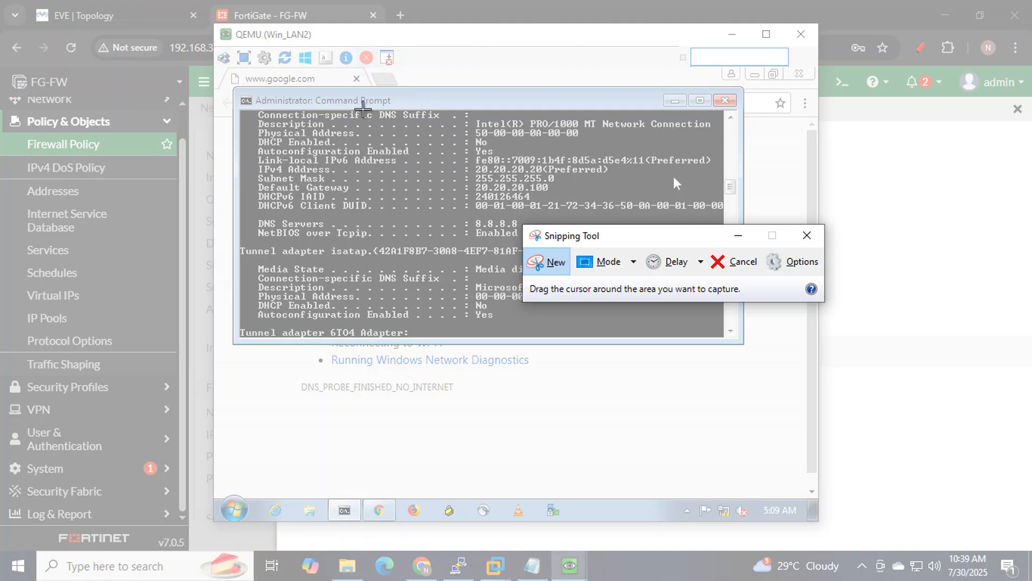
left_click_drag(248, 120, 615, 145)
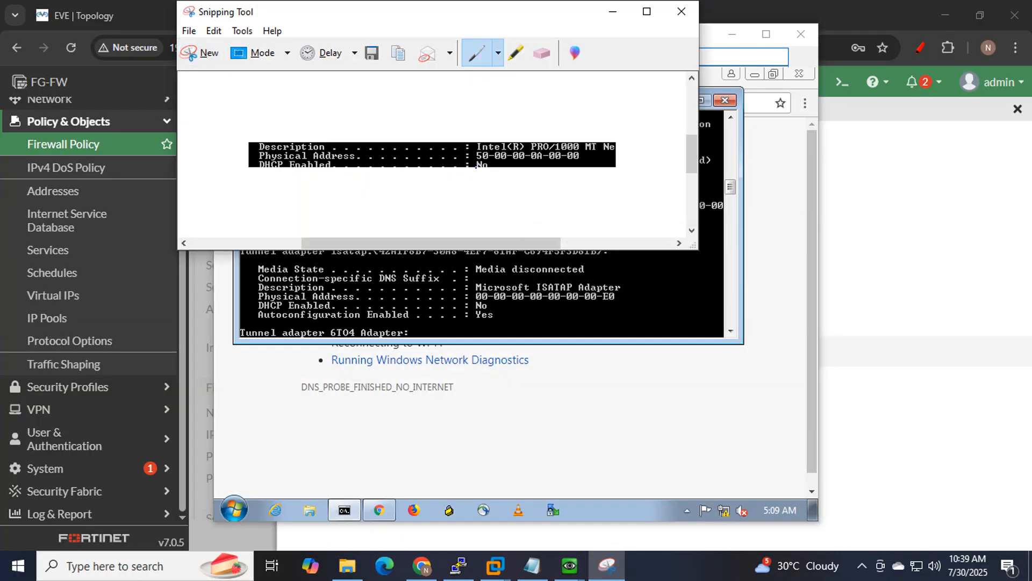
left_click_drag(475, 164, 581, 166)
left_click(732, 35)
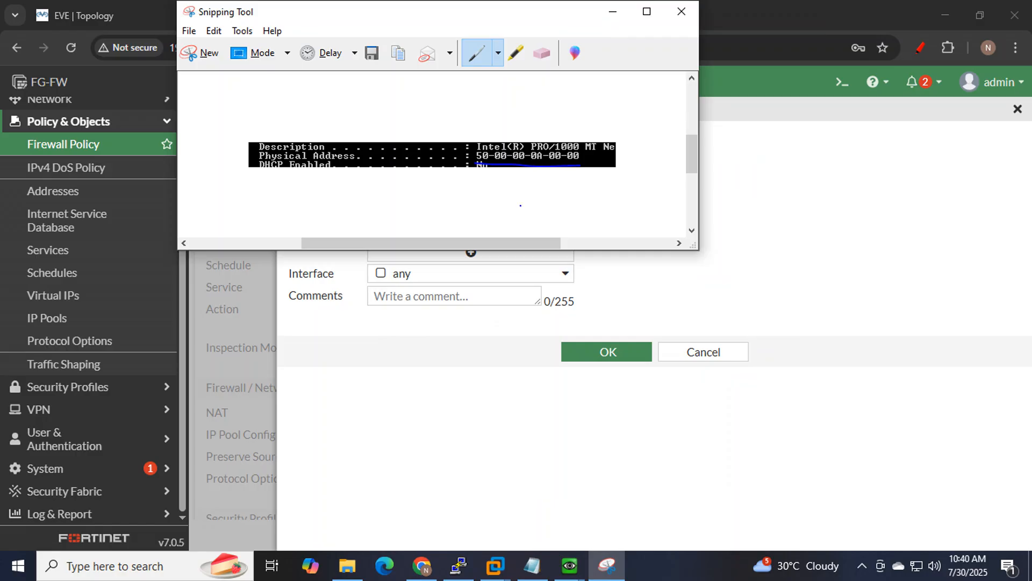
left_click_drag(442, 18, 499, 309)
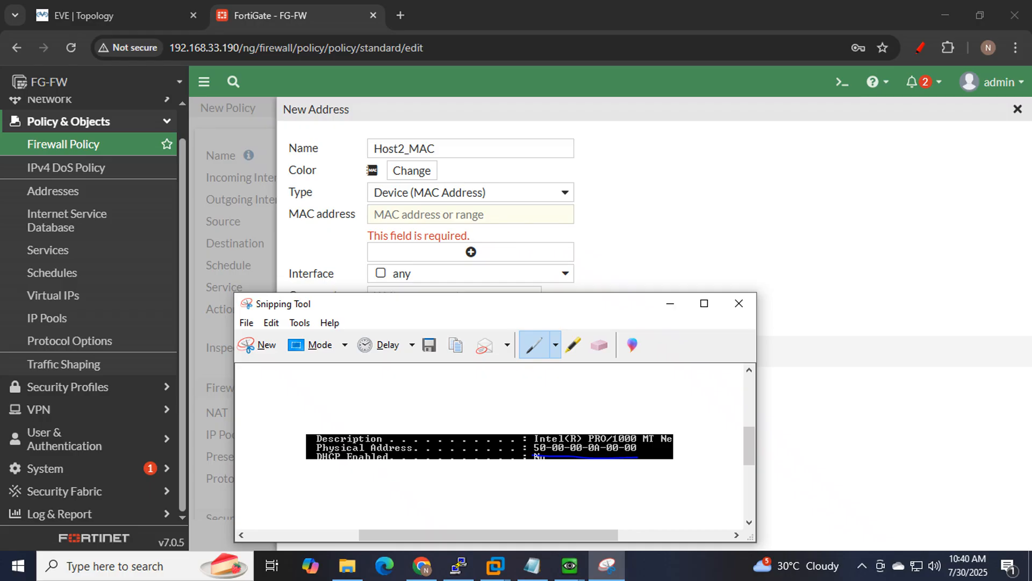
left_click_drag(557, 456, 640, 458)
Enter MAC address 50:00:00:0A:00:00 for Host2_MAC, checking it against the snip.
left_click(417, 215)
type("5")
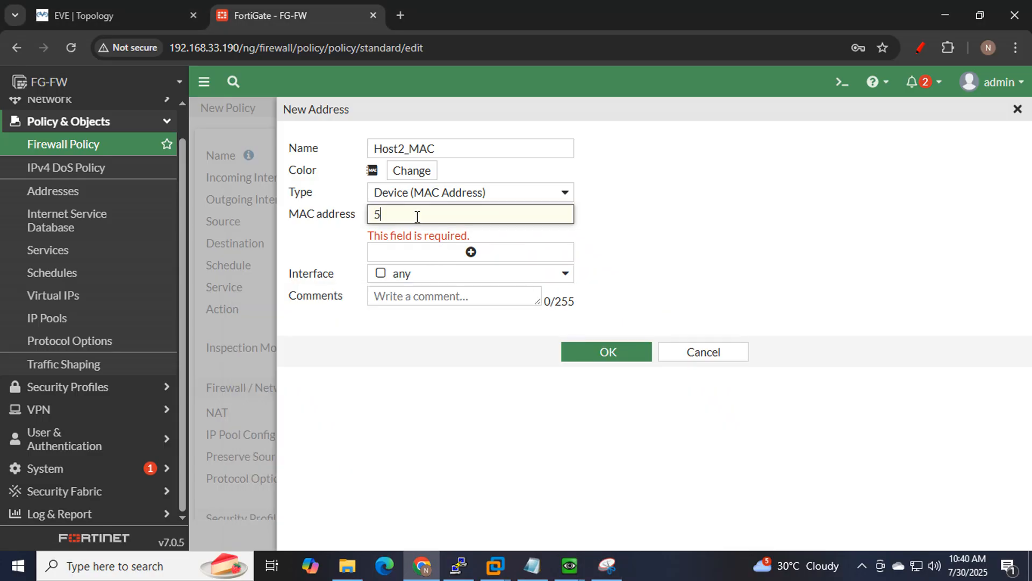
type("0:00:00:0A")
left_click(607, 565)
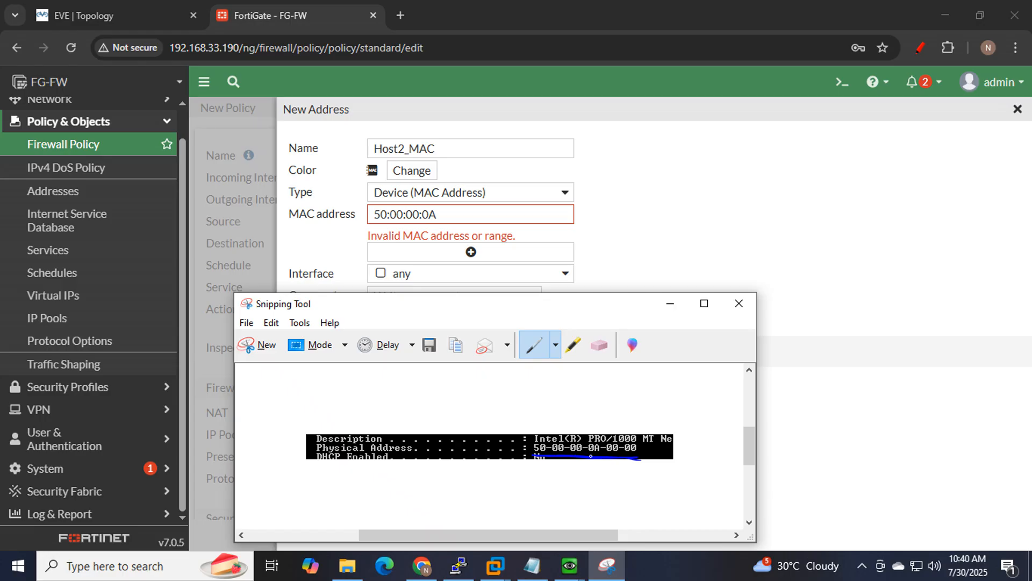
left_click_drag(609, 455, 627, 454)
left_click(465, 215)
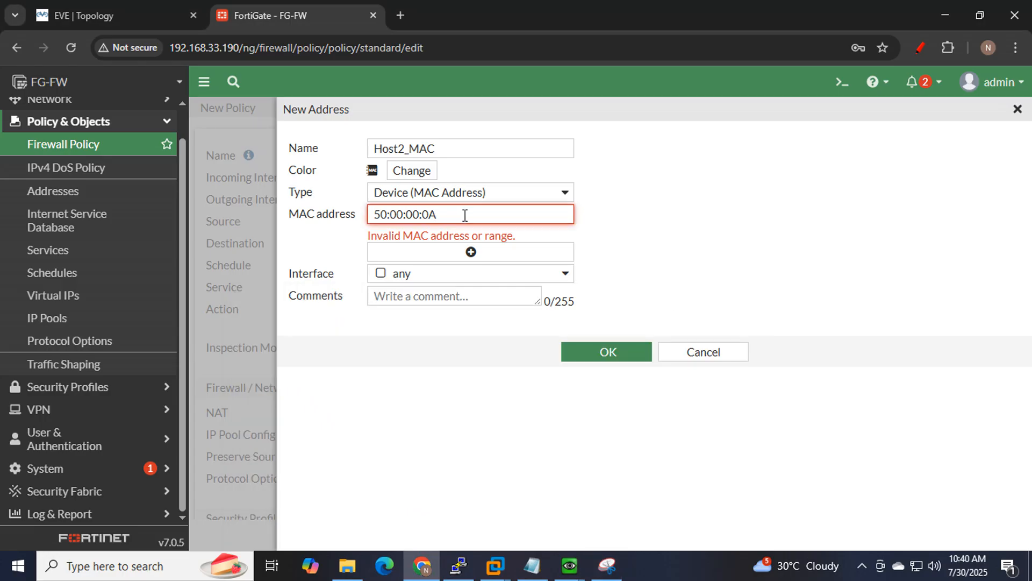
type(":00:00")
left_click(656, 275)
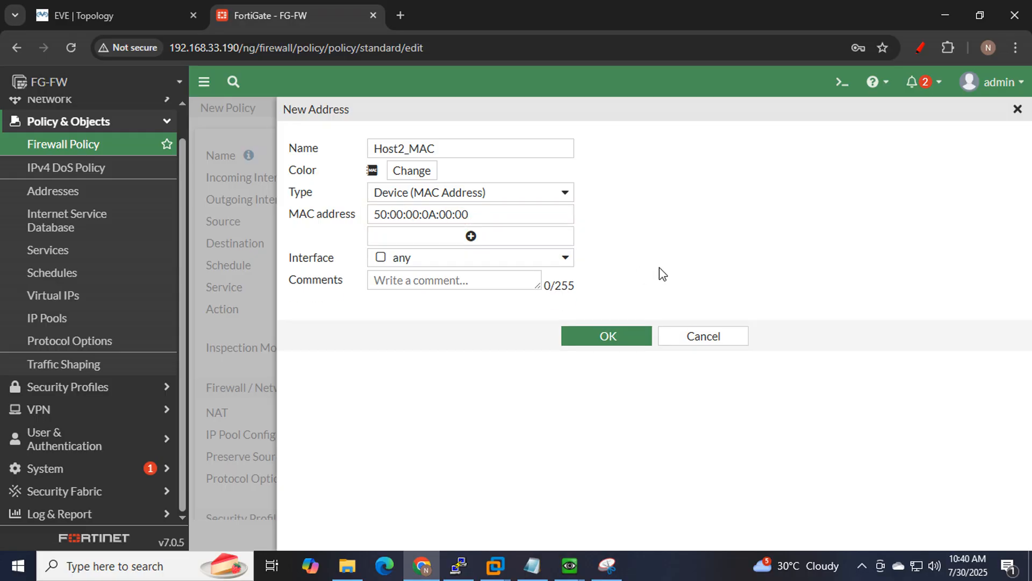
Add and remove an extra MAC row, then save the Host2_MAC address object.
left_click(603, 566)
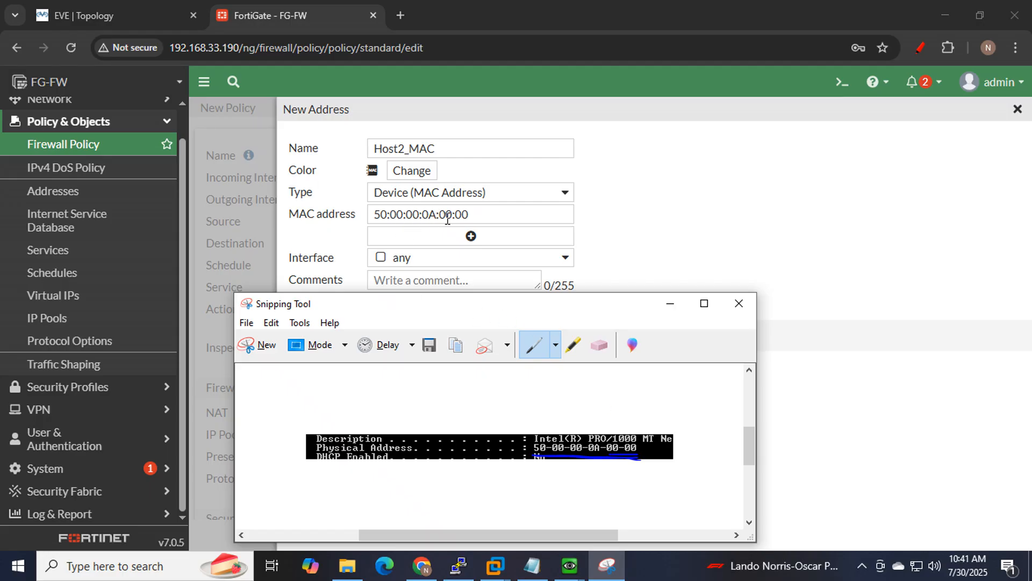
left_click(644, 218)
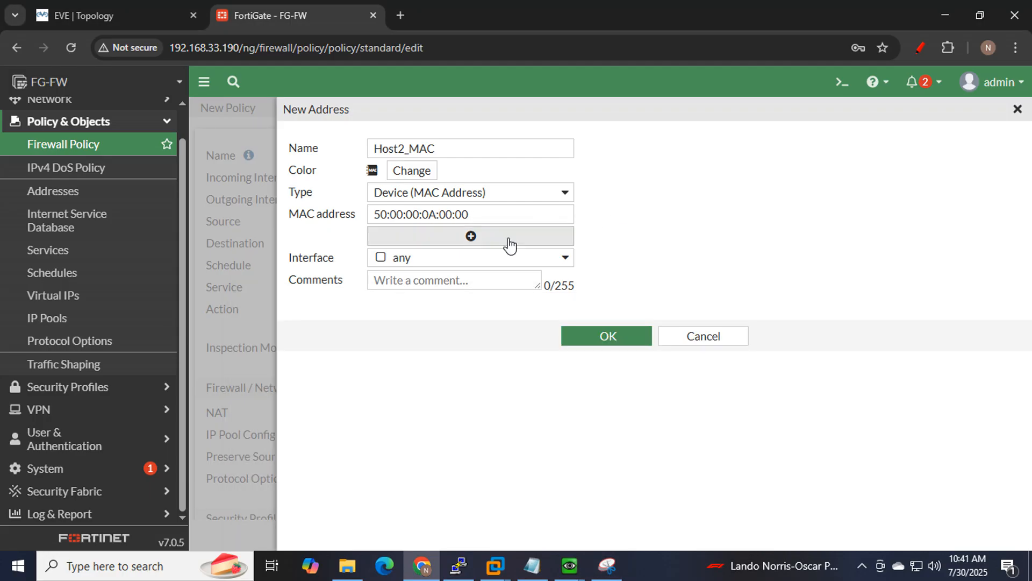
left_click(476, 241)
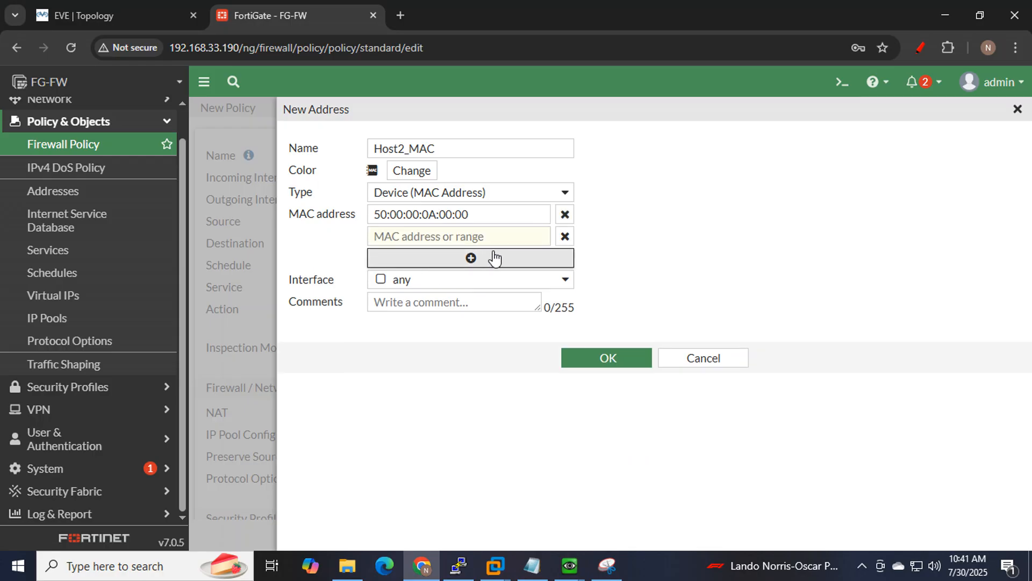
left_click(565, 236)
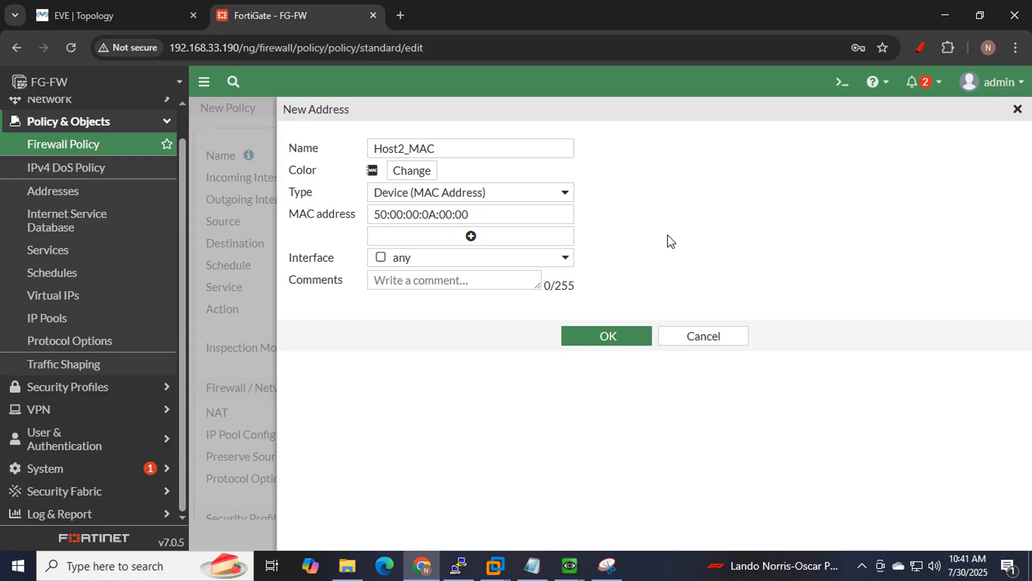
left_click(612, 338)
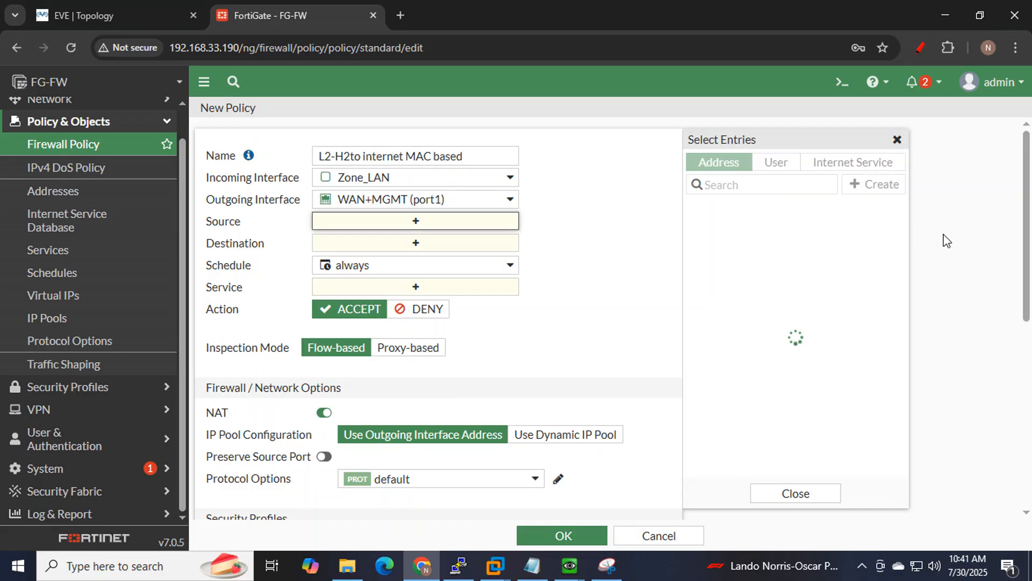
mouse_move(754, 341)
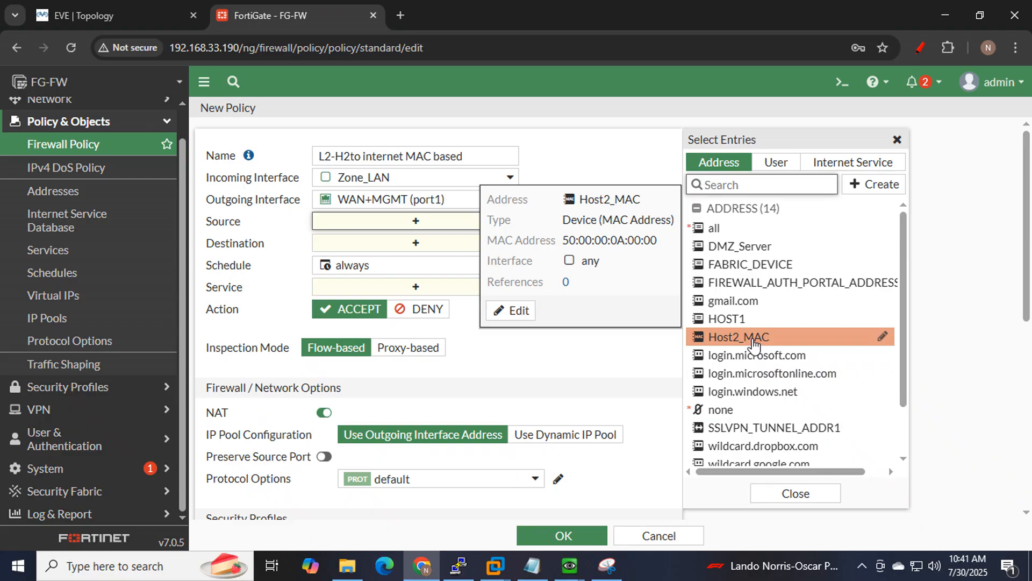
left_click(614, 357)
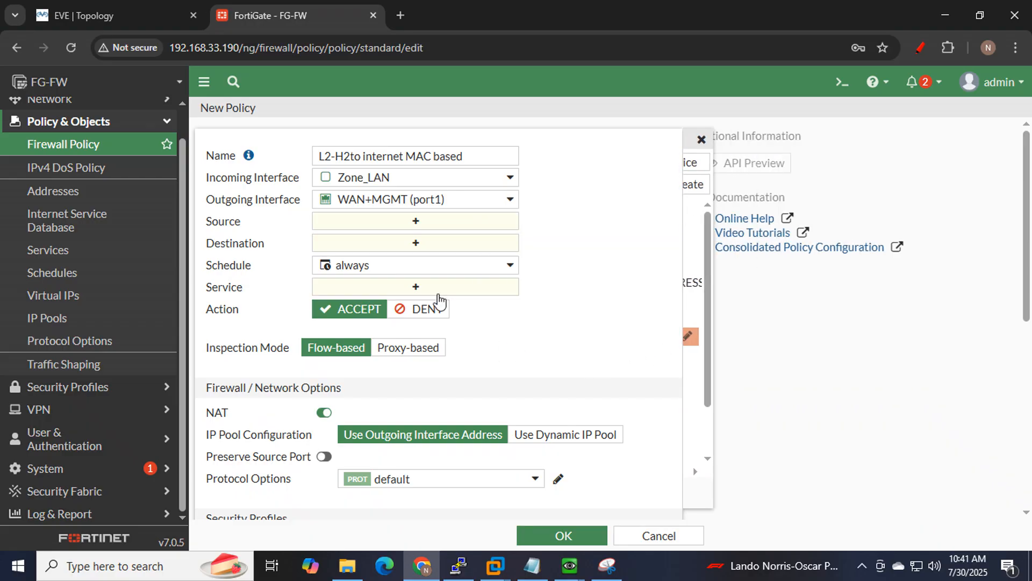
left_click(402, 223)
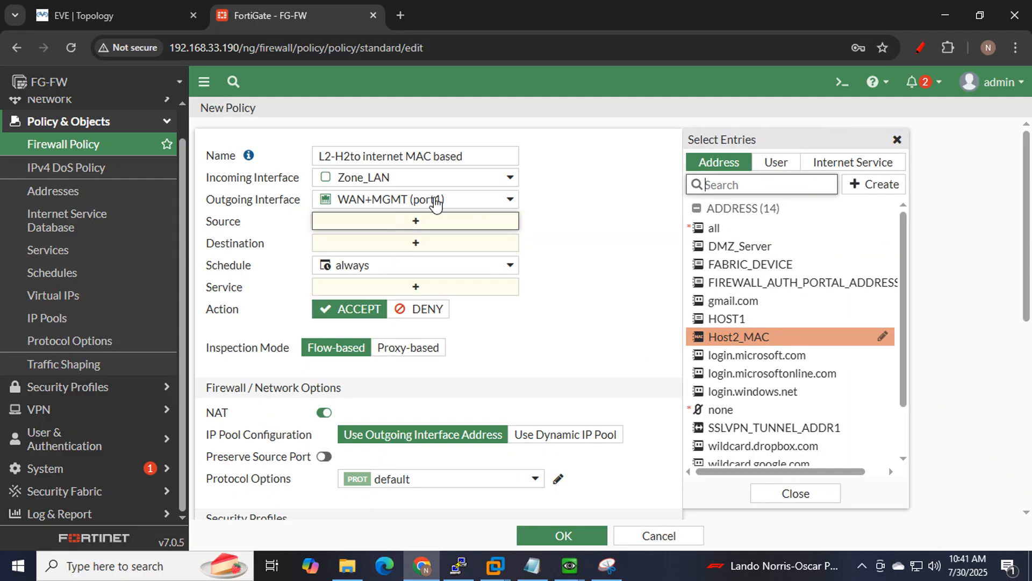
Set the policy source to Host2_MAC, destination all, and service ALL.
left_click(734, 338)
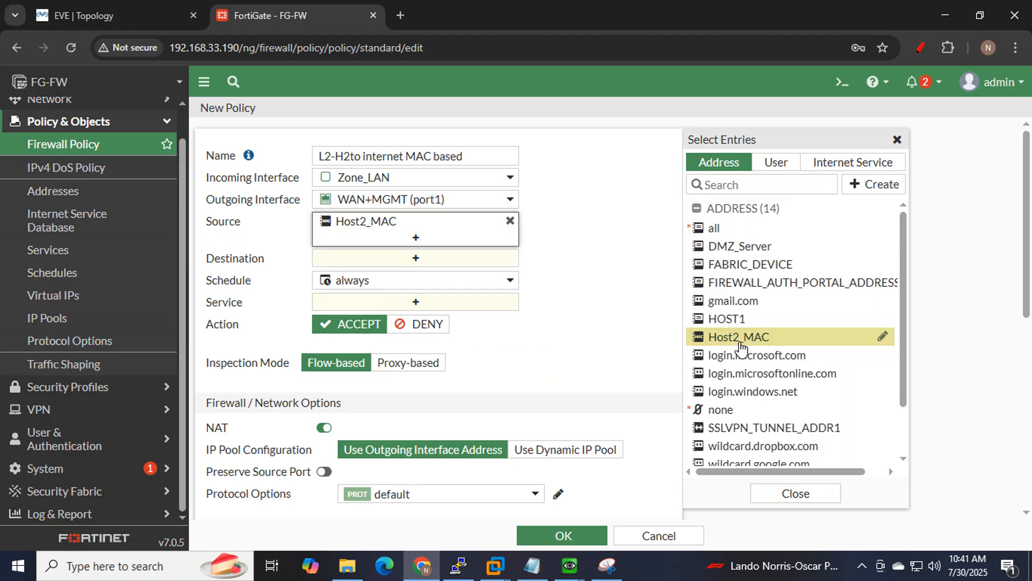
left_click(594, 292)
left_click(405, 259)
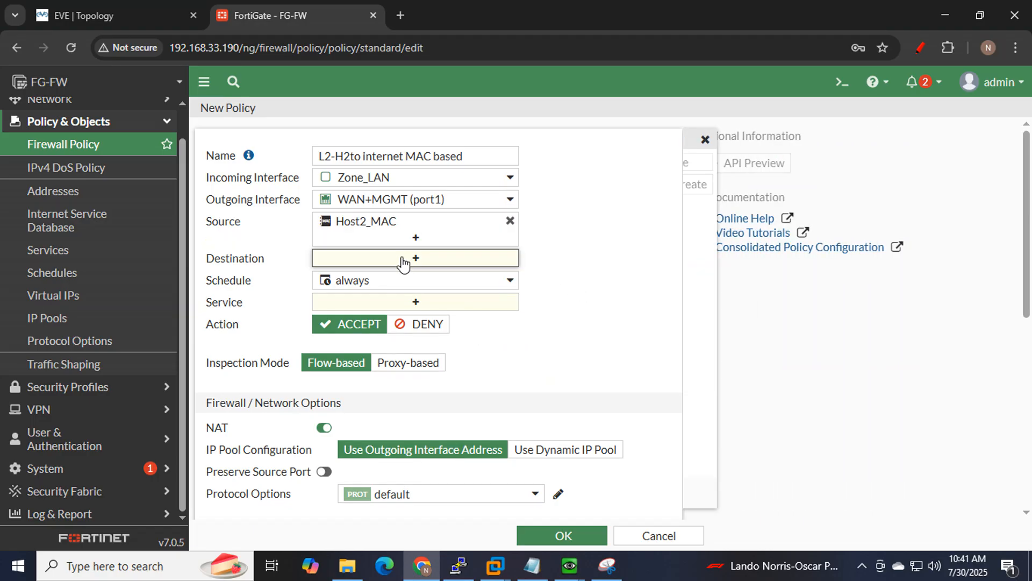
left_click(709, 228)
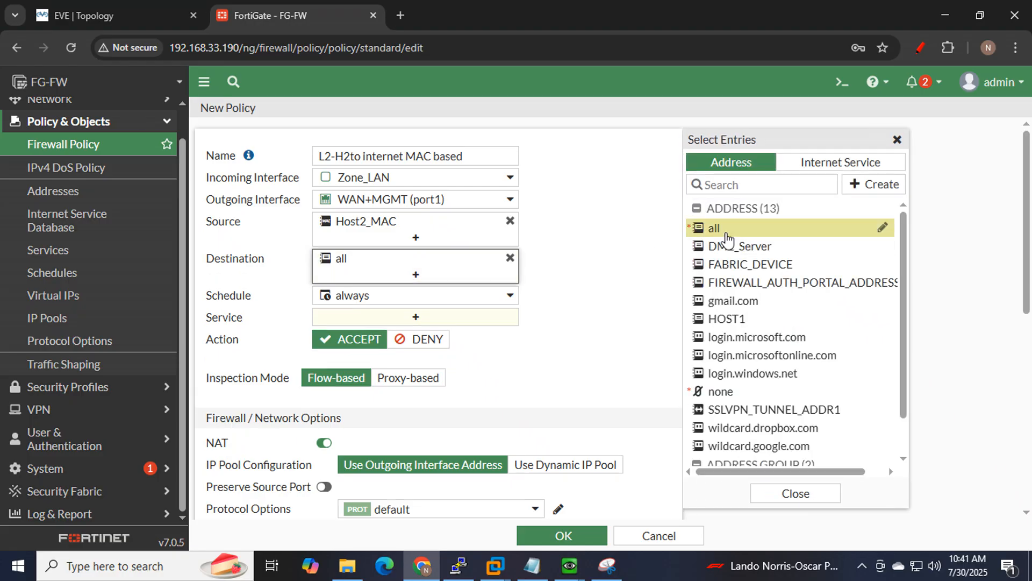
left_click(366, 316)
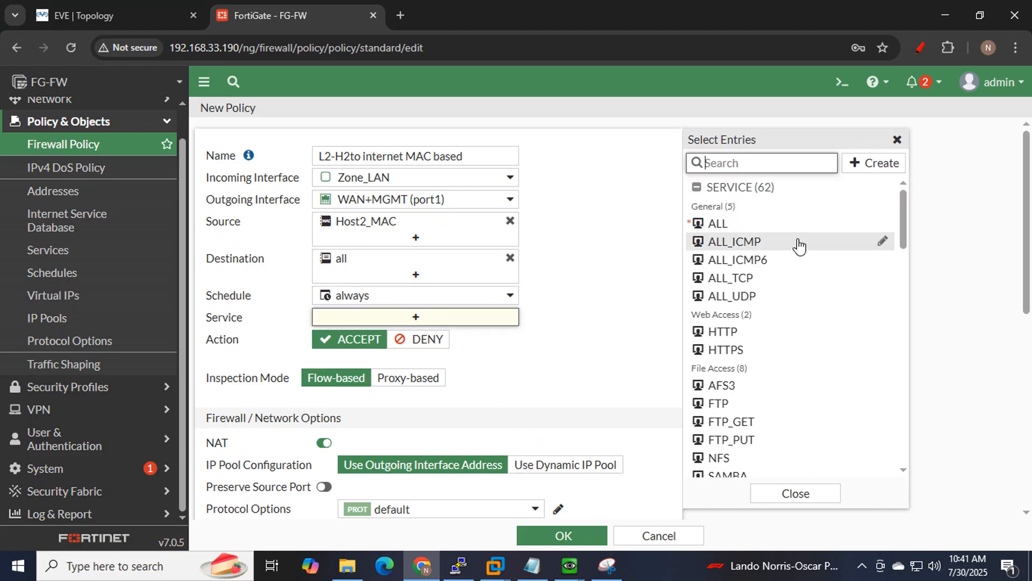
left_click(726, 228)
Set the policy's Log Allowed Traffic to All Sessions.
scroll(645, 304, "down", 4)
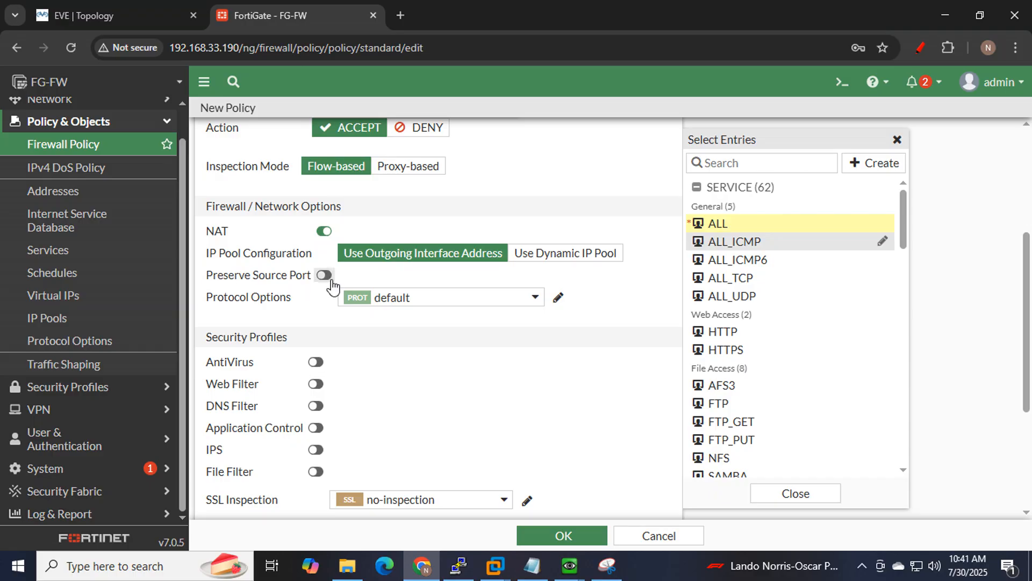
scroll(450, 292, "down", 3)
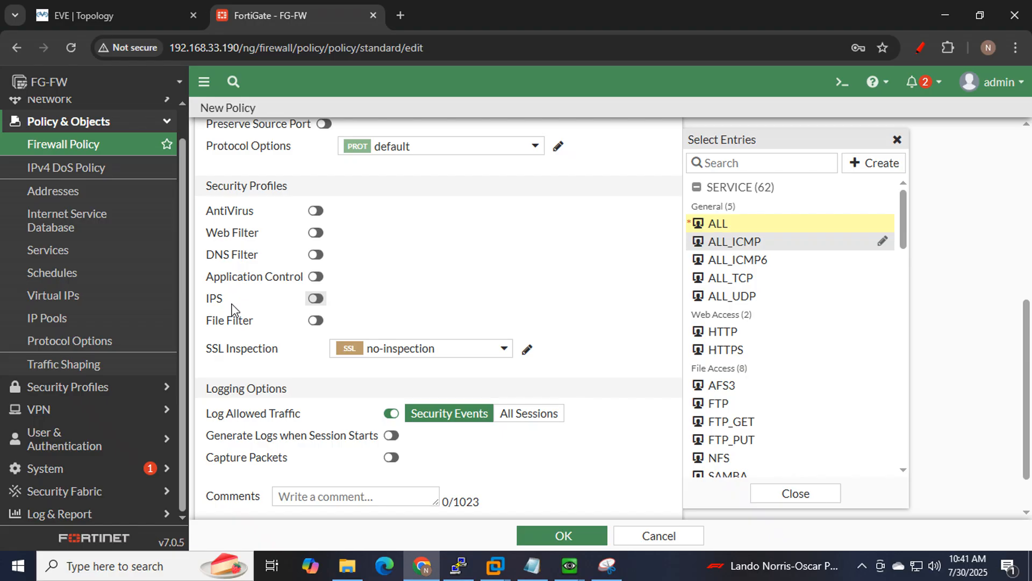
scroll(554, 291, "down", 1)
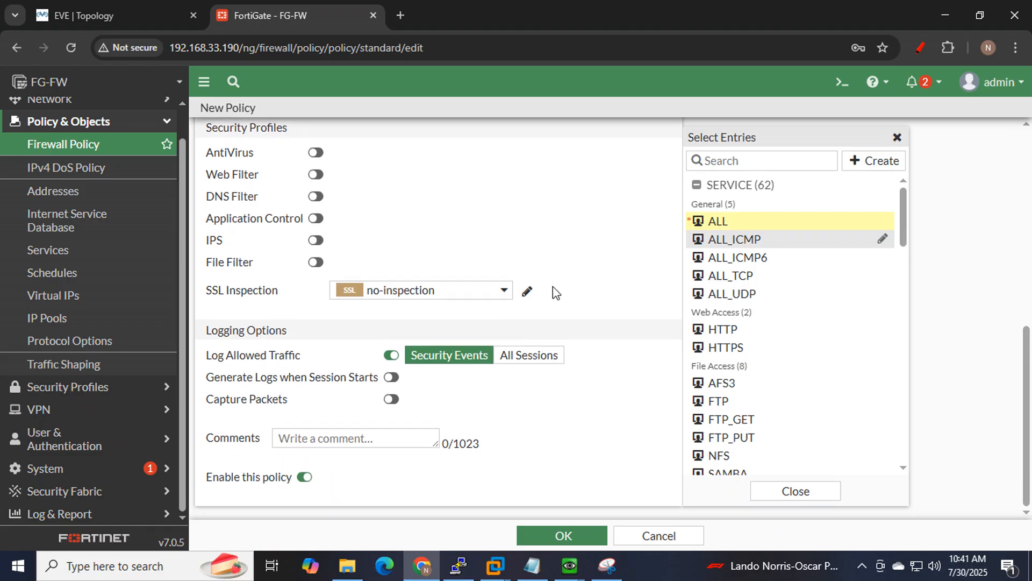
left_click(526, 363)
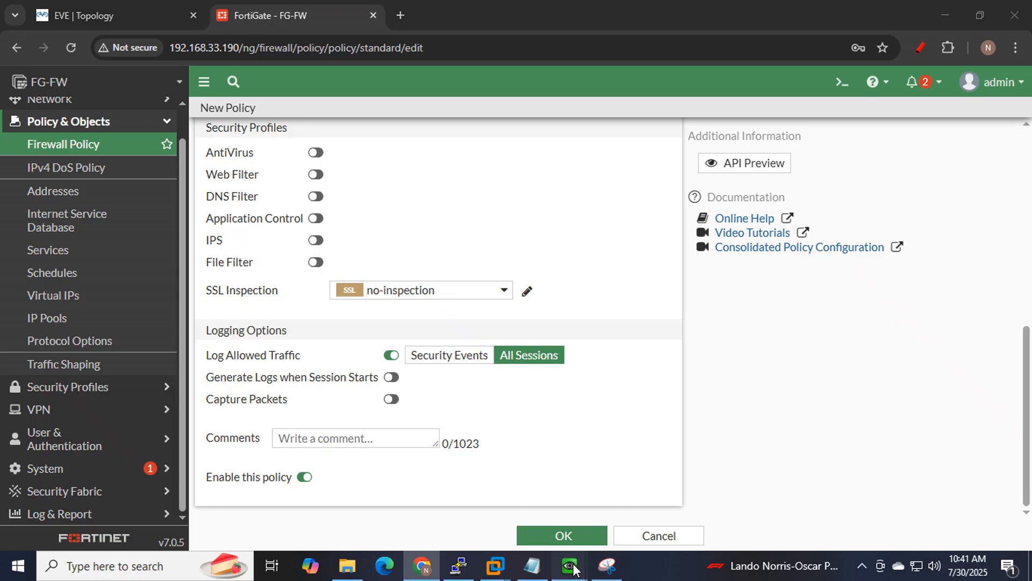
Restart the continuous ping to 8.8.8.8 in Win_LAN2's Command Prompt.
mouse_move(569, 565)
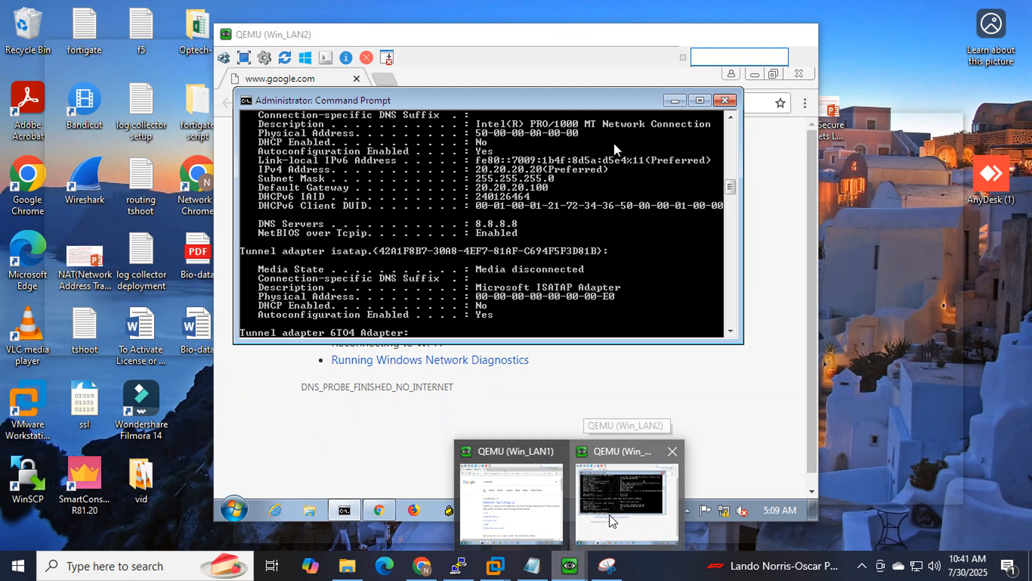
left_click(611, 521)
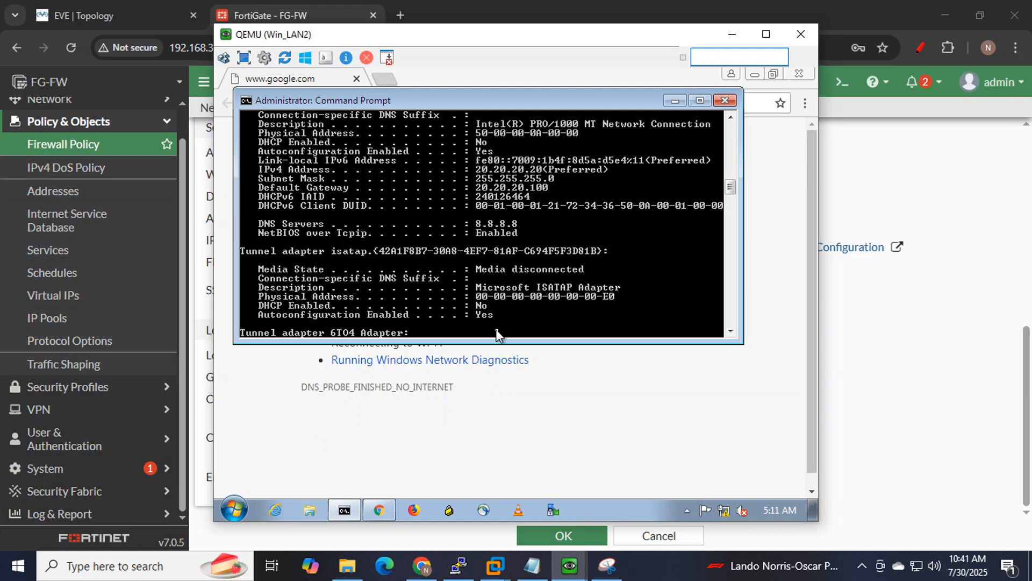
key("Return")
key("Up")
key("Up")
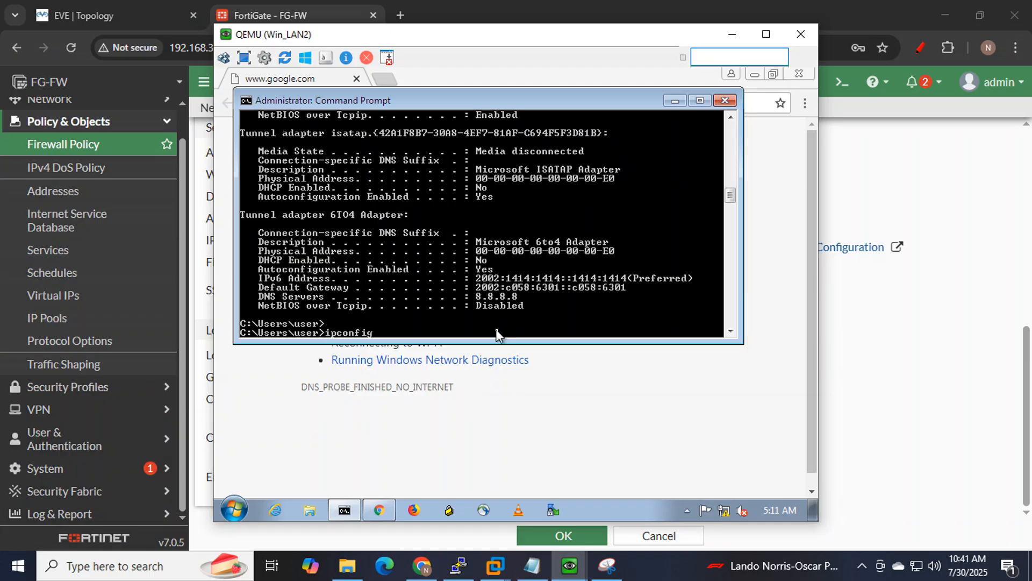
key("Up")
key("Return")
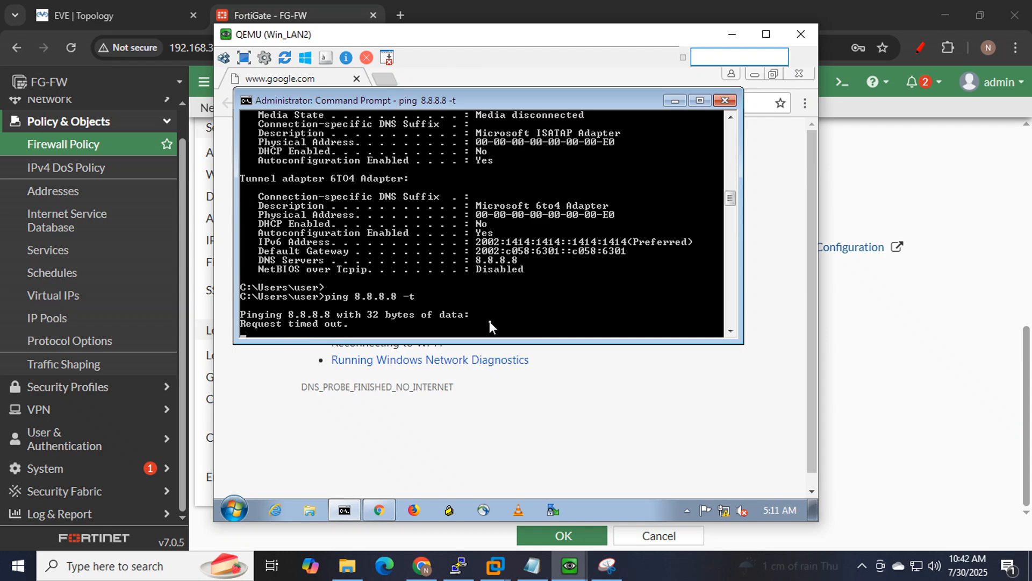
Save the 'L2-H2to internet MAC based' policy and return to Win_LAN2.
left_click(874, 332)
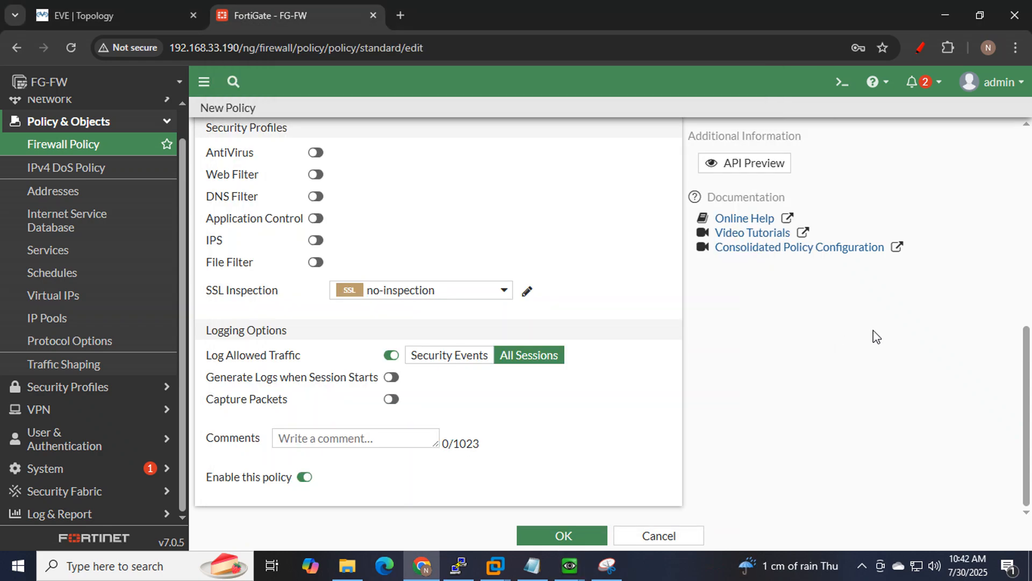
left_click(559, 534)
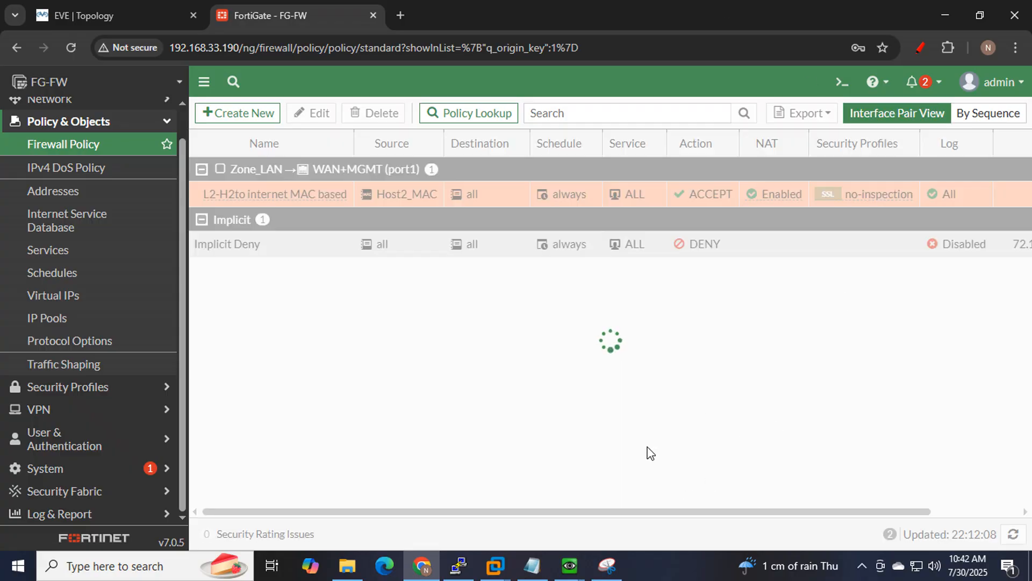
mouse_move(570, 565)
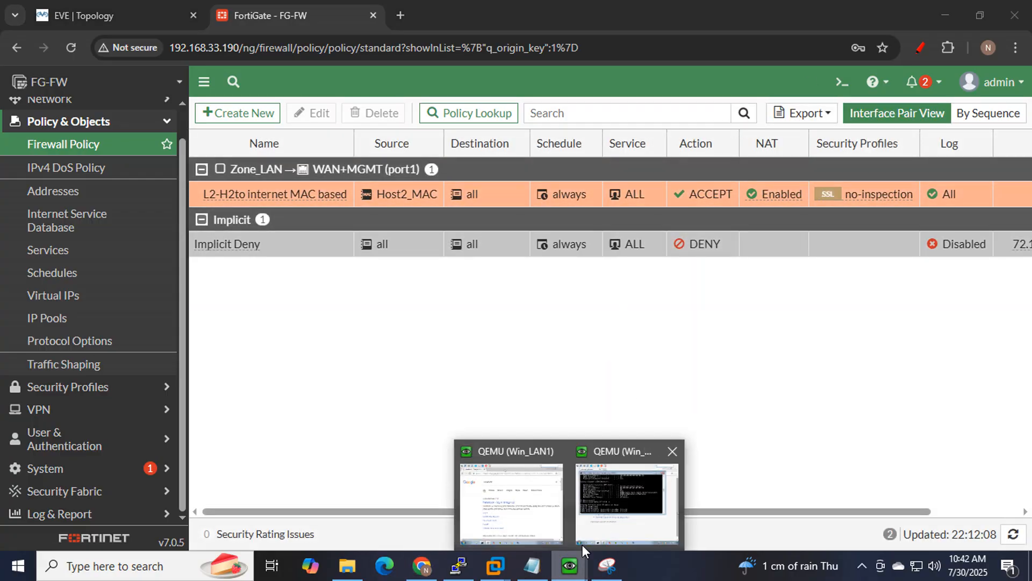
left_click(638, 485)
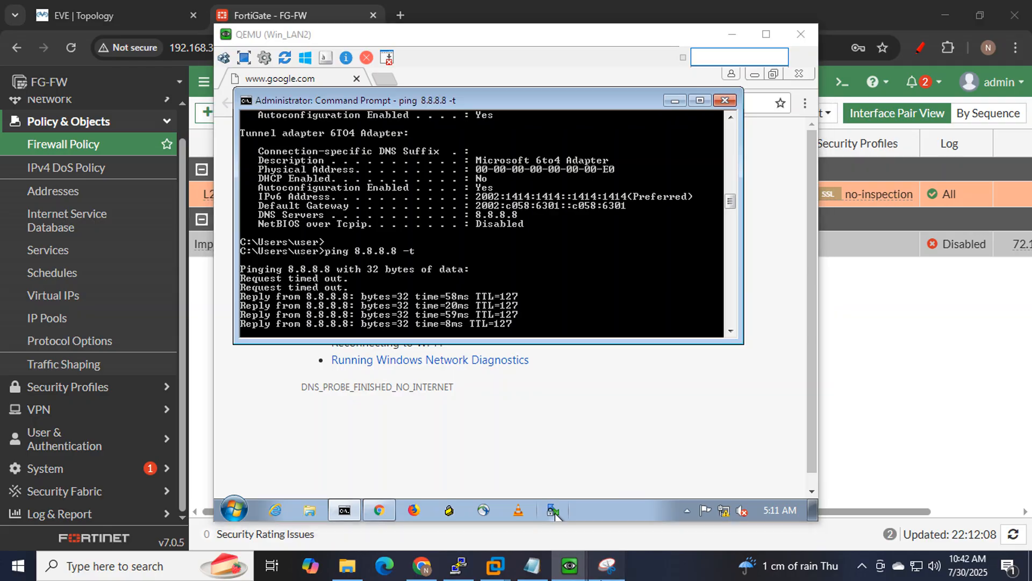
Snip the successful ping replies from 8.8.8.8 and circle them with the pen.
left_click(607, 564)
left_click(267, 346)
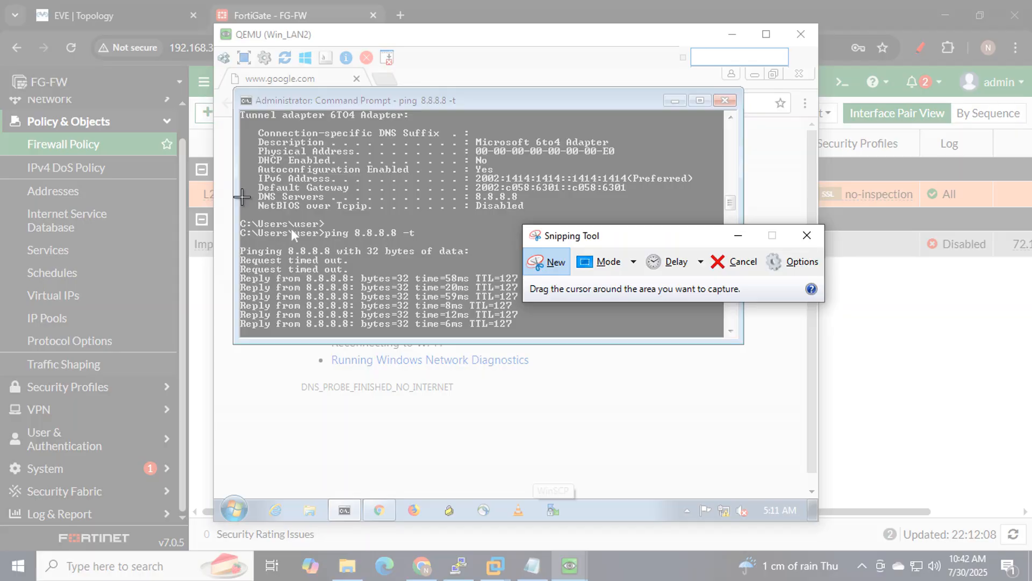
left_click_drag(230, 179, 606, 412)
mouse_move(480, 341)
left_mouse_down()
mouse_move(563, 315)
mouse_move(159, 239)
mouse_move(447, 338)
mouse_move(482, 325)
left_mouse_up()
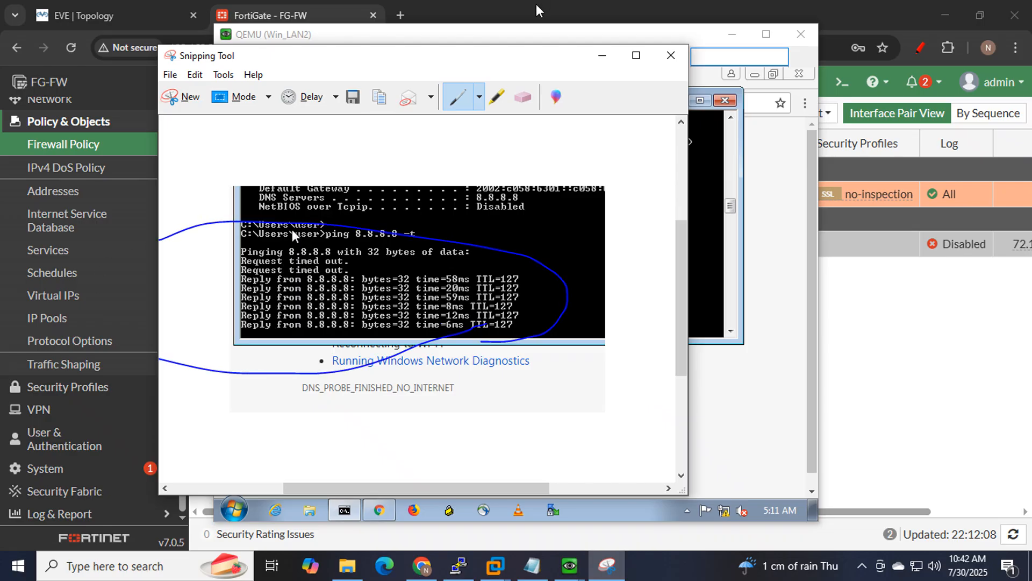
left_click(602, 55)
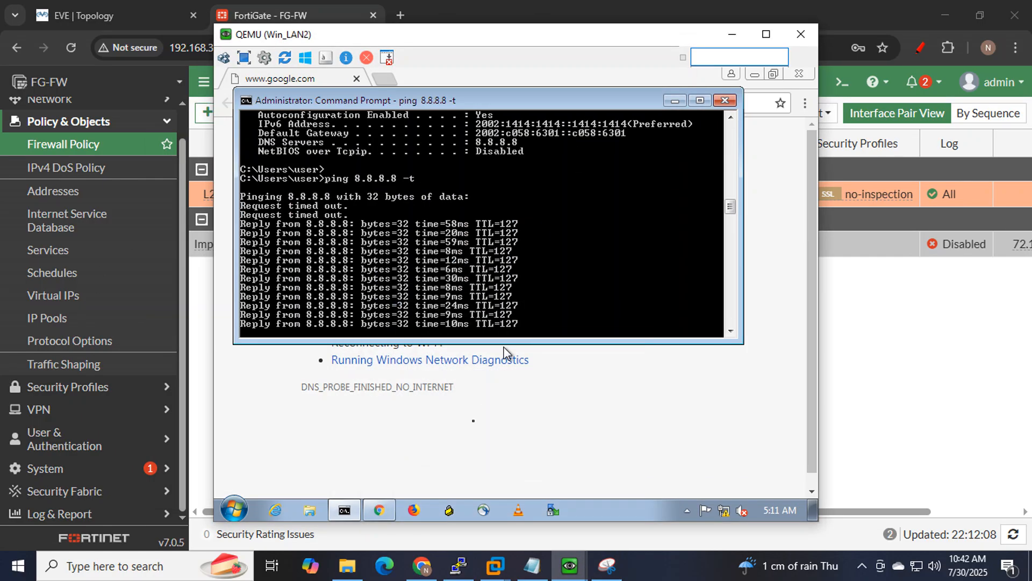
Reload Chrome in Win_LAN2 and search Google for linkedin.
left_click(470, 426)
left_click(270, 104)
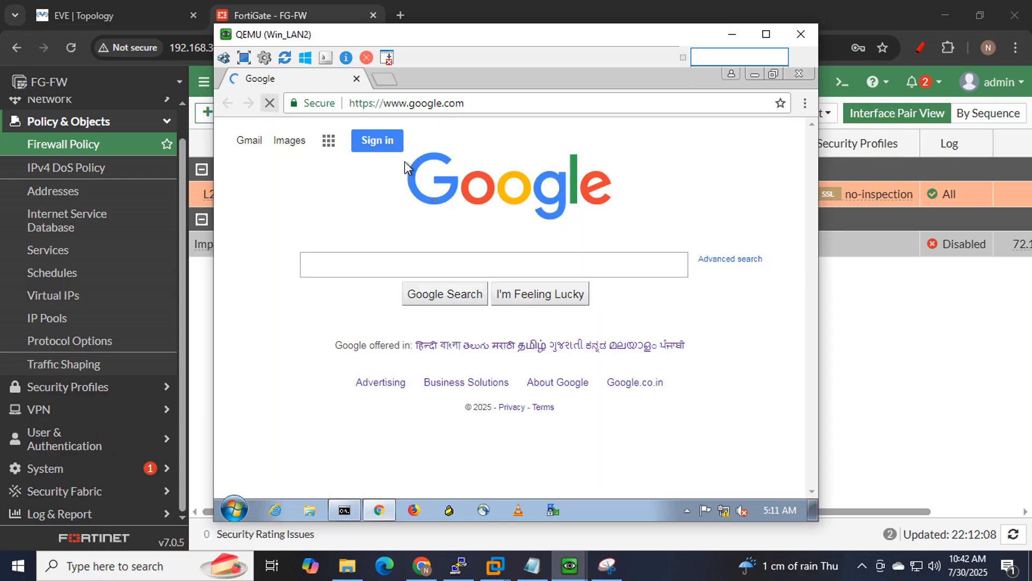
left_click(460, 271)
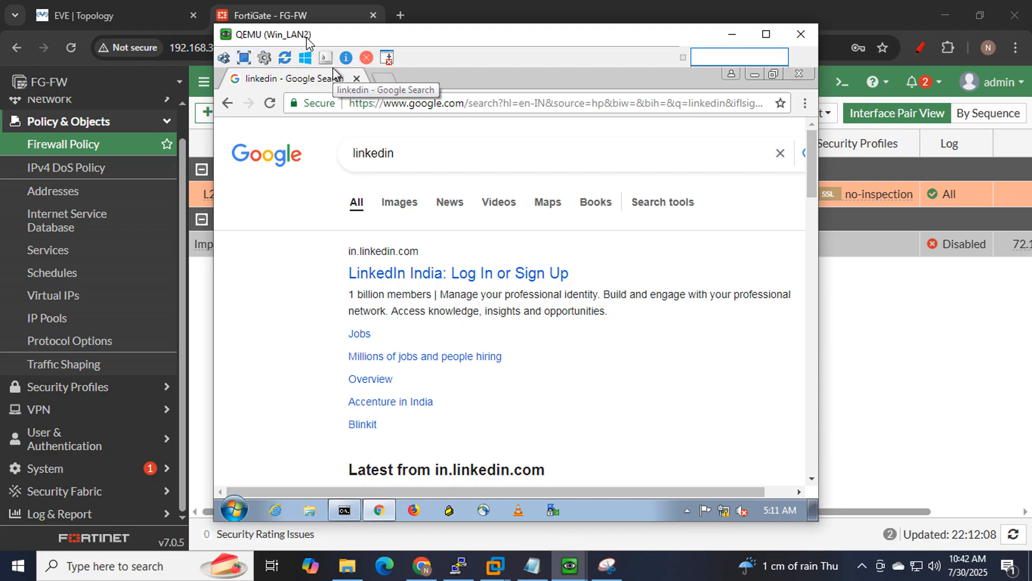
left_click(126, 12)
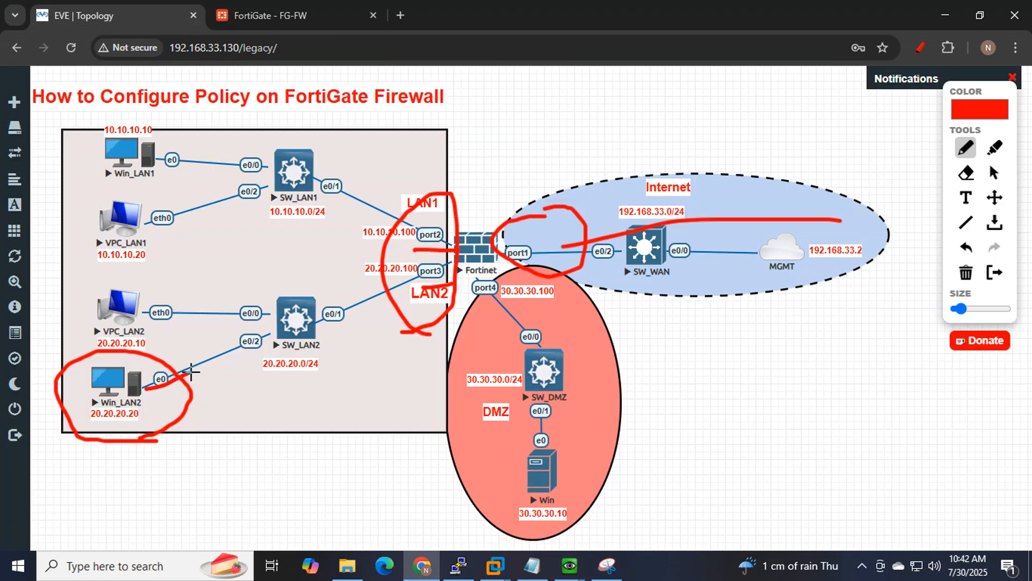
Circle Win_LAN1 on the EVE-NG topology and bring up its console.
left_click_drag(191, 371, 215, 385)
mouse_move(181, 185)
left_mouse_down()
mouse_move(90, 164)
mouse_move(153, 115)
mouse_move(174, 184)
left_mouse_up()
mouse_move(585, 575)
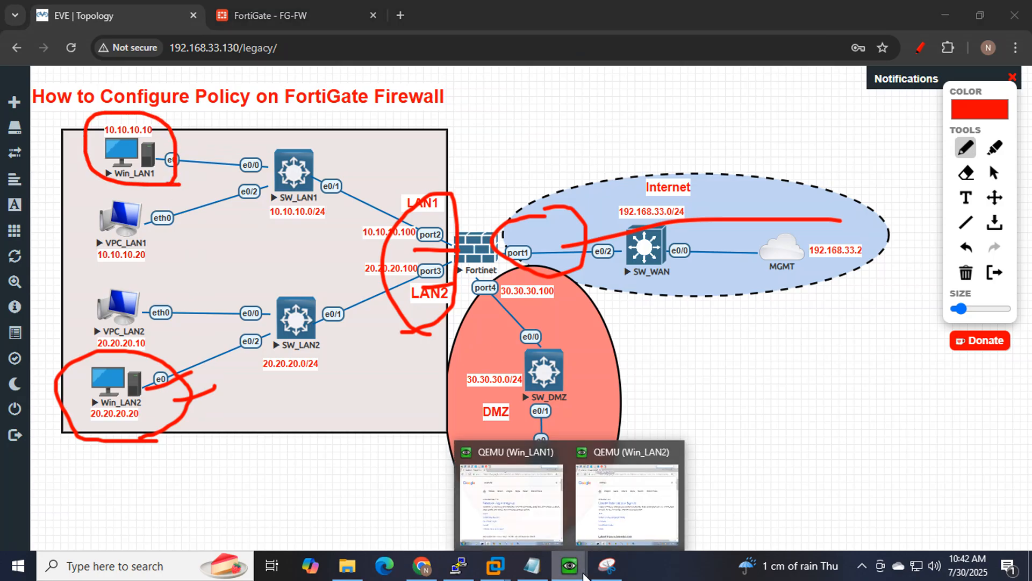
left_click(520, 466)
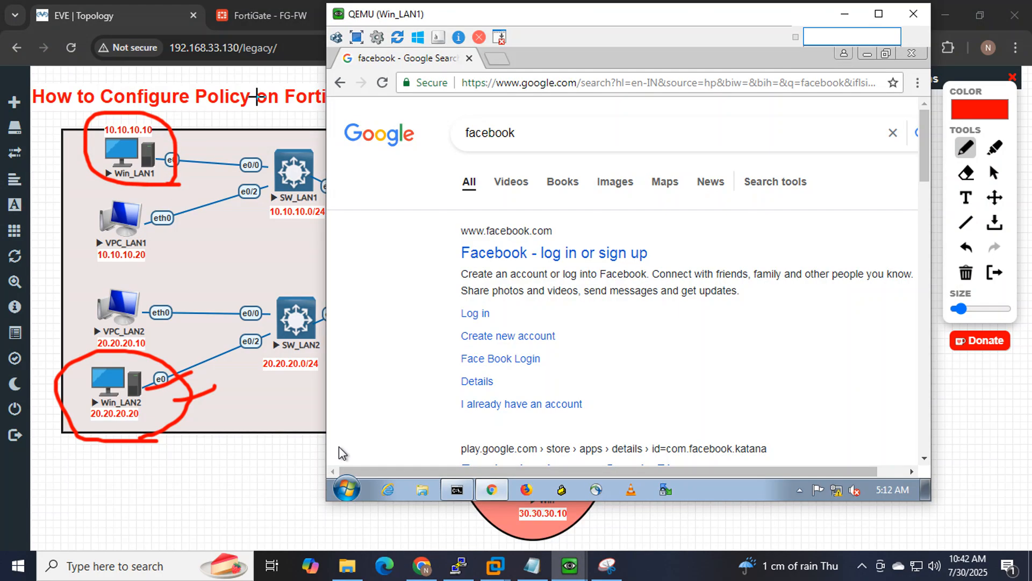
Reload Win_LAN1's facebook search and show its ping to 8.8.8.8 timing out.
left_click(383, 83)
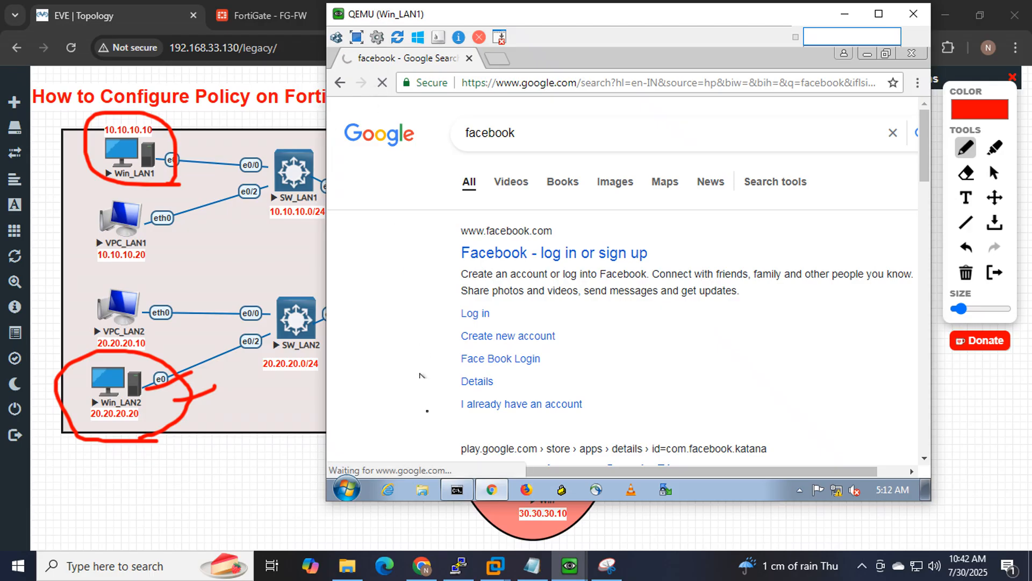
left_click(456, 490)
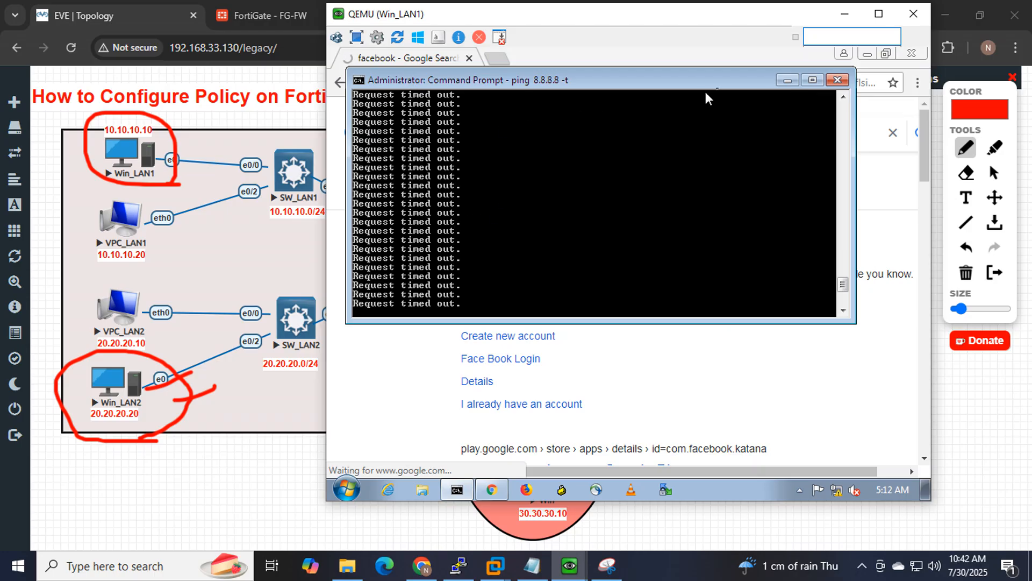
left_click(786, 80)
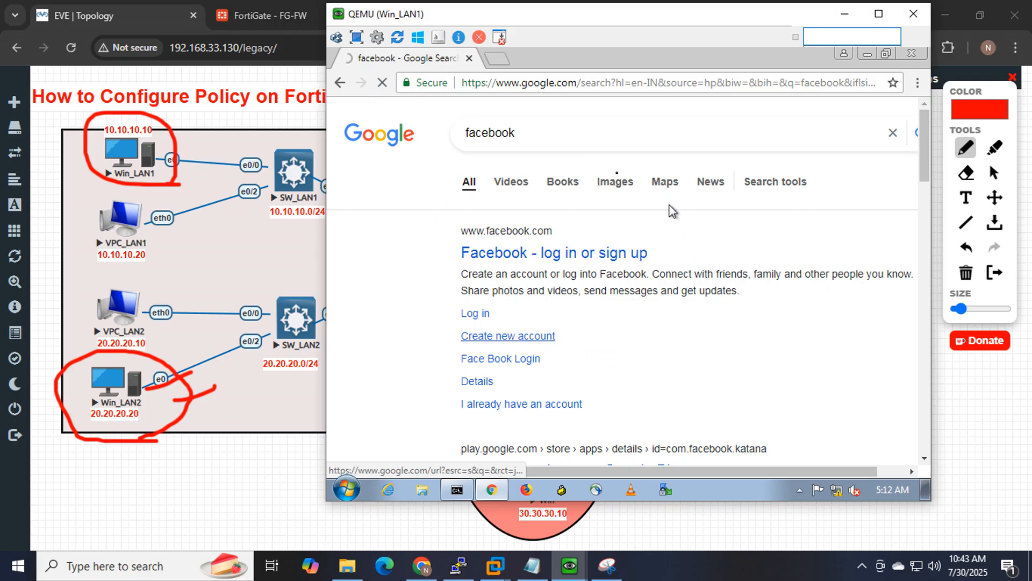
left_click(164, 175)
left_click_drag(166, 171, 225, 122)
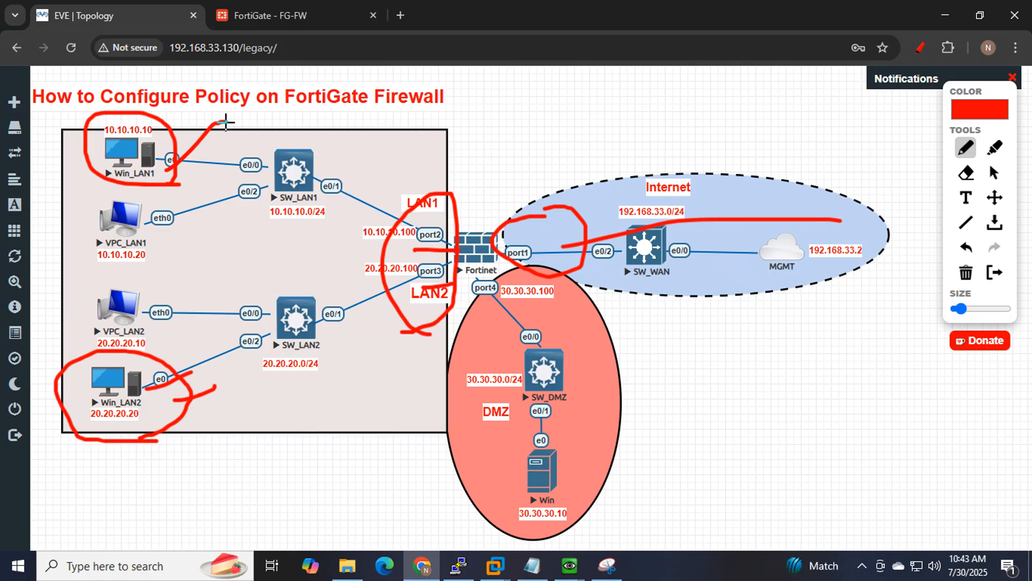
In the policy notes, finish note 3 'allow more then one host' so it ends with MAC+ip.
left_click(532, 565)
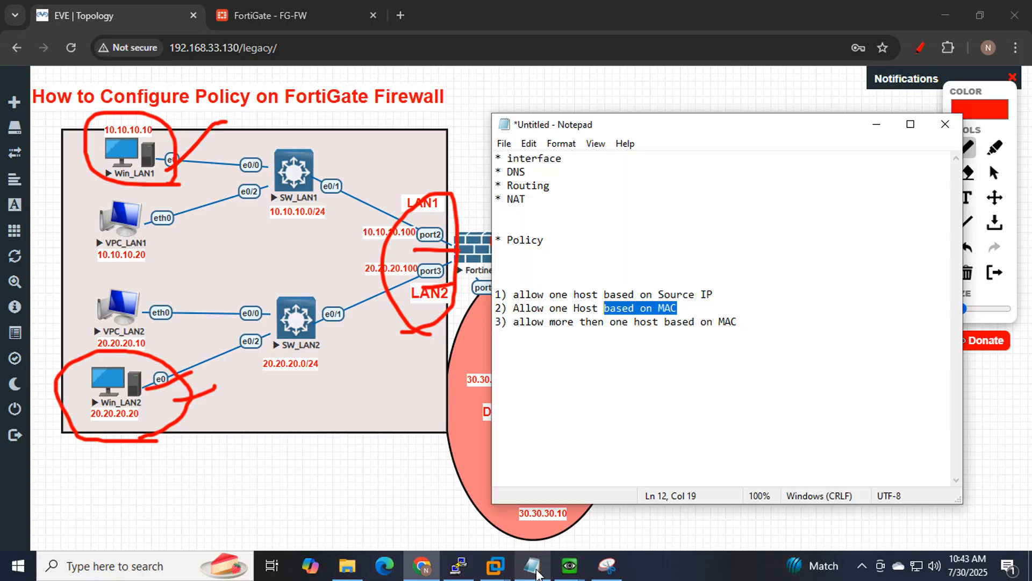
left_click(692, 371)
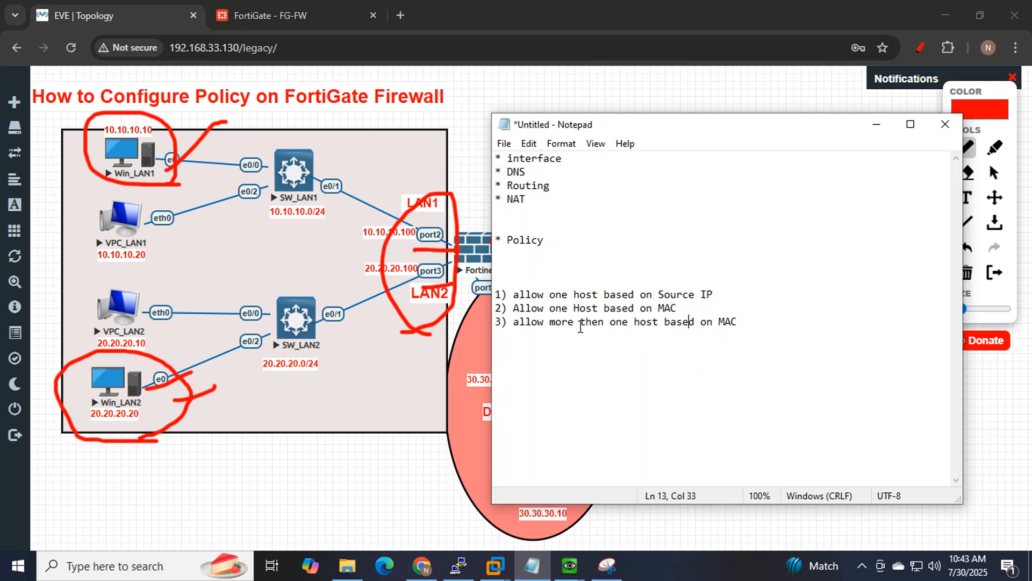
left_click_drag(630, 322, 581, 321)
left_click_drag(661, 325, 511, 330)
left_click(752, 320)
left_click_drag(760, 325, 722, 314)
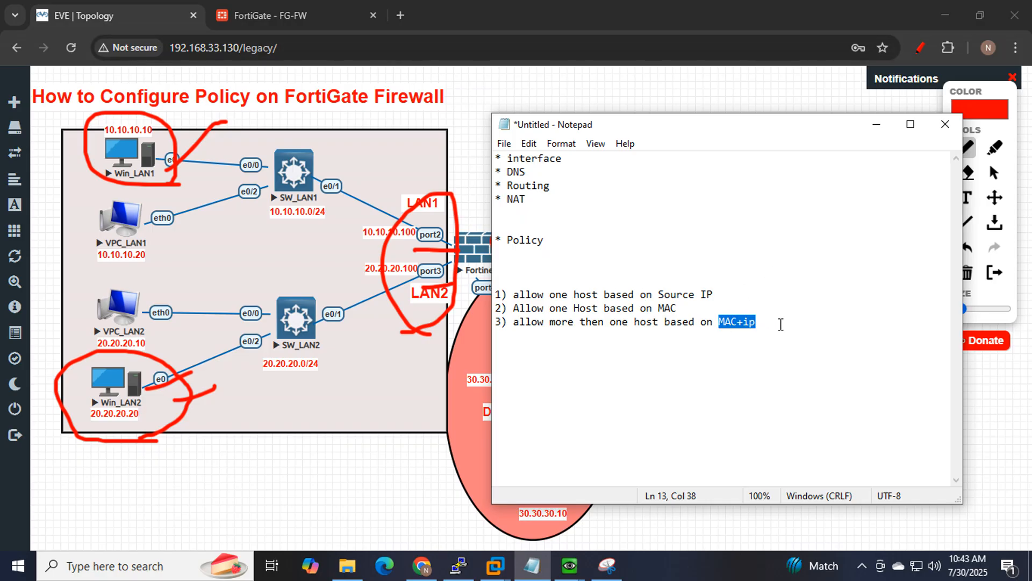
left_click_drag(781, 324, 724, 318)
Mark Win_LAN1 and Win_LAN2 with red pen strokes on the topology diagram.
left_click_drag(144, 164, 268, 109)
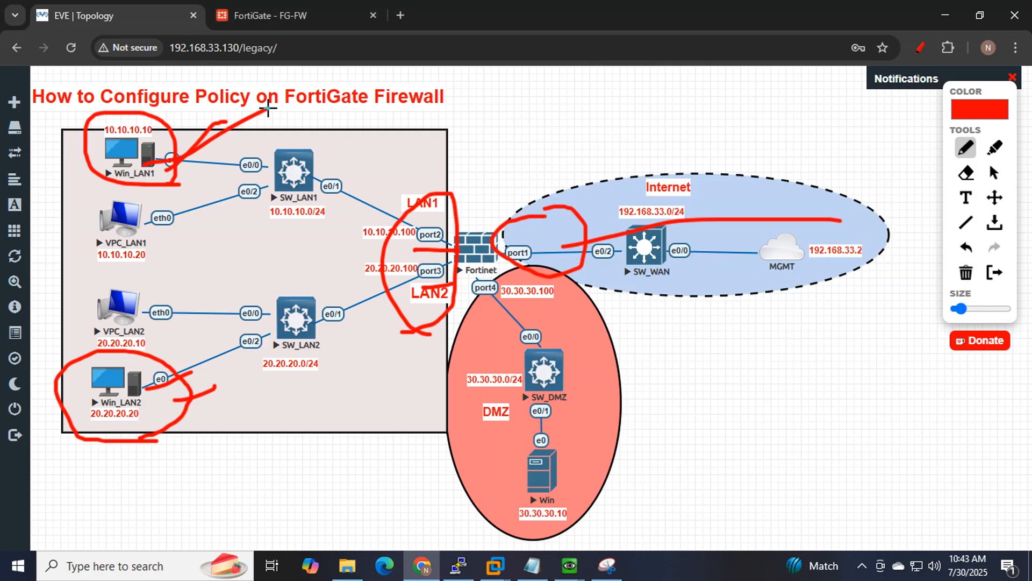
left_click_drag(170, 414, 262, 372)
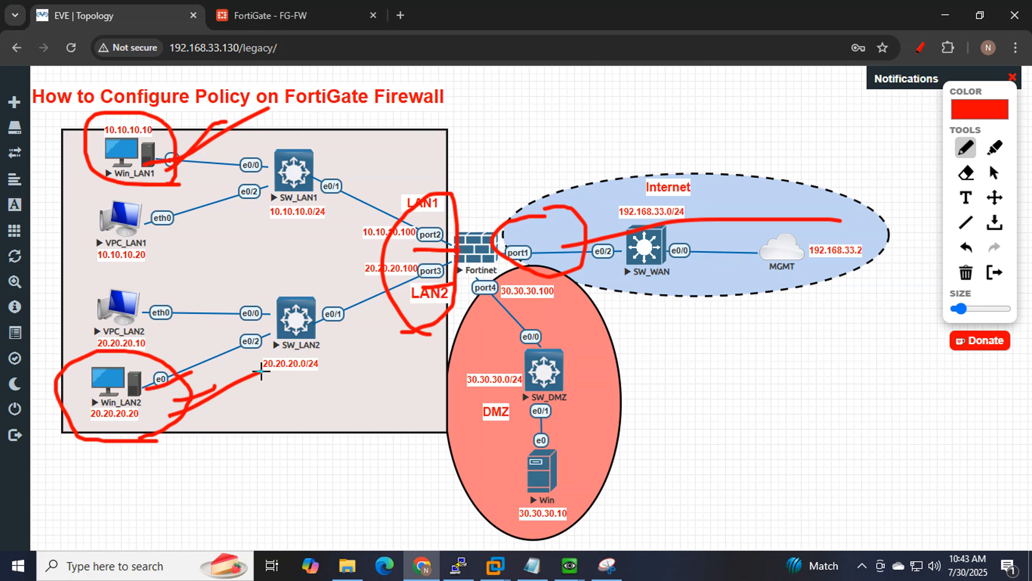
left_click(272, 16)
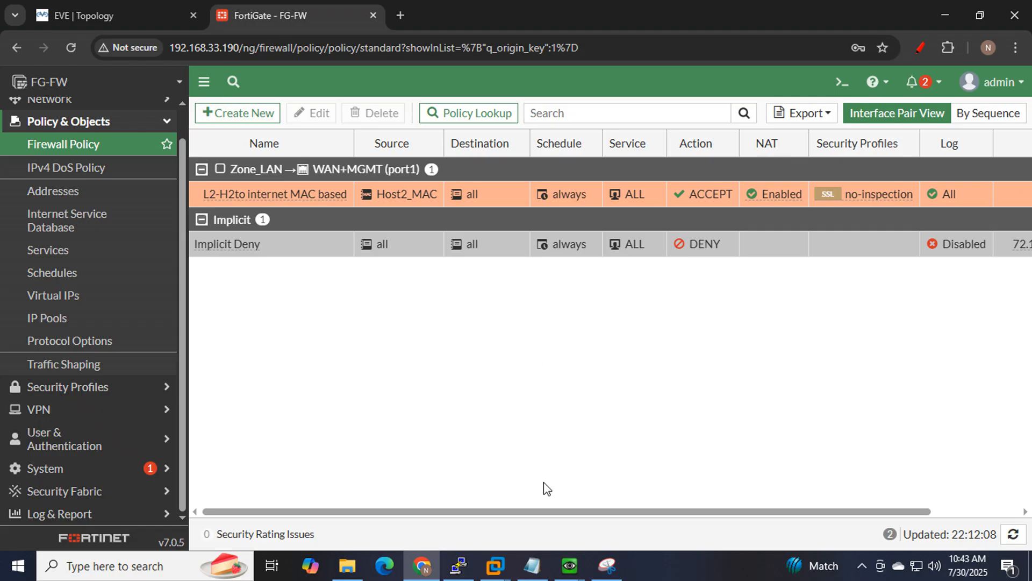
Bring up the Win_LAN2 VM, then highlight notes 2 (MAC) and 3 (MAC+ip) in Notepad.
mouse_move(570, 565)
left_click(627, 470)
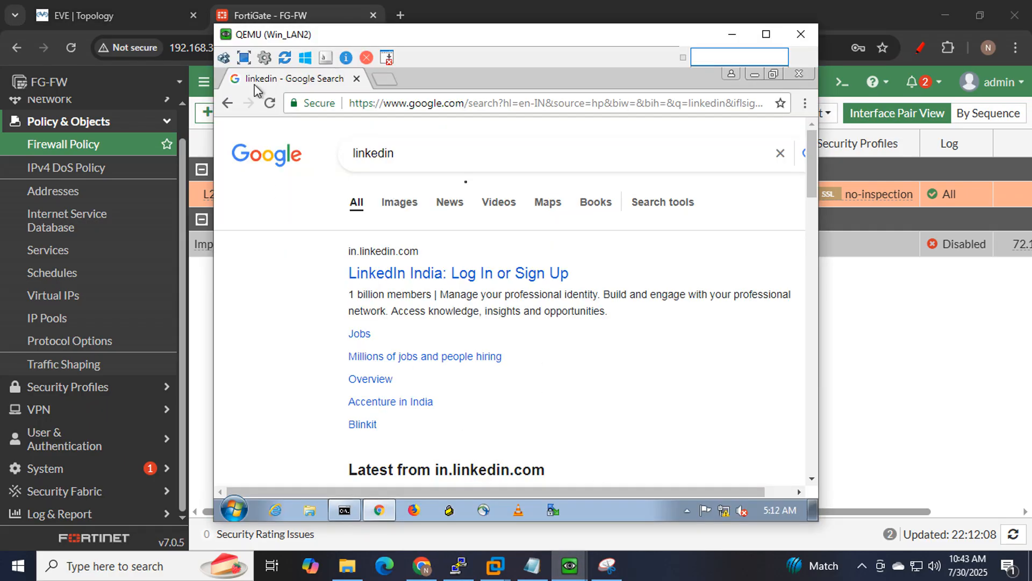
left_click(546, 565)
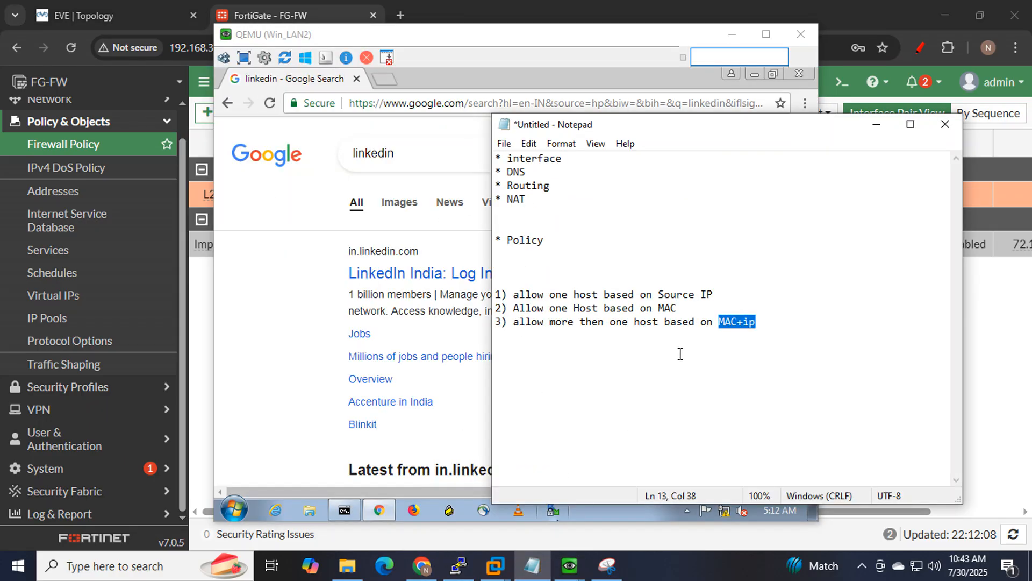
left_click_drag(689, 307, 490, 304)
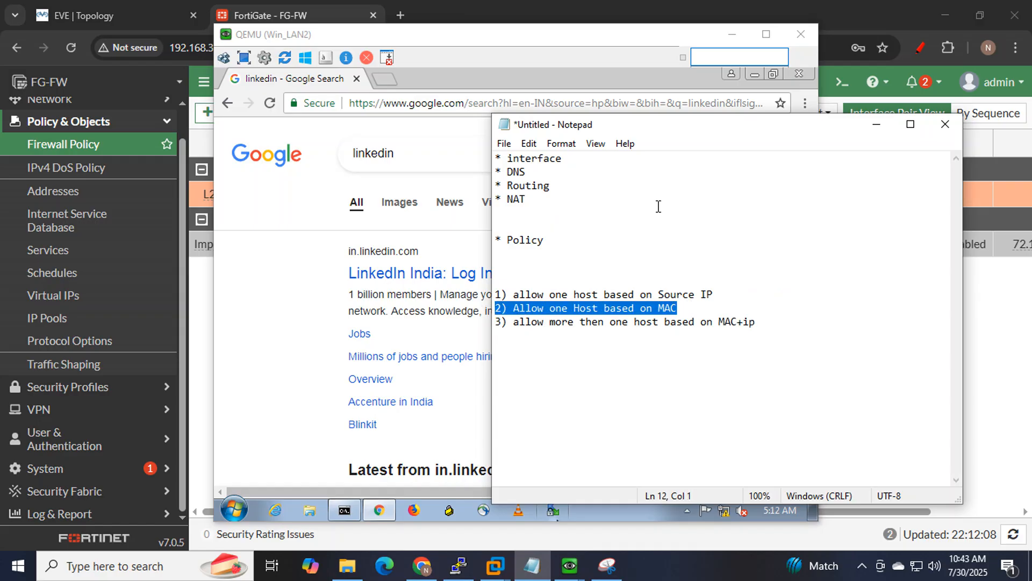
left_click_drag(764, 326, 500, 323)
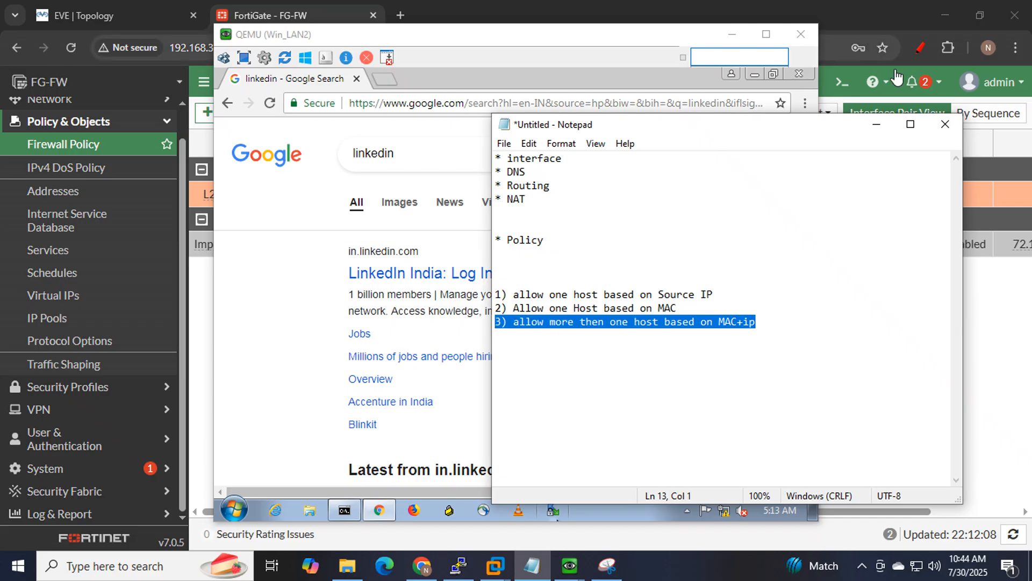
Hide Notepad and Win_LAN2, then delete the 'L2-H2to internet MAC based' policy.
left_click(876, 124)
left_click(731, 34)
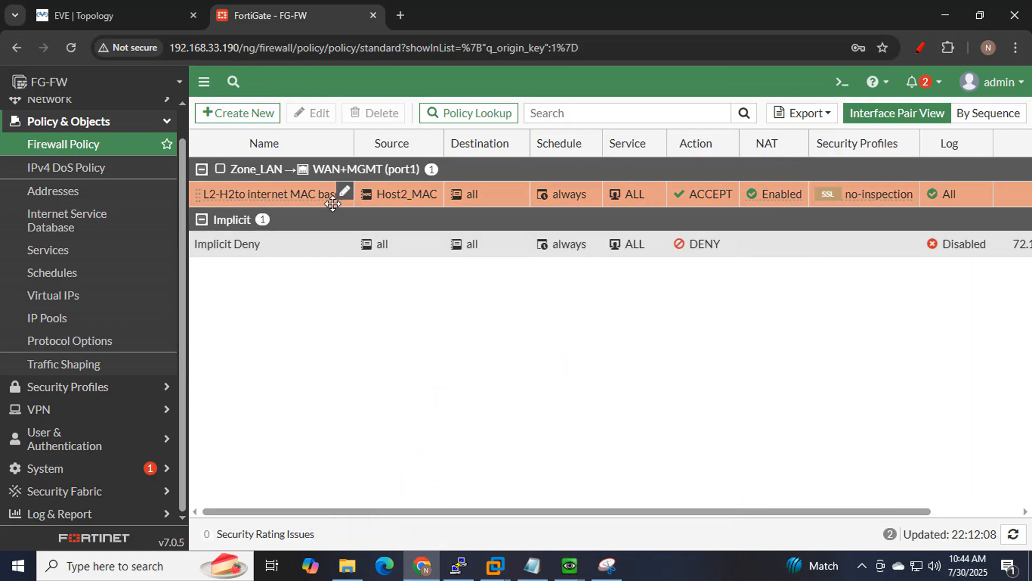
left_click(280, 194)
left_click(370, 113)
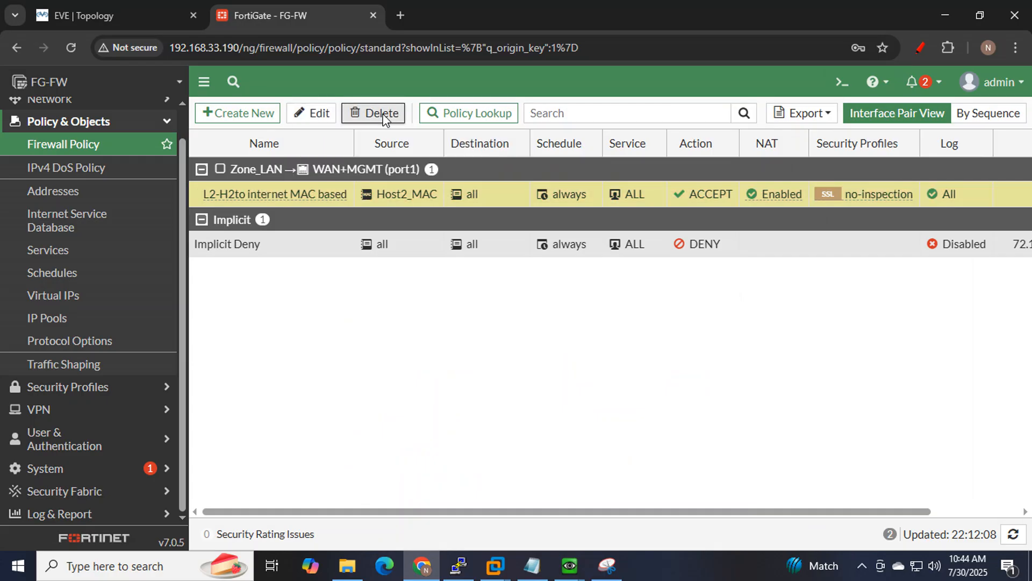
left_click(795, 536)
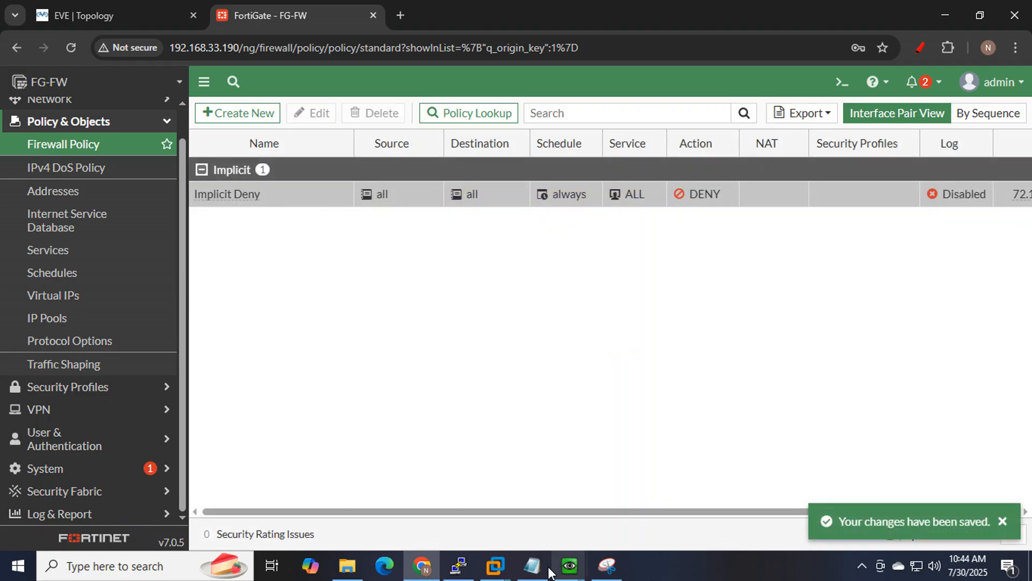
Confirm Win_LAN2's ping to 8.8.8.8 times out and Win_LAN1 has no Internet, then minimize both consoles.
mouse_move(571, 573)
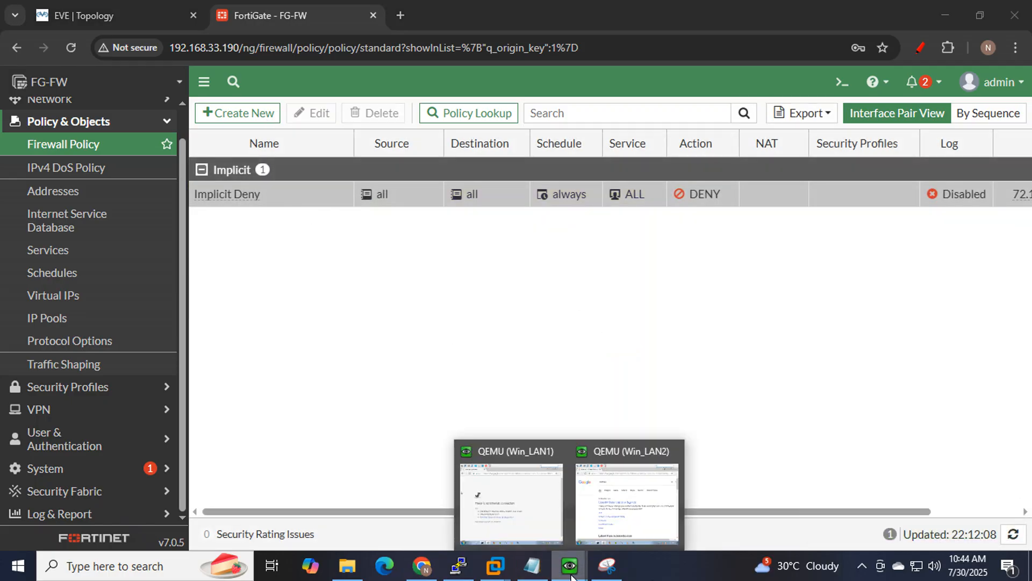
left_click(637, 508)
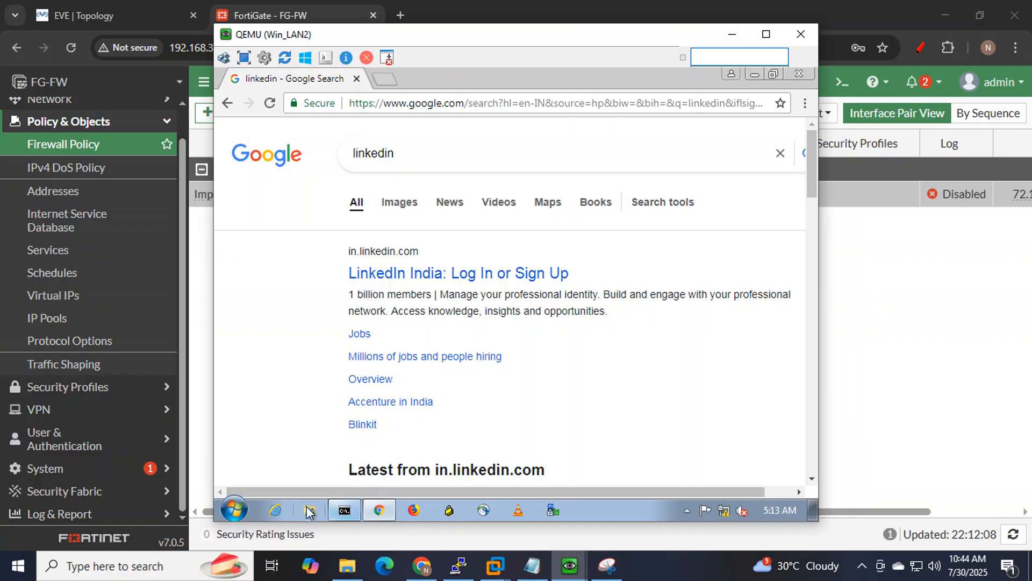
left_click(344, 510)
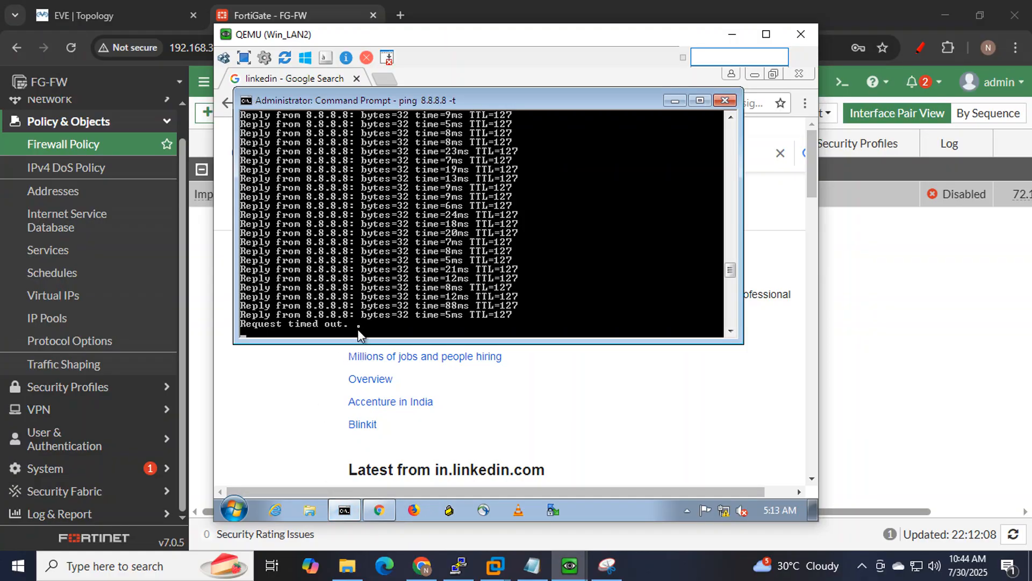
left_click(569, 564)
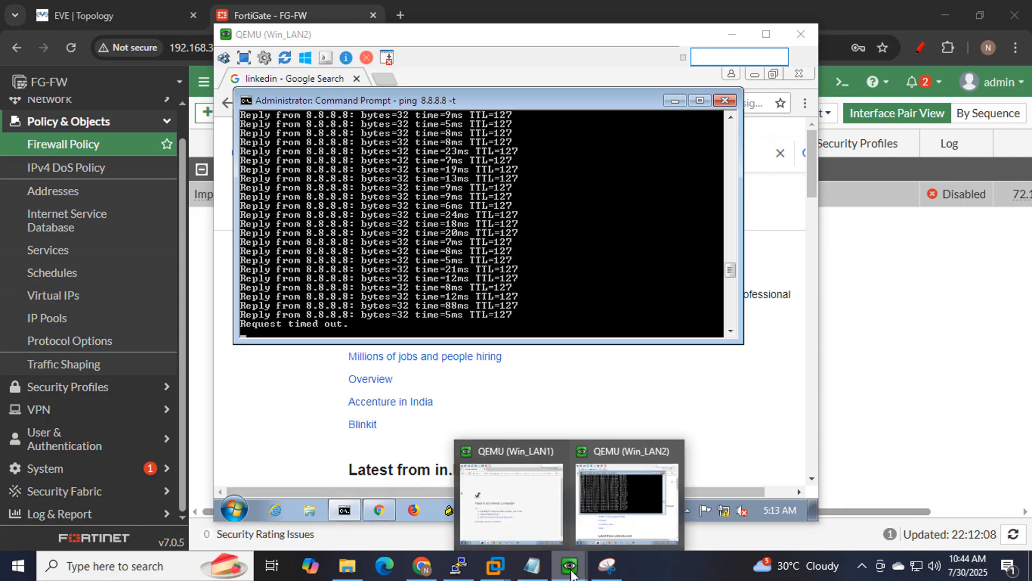
left_click(557, 544)
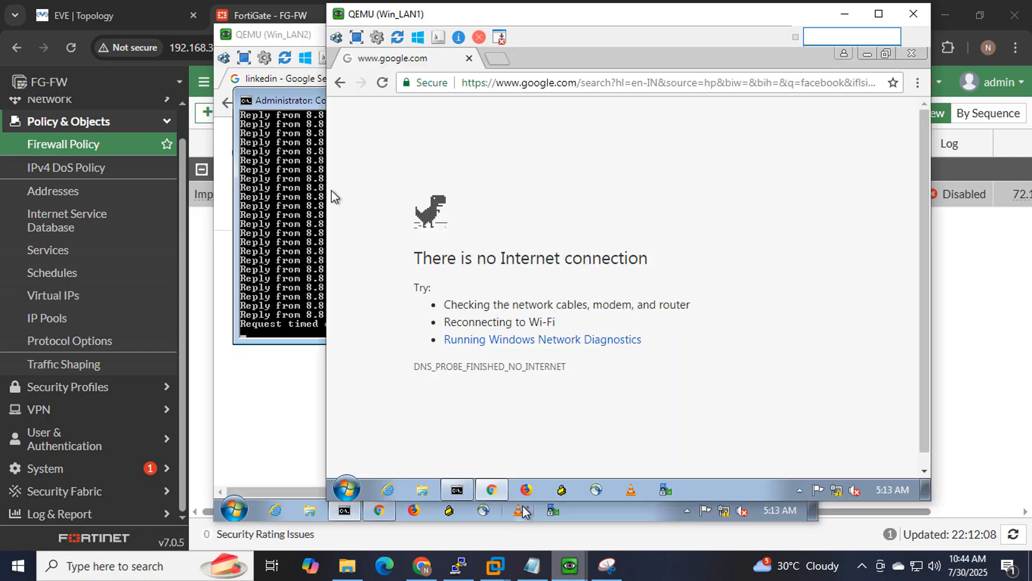
left_click(456, 490)
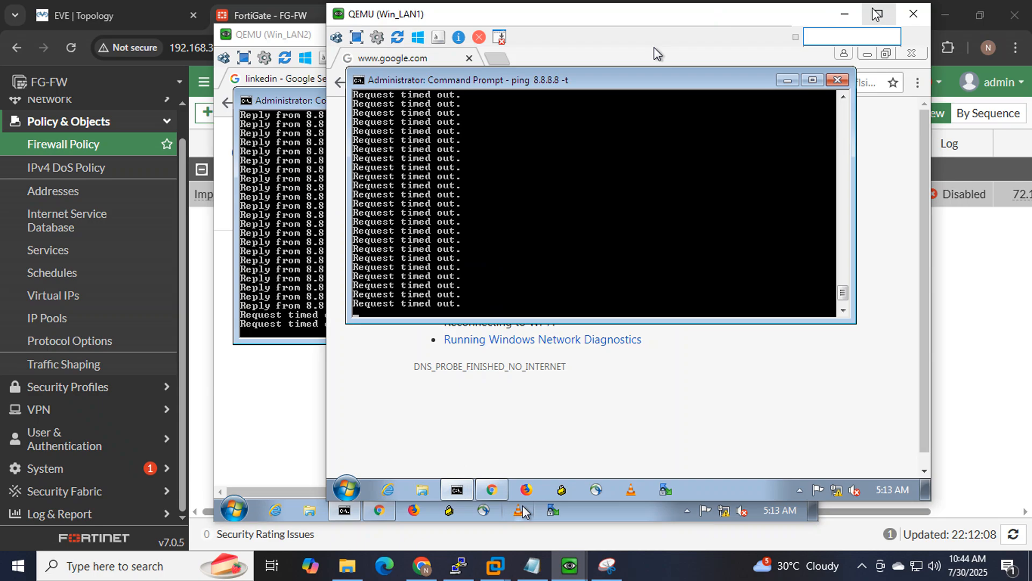
left_click(845, 13)
left_click(733, 34)
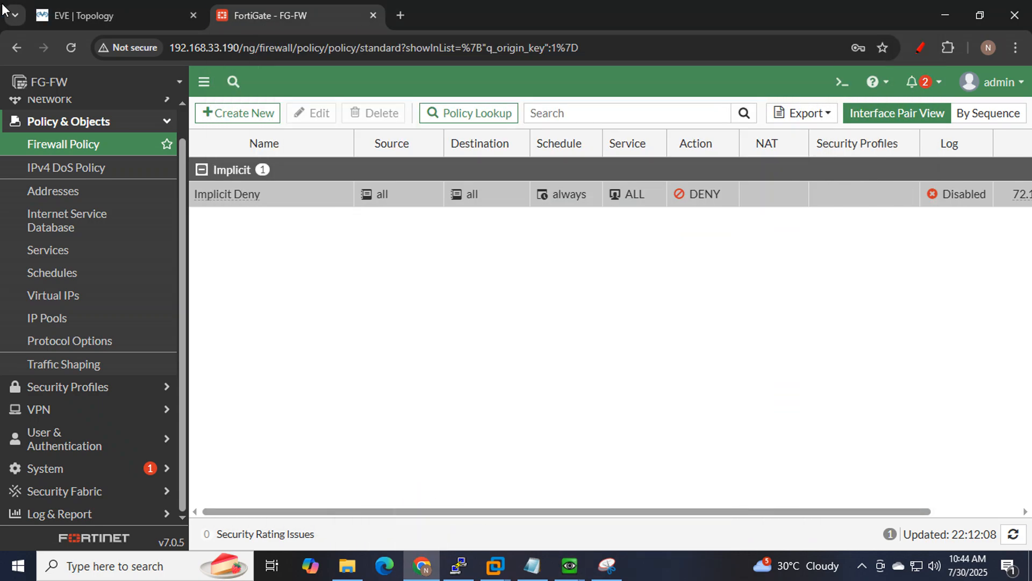
left_click(81, 15)
Draw red lines tracing both LAN hosts through the Fortinet to MGMT on the topology.
mouse_move(186, 451)
left_mouse_down()
mouse_move(207, 121)
mouse_move(35, 258)
mouse_move(88, 460)
mouse_move(175, 434)
mouse_move(226, 379)
mouse_move(802, 267)
left_mouse_up()
left_click_drag(758, 237, 802, 266)
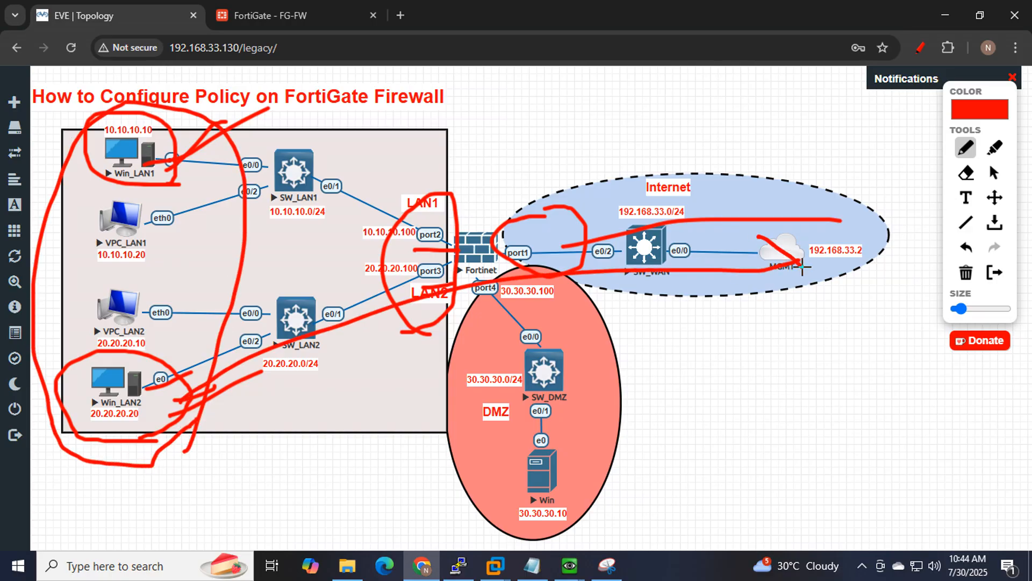
left_click(285, 16)
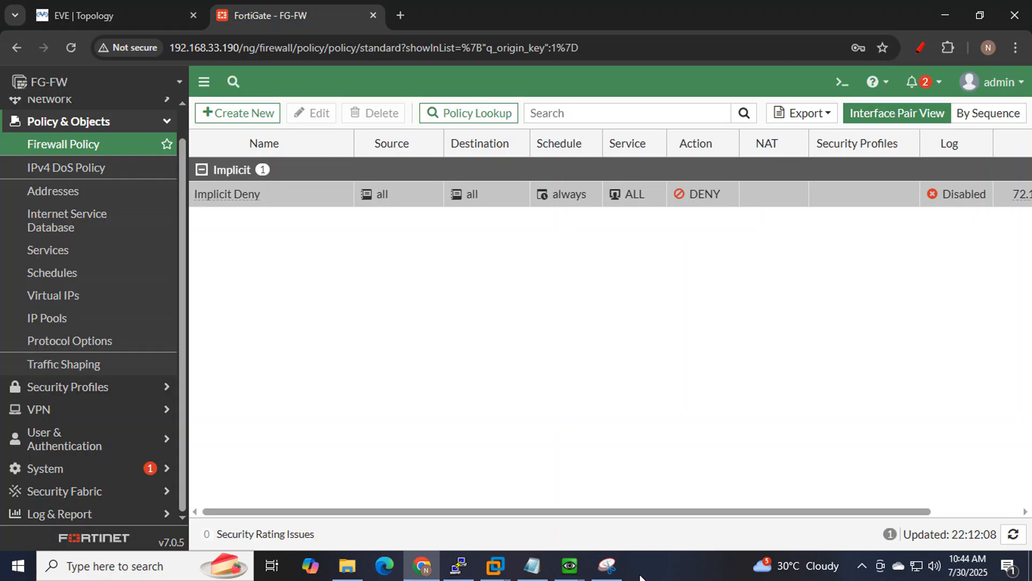
Review the MAC+ip wording in note 3, then return to the FortiGate page.
left_click(533, 564)
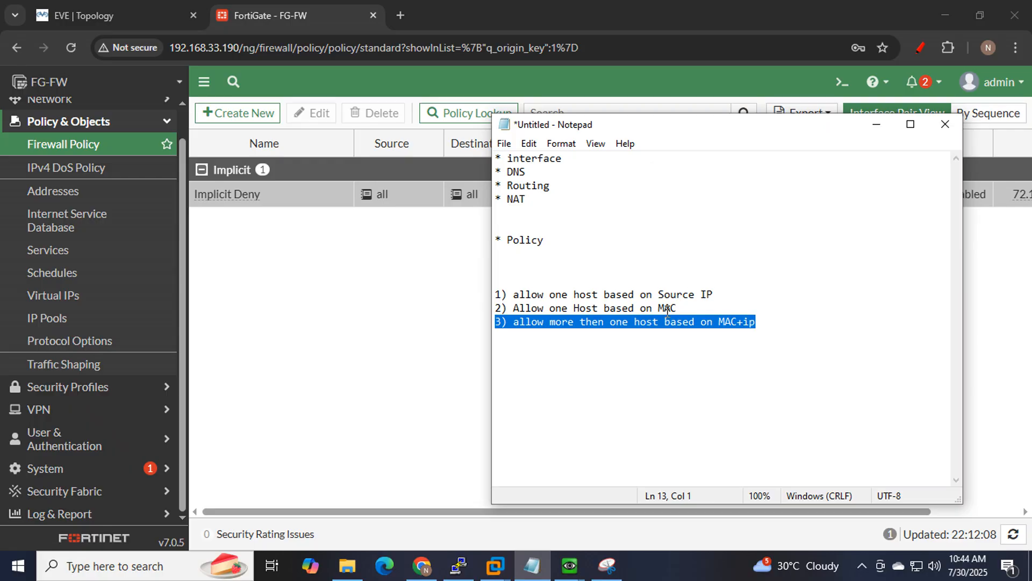
left_click(625, 342)
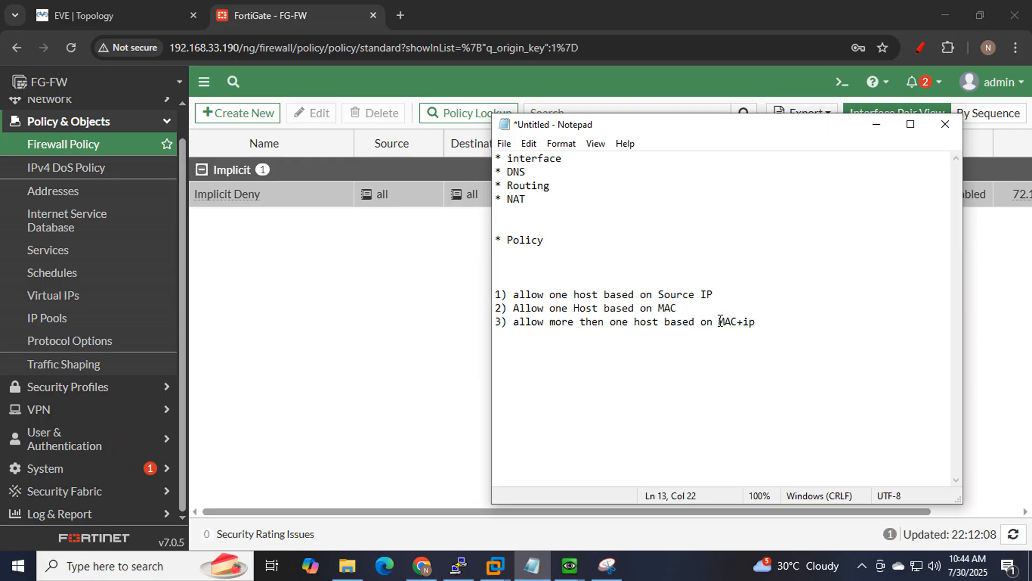
left_click_drag(720, 321, 763, 322)
left_click(774, 322)
left_click(341, 339)
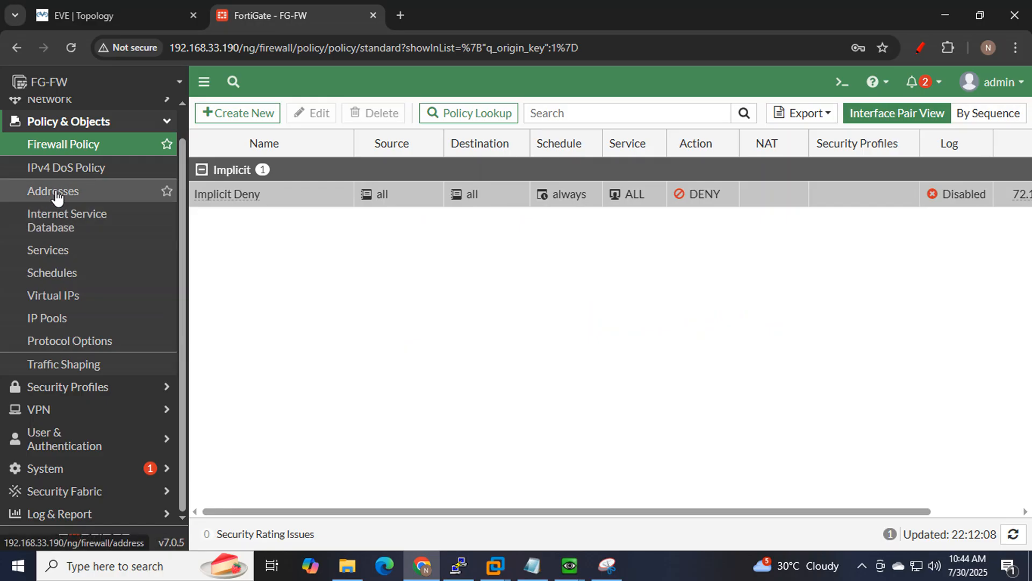
left_click(58, 198)
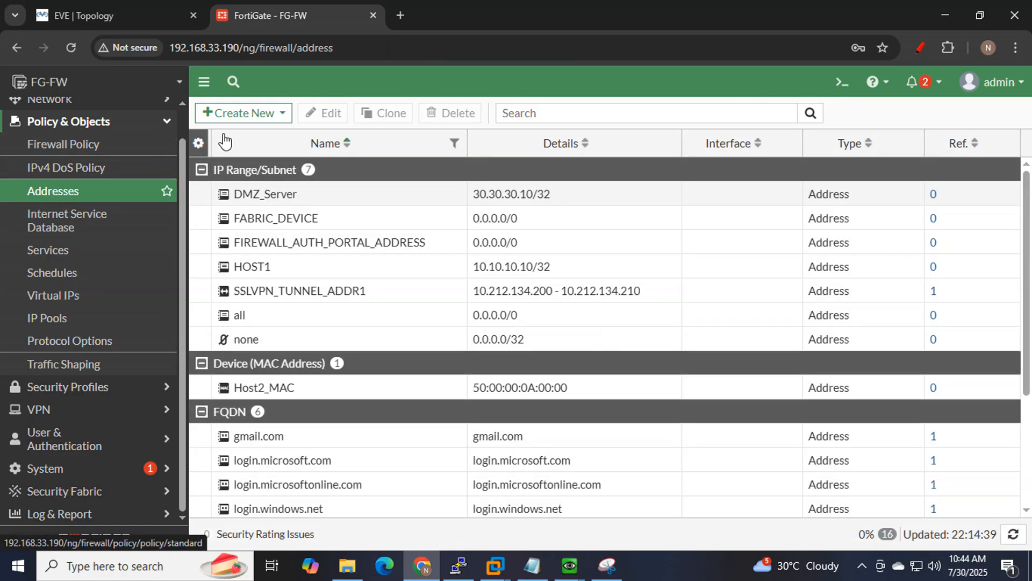
Create address group MAC+IP with members HOST1 (10.10.10.10/32) and Host2_MAC.
left_click(217, 113)
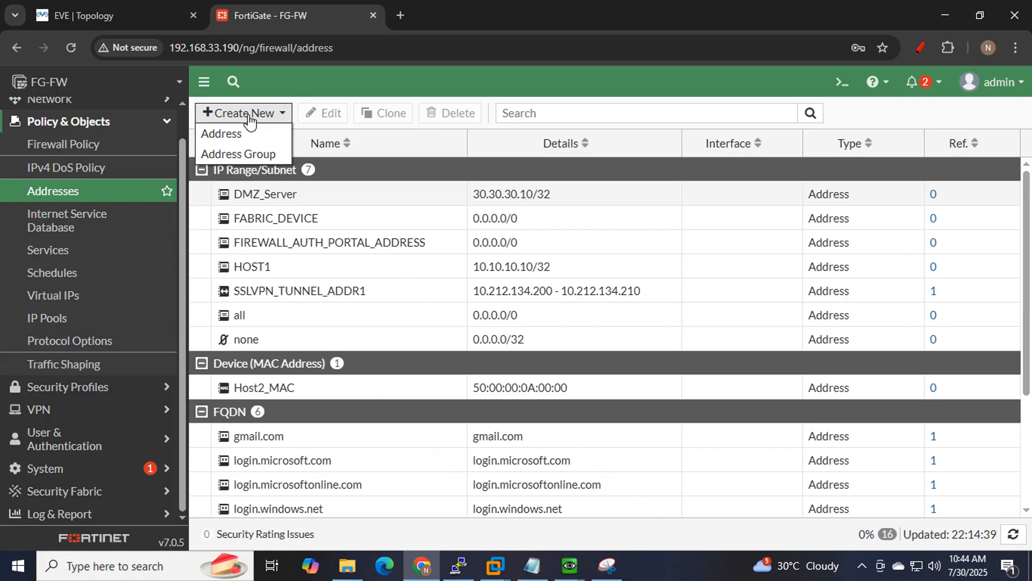
left_click(250, 153)
left_click(477, 149)
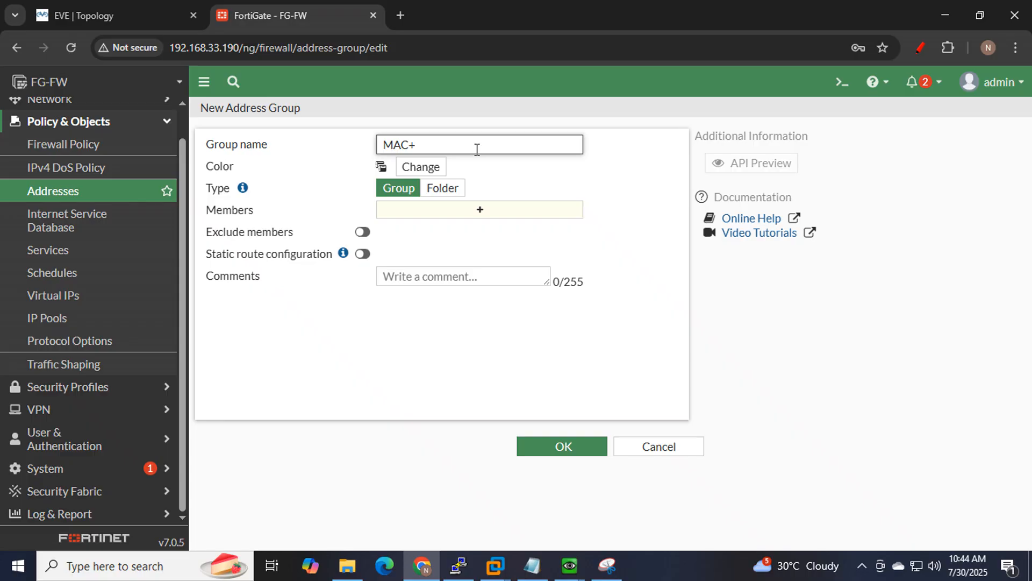
left_click(471, 216)
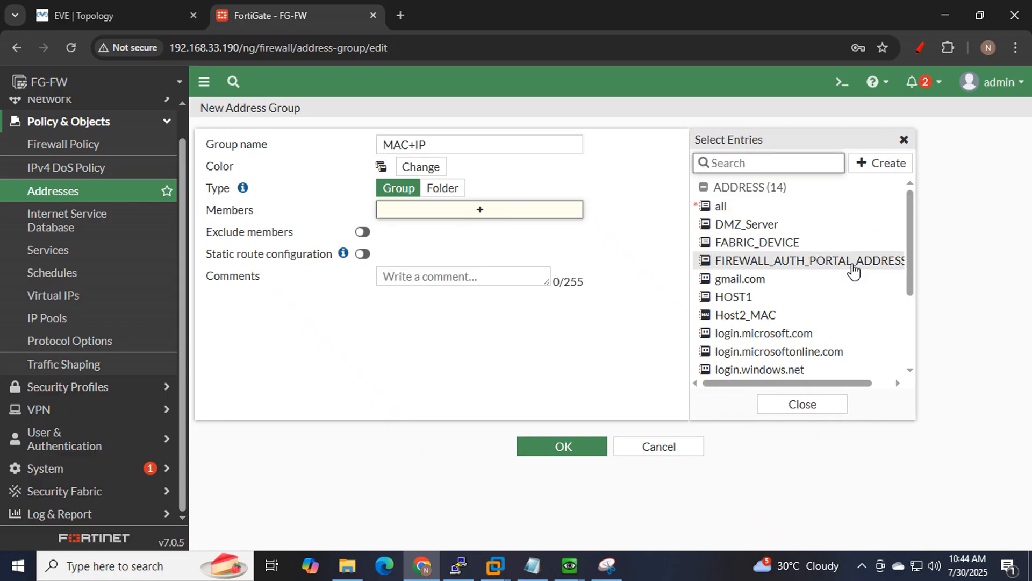
left_click(747, 299)
left_click(766, 322)
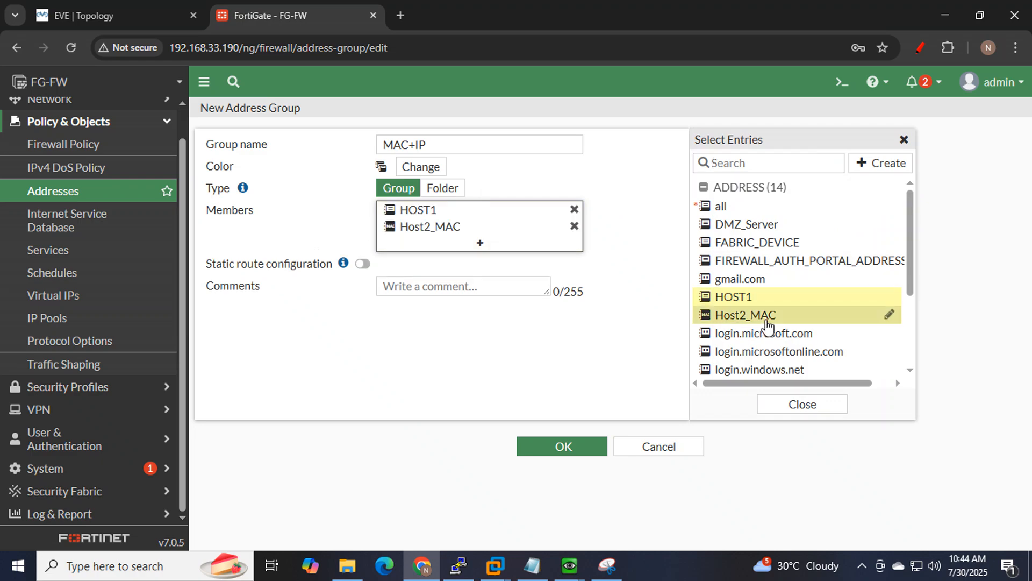
mouse_move(421, 214)
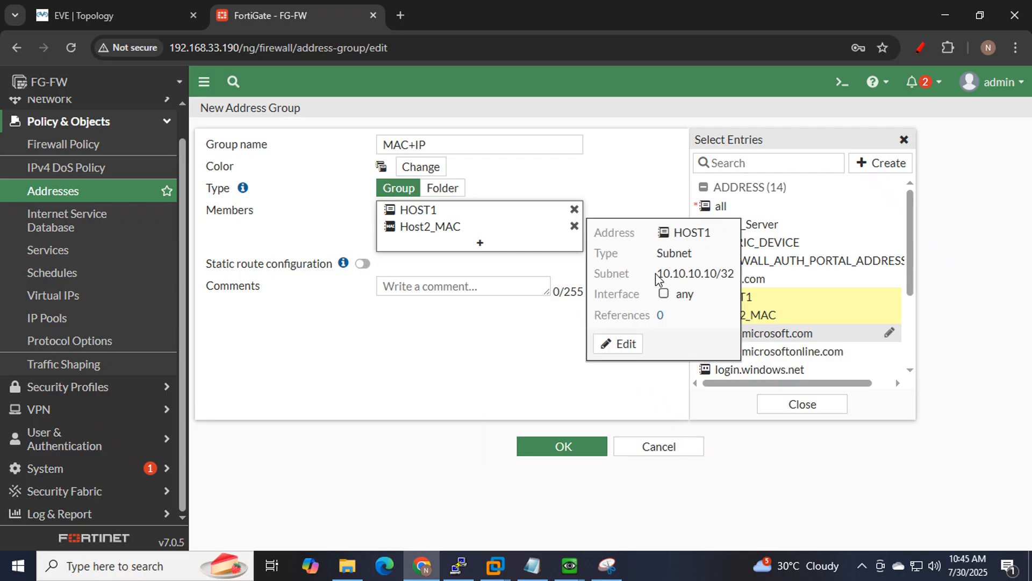
left_click_drag(658, 275, 731, 274)
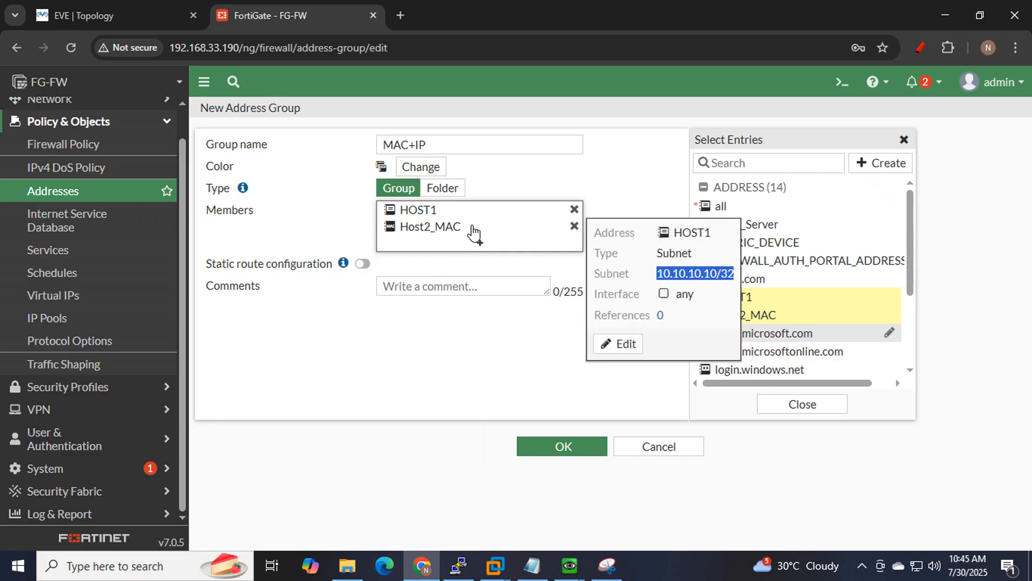
mouse_move(457, 229)
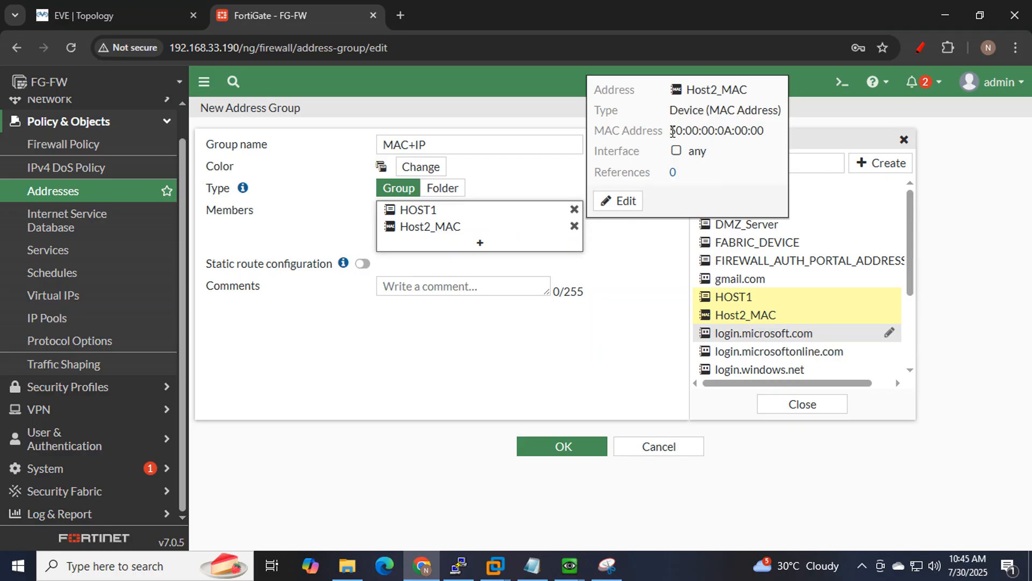
left_click_drag(672, 131, 769, 134)
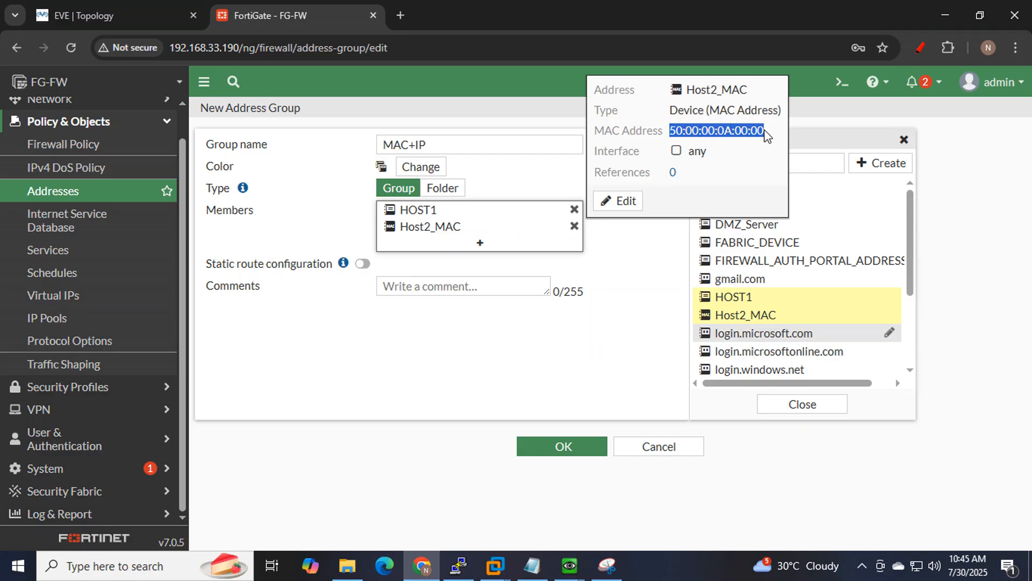
left_click(572, 449)
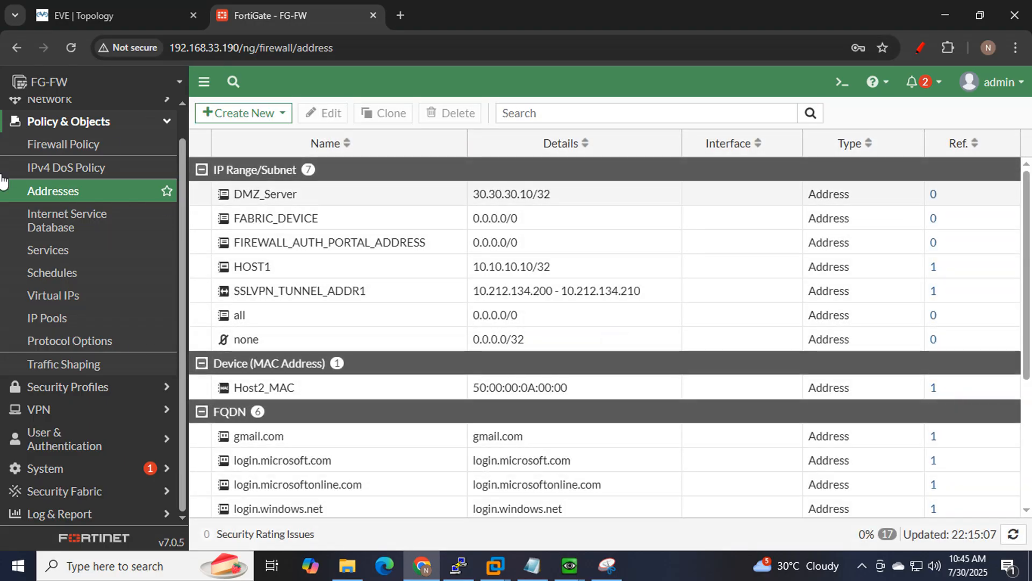
left_click(59, 144)
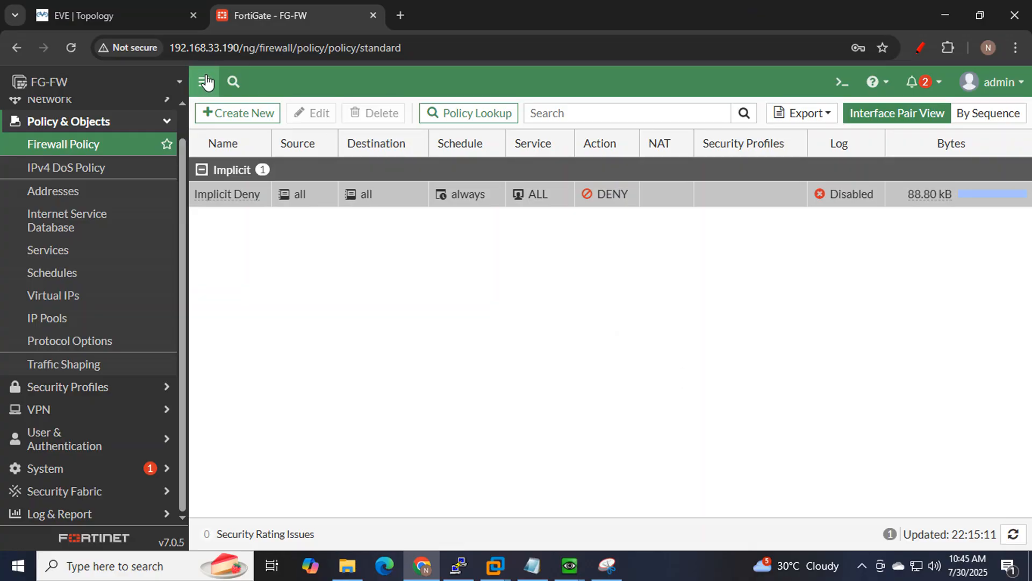
Start new policy 'all internet for LAN(MAC+IP)' from Zone_LAN to WAN+MGMT (port1).
left_click(245, 114)
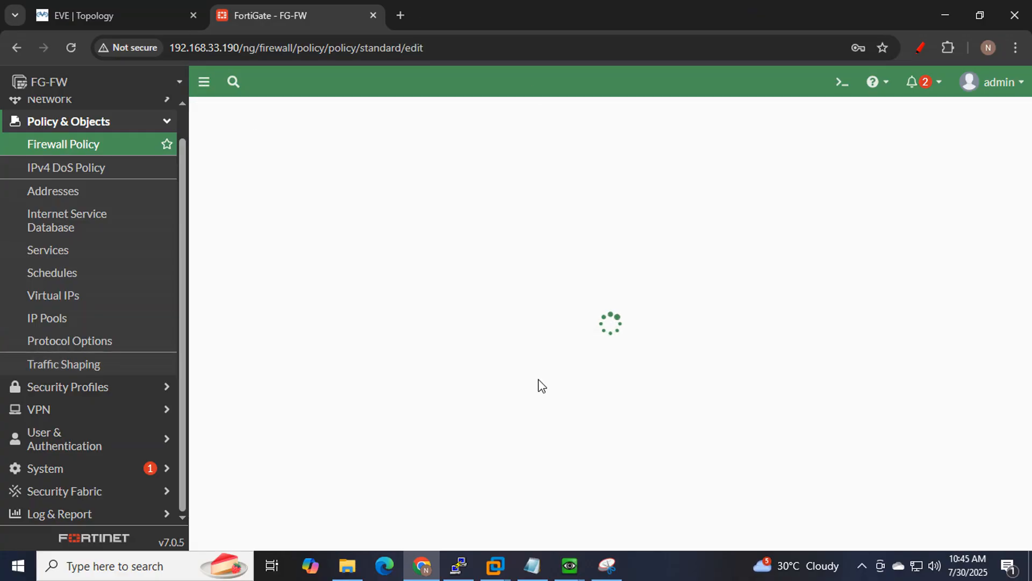
left_click(411, 154)
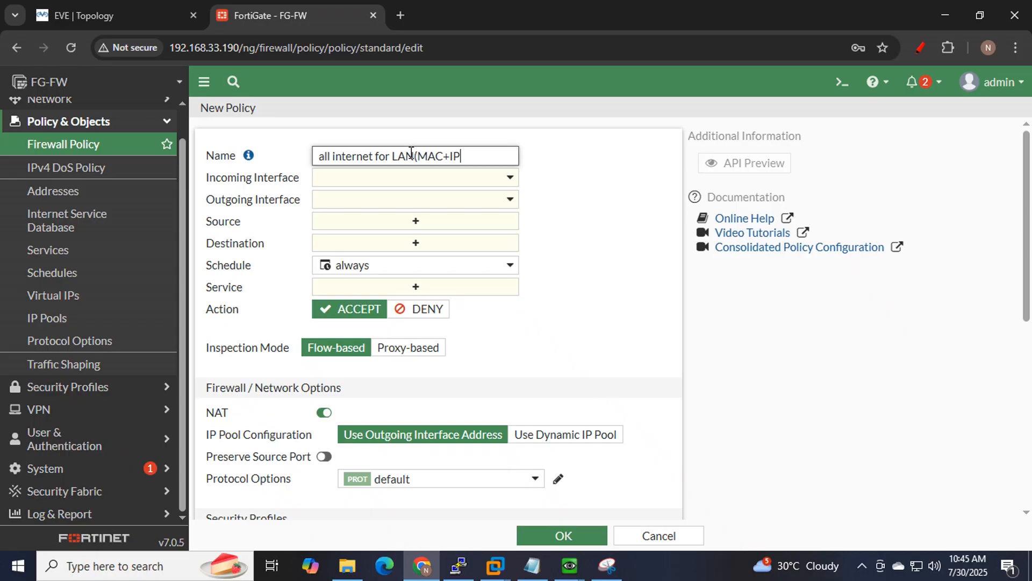
left_click(496, 182)
left_click(407, 279)
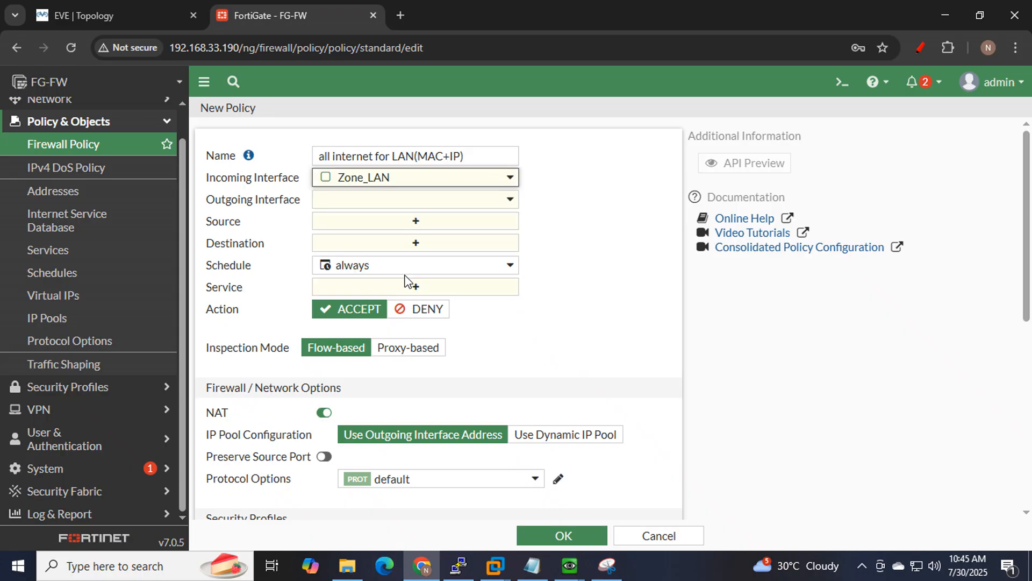
left_click(100, 11)
mouse_move(393, 329)
left_mouse_down()
mouse_move(454, 317)
mouse_move(408, 207)
mouse_move(418, 329)
left_mouse_up()
left_click(283, 16)
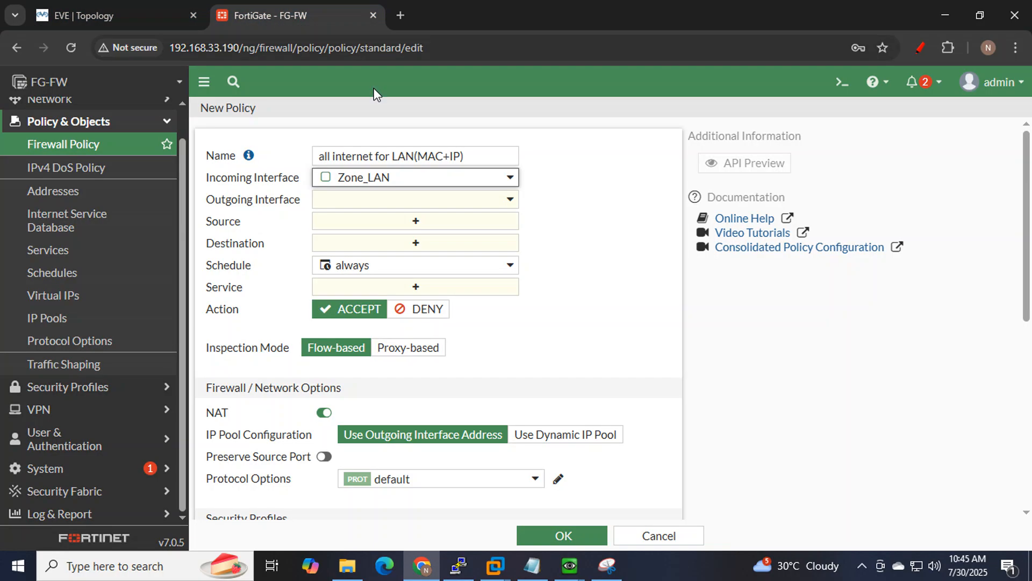
left_click(382, 208)
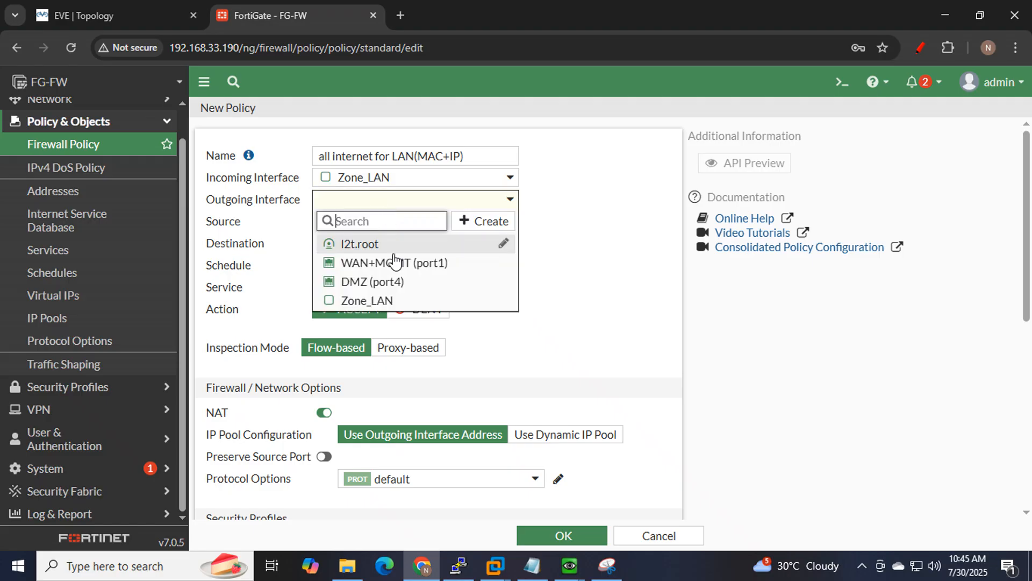
left_click(376, 262)
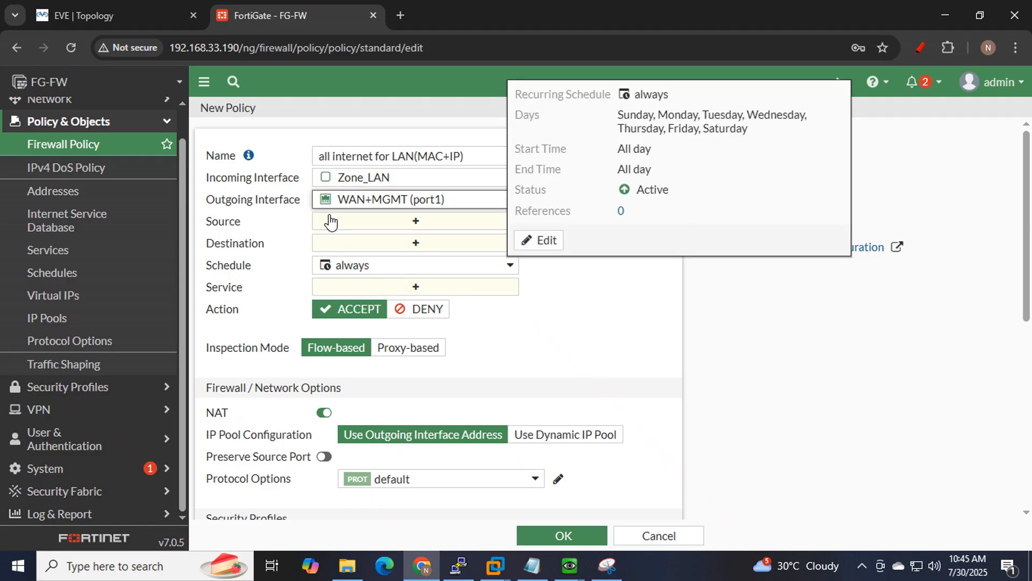
Set the policy source to the MAC+IP address group.
left_click(409, 226)
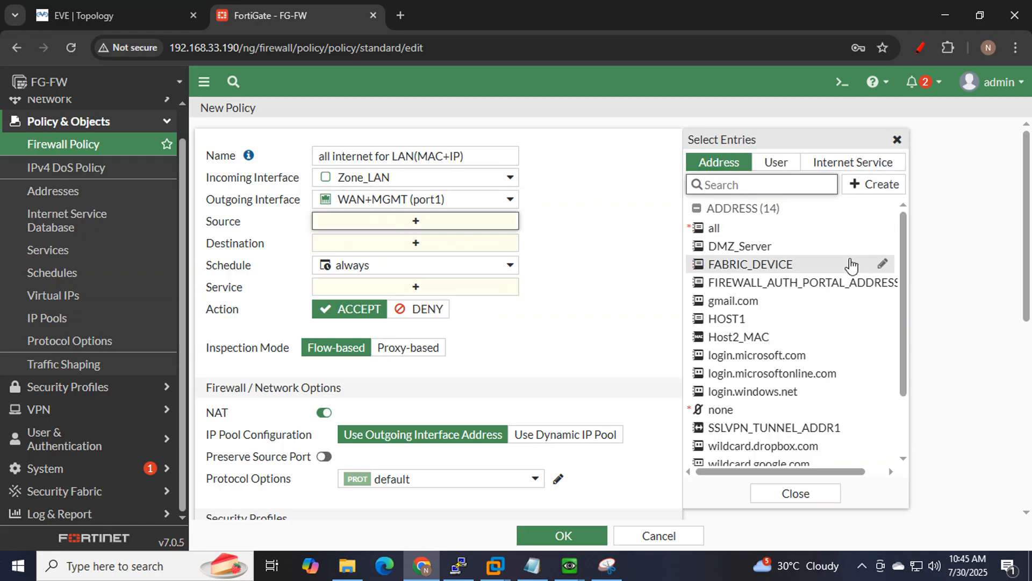
scroll(844, 272, "down", 1)
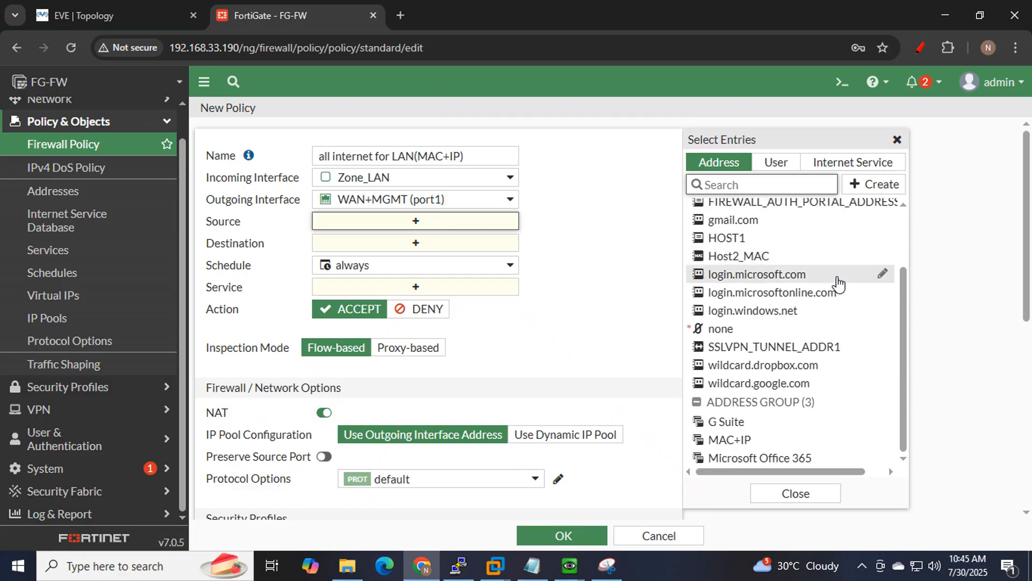
mouse_move(726, 445)
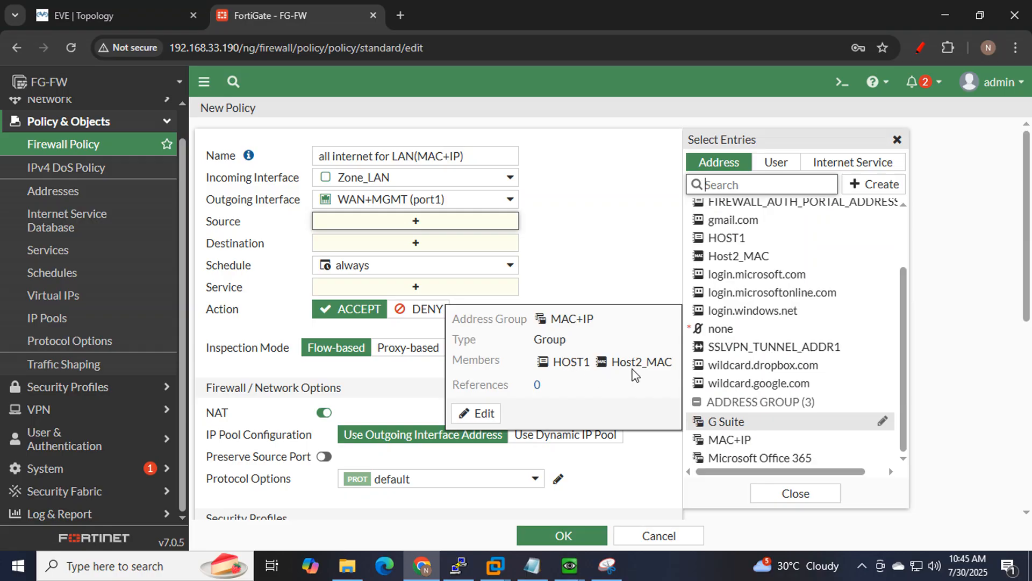
mouse_move(729, 247)
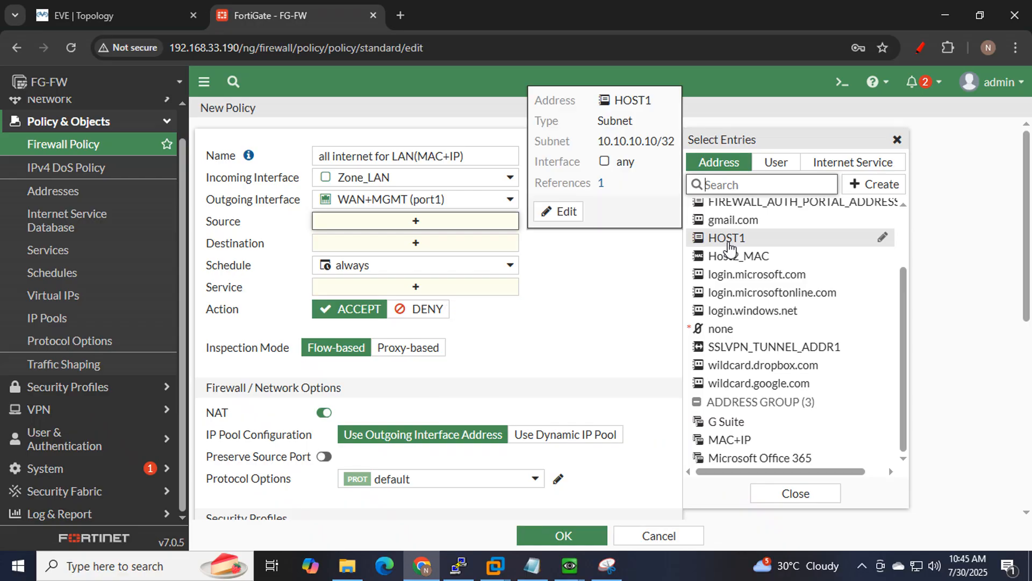
left_click(83, 15)
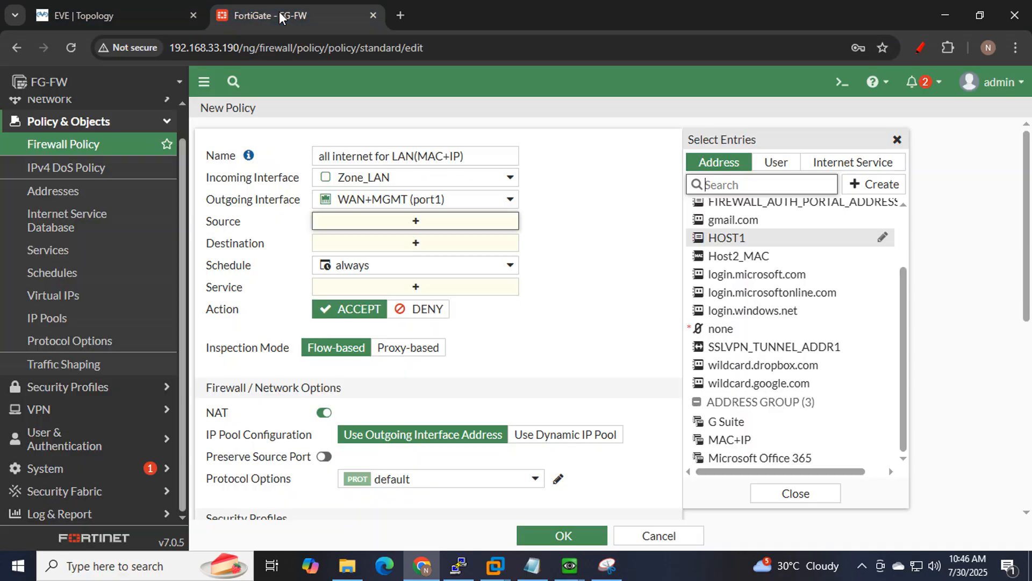
left_click(290, 15)
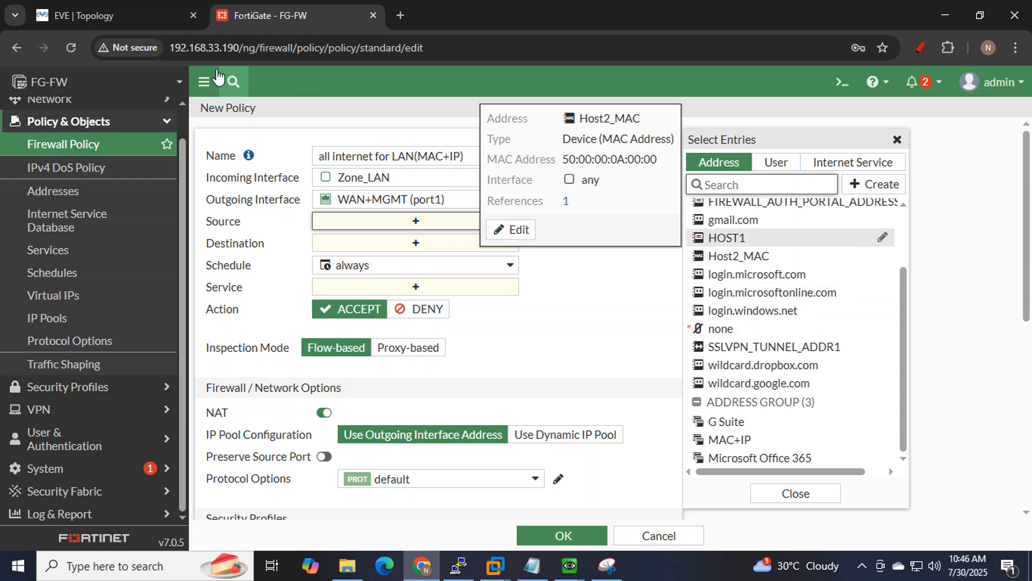
left_click(86, 15)
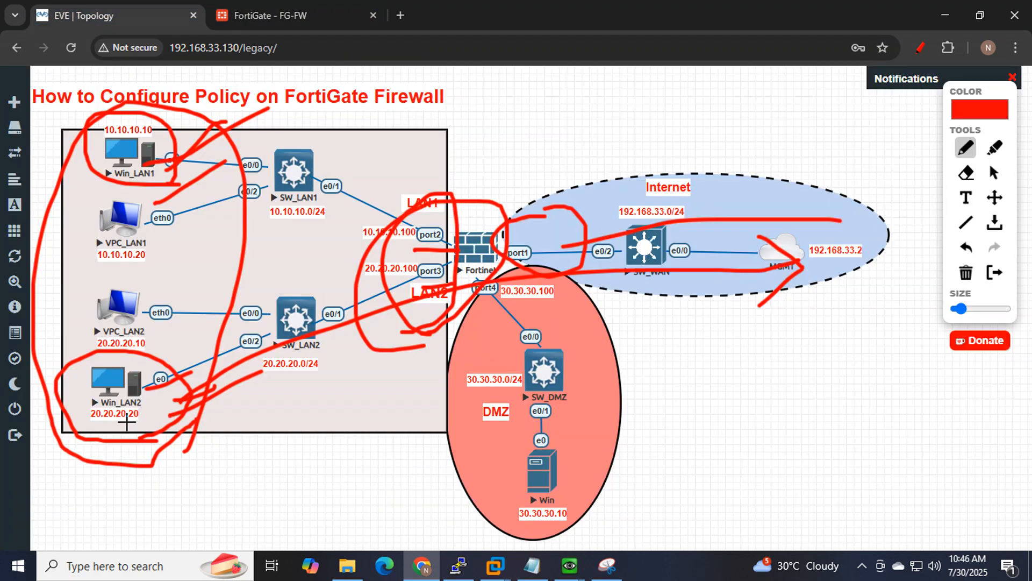
left_click(291, 15)
left_click(751, 440)
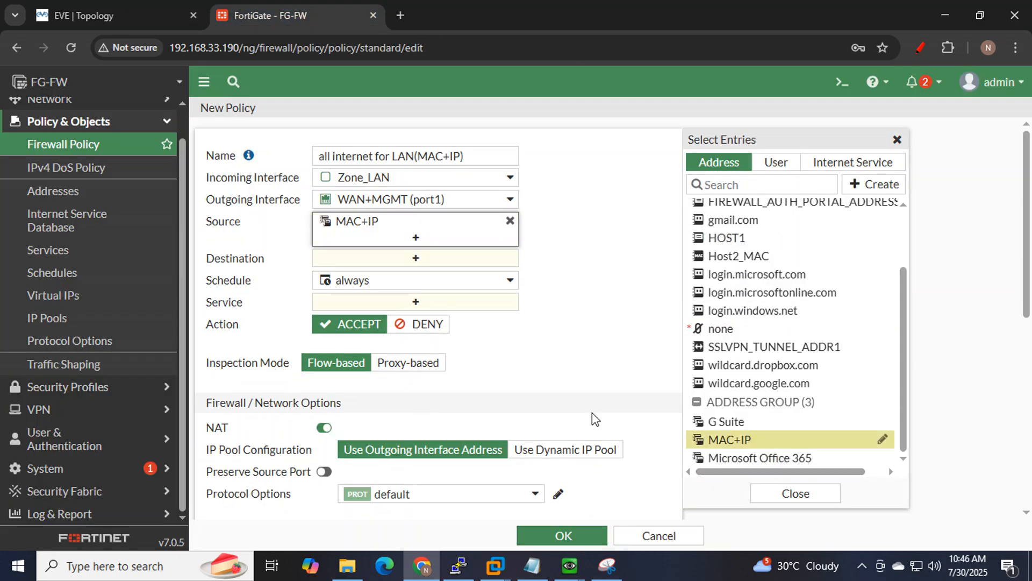
Set the policy destination to all and the service to ALL.
left_click(385, 260)
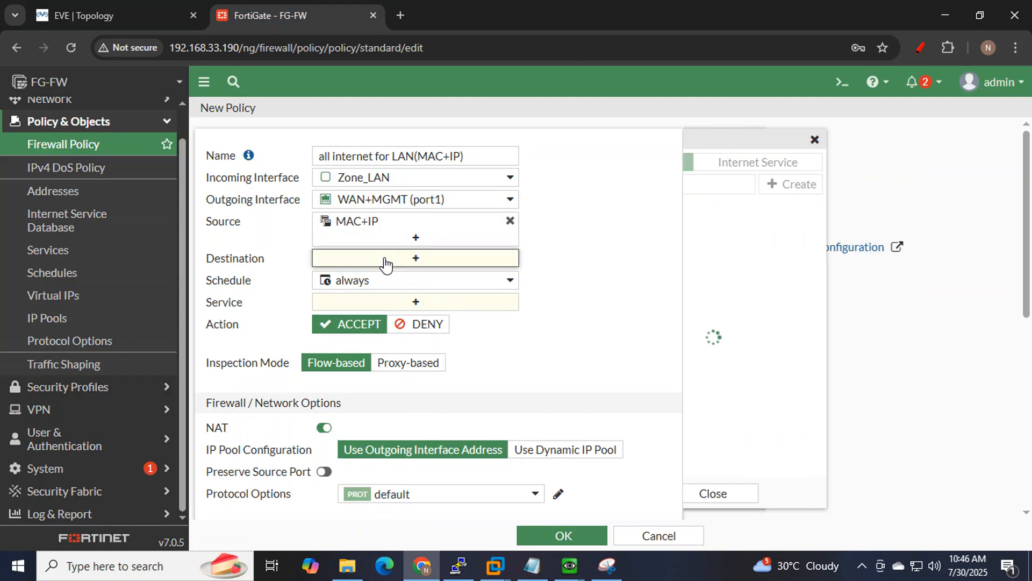
left_click(711, 228)
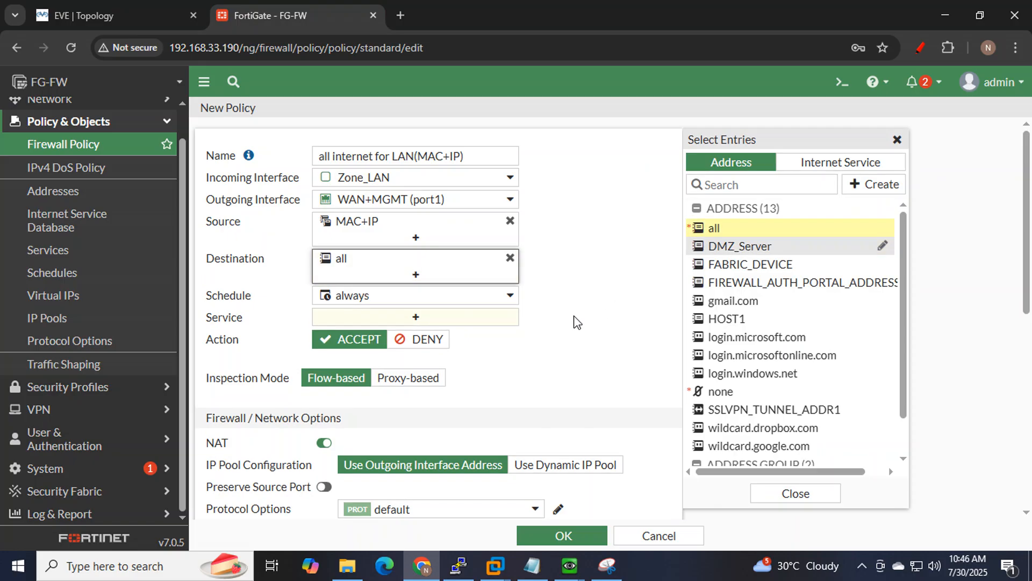
key("ctrl+Tab")
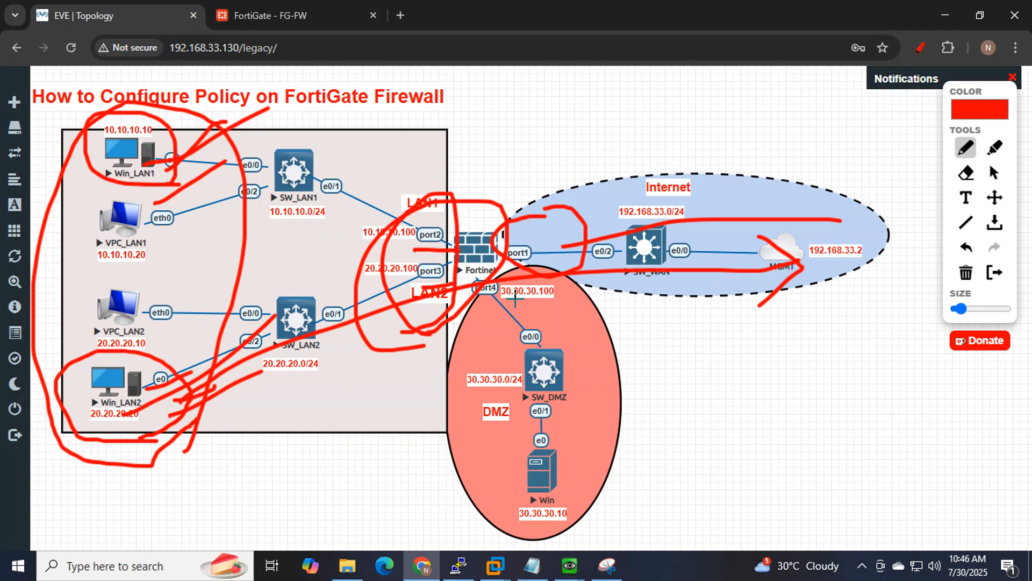
mouse_move(852, 364)
left_mouse_down()
mouse_move(530, 227)
mouse_move(871, 299)
mouse_move(858, 326)
left_mouse_up()
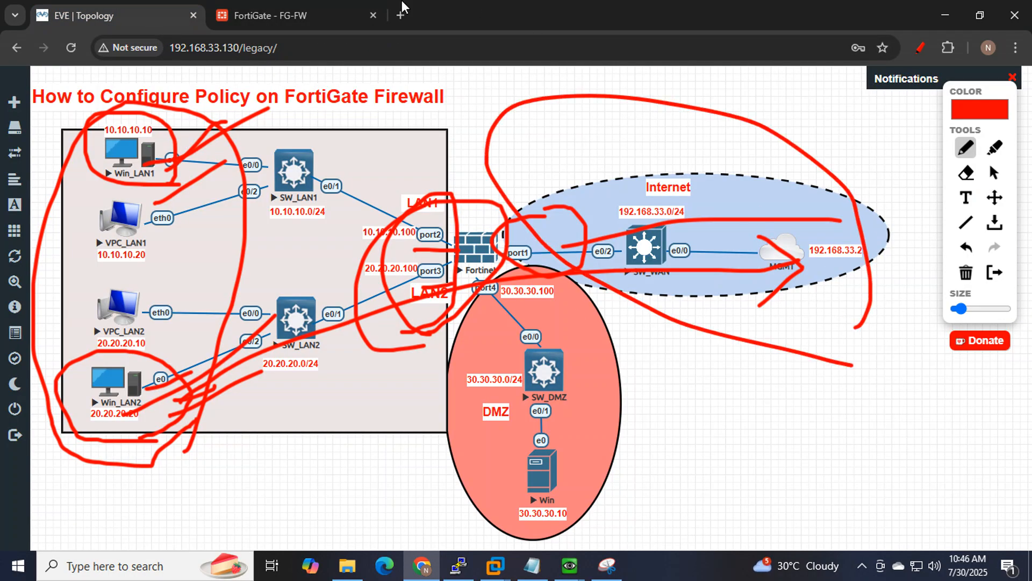
left_click(326, 17)
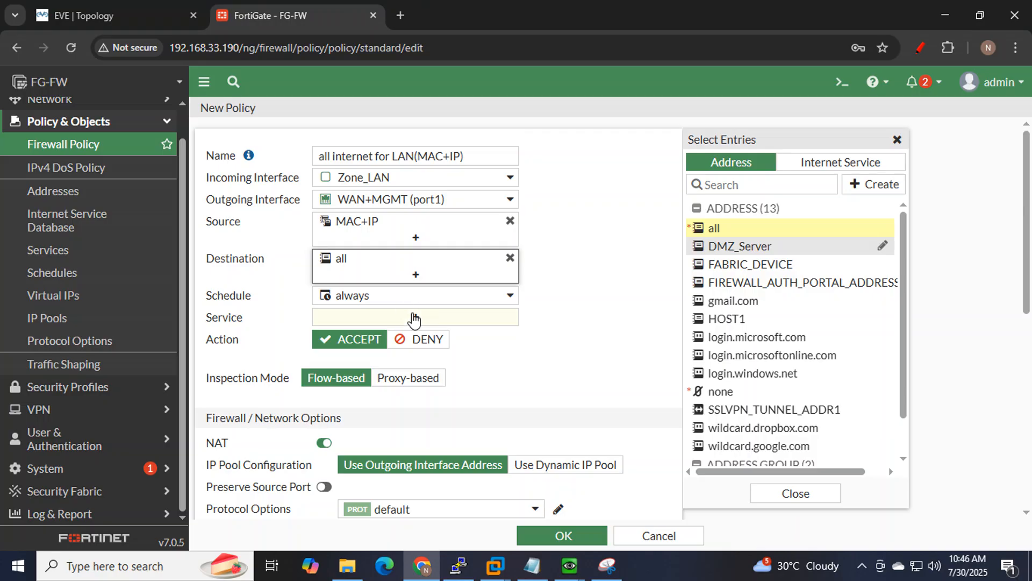
left_click(416, 322)
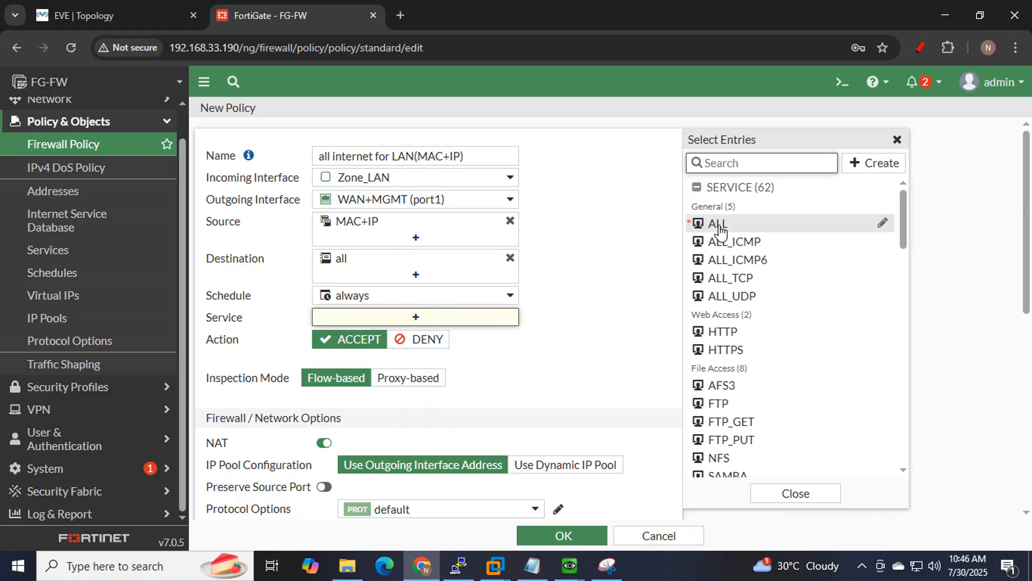
left_click(719, 228)
left_click(592, 266)
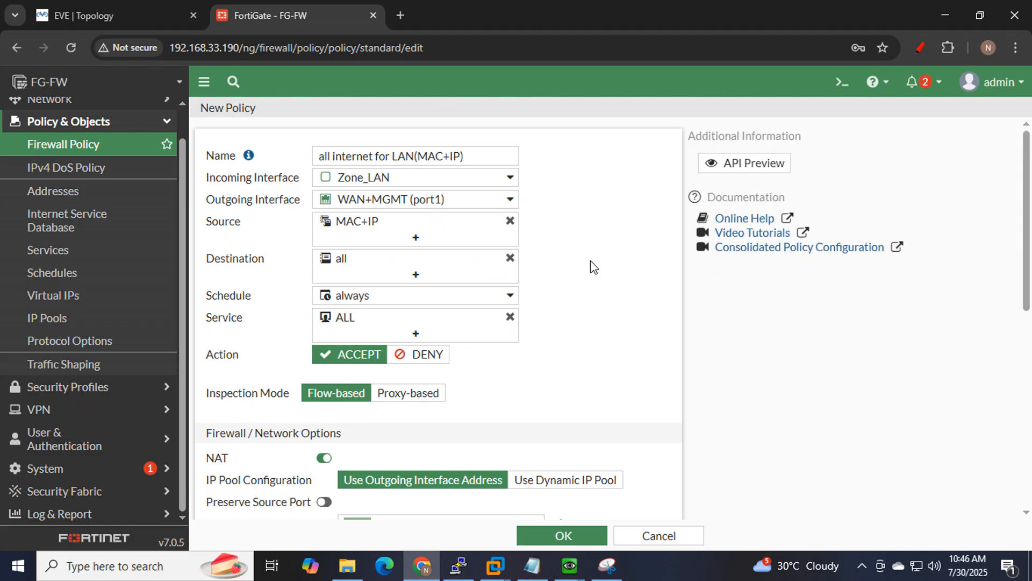
Set Log Allowed Traffic to All Sessions, save the policy, and check Win_LAN1's ping.
scroll(592, 266, "down", 3)
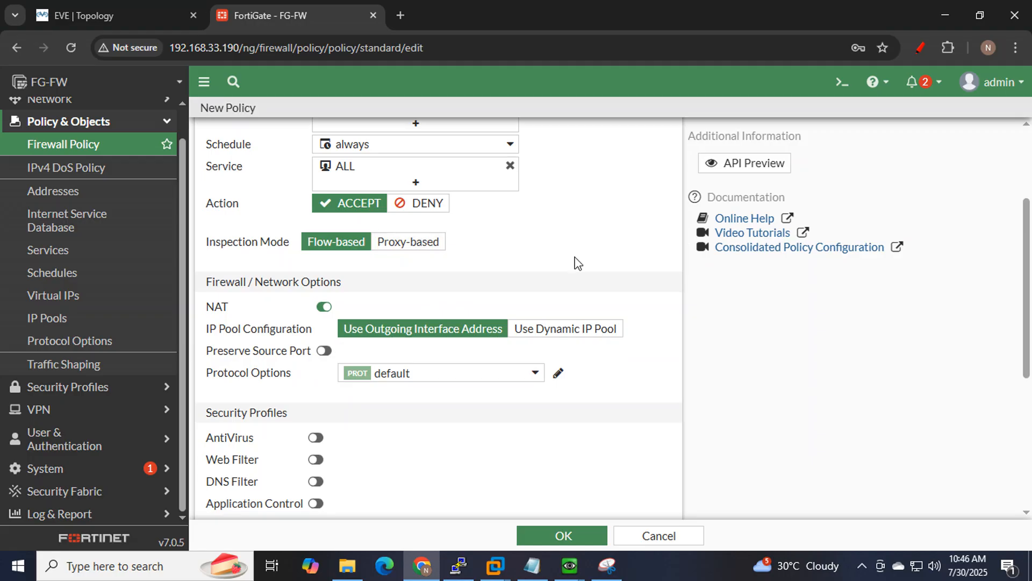
scroll(578, 262, "down", 2)
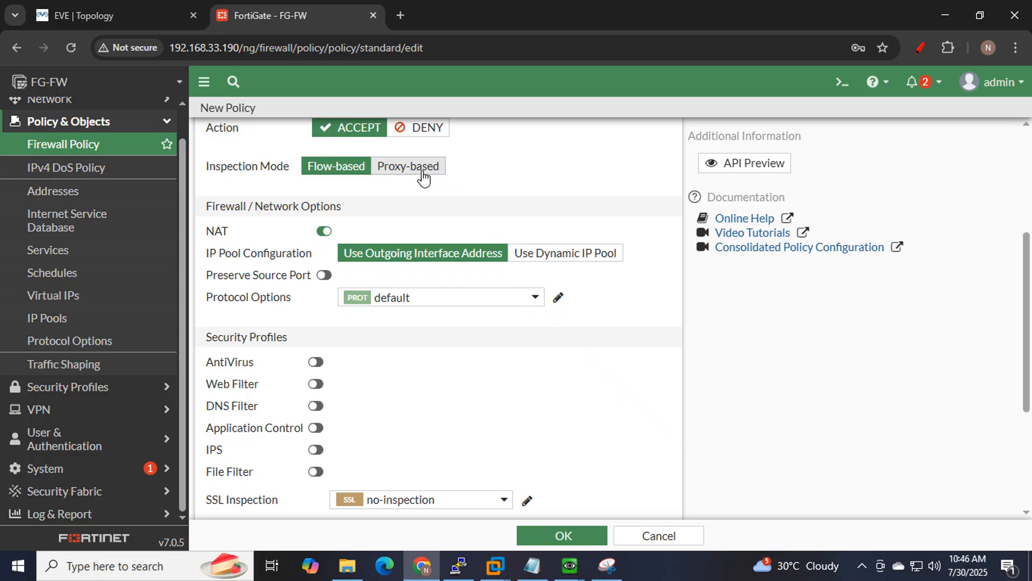
scroll(423, 177, "down", 2)
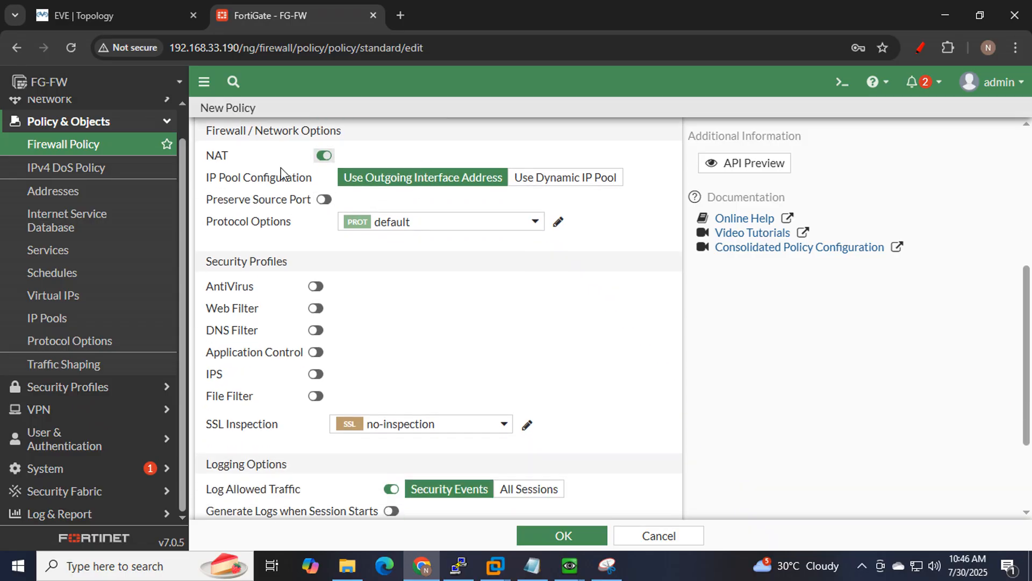
scroll(568, 321, "down", 3)
left_click(530, 359)
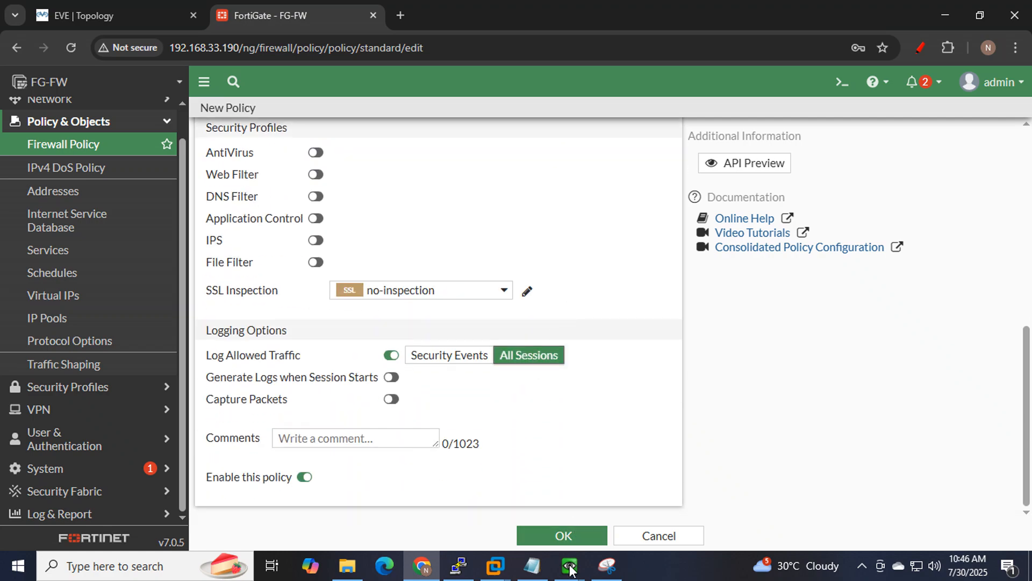
left_click(563, 535)
mouse_move(572, 567)
left_click(495, 493)
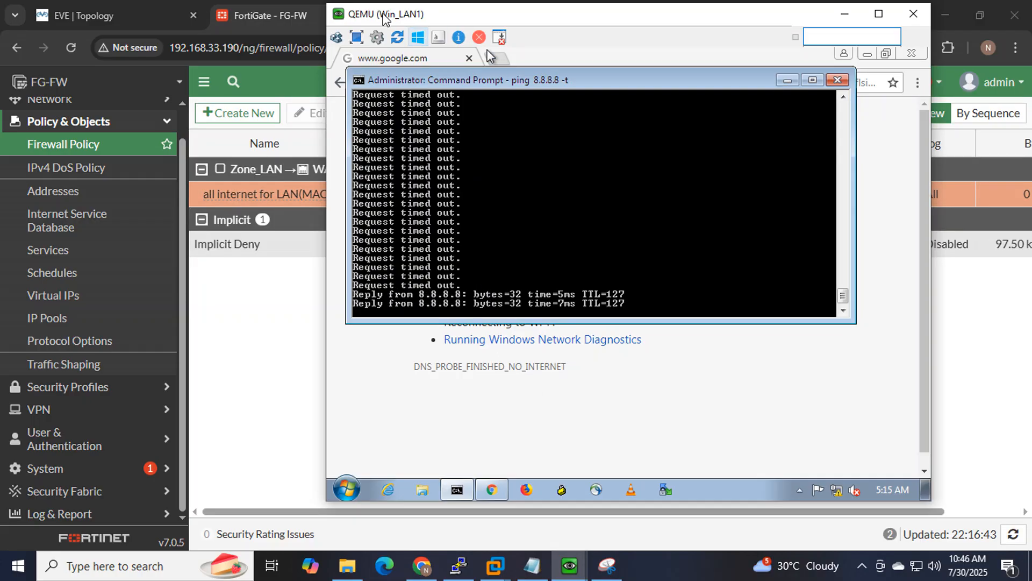
Place the Win_LAN1 and Win_LAN2 consoles side by side and reload Win_LAN1's failed search page.
left_click_drag(442, 15, 137, 24)
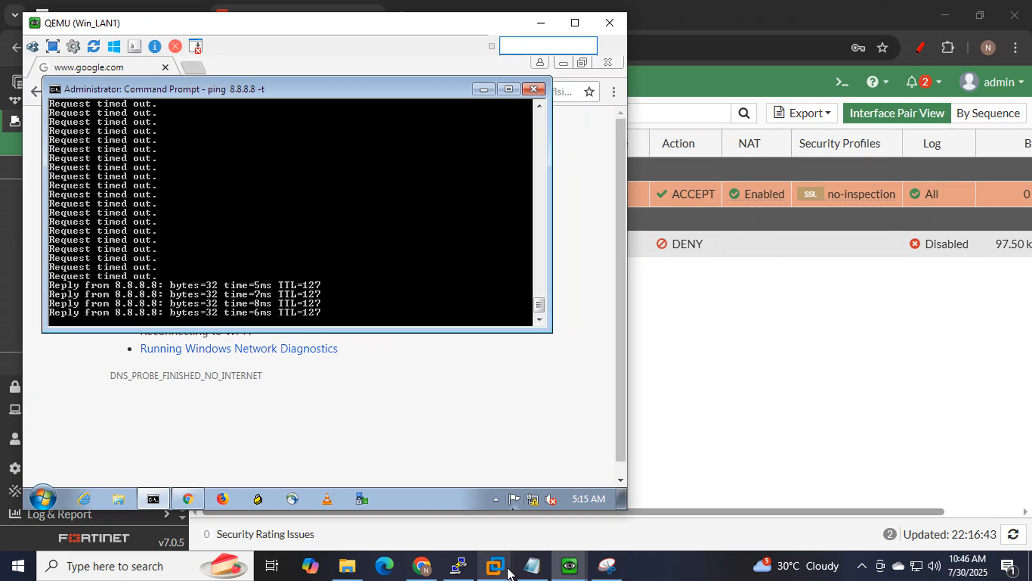
mouse_move(568, 573)
left_click(605, 453)
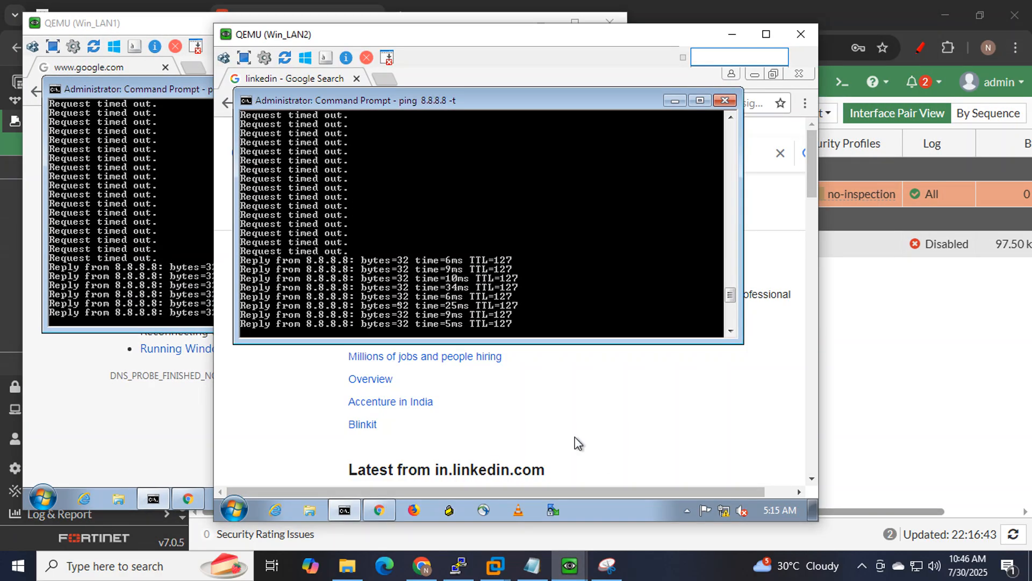
left_click_drag(441, 41, 744, 36)
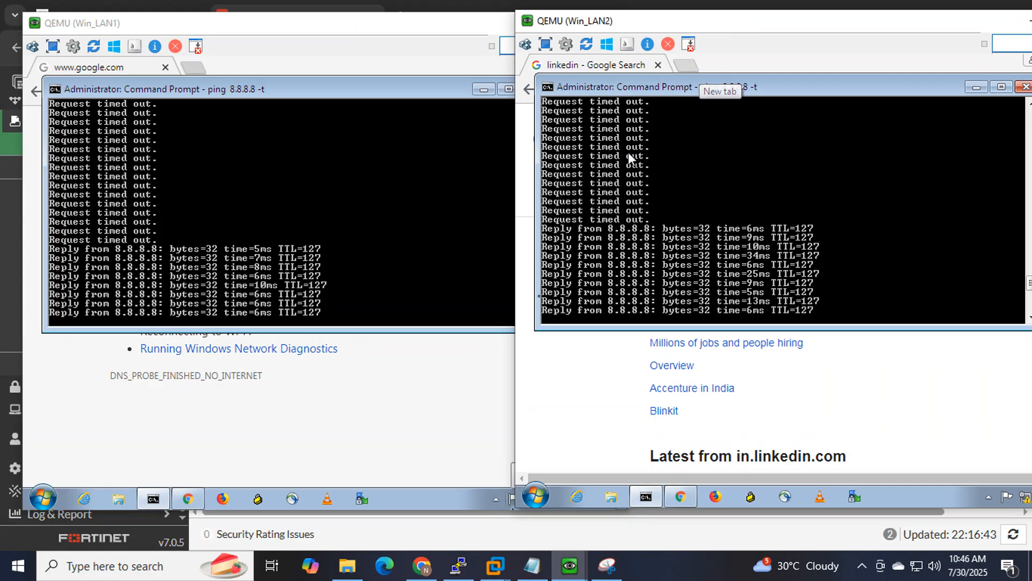
left_click(166, 141)
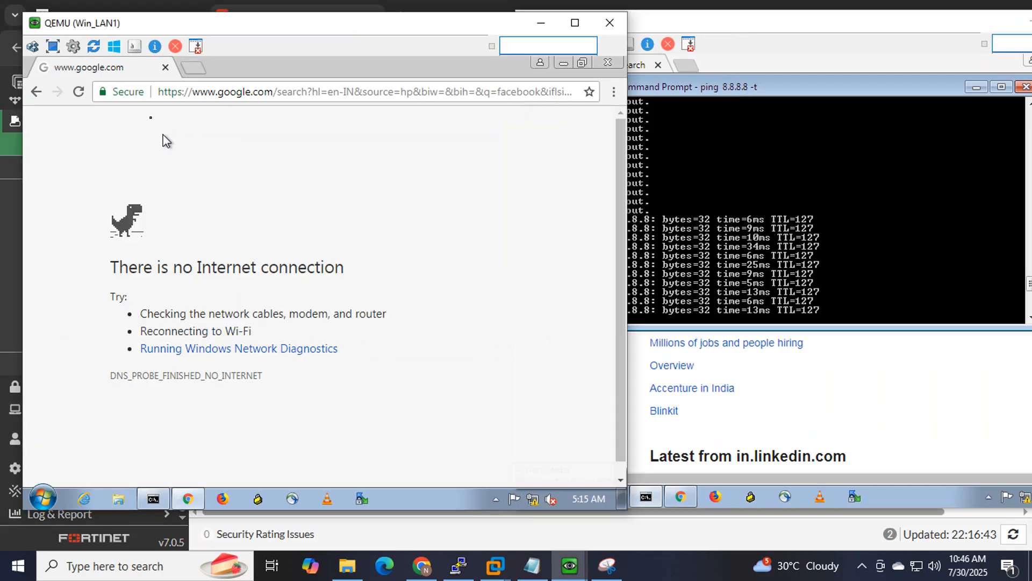
left_click(79, 91)
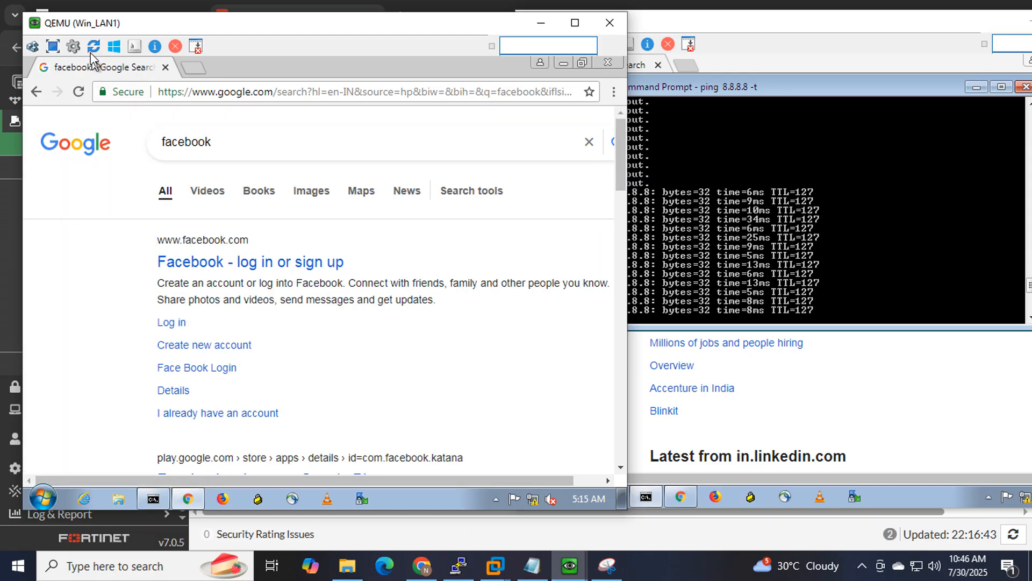
Load google.com in a new tab on Win_LAN2 and confirm its ping to 8.8.8.8 replies.
left_click(871, 398)
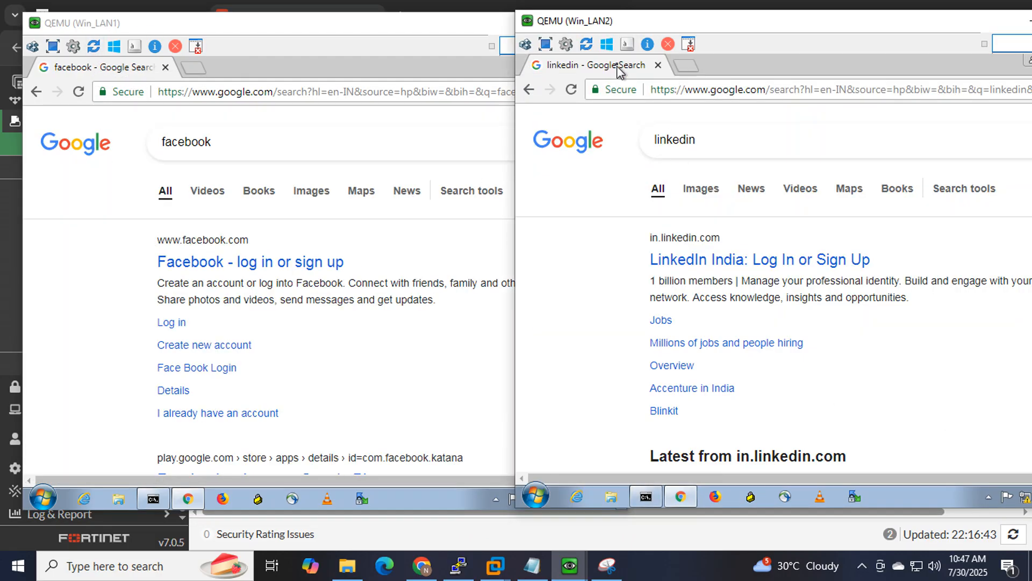
left_click(687, 65)
type("google")
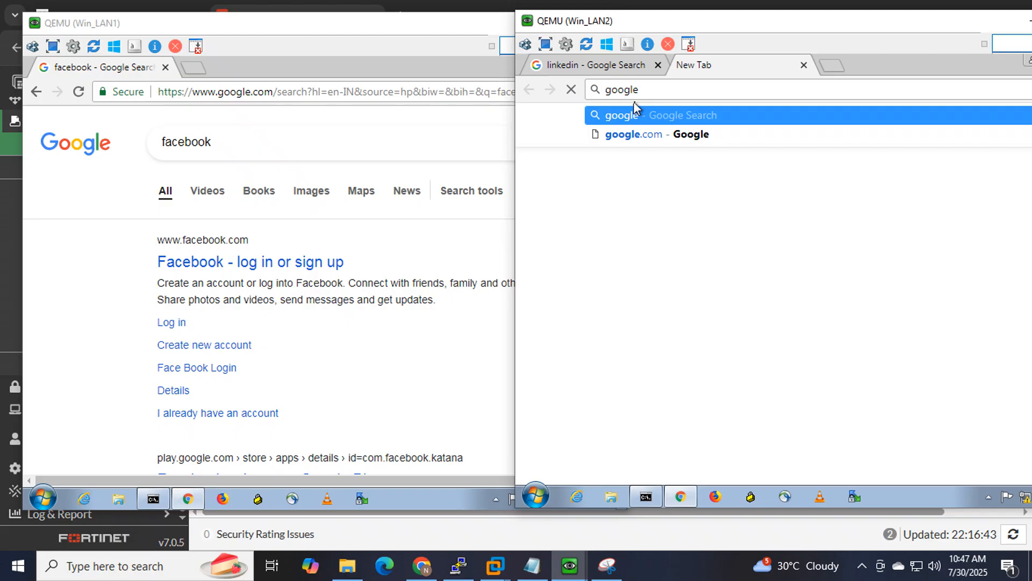
key("Return")
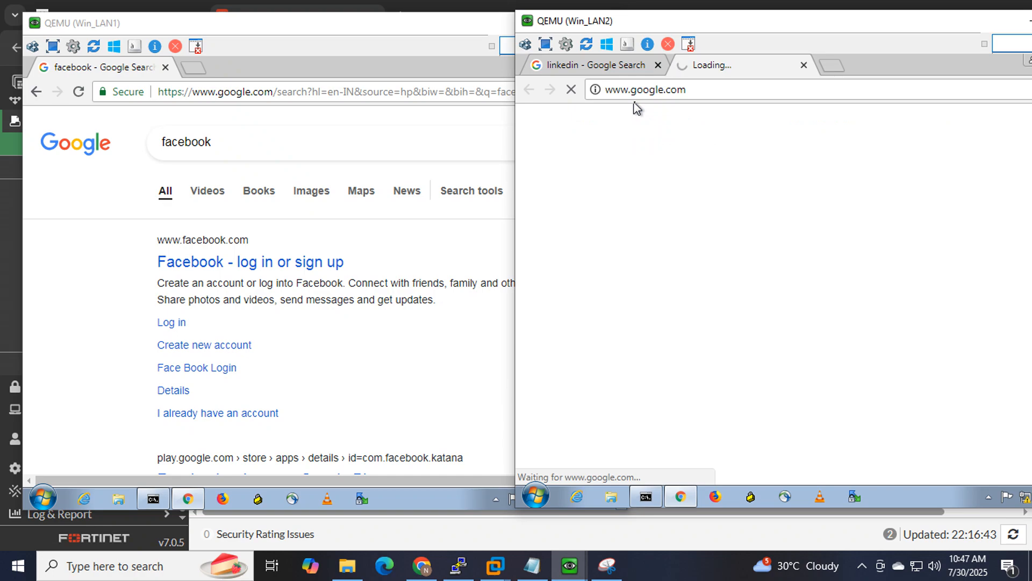
left_click(648, 498)
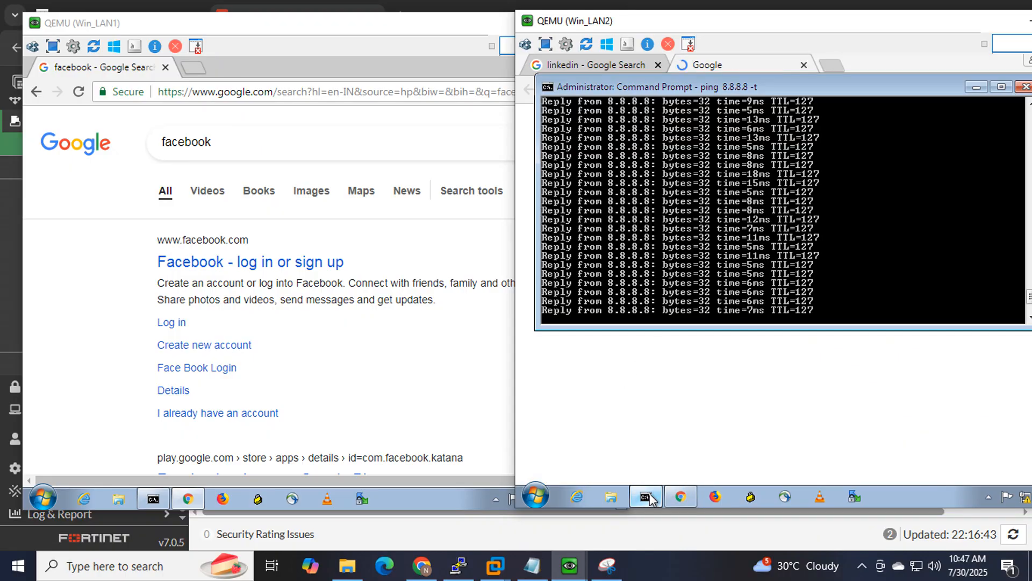
left_click(968, 89)
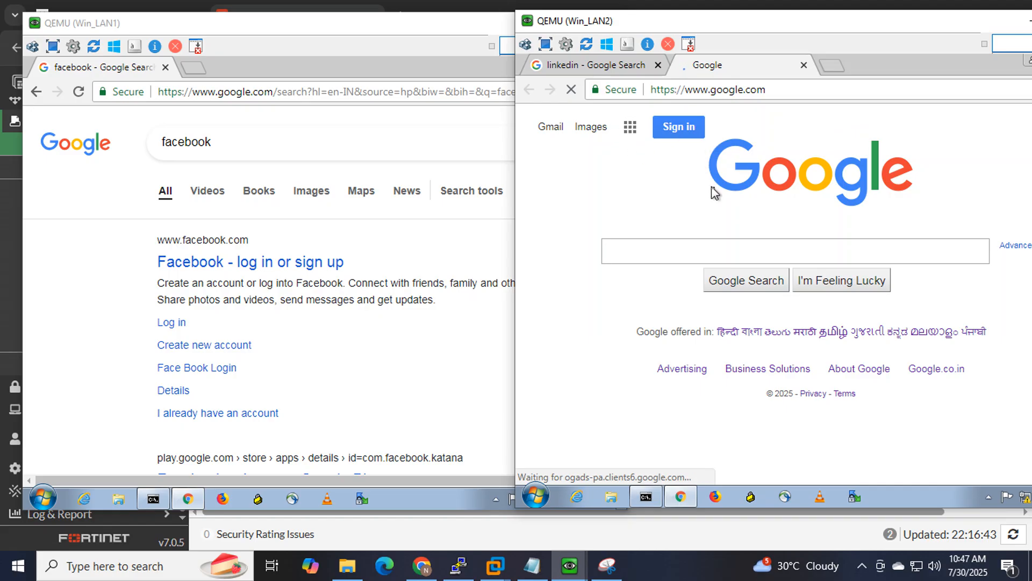
Minimize both the Win_LAN2 and Win_LAN1 QEMU consoles.
left_click_drag(890, 28, 789, 33)
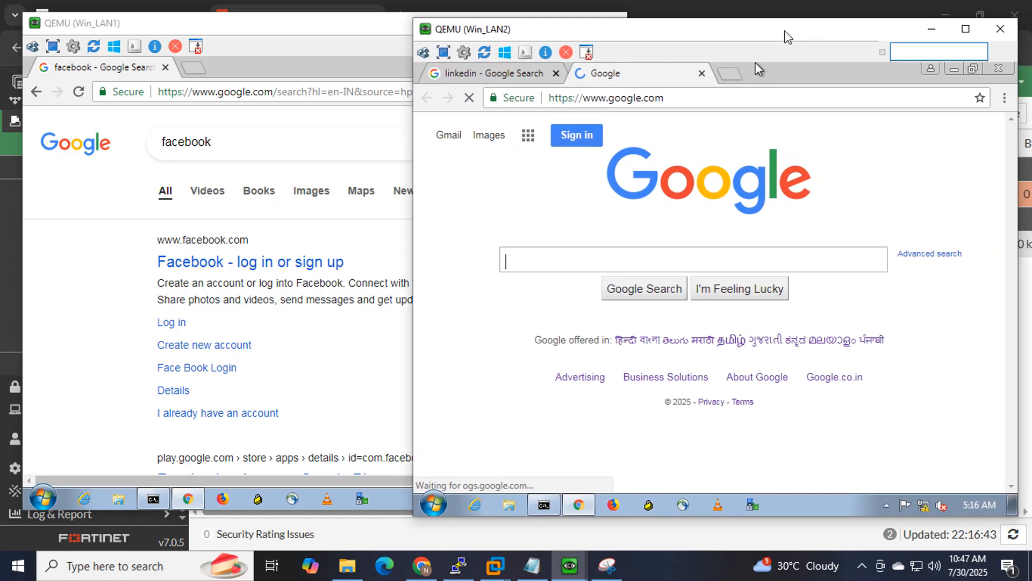
left_click(911, 30)
left_click(540, 17)
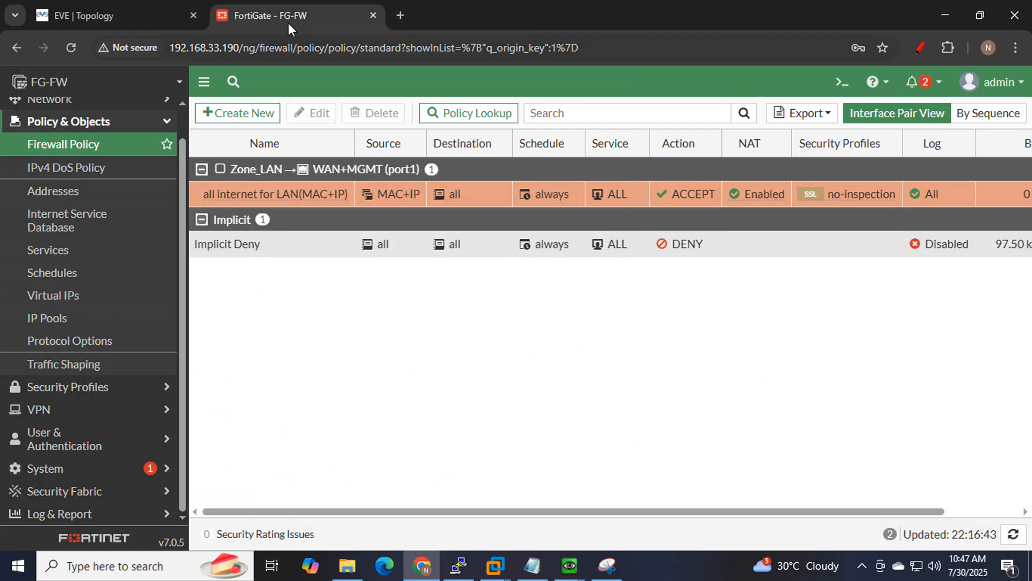
left_click(127, 3)
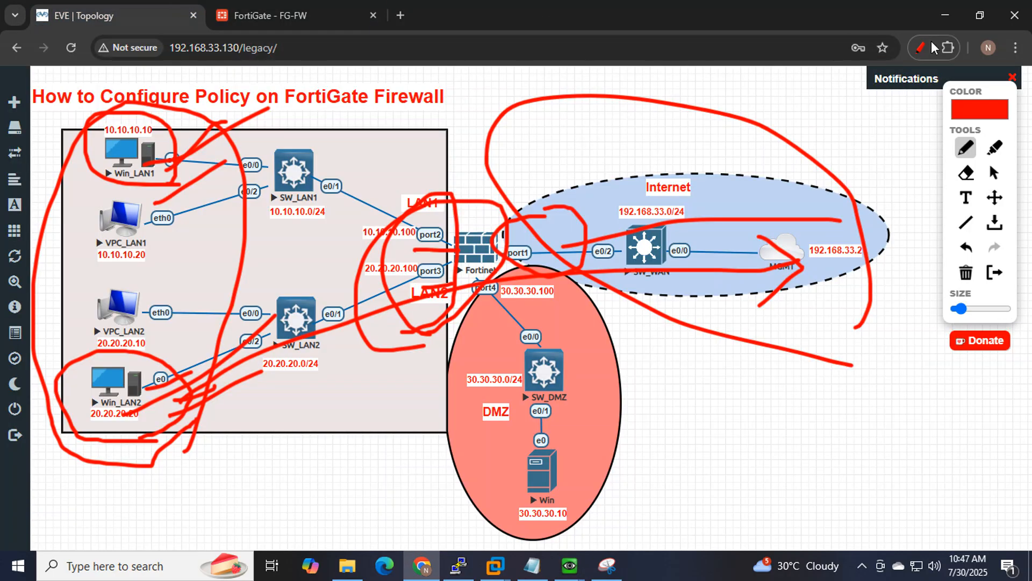
Clear the old scribbles, then circle and tick Win_LAN1 and Win_LAN2 in red with upward strokes.
left_click(915, 54)
left_click(918, 49)
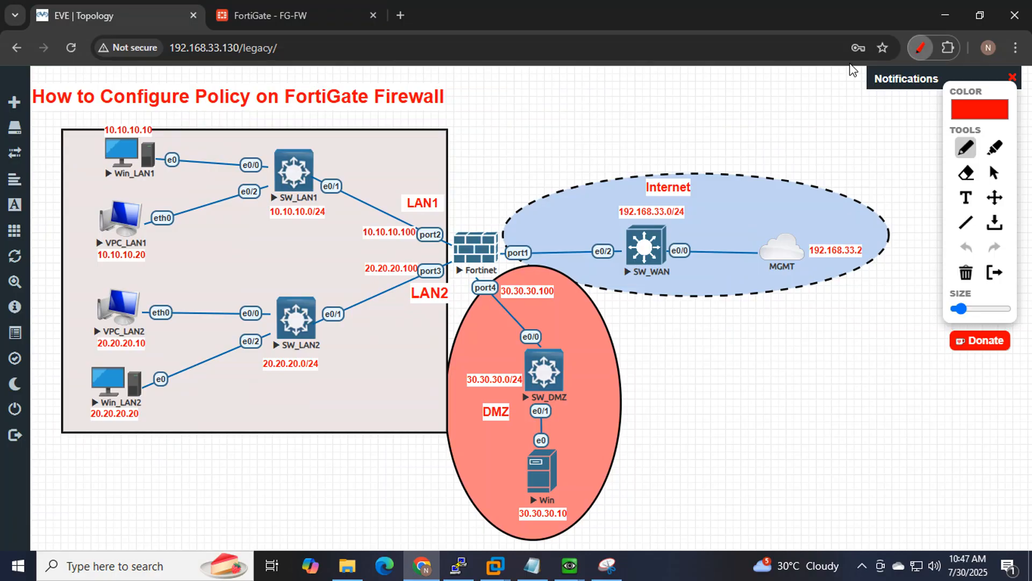
mouse_move(155, 183)
left_mouse_down()
mouse_move(75, 151)
mouse_move(158, 105)
mouse_move(157, 185)
left_mouse_up()
left_click_drag(108, 145, 149, 137)
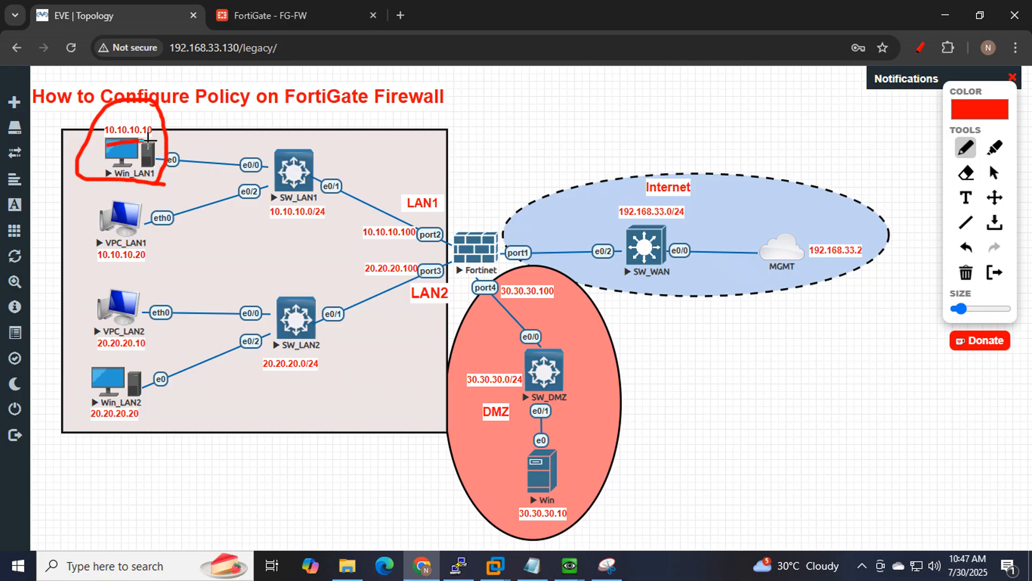
mouse_move(128, 358)
left_mouse_down()
mouse_move(104, 352)
mouse_move(70, 409)
mouse_move(160, 425)
mouse_move(102, 353)
mouse_move(149, 353)
left_mouse_up()
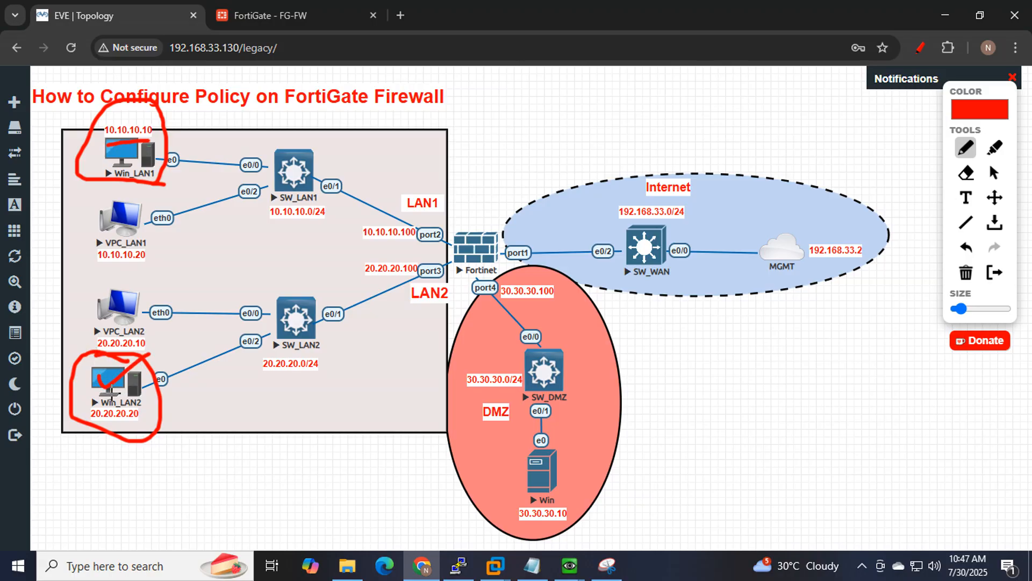
left_click_drag(102, 383, 145, 369)
left_click_drag(127, 160, 275, 109)
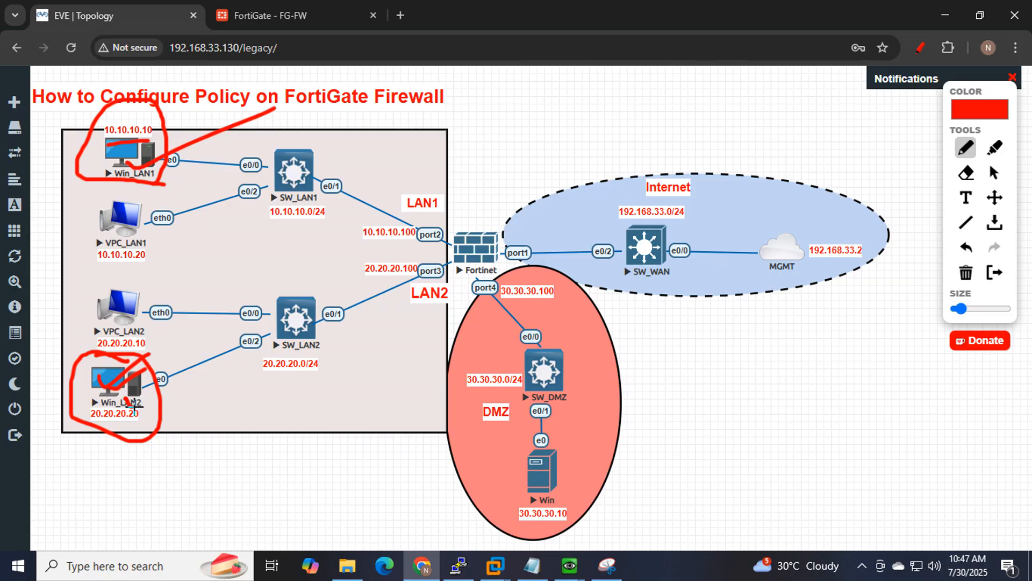
left_click_drag(133, 409, 194, 367)
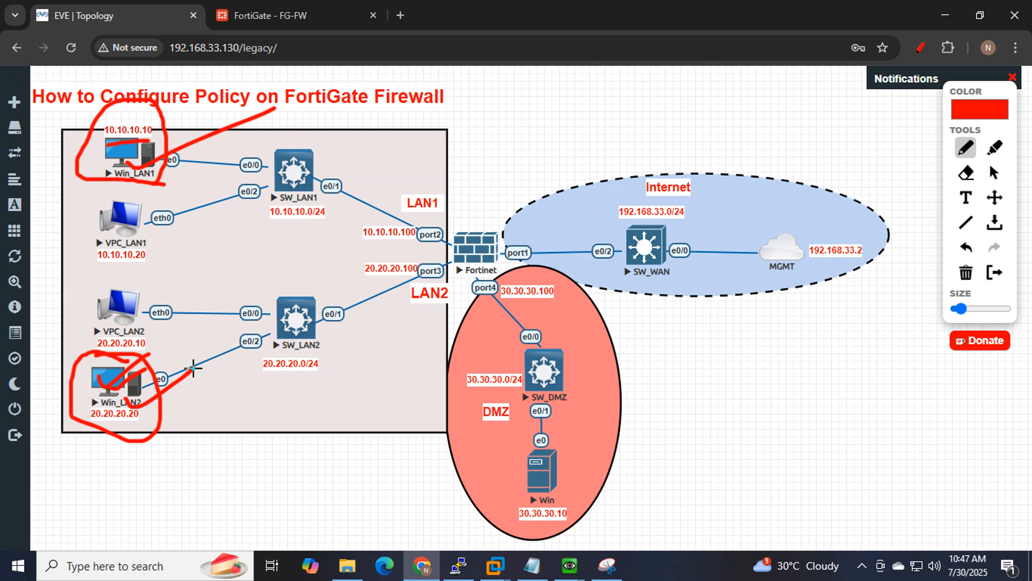